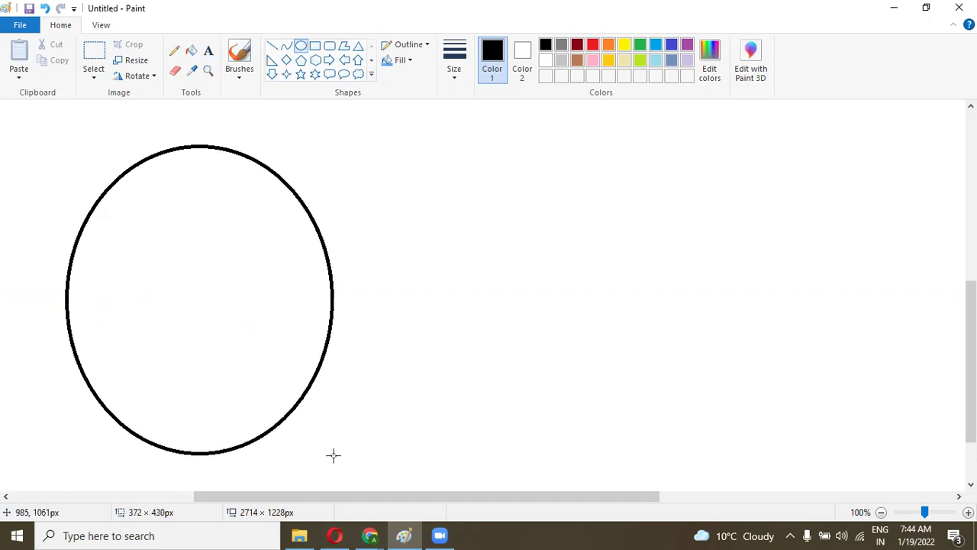
Step: Commit the left oval and draw a larger, rounder circle to its right
{"action": "left_click", "coordinate": [402, 478]}
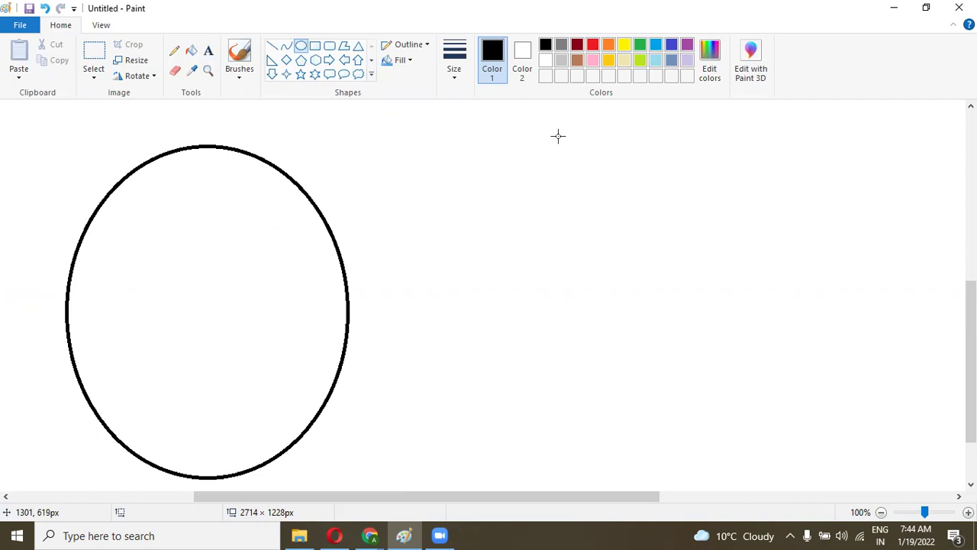
{"action": "left_click_drag", "start_coordinate": [568, 136], "coordinate": [922, 478]}
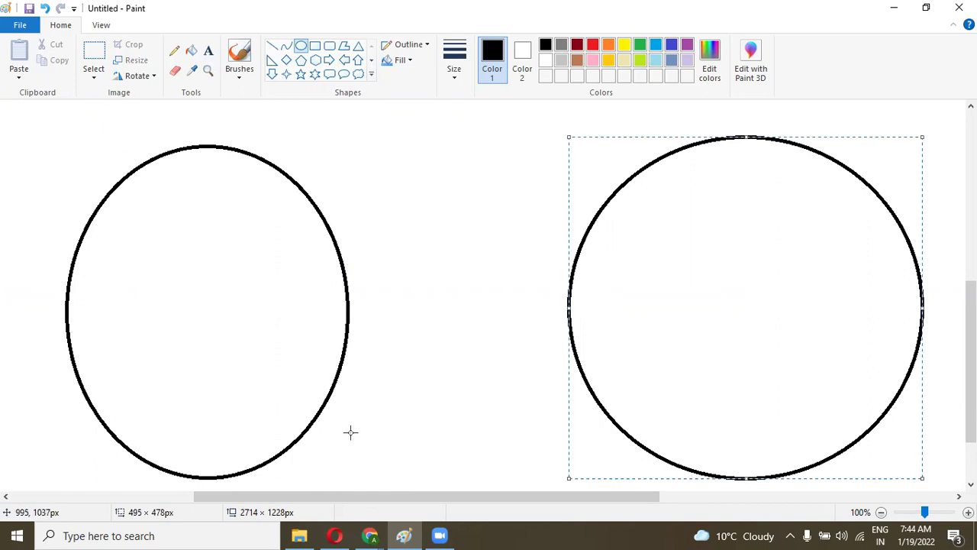
{"action": "left_click", "coordinate": [399, 415]}
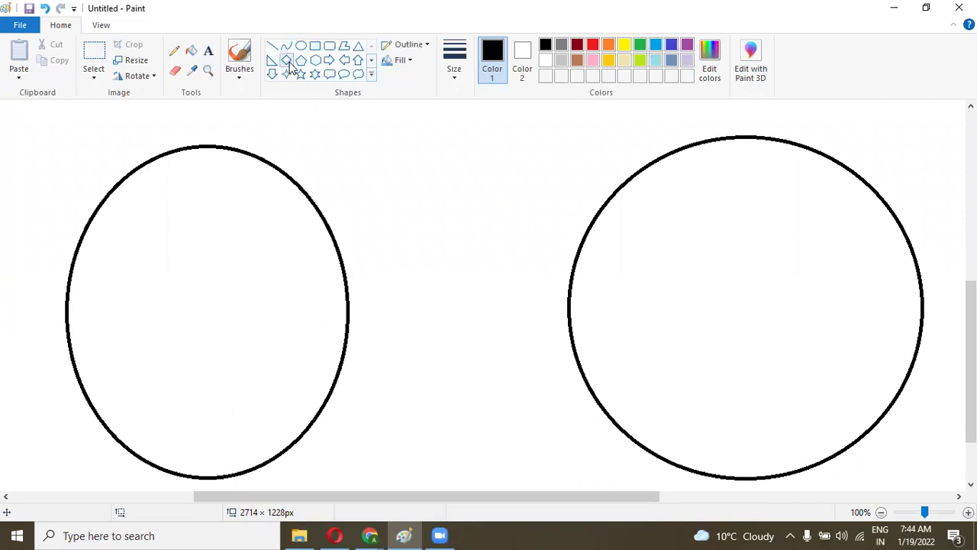
Step: Draw two nested rectangles inside the left oval
{"action": "left_click", "coordinate": [314, 46]}
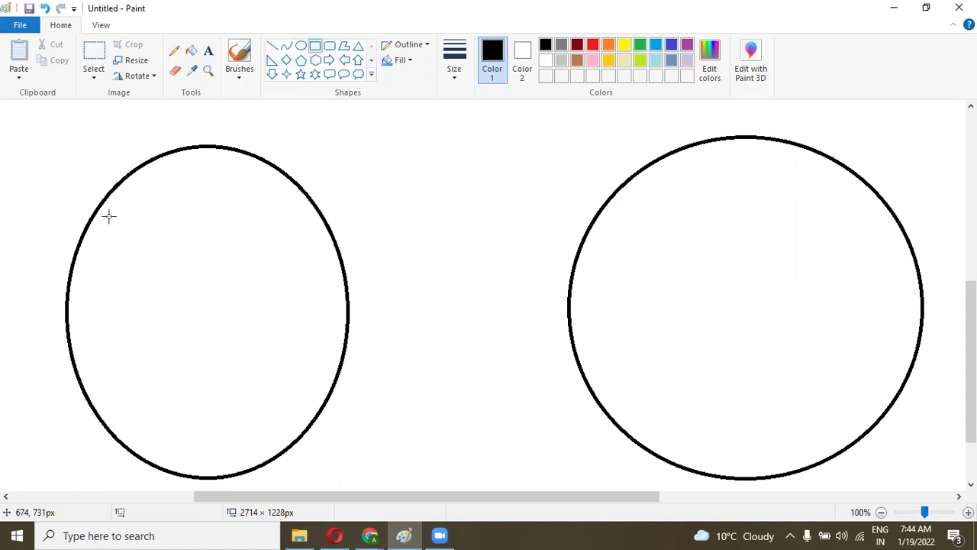
{"action": "left_click_drag", "start_coordinate": [104, 219], "coordinate": [309, 401]}
{"action": "left_click", "coordinate": [392, 319]}
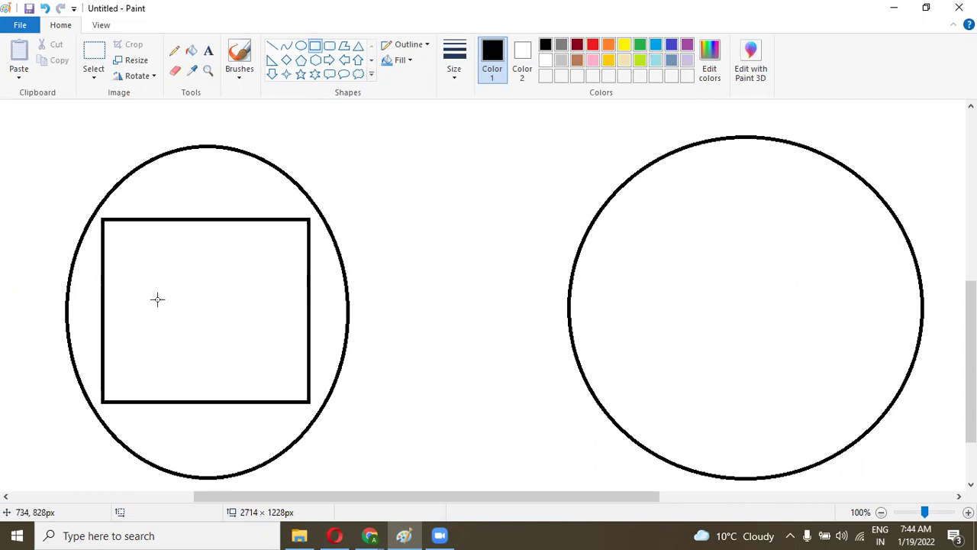
{"action": "left_click_drag", "start_coordinate": [127, 238], "coordinate": [290, 381]}
{"action": "left_click", "coordinate": [436, 308]}
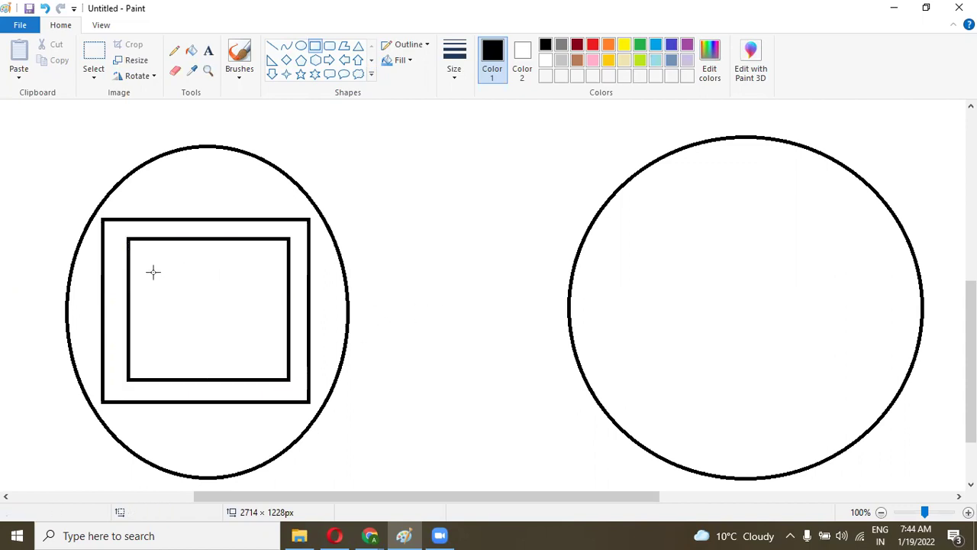
Step: Add a rounded rectangle and two small side-by-side diamonds inside the inner rectangle
{"action": "left_click", "coordinate": [329, 46]}
{"action": "left_click_drag", "start_coordinate": [149, 256], "coordinate": [264, 356]}
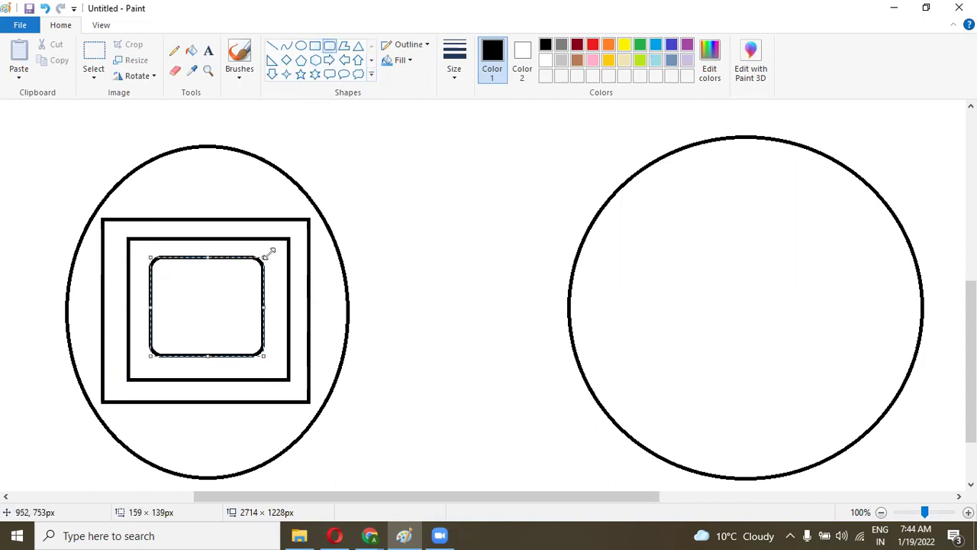
{"action": "left_click", "coordinate": [384, 168]}
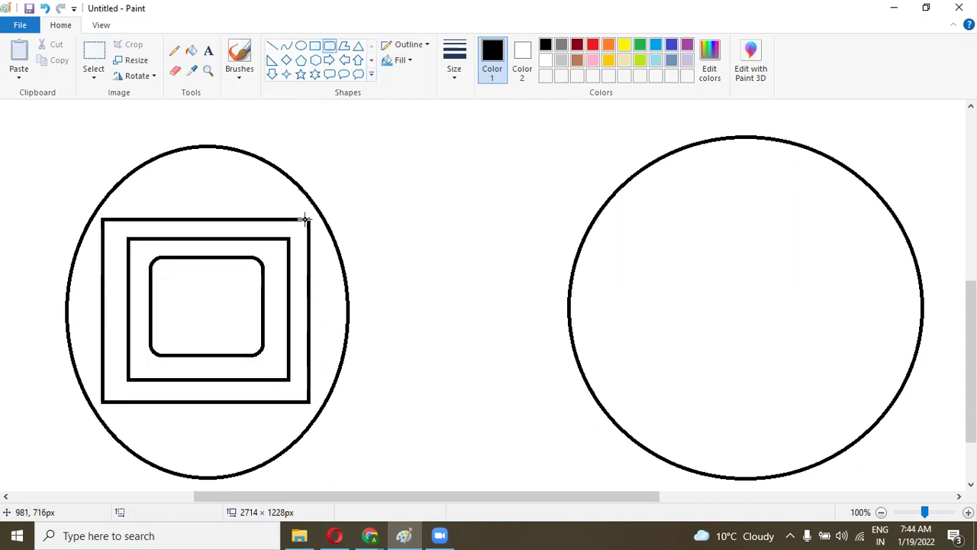
{"action": "left_click", "coordinate": [285, 60]}
{"action": "left_click_drag", "start_coordinate": [175, 279], "coordinate": [201, 333]}
{"action": "left_click", "coordinate": [225, 285]}
{"action": "left_click_drag", "start_coordinate": [218, 284], "coordinate": [244, 336]}
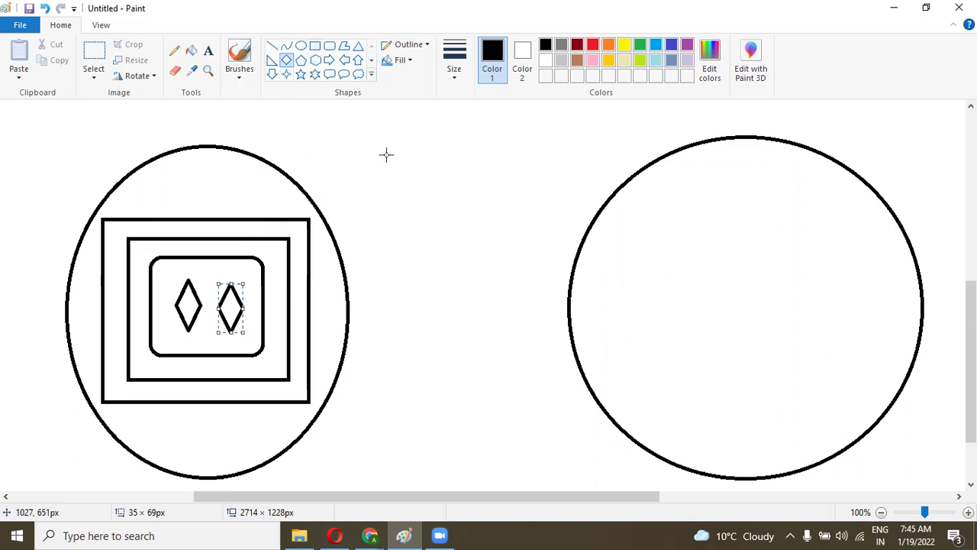
{"action": "left_click", "coordinate": [94, 55]}
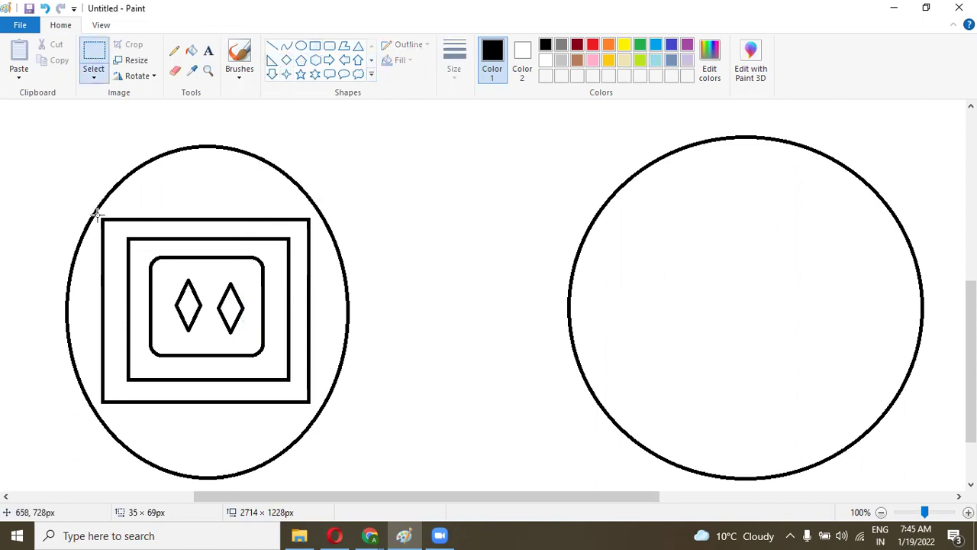
Step: Copy the outlet drawing and place the copy inside the right circle
{"action": "left_click_drag", "start_coordinate": [97, 216], "coordinate": [315, 413]}
{"action": "key", "text": "ctrl+c"}
{"action": "key", "text": "ctrl+v"}
{"action": "left_click_drag", "start_coordinate": [107, 248], "coordinate": [724, 349]}
{"action": "left_click", "coordinate": [438, 308]}
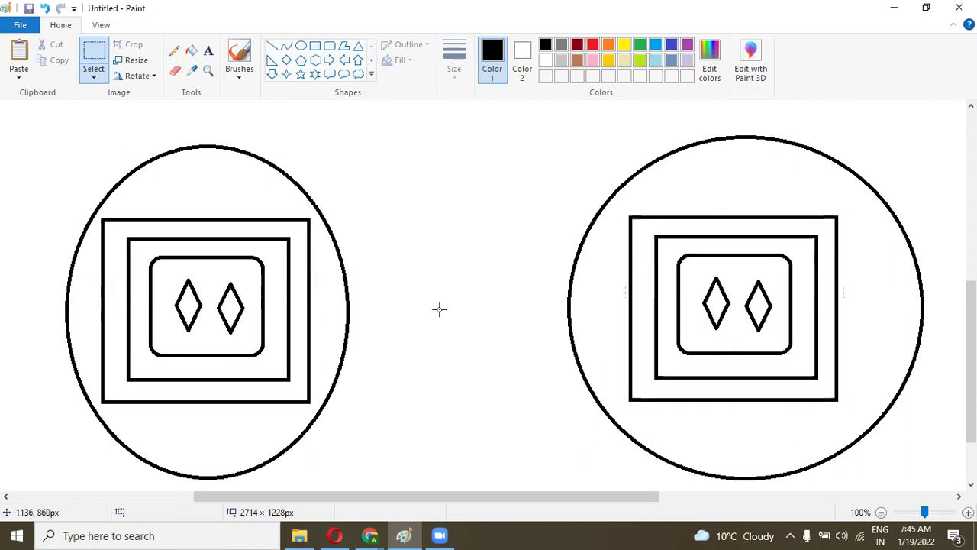
Step: Draw a horizontal line joining the two outlets
{"action": "left_click", "coordinate": [272, 48]}
{"action": "mouse_move", "coordinate": [238, 307]}
{"action": "left_mouse_down"}
{"action": "mouse_move", "coordinate": [629, 280]}
{"action": "mouse_move", "coordinate": [680, 288]}
{"action": "mouse_move", "coordinate": [704, 305]}
{"action": "left_mouse_up"}
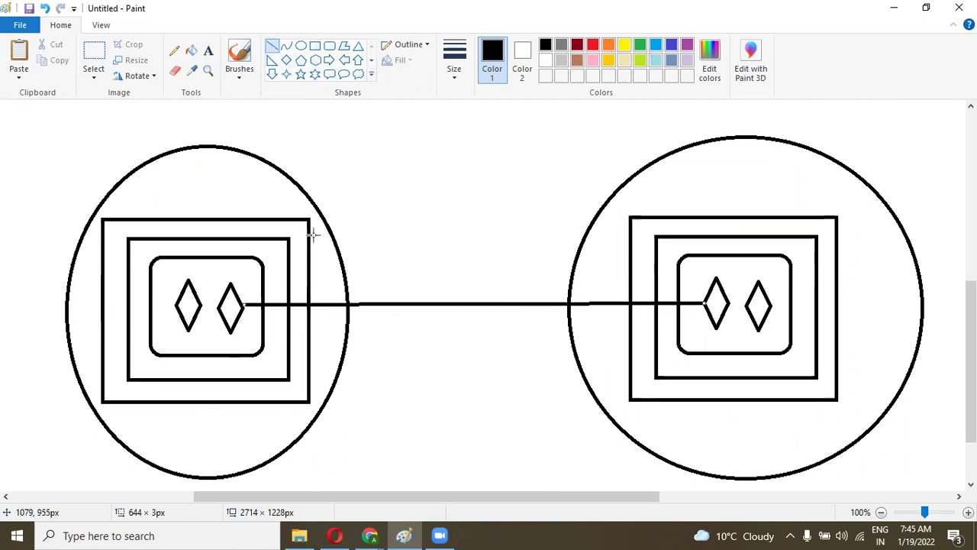
{"action": "left_click", "coordinate": [305, 138]}
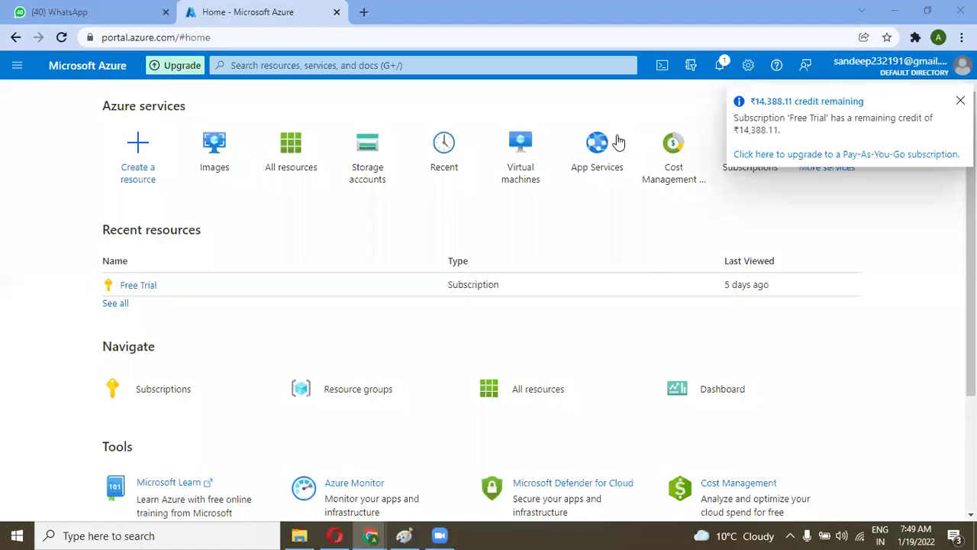
Step: Look over the Newcompany-vnet peerings and Azure home windows, then return to the Paint diagram
{"action": "mouse_move", "coordinate": [372, 536]}
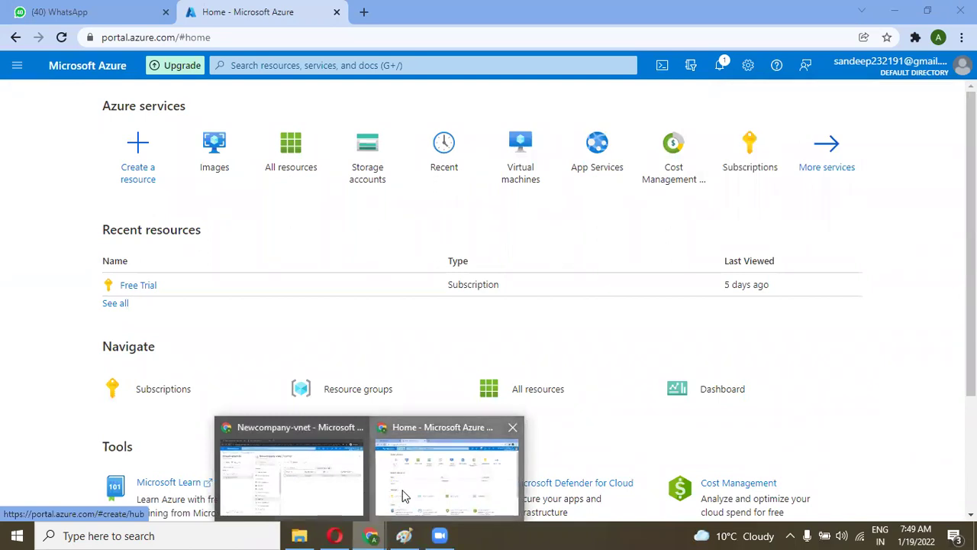
{"action": "left_click", "coordinate": [329, 492]}
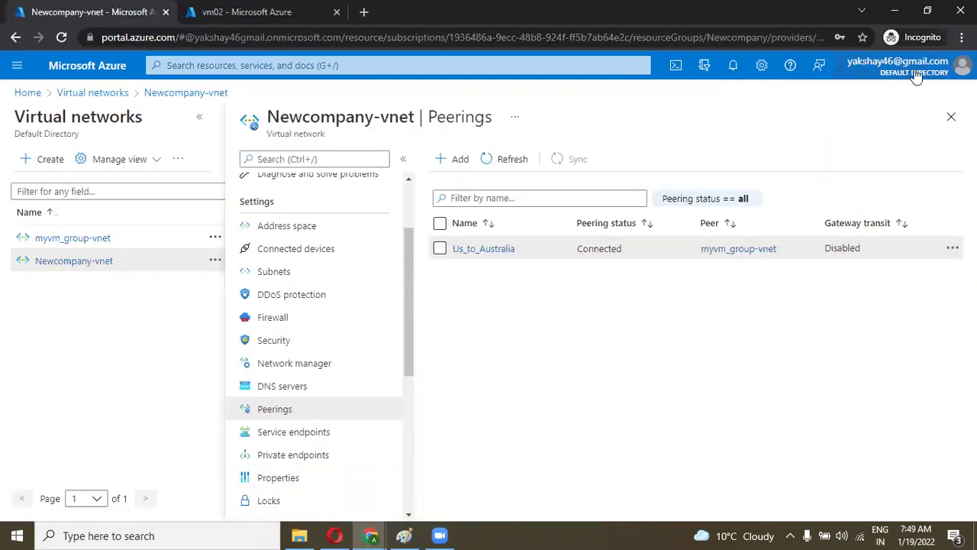
{"action": "mouse_move", "coordinate": [374, 535]}
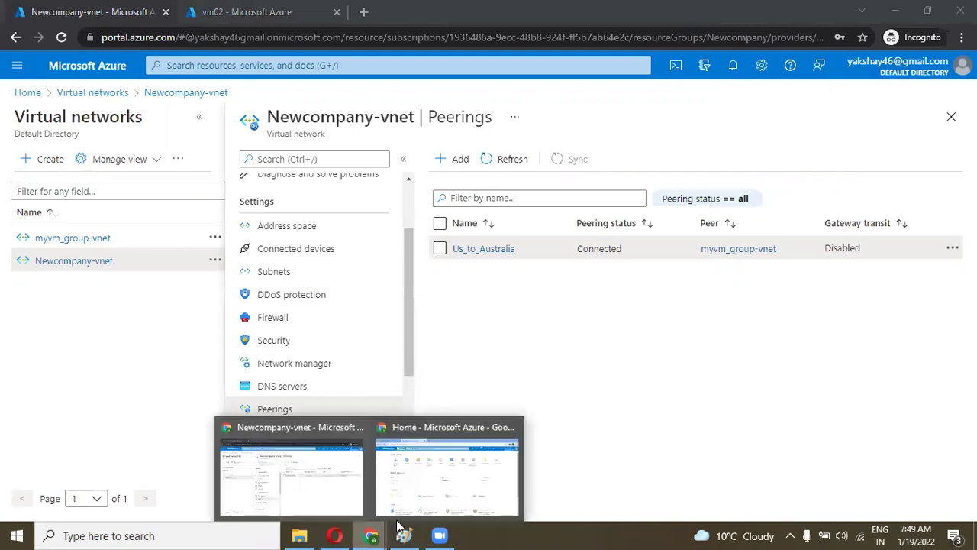
{"action": "left_click", "coordinate": [443, 493]}
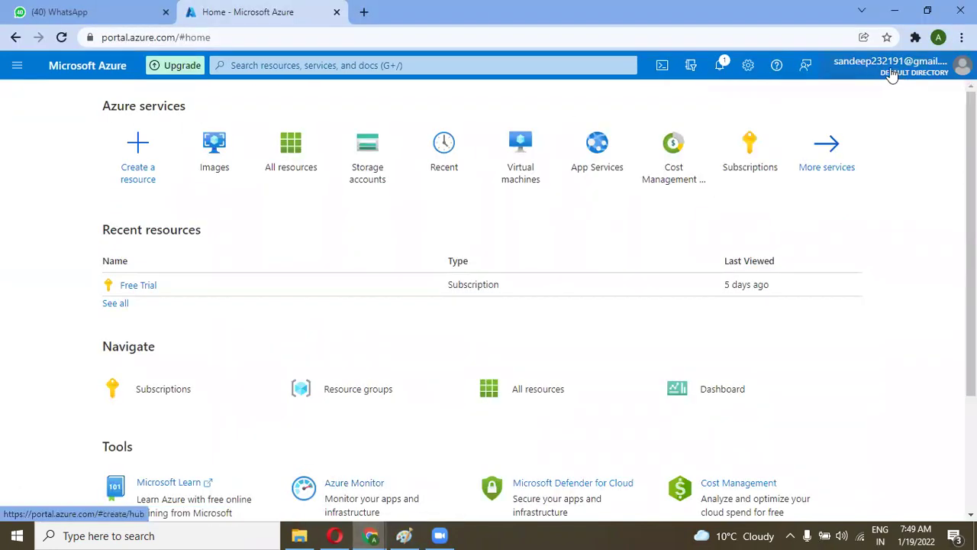
{"action": "left_click", "coordinate": [407, 535]}
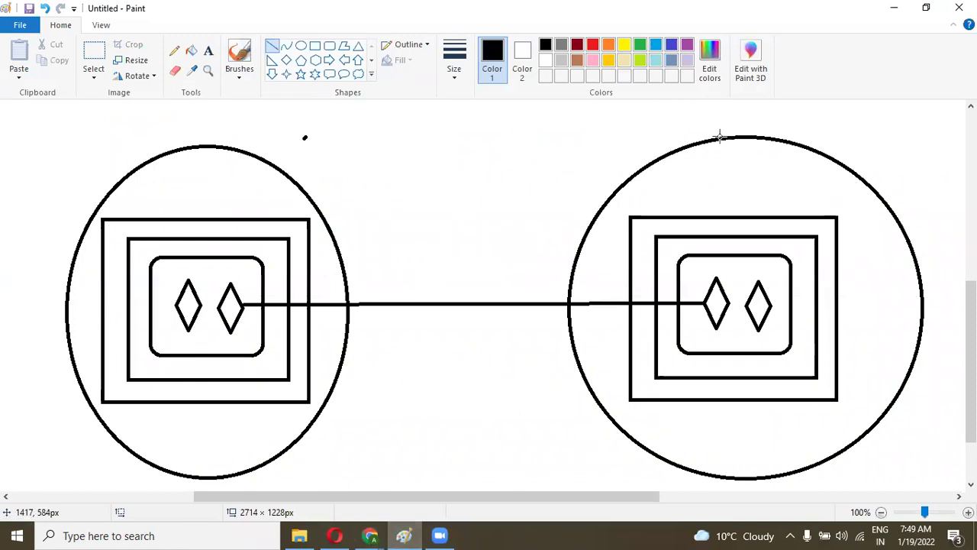
Step: Label the left circle with the first account owner's first name
{"action": "scroll", "coordinate": [934, 277], "scroll_direction": "up", "scroll_amount": 3}
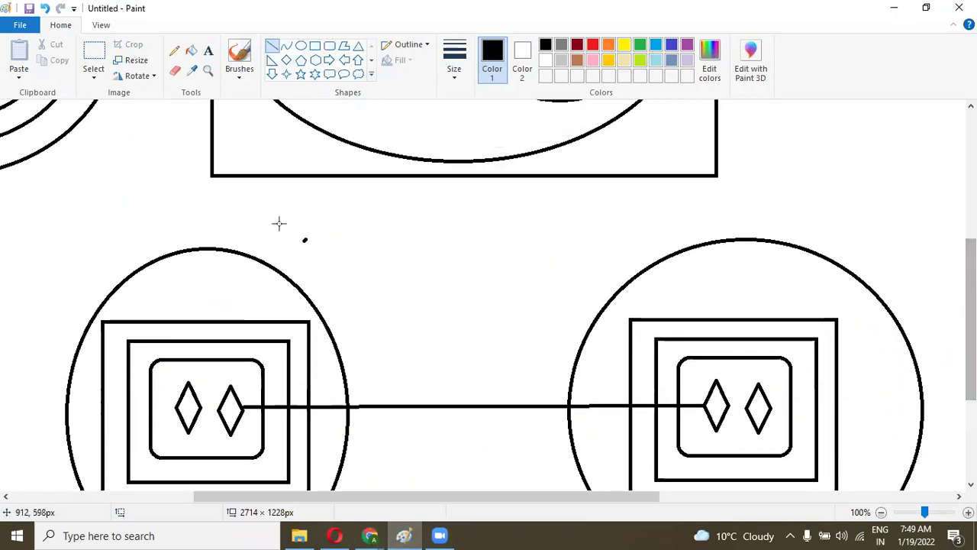
{"action": "left_click", "coordinate": [208, 51]}
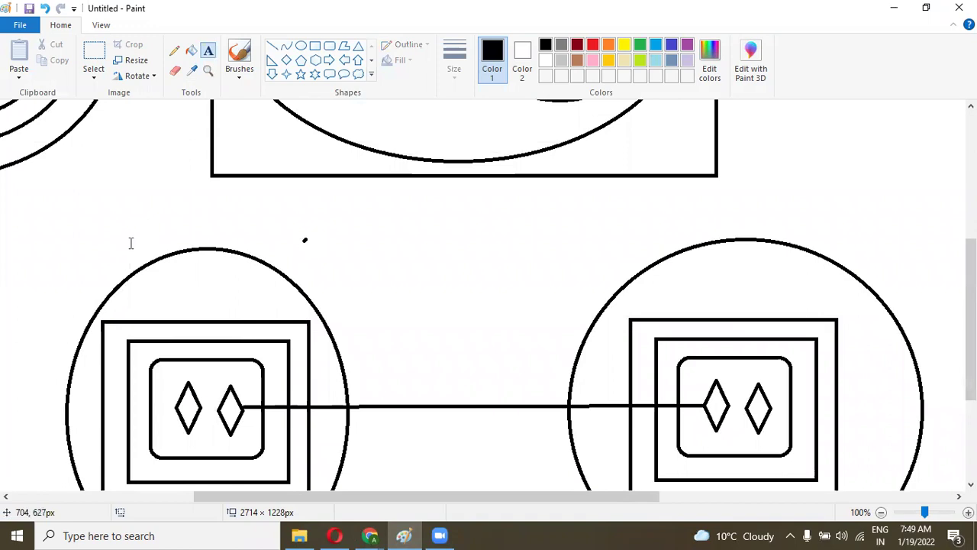
{"action": "left_click", "coordinate": [130, 228]}
{"action": "type", "text": "Akshay"}
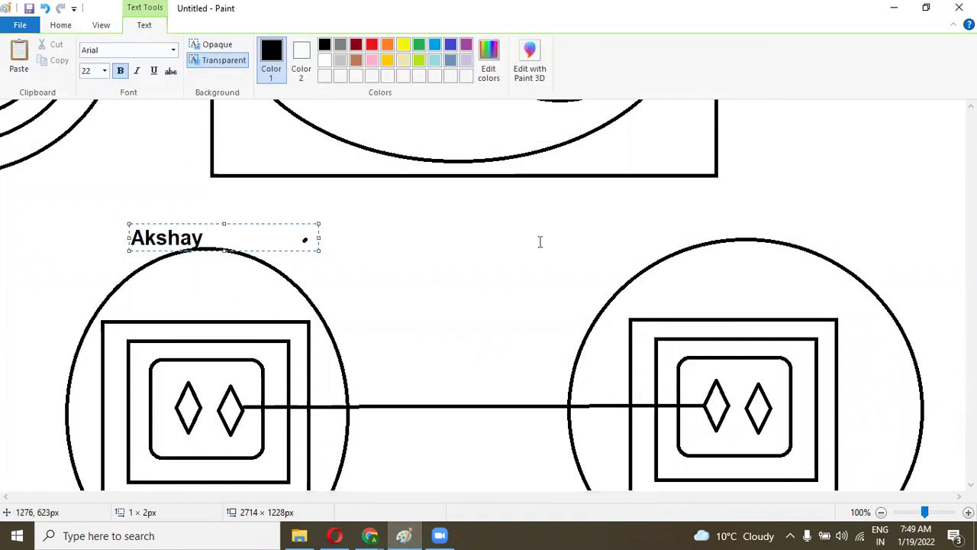
{"action": "left_click", "coordinate": [670, 218]}
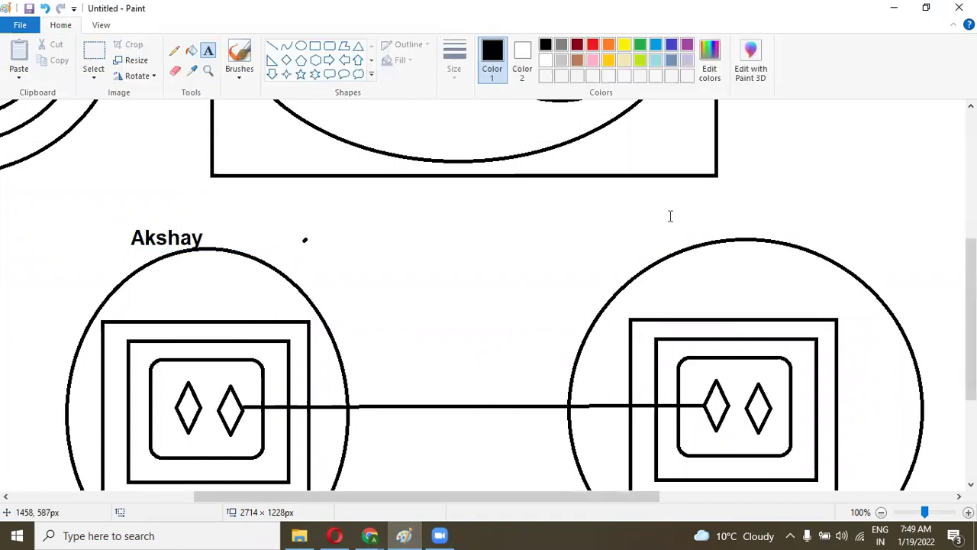
Step: Label the right circle with the second account owner's first name
{"action": "left_click", "coordinate": [685, 224]}
{"action": "type", "text": "Sa"}
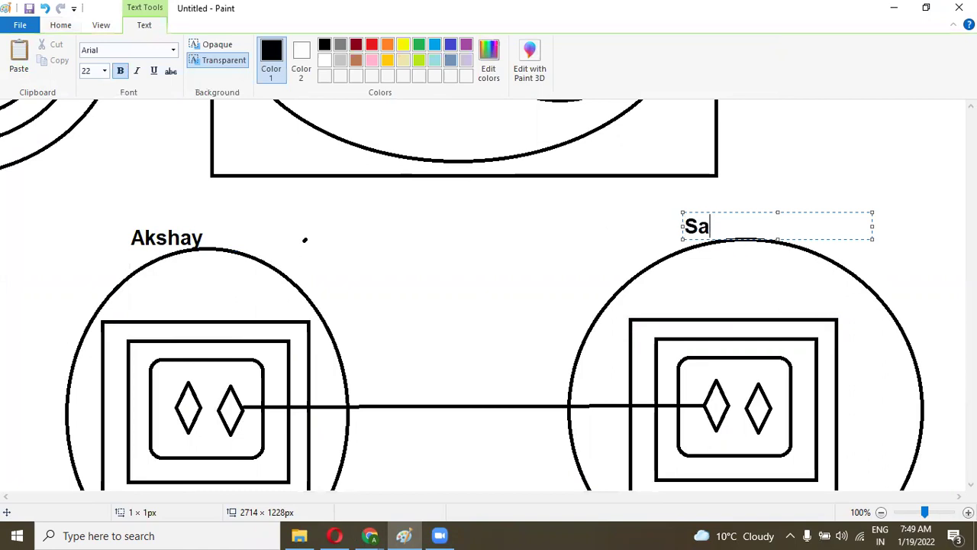
{"action": "type", "text": "ndeep"}
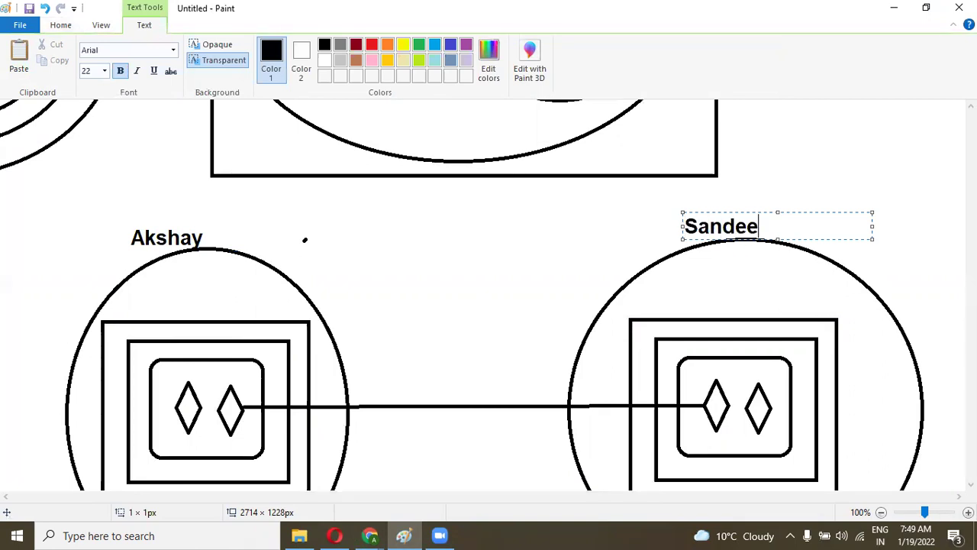
{"action": "left_click", "coordinate": [908, 202]}
{"action": "left_click_drag", "start_coordinate": [972, 315], "coordinate": [971, 357]}
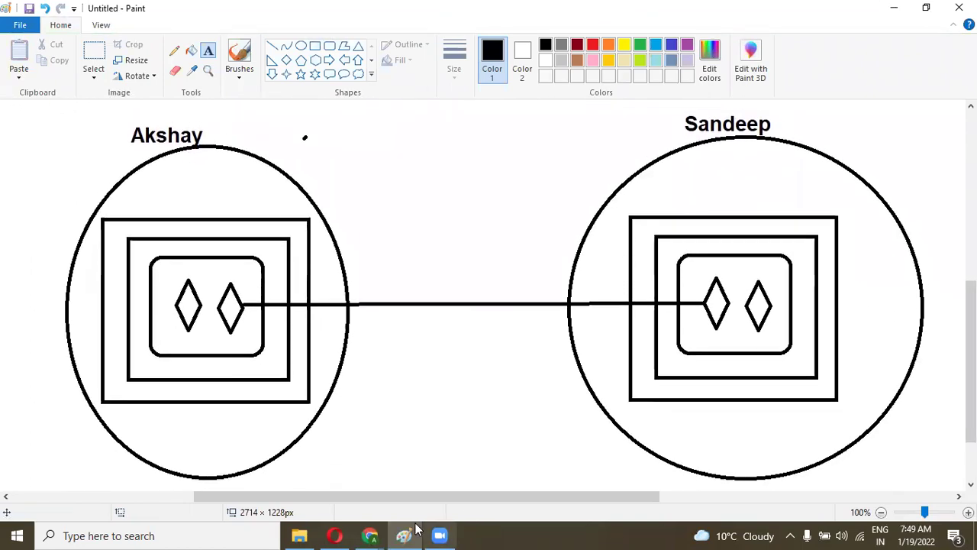
{"action": "left_click", "coordinate": [370, 535]}
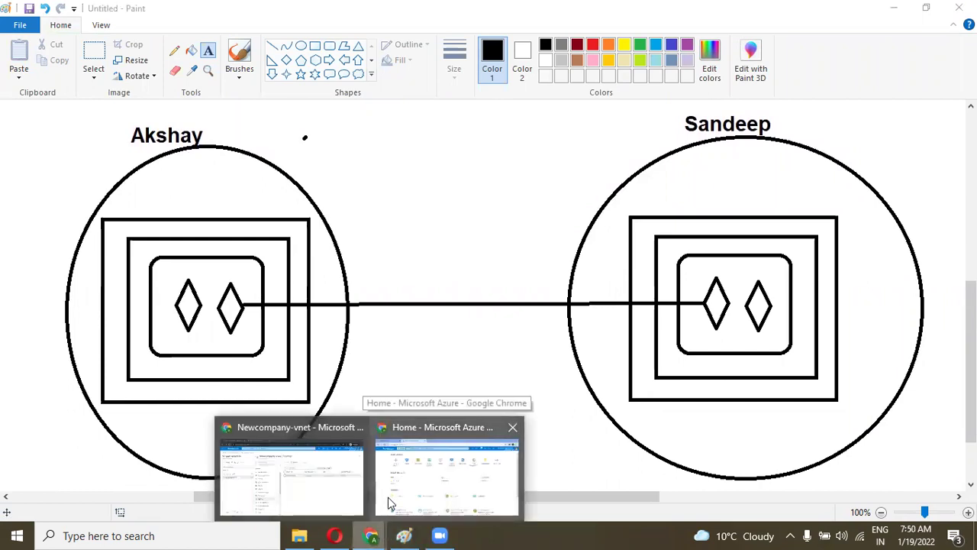
Step: Return to the Azure portal home and open the Create a resource page
{"action": "left_click", "coordinate": [388, 497]}
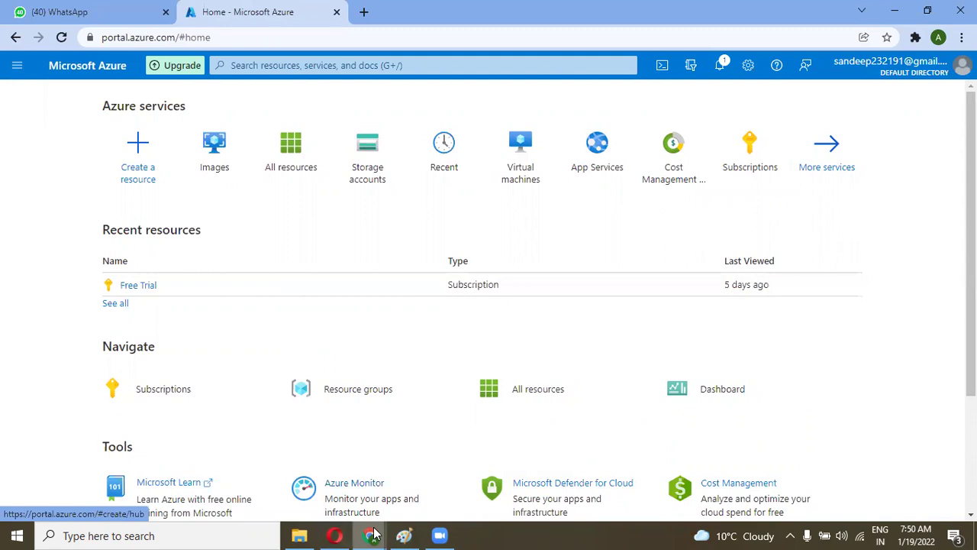
{"action": "mouse_move", "coordinate": [370, 535]}
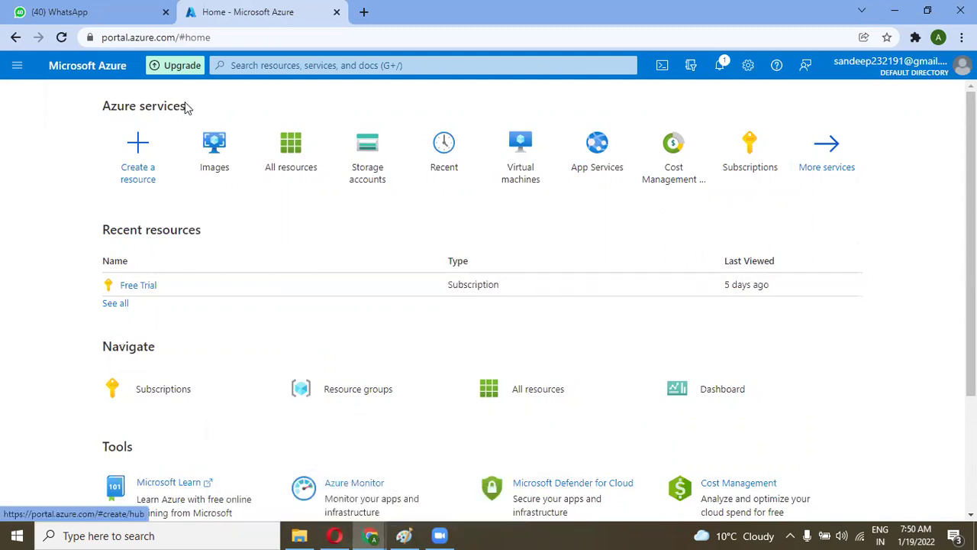
{"action": "left_click", "coordinate": [129, 164]}
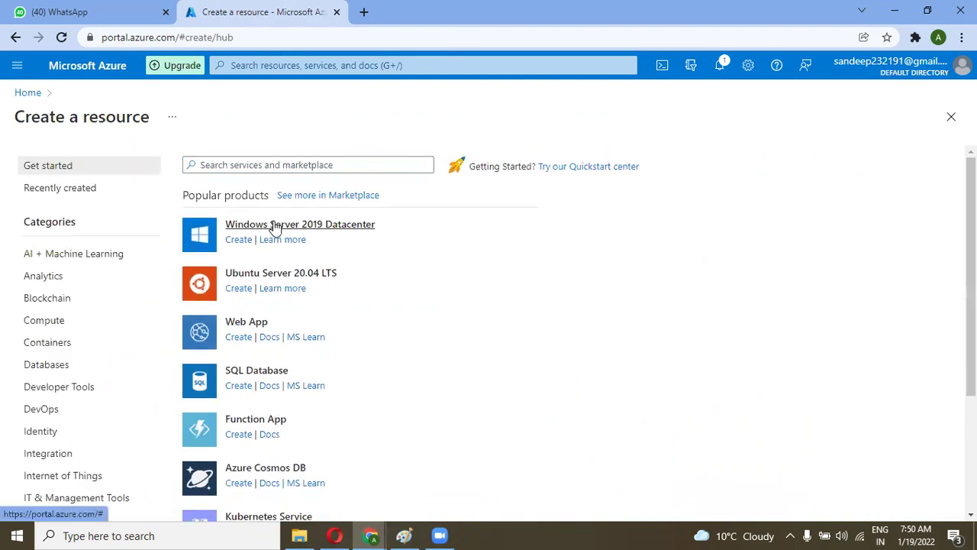
Step: Start a Windows Server 2019 Datacenter VM and create the new resource group Myownvmres for it
{"action": "left_click", "coordinate": [330, 229]}
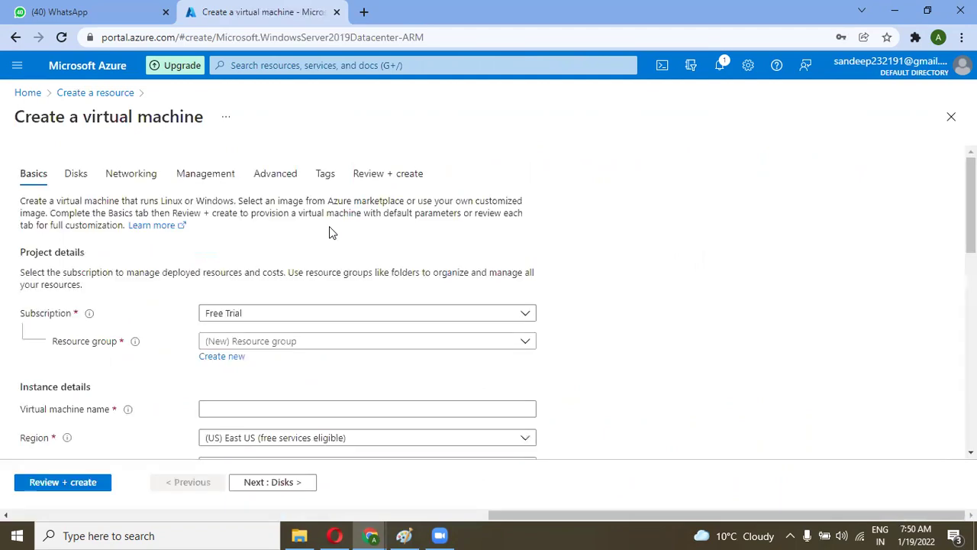
{"action": "scroll", "coordinate": [330, 226], "scroll_direction": "down", "scroll_amount": 1}
{"action": "left_click", "coordinate": [317, 261]}
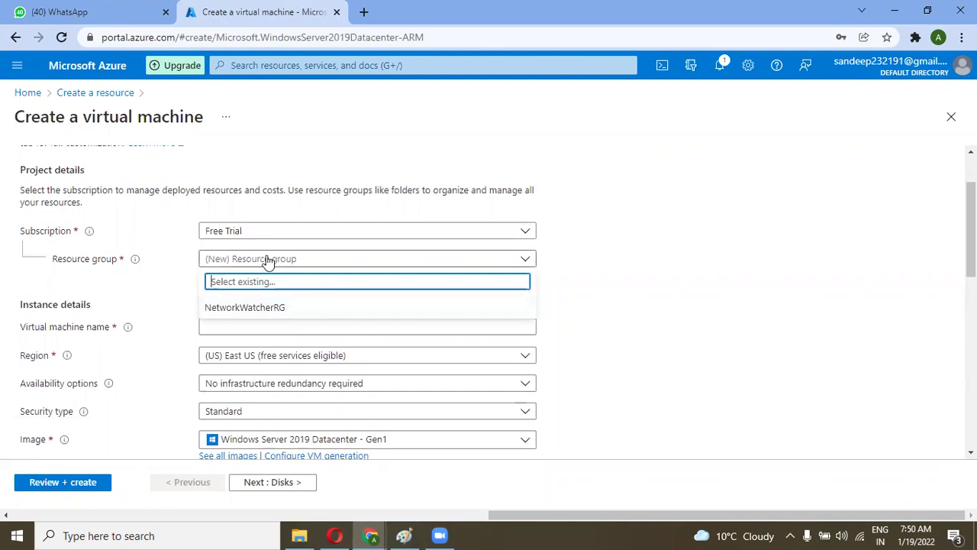
{"action": "left_click", "coordinate": [136, 276]}
{"action": "left_click", "coordinate": [210, 275]}
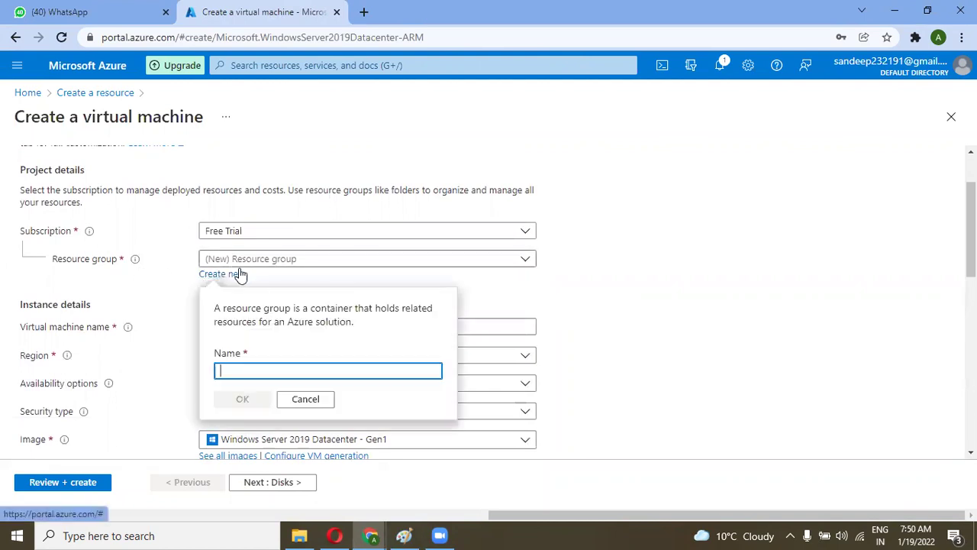
{"action": "type", "text": "Myg"}
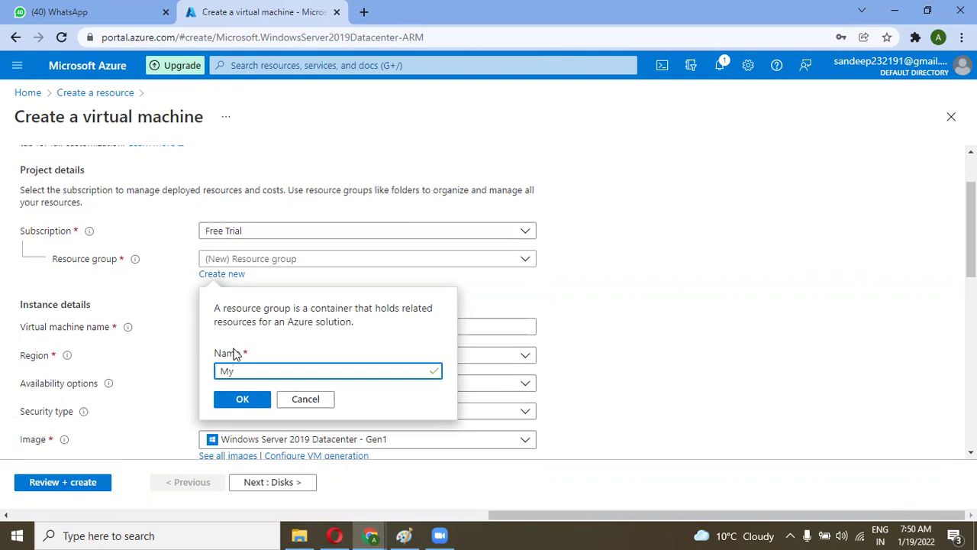
{"action": "type", "text": "vmres"}
{"action": "left_click", "coordinate": [234, 400]}
Step: Name the virtual machine, replacing vm02 with a name based on the account owner
{"action": "scroll", "coordinate": [356, 311], "scroll_direction": "down", "scroll_amount": 1}
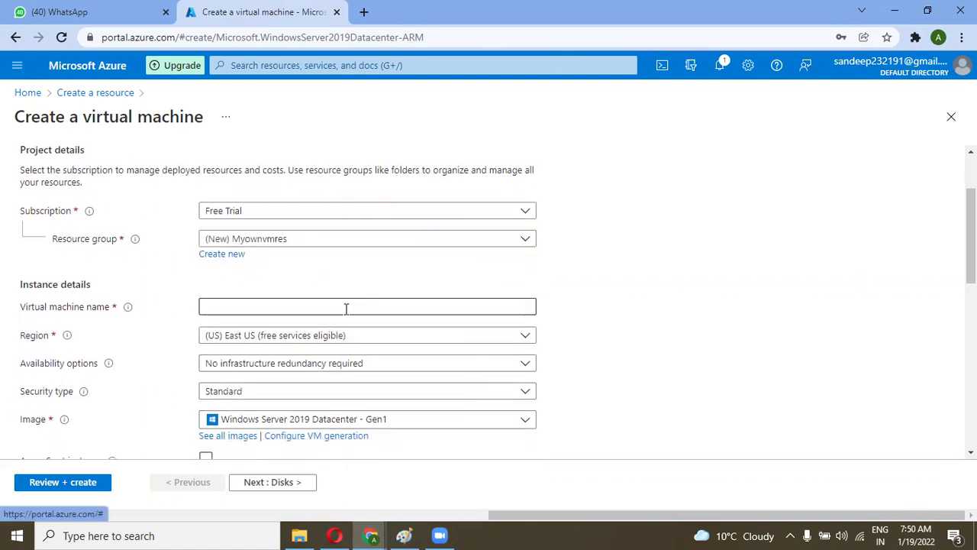
{"action": "left_click", "coordinate": [254, 313]}
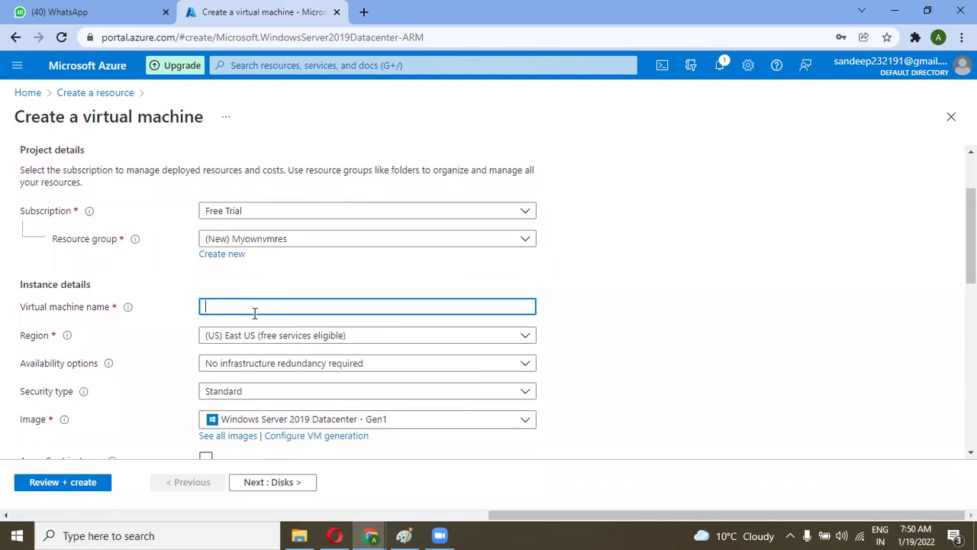
{"action": "type", "text": "vm02"}
{"action": "scroll", "coordinate": [255, 312], "scroll_direction": "down", "scroll_amount": 2}
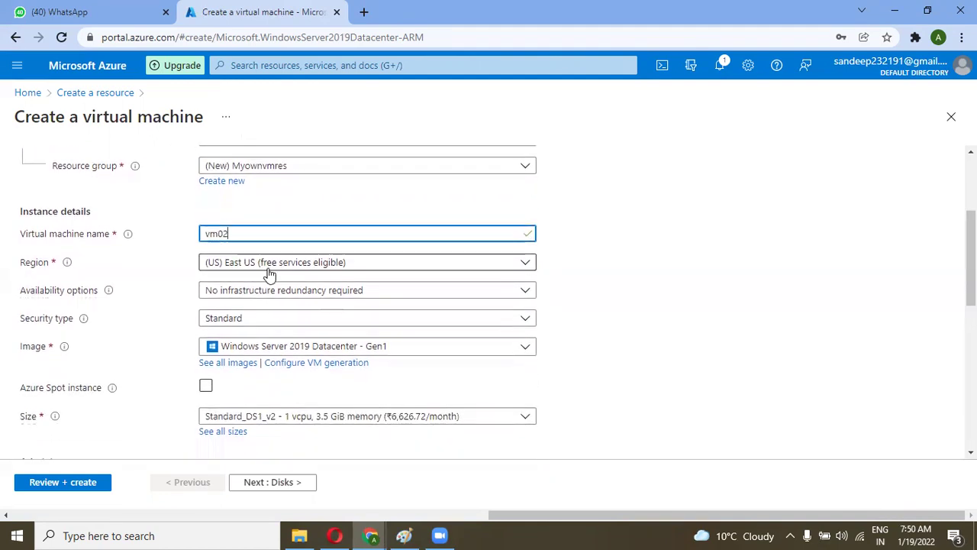
{"action": "key", "text": "BackSpace"}
{"action": "key", "text": "BackSpace"}
{"action": "key", "text": "BackSpace"}
{"action": "key", "text": "BackSpace"}
{"action": "type", "text": "Sandeepvm"}
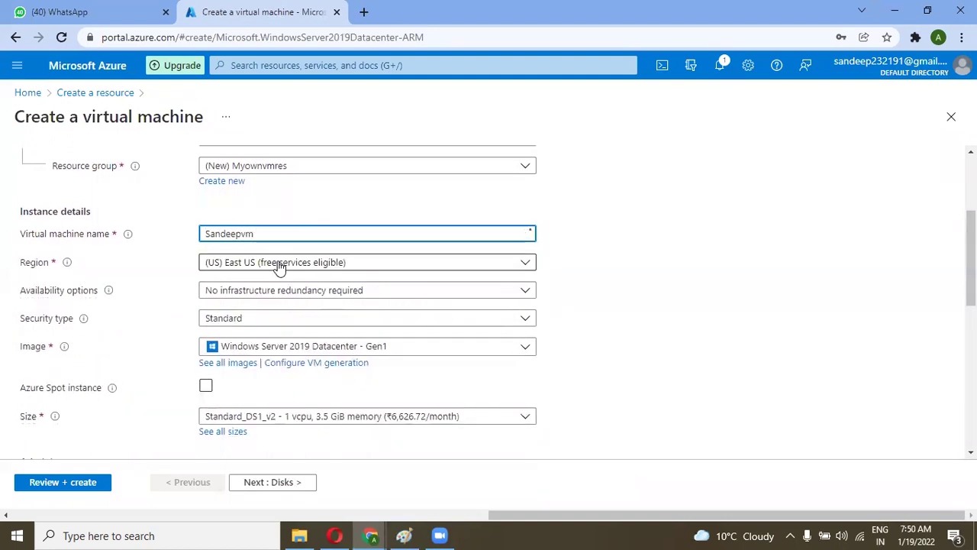
{"action": "scroll", "coordinate": [280, 266], "scroll_direction": "down", "scroll_amount": 3}
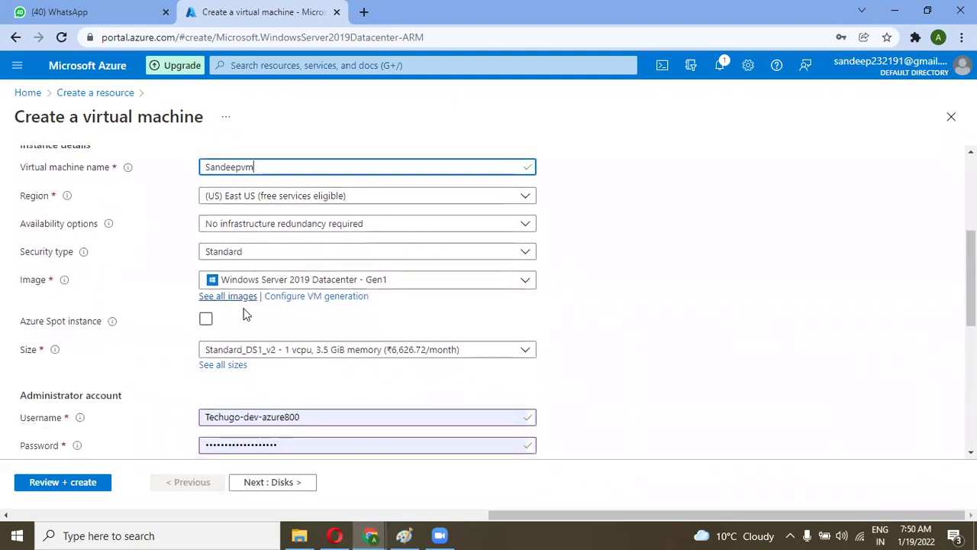
Step: Replace the autofilled administrator username with a new username
{"action": "left_click", "coordinate": [263, 345]}
{"action": "key", "text": "ctrl+a"}
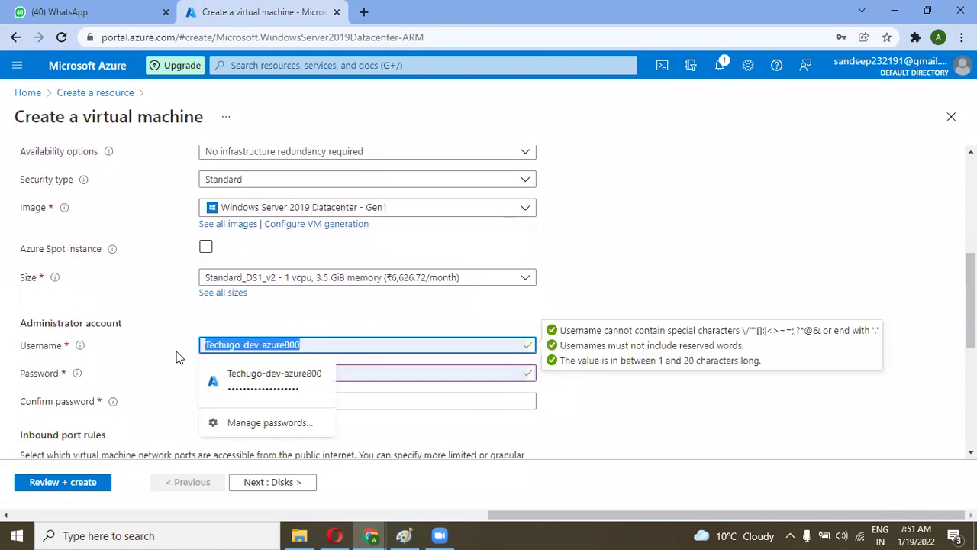
{"action": "key", "text": "BackSpace"}
{"action": "type", "text": "a"}
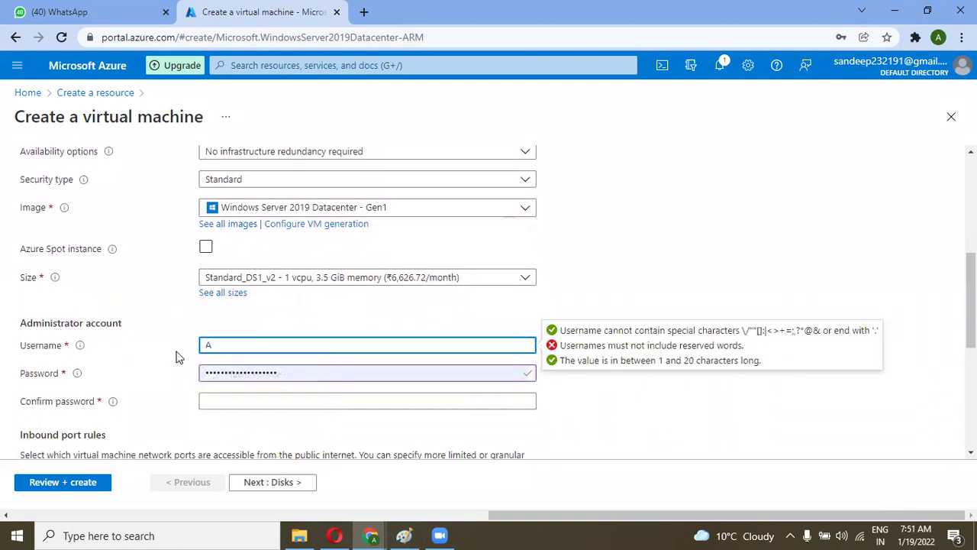
{"action": "type", "text": "zureuser"}
{"action": "key", "text": "Tab"}
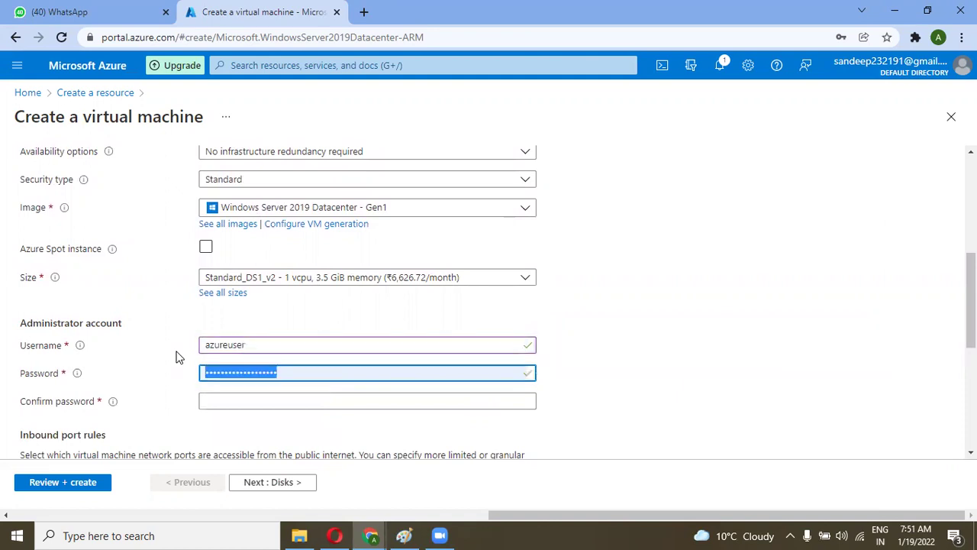
Step: Enter the administrator password and confirm it with the matching value
{"action": "type", "text": "P••••••••••"}
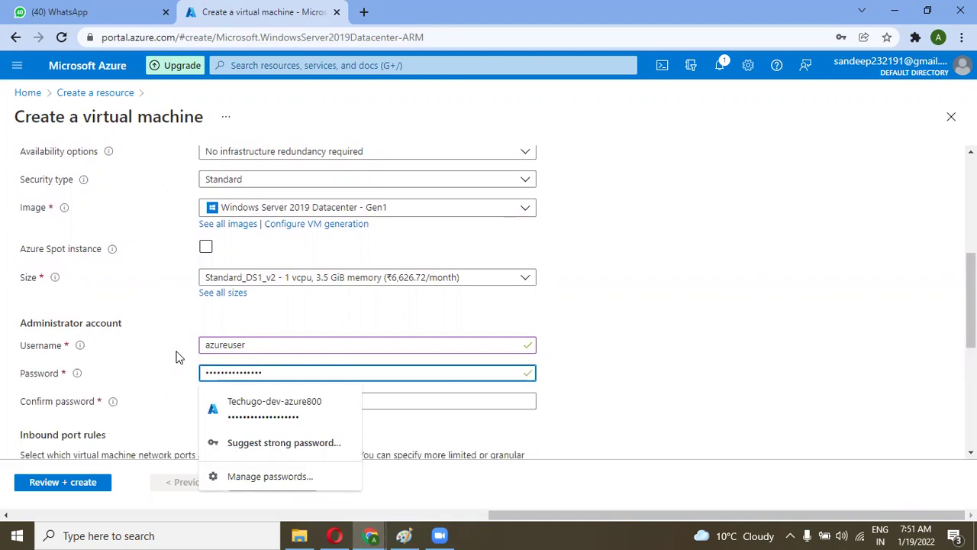
{"action": "left_click", "coordinate": [592, 358]}
{"action": "scroll", "coordinate": [450, 338], "scroll_direction": "down", "scroll_amount": 1}
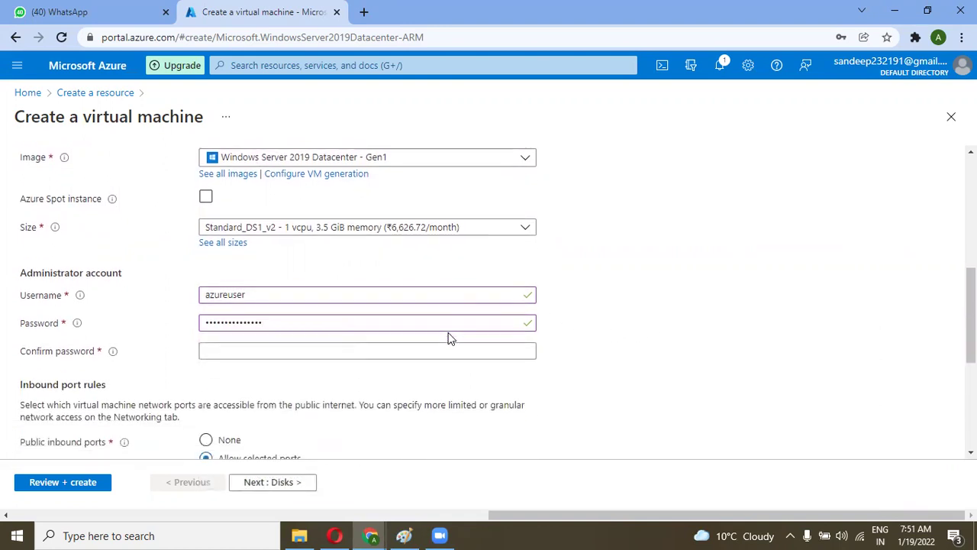
{"action": "left_click", "coordinate": [334, 353]}
{"action": "type", "text": "••"}
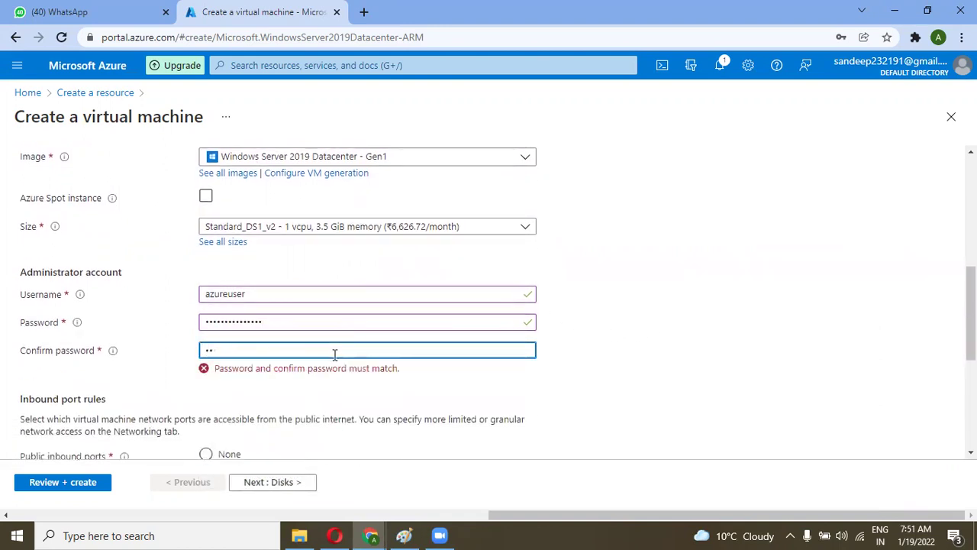
{"action": "type", "text": "••••••••"}
{"action": "scroll", "coordinate": [334, 353], "scroll_direction": "down", "scroll_amount": 2}
Step: Step through Disks, Networking, Management and Advanced to Review + create for validation
{"action": "left_click", "coordinate": [268, 487]}
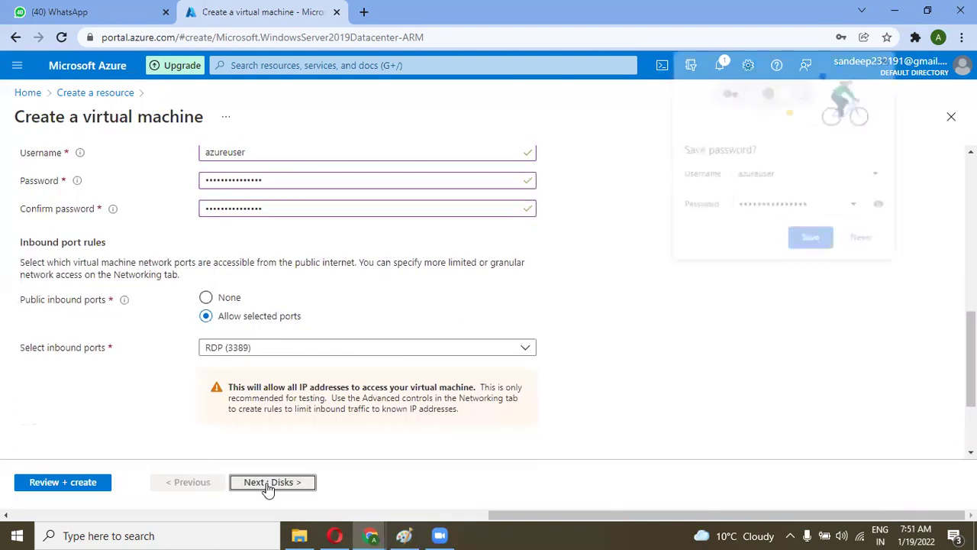
{"action": "left_click", "coordinate": [274, 485]}
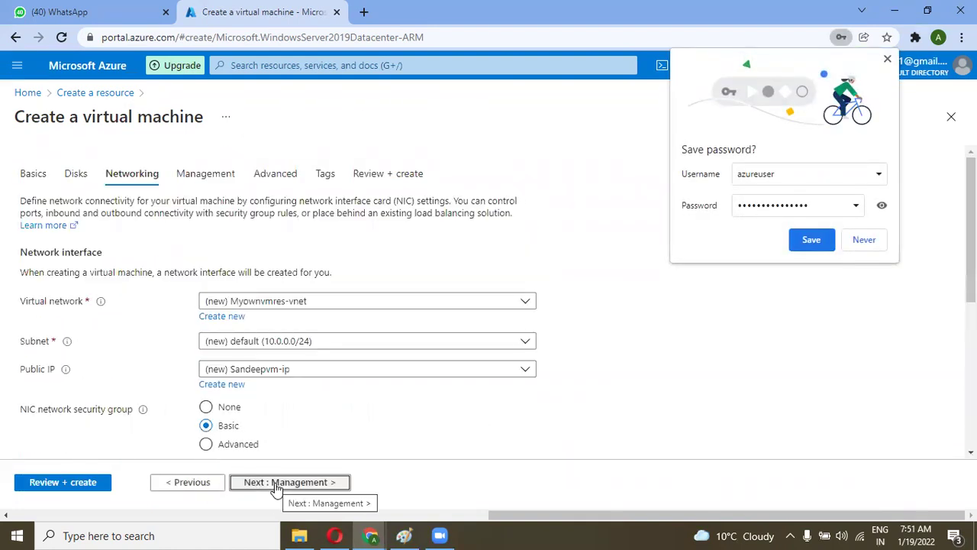
{"action": "left_click", "coordinate": [277, 484]}
{"action": "left_click", "coordinate": [277, 484]}
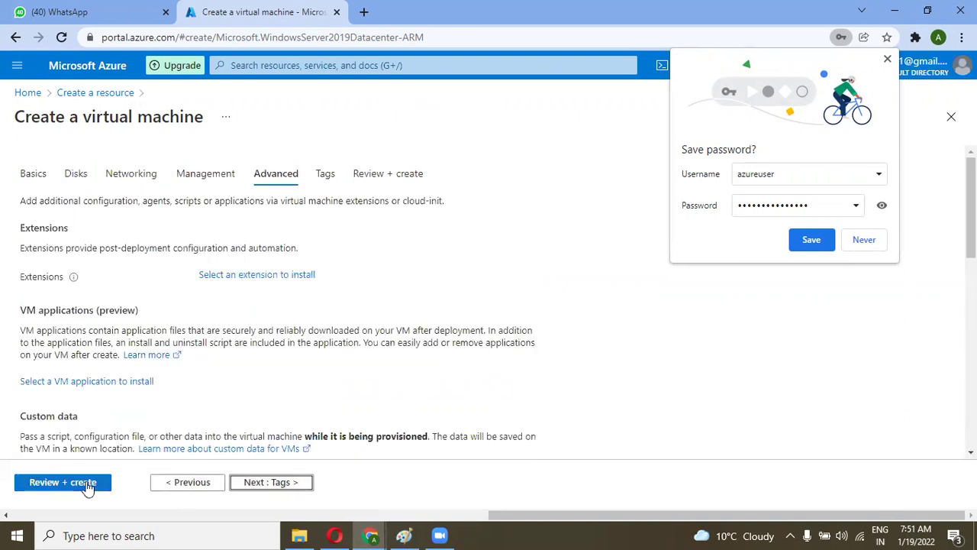
{"action": "left_click", "coordinate": [87, 484]}
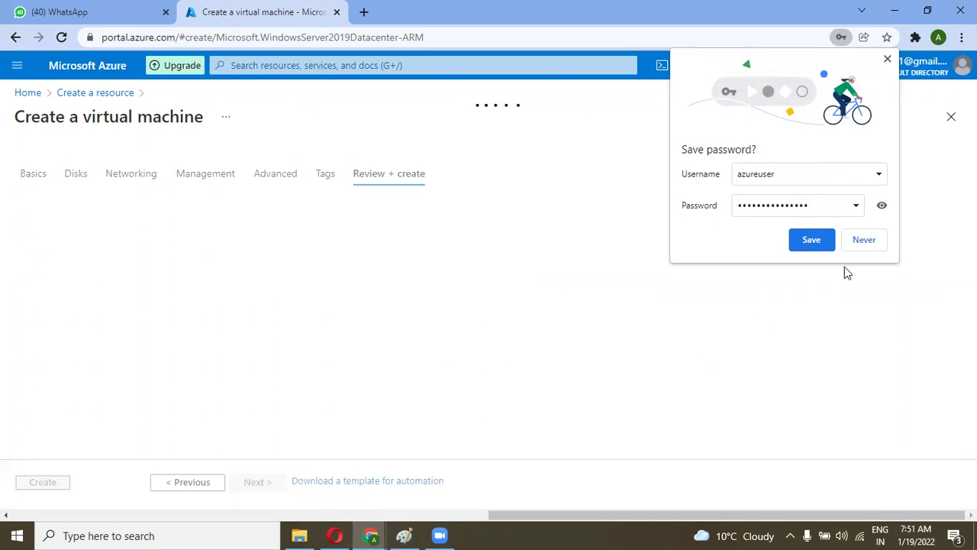
Step: Save the password in Chrome, launch the VM deployment, and switch to the Newcompany-vnet window
{"action": "left_click", "coordinate": [825, 243]}
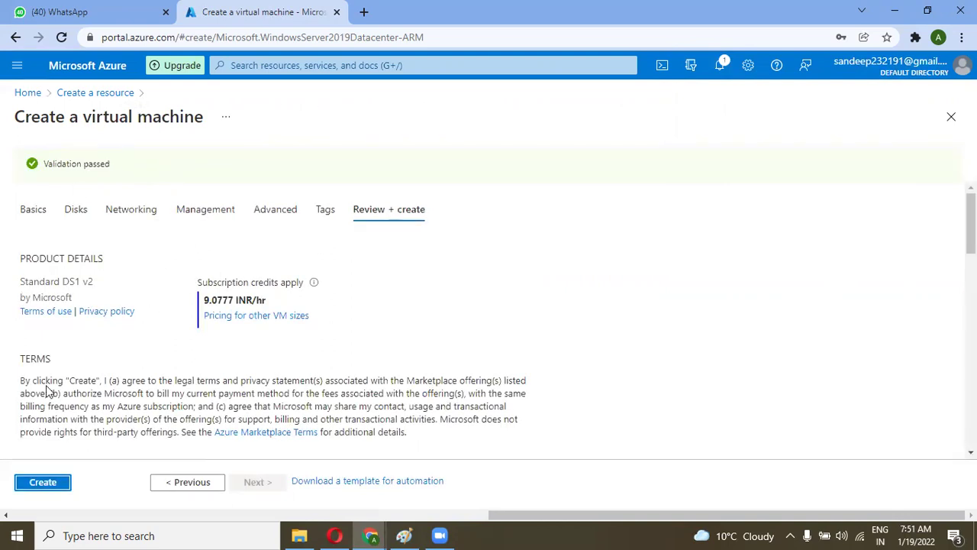
{"action": "left_click", "coordinate": [46, 484]}
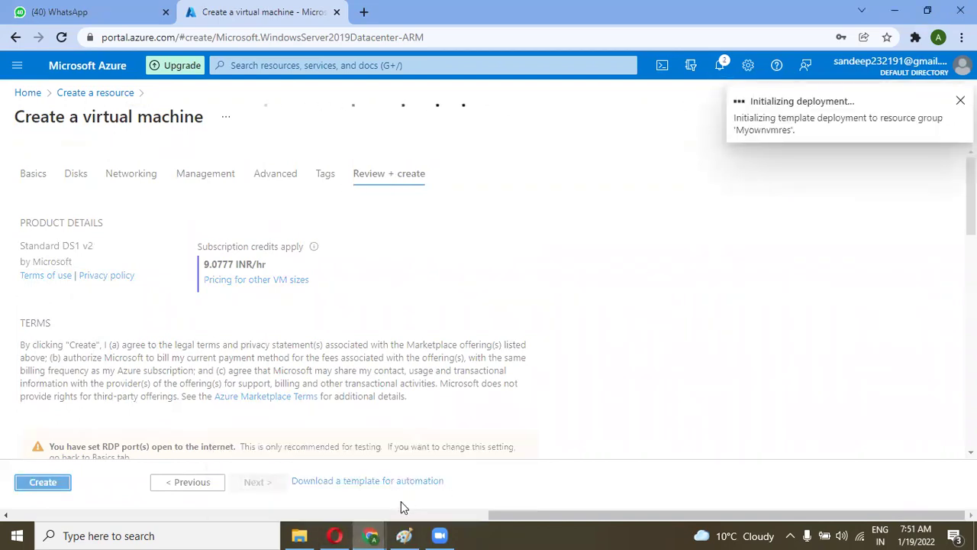
{"action": "mouse_move", "coordinate": [372, 535]}
{"action": "left_click", "coordinate": [305, 494]}
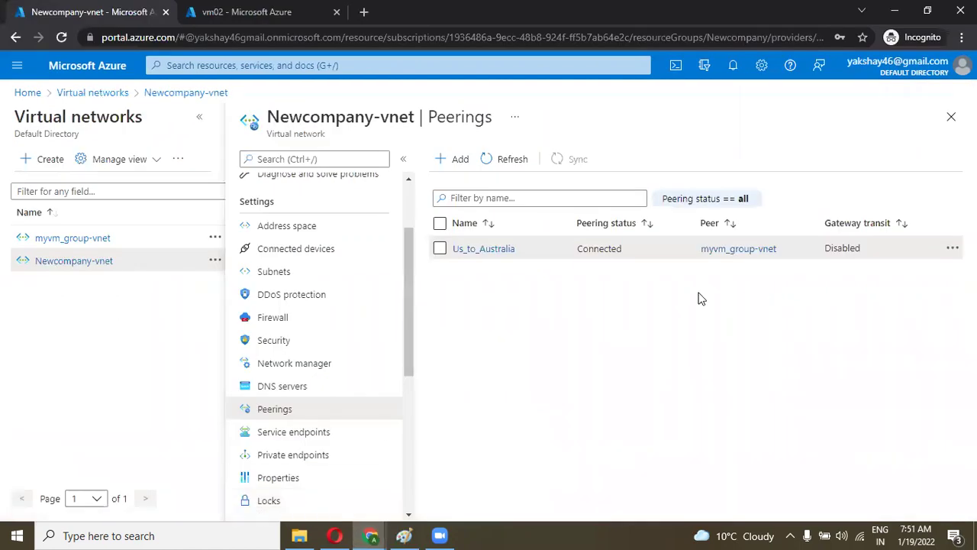
Step: Close the peerings view and start another Windows Server 2019 Datacenter VM from Create a resource
{"action": "left_click", "coordinate": [951, 118]}
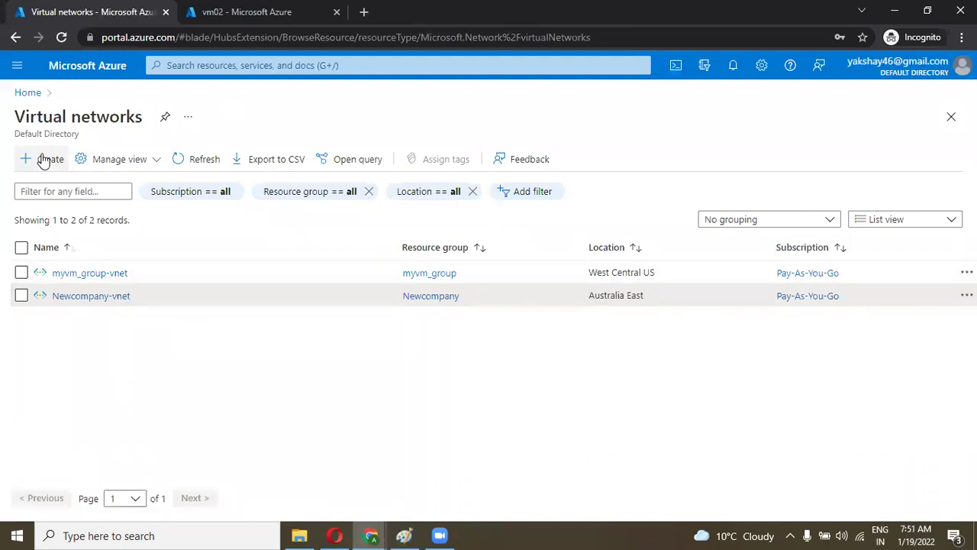
{"action": "left_click", "coordinate": [32, 93]}
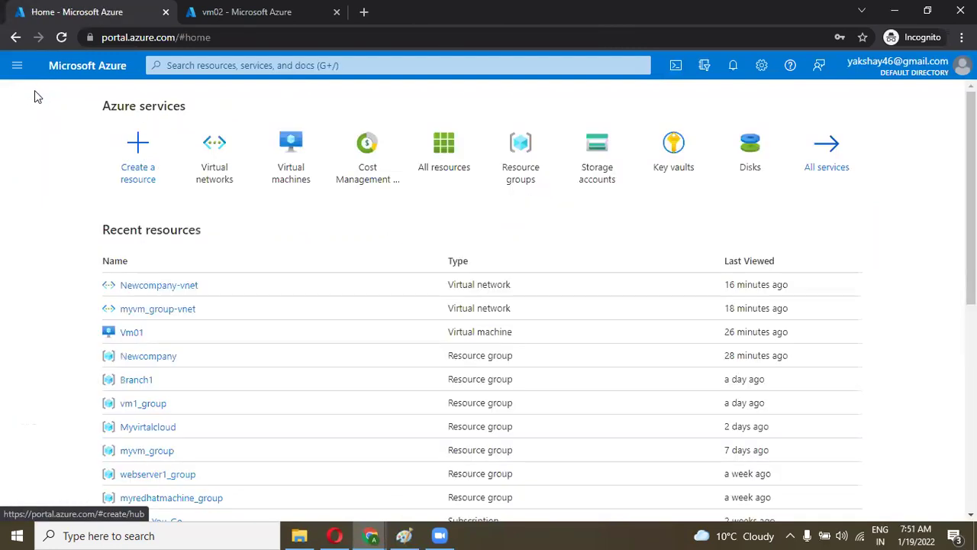
{"action": "left_click", "coordinate": [134, 161]}
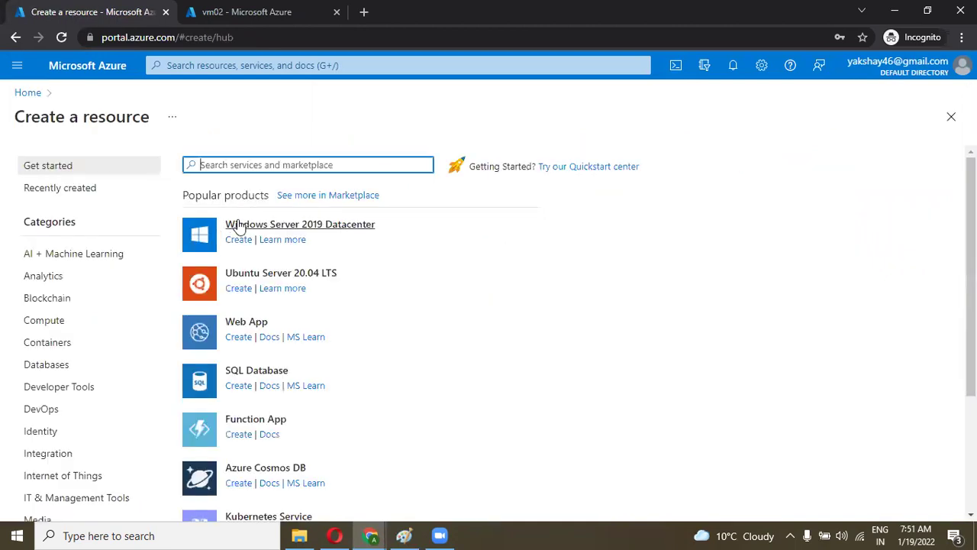
{"action": "left_click", "coordinate": [239, 226]}
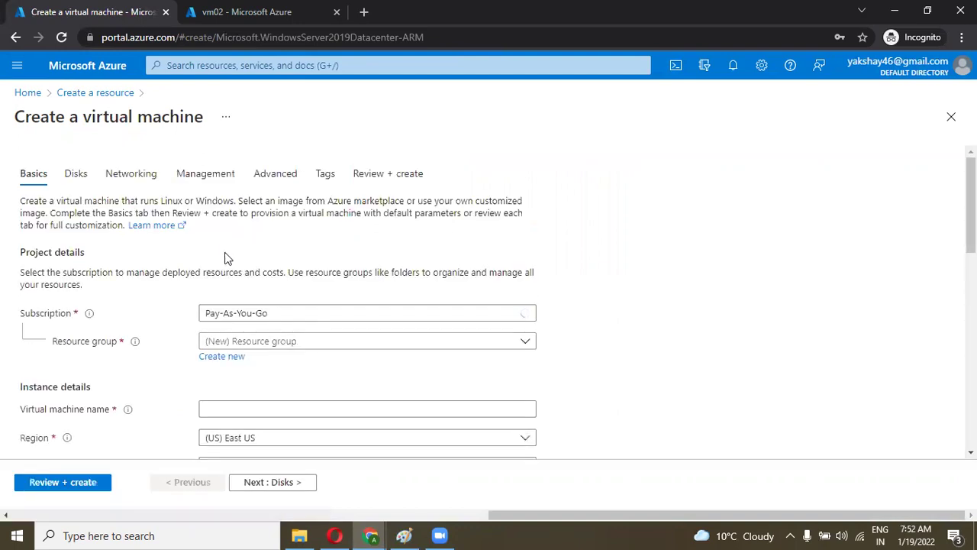
{"action": "scroll", "coordinate": [296, 336], "scroll_direction": "down", "scroll_amount": 2}
{"action": "left_click", "coordinate": [377, 253]}
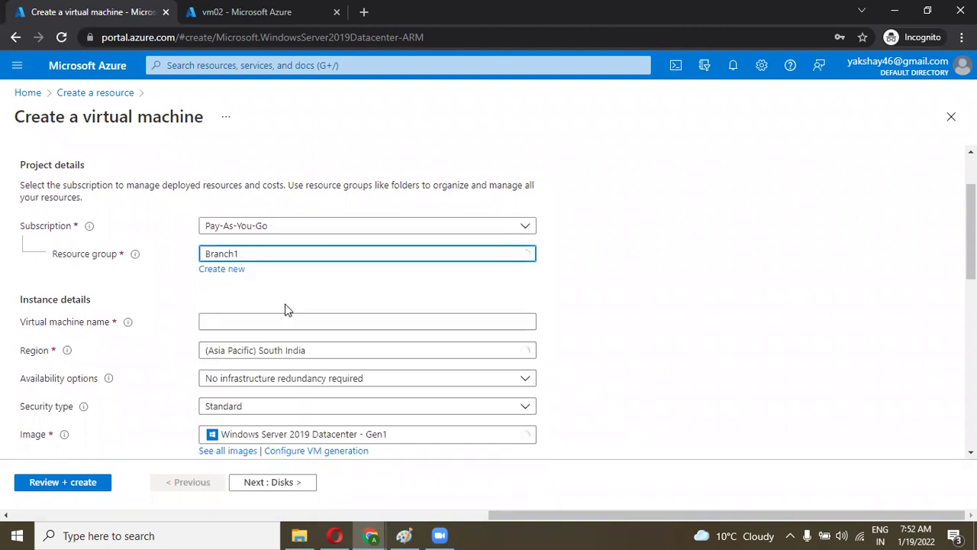
{"action": "scroll", "coordinate": [288, 309], "scroll_direction": "down", "scroll_amount": 1}
Step: Name this virtual machine after the second account owner
{"action": "left_click", "coordinate": [319, 262]}
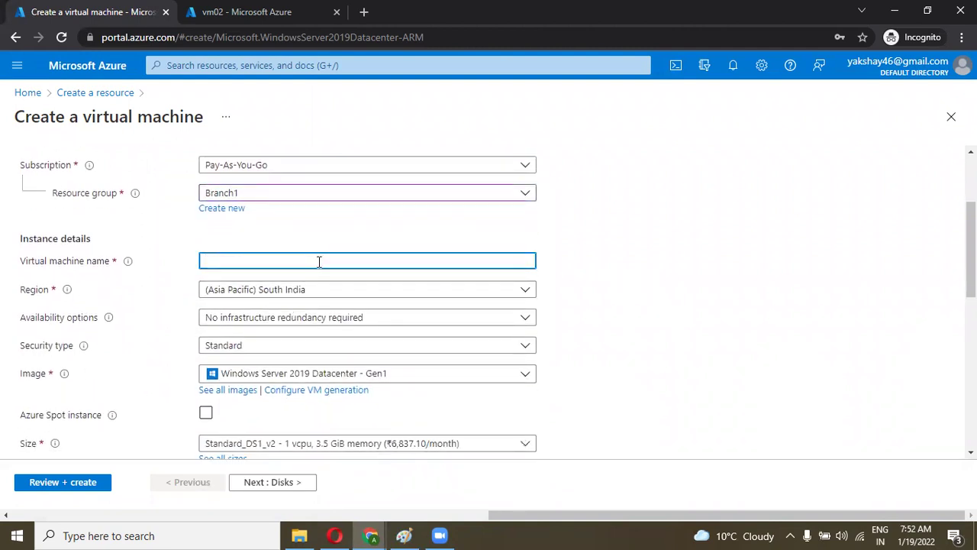
{"action": "type", "text": "Akshayvm"}
{"action": "scroll", "coordinate": [319, 264], "scroll_direction": "down", "scroll_amount": 1}
{"action": "scroll", "coordinate": [319, 267], "scroll_direction": "down", "scroll_amount": 2}
Step: Enter the administrator username, password and matching confirmed password
{"action": "left_click", "coordinate": [249, 345]}
{"action": "type", "text": "azureuser"}
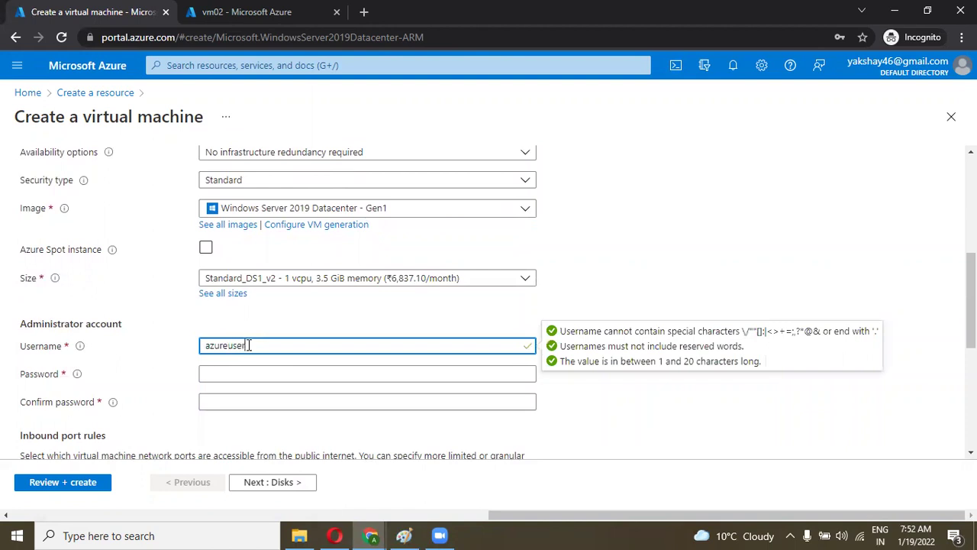
{"action": "key", "text": "Tab"}
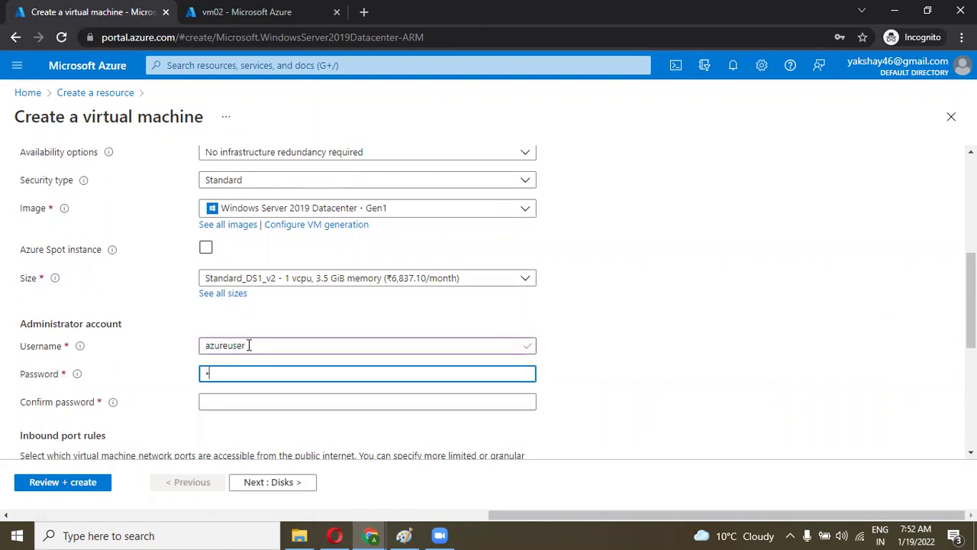
{"action": "type", "text": "•••••••"}
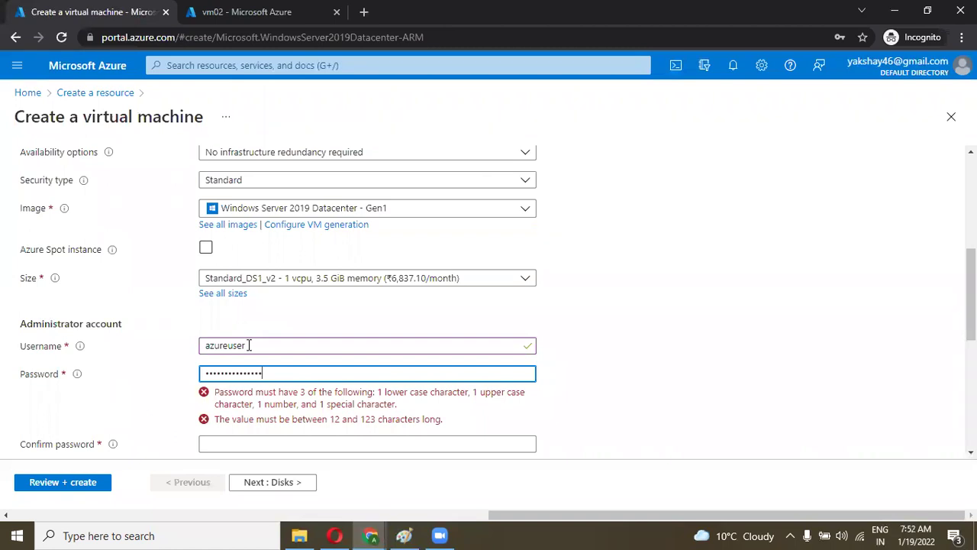
{"action": "key", "text": "Tab"}
{"action": "type", "text": "••"}
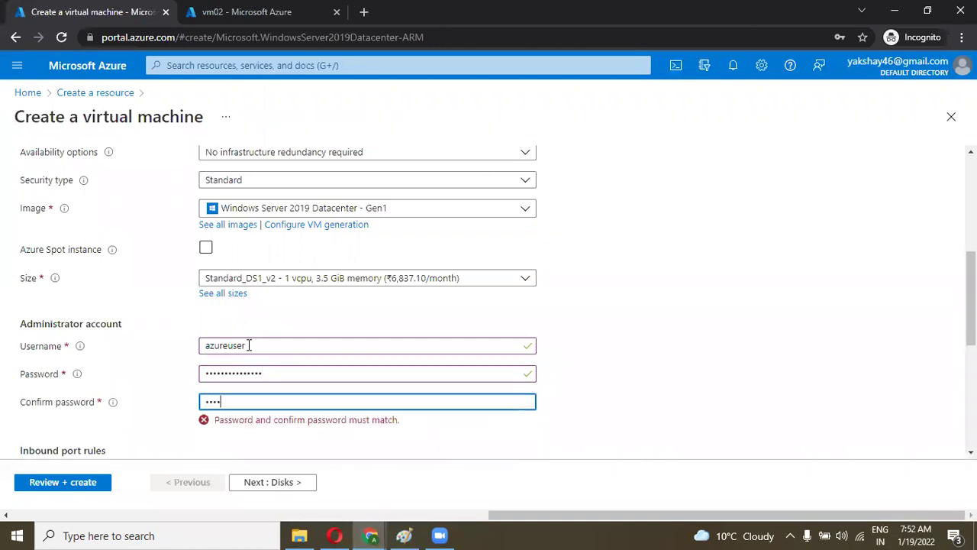
{"action": "type", "text": "•••••••••"}
{"action": "scroll", "coordinate": [249, 343], "scroll_direction": "down", "scroll_amount": 1}
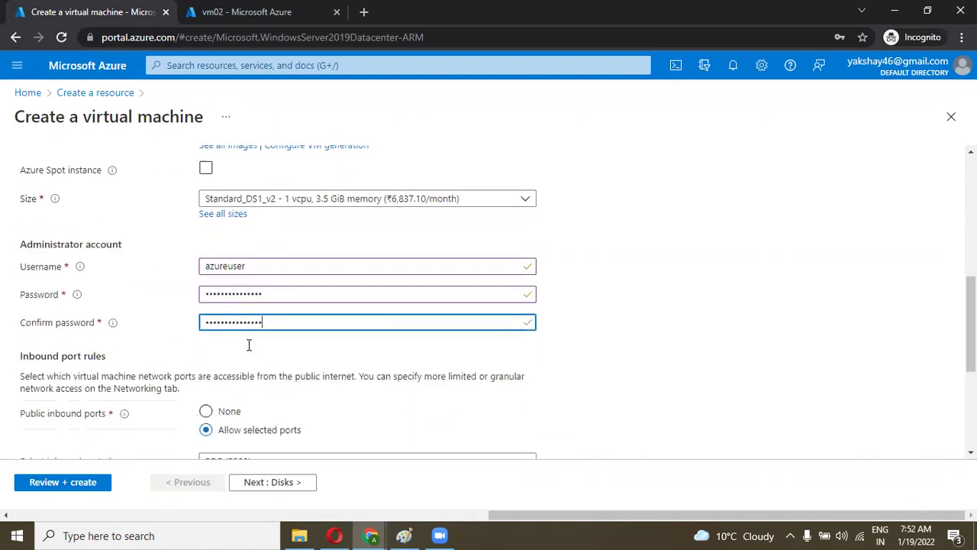
Step: Skip through Disks, Networking, Management and Advanced to review, then create the Standard DS1 v2 VM
{"action": "left_click", "coordinate": [258, 483]}
{"action": "left_click", "coordinate": [258, 483]}
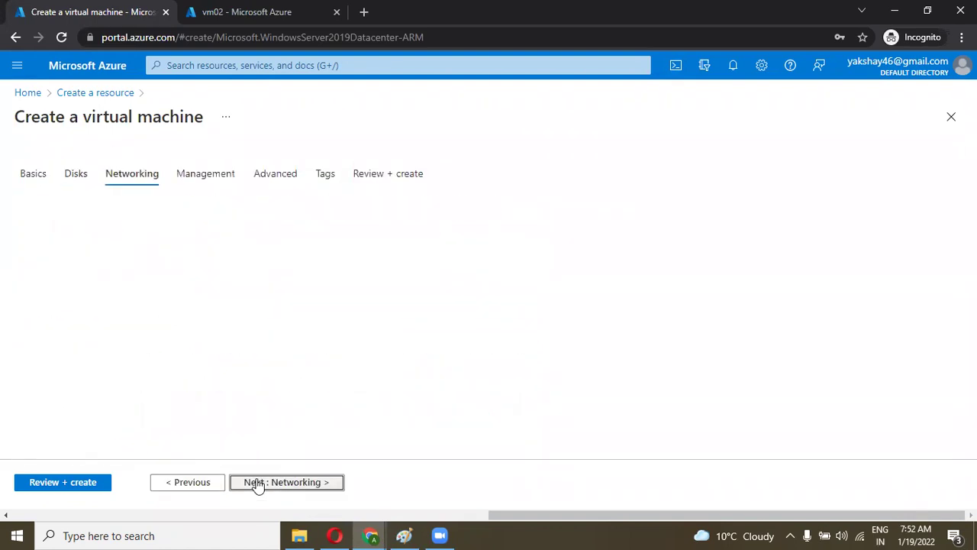
{"action": "left_click", "coordinate": [258, 483]}
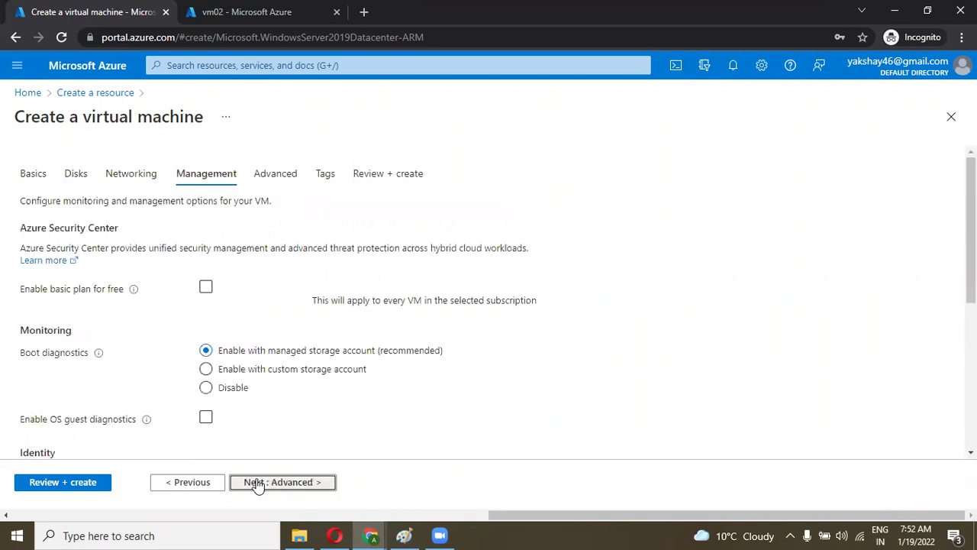
{"action": "left_click", "coordinate": [256, 483]}
{"action": "left_click", "coordinate": [88, 482]}
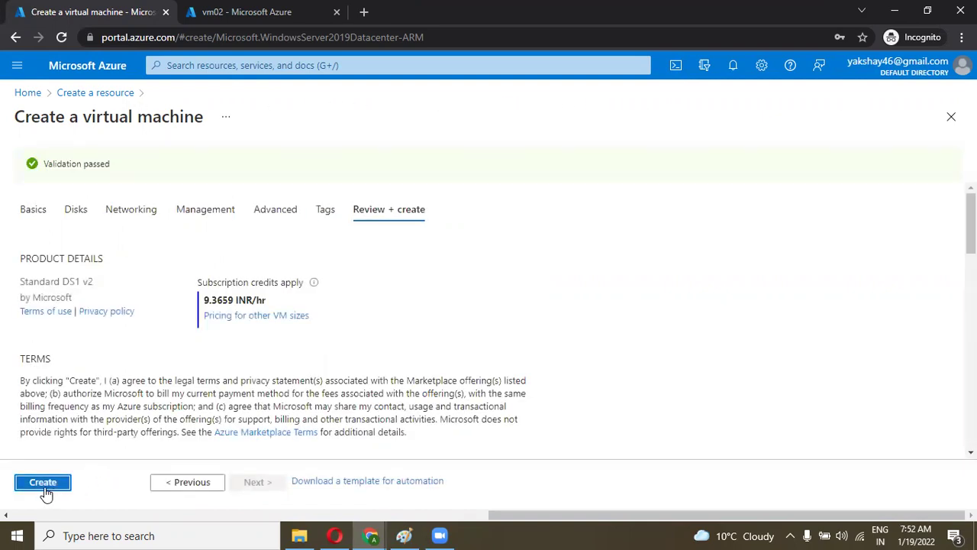
{"action": "left_click", "coordinate": [44, 482]}
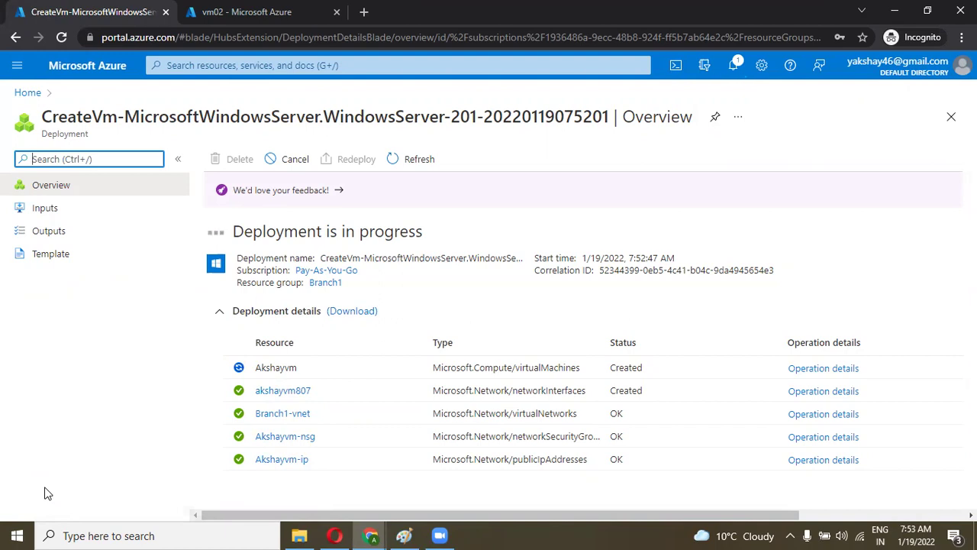
Step: Switch to the other account's portal window and dismiss the deployment succeeded notification
{"action": "left_click", "coordinate": [371, 536]}
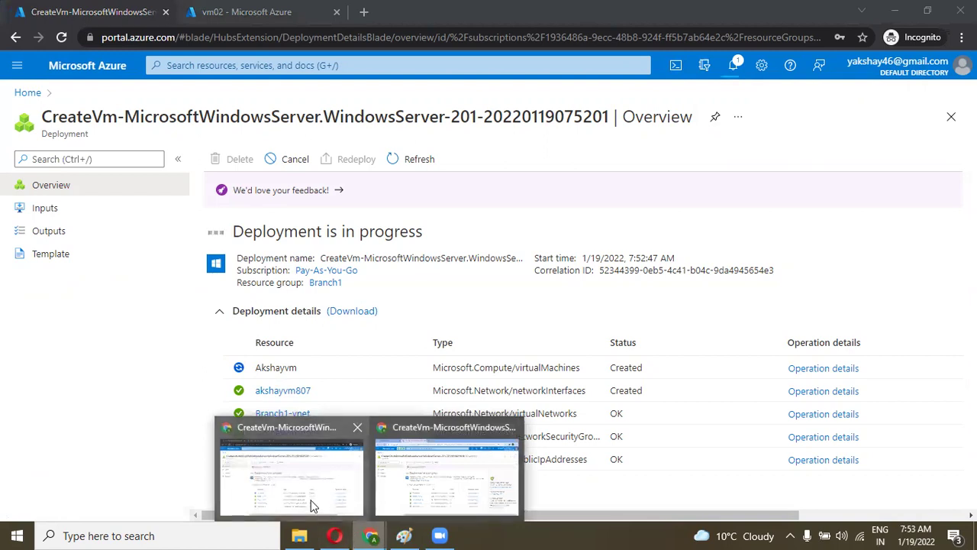
{"action": "left_click", "coordinate": [313, 506]}
{"action": "left_click", "coordinate": [374, 535]}
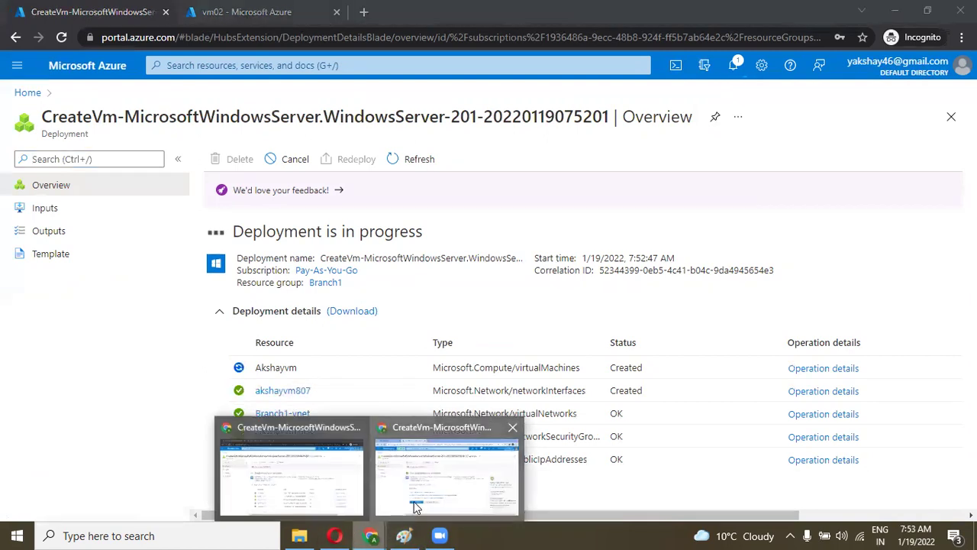
{"action": "left_click", "coordinate": [416, 507]}
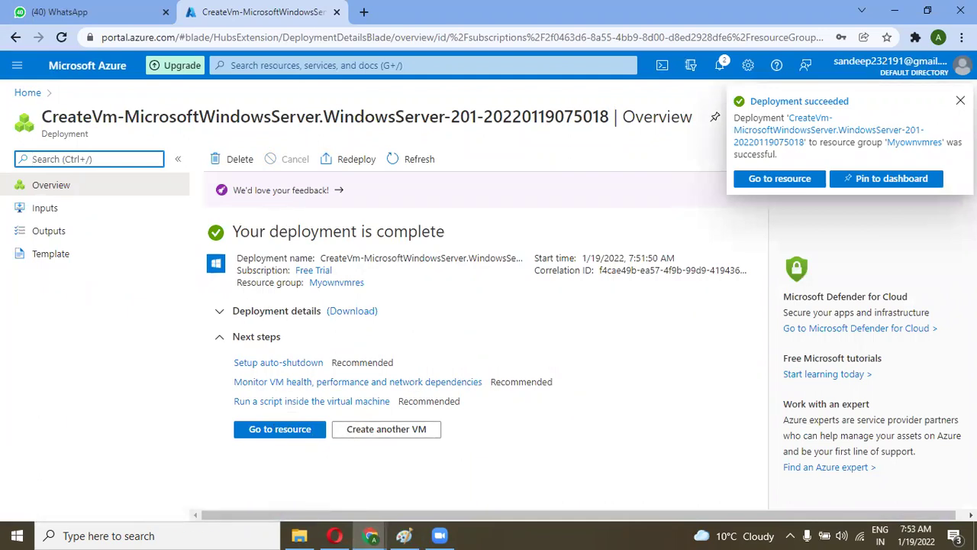
{"action": "left_click", "coordinate": [961, 101]}
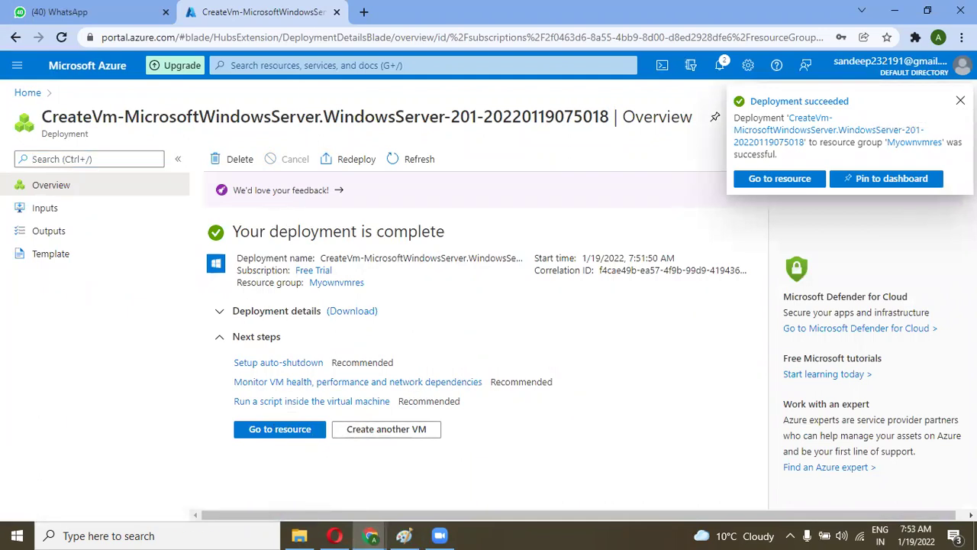
Step: Copy the Myownvmres VM's private IP 10.0.0.4 and bring the Paint diagram forward
{"action": "left_click", "coordinate": [290, 432]}
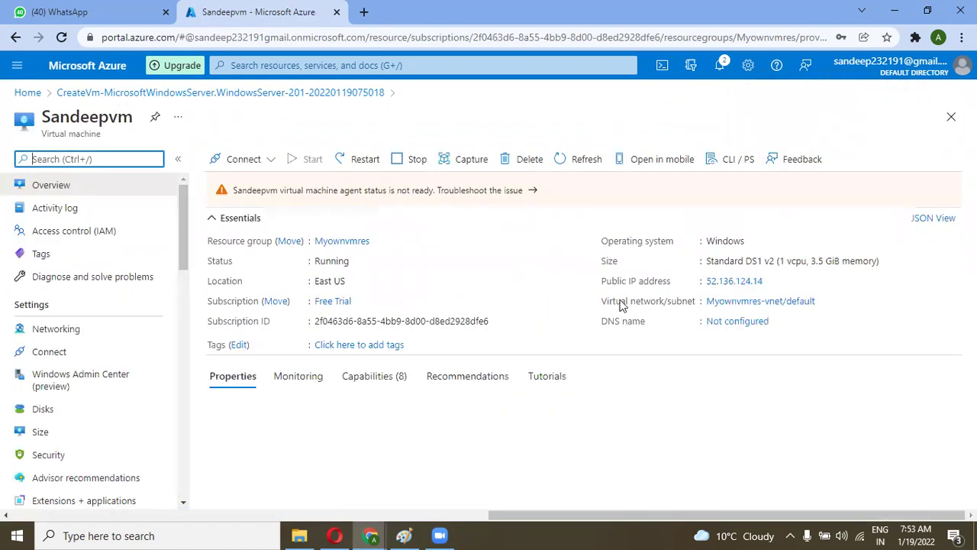
{"action": "left_click_drag", "start_coordinate": [756, 467], "coordinate": [723, 468]}
{"action": "key", "text": "ctrl+c"}
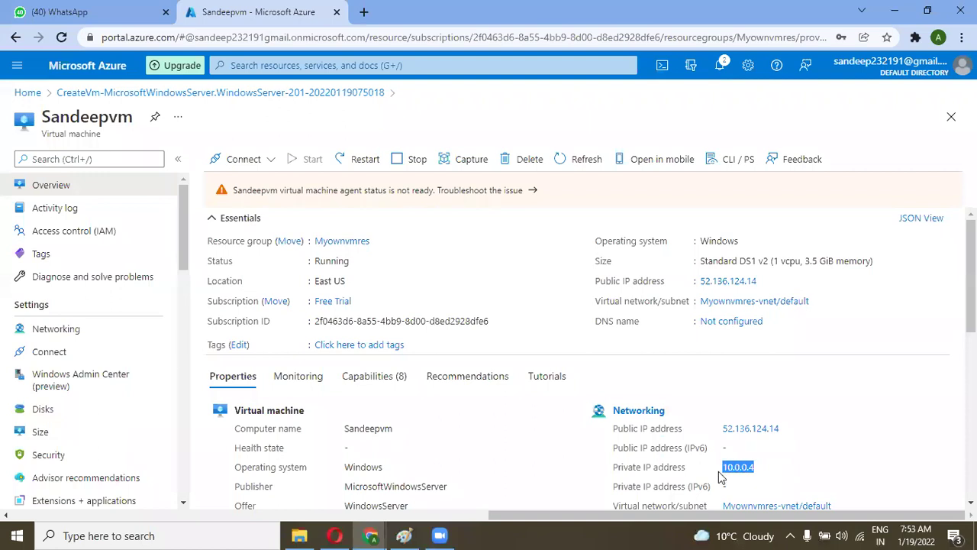
{"action": "key", "text": "alt+Tab"}
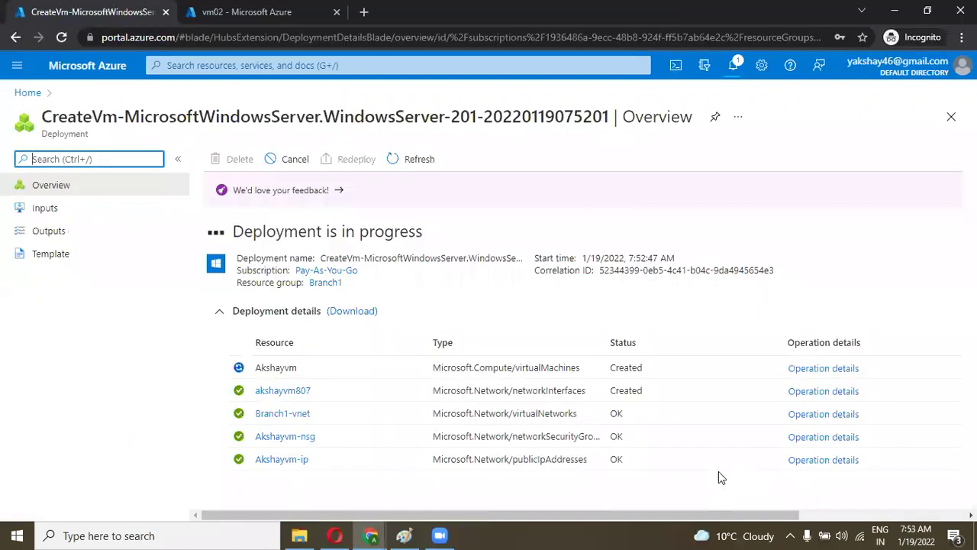
{"action": "left_click", "coordinate": [402, 535]}
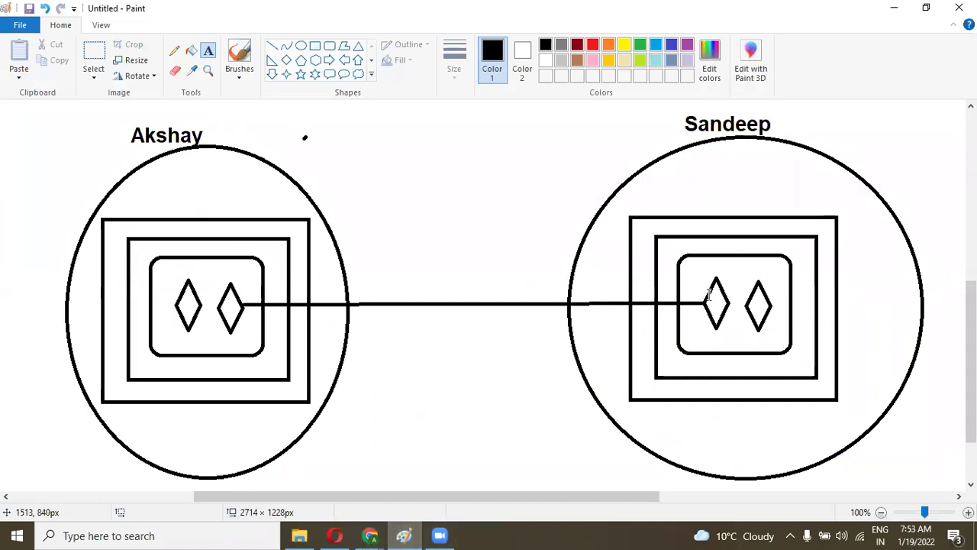
Step: Label the right-hand circle with the pasted IP 10.0.0.4, removing the blank first line
{"action": "left_click", "coordinate": [698, 192]}
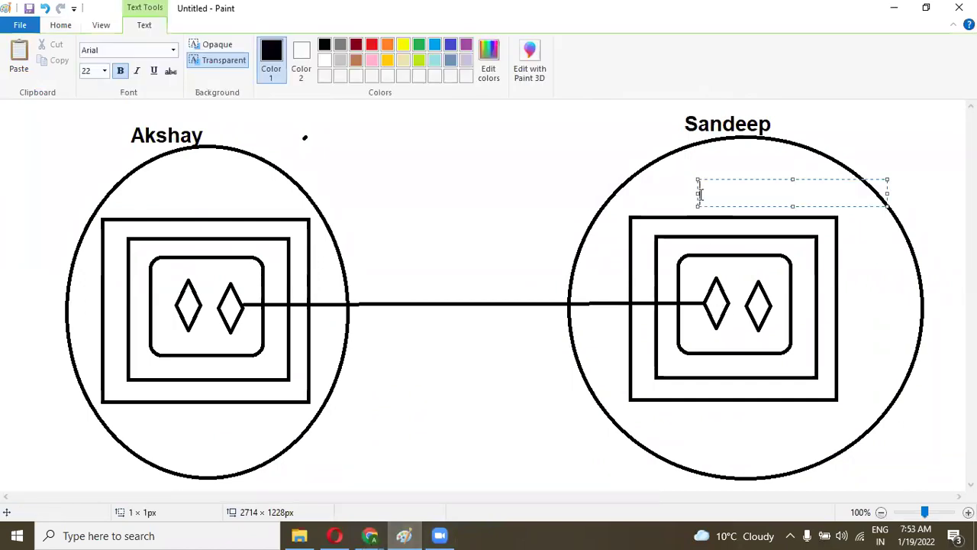
{"action": "key", "text": "ctrl+v"}
{"action": "left_click", "coordinate": [704, 200]}
{"action": "key", "text": "Delete"}
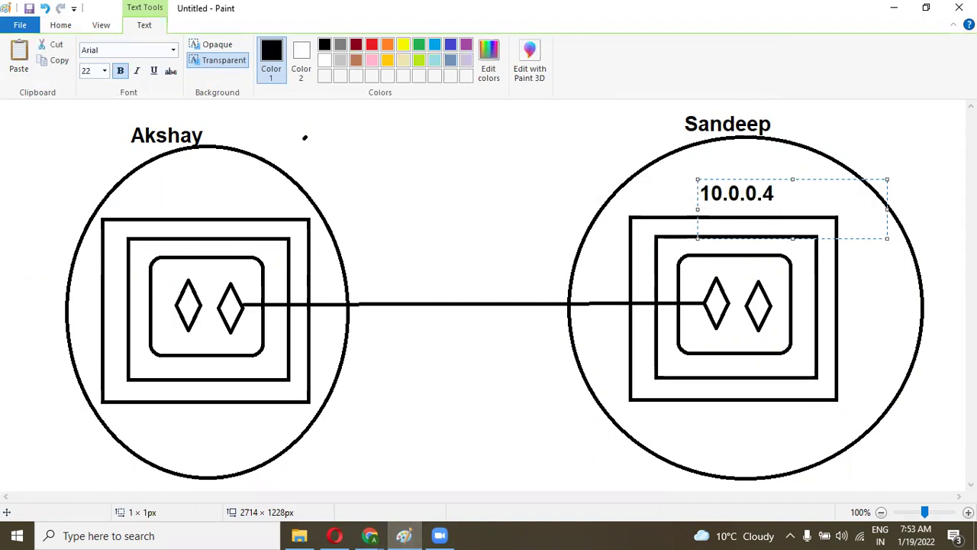
{"action": "left_click", "coordinate": [535, 183]}
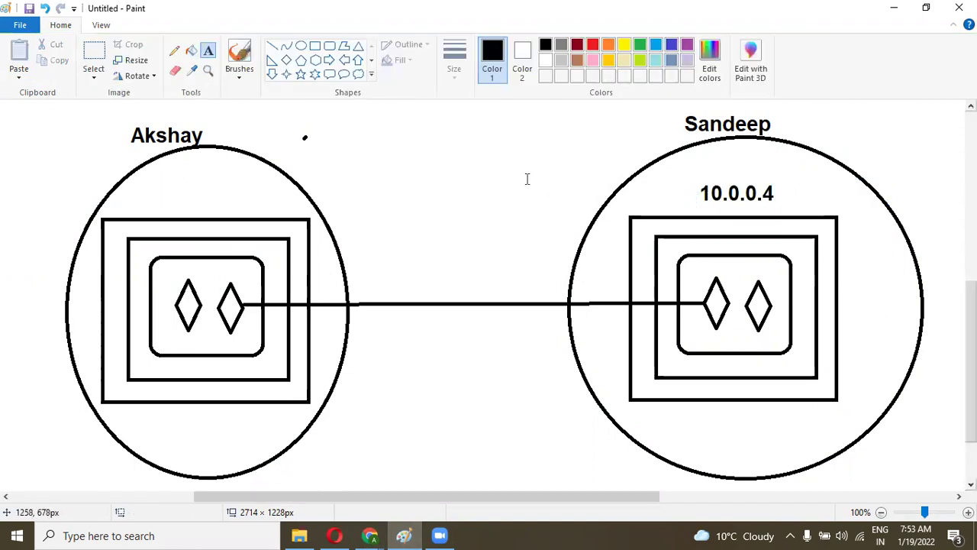
Step: Draw a straight line from the 10.0.0.4 label down to its diamond outlet
{"action": "left_click", "coordinate": [273, 46]}
{"action": "left_click_drag", "start_coordinate": [725, 206], "coordinate": [717, 282]}
{"action": "left_click", "coordinate": [425, 207]}
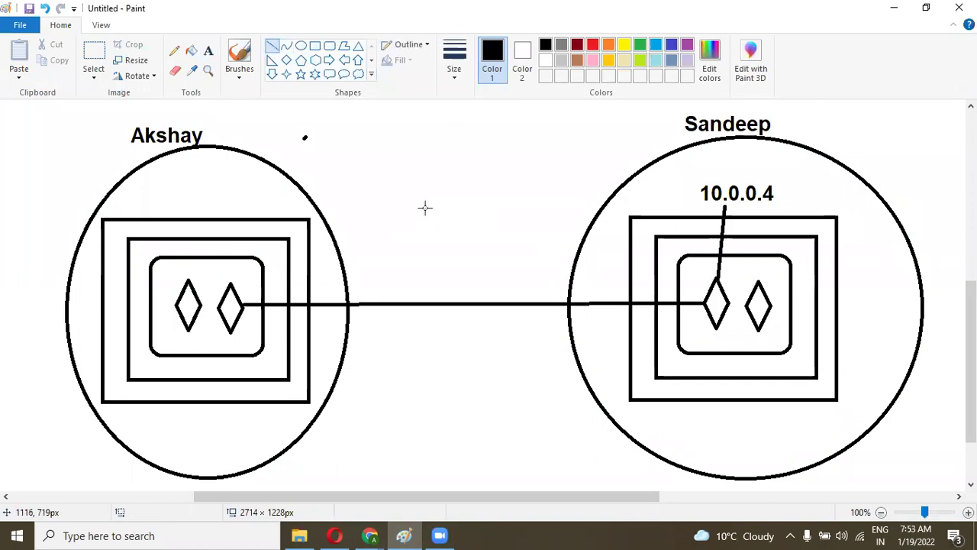
{"action": "key", "text": "alt+Tab"}
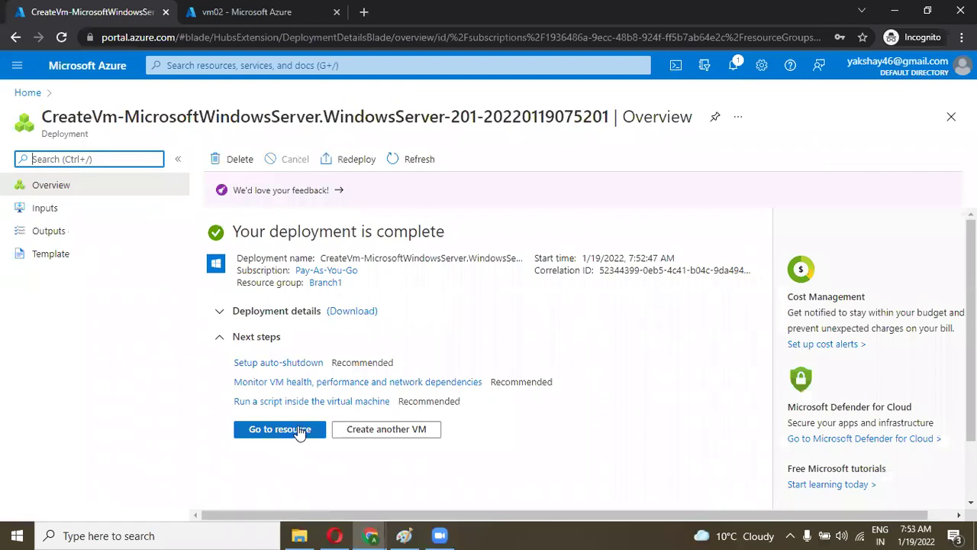
Step: Open the Akshayvm virtual machine and copy its private IP 10.2.0.4 for Paint
{"action": "left_click", "coordinate": [290, 429]}
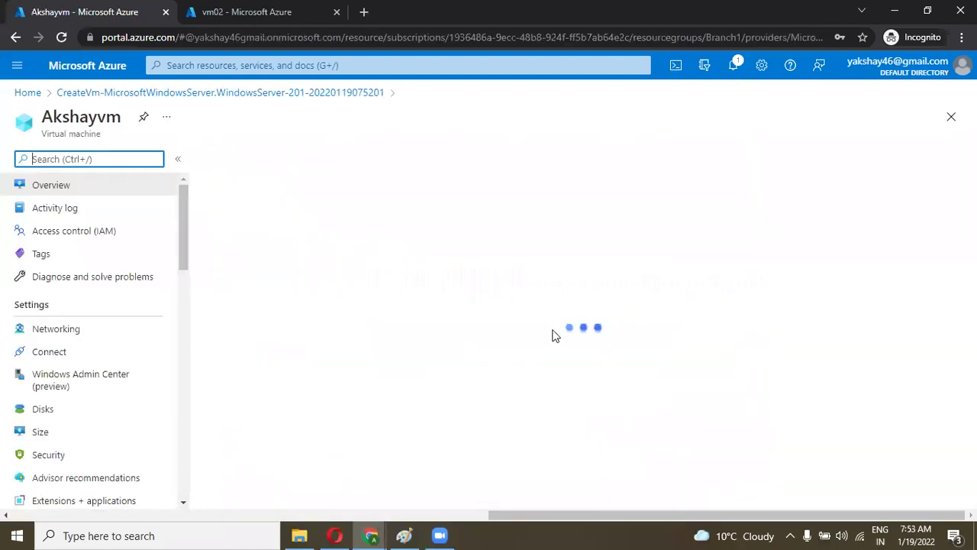
{"action": "left_click_drag", "start_coordinate": [756, 468], "coordinate": [721, 474]}
{"action": "key", "text": "ctrl+c"}
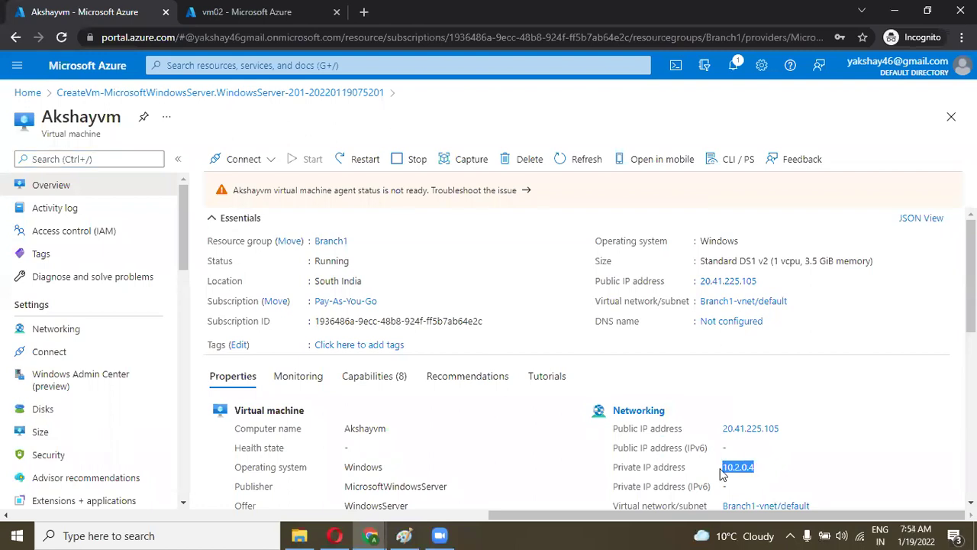
{"action": "key", "text": "alt+Tab"}
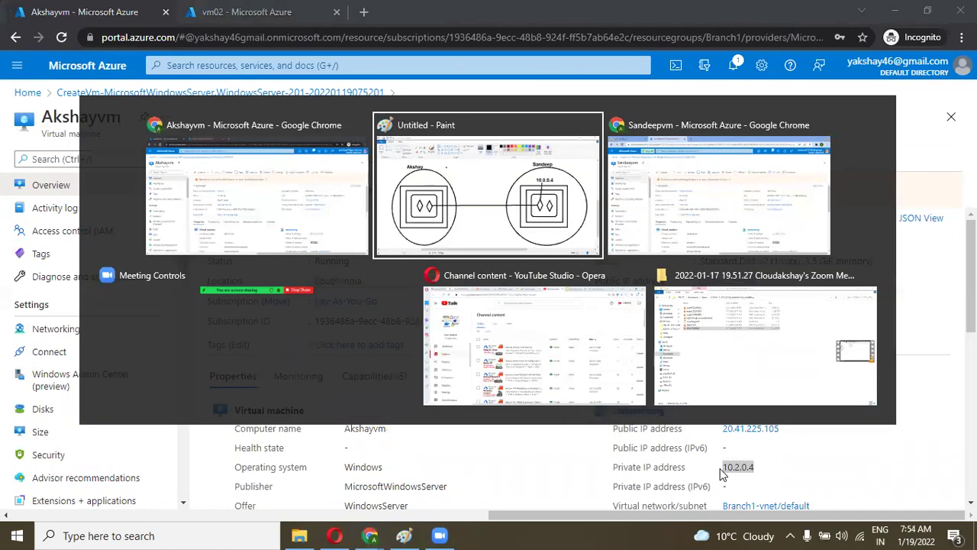
Step: Add a 10.2.0.4 label inside the left circle and shrink its text box to fit
{"action": "left_click", "coordinate": [208, 52]}
{"action": "left_click", "coordinate": [133, 203]}
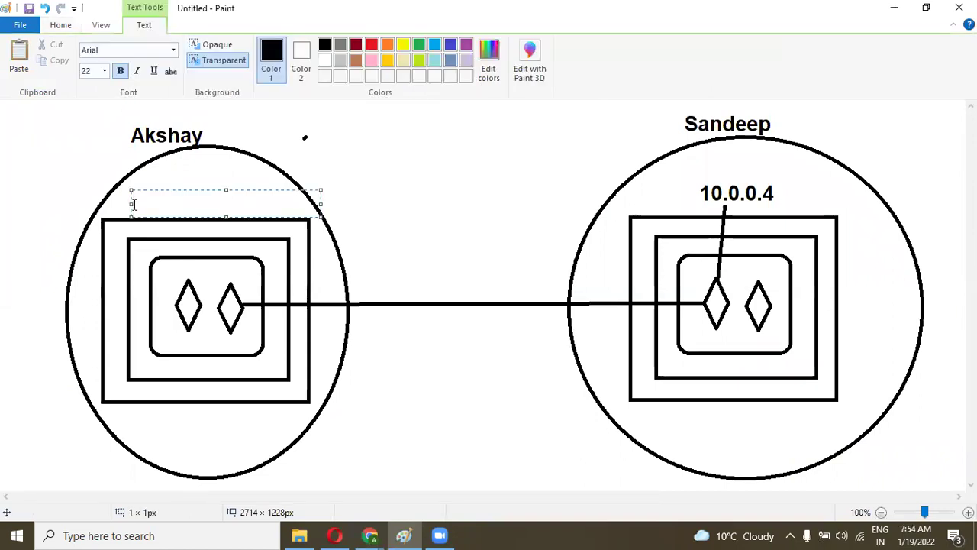
{"action": "key", "text": "ctrl+v"}
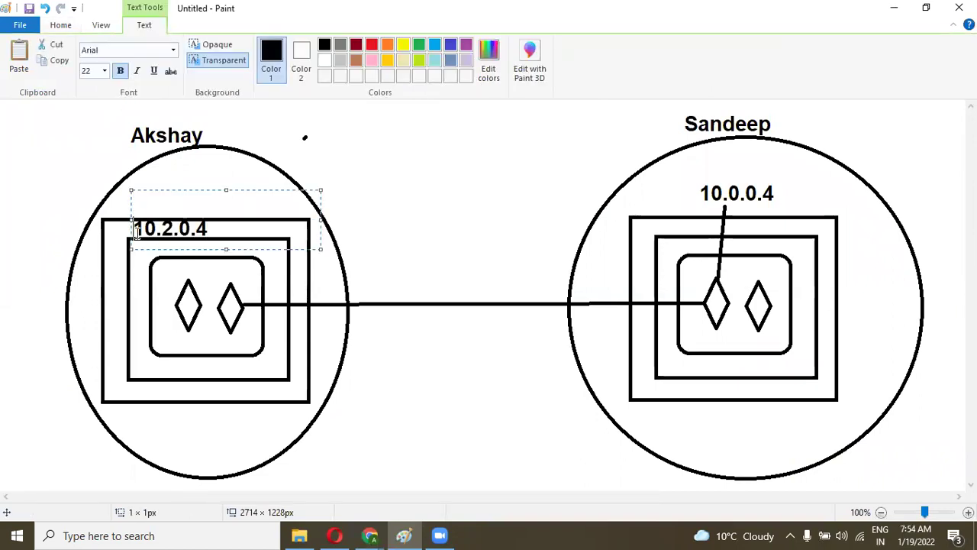
{"action": "left_click", "coordinate": [136, 231]}
{"action": "key", "text": "BackSpace"}
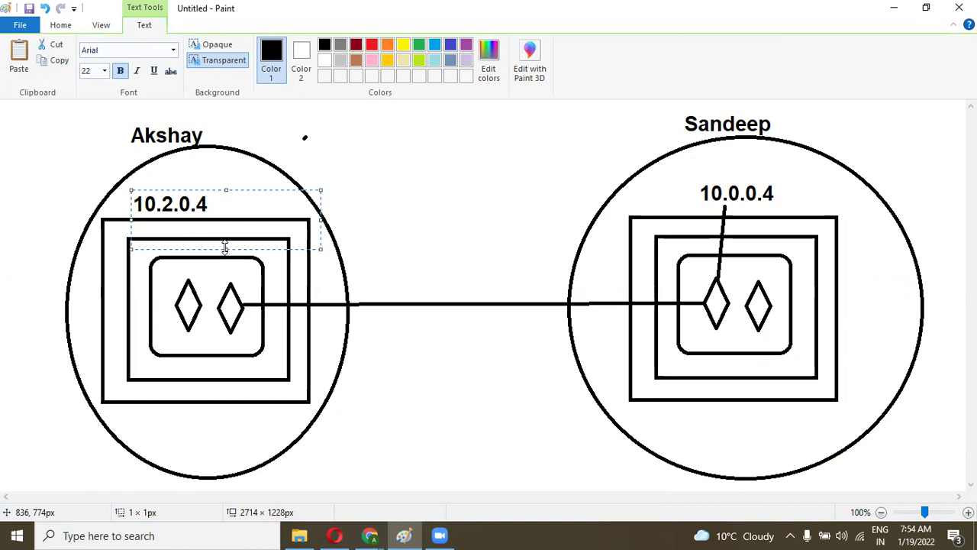
{"action": "left_click_drag", "start_coordinate": [225, 246], "coordinate": [225, 223]}
{"action": "left_click", "coordinate": [367, 212]}
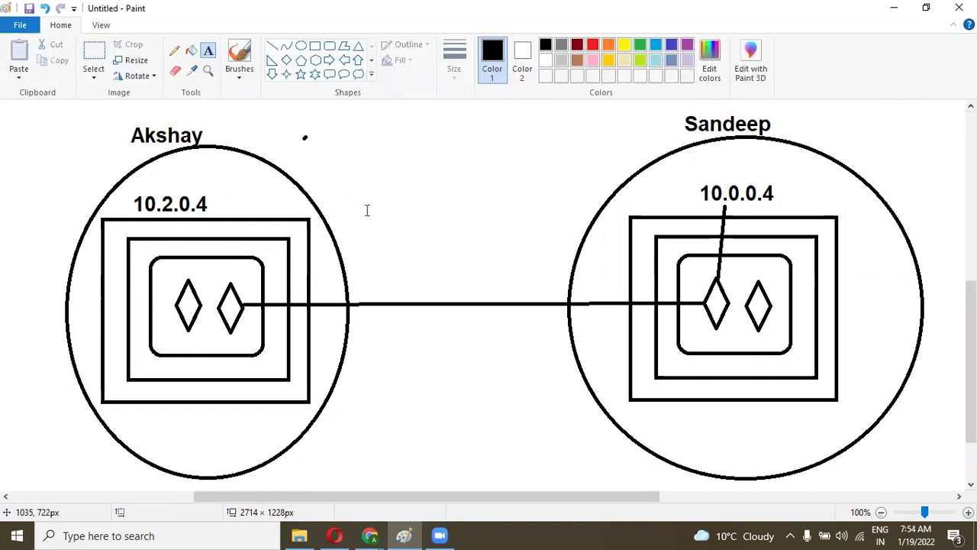
Step: Draw a straight line from the 10.2.0.4 label to its diamond outlet
{"action": "scroll", "coordinate": [547, 244], "scroll_direction": "right", "scroll_amount": 4}
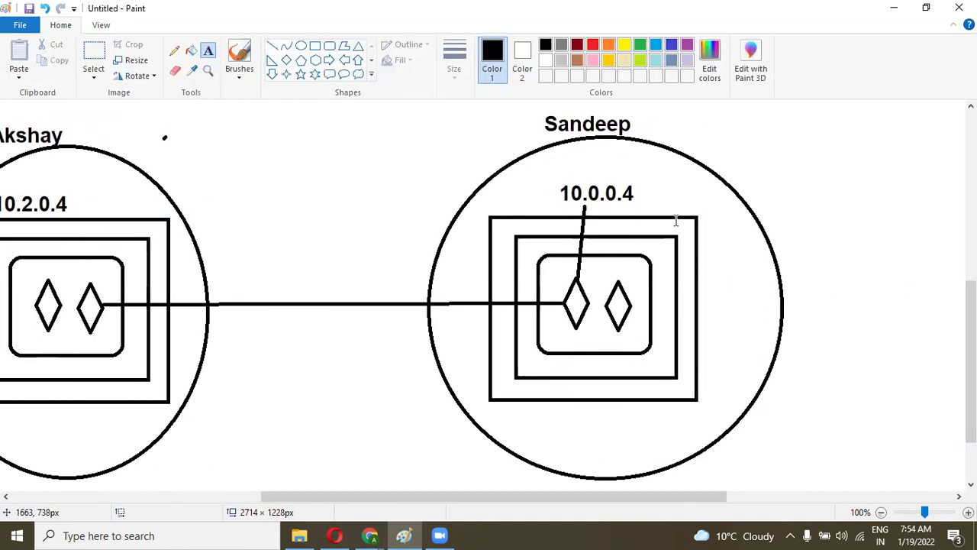
{"action": "left_click_drag", "start_coordinate": [480, 497], "coordinate": [411, 507]}
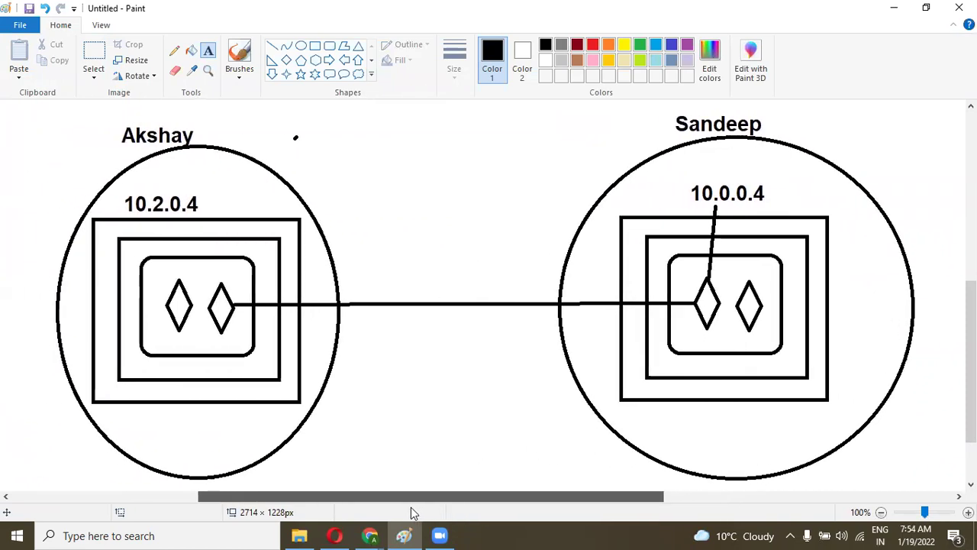
{"action": "left_click", "coordinate": [273, 46]}
{"action": "left_click_drag", "start_coordinate": [191, 215], "coordinate": [219, 288]}
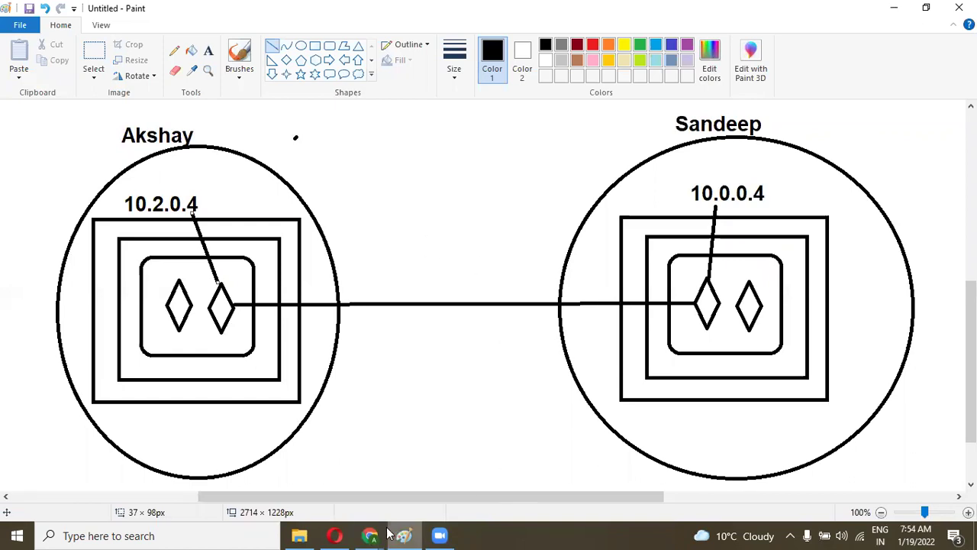
Step: Cycle through the browser windows to bring back the Akshayvm overview showing 10.2.0.4
{"action": "mouse_move", "coordinate": [370, 534]}
{"action": "left_click", "coordinate": [394, 500]}
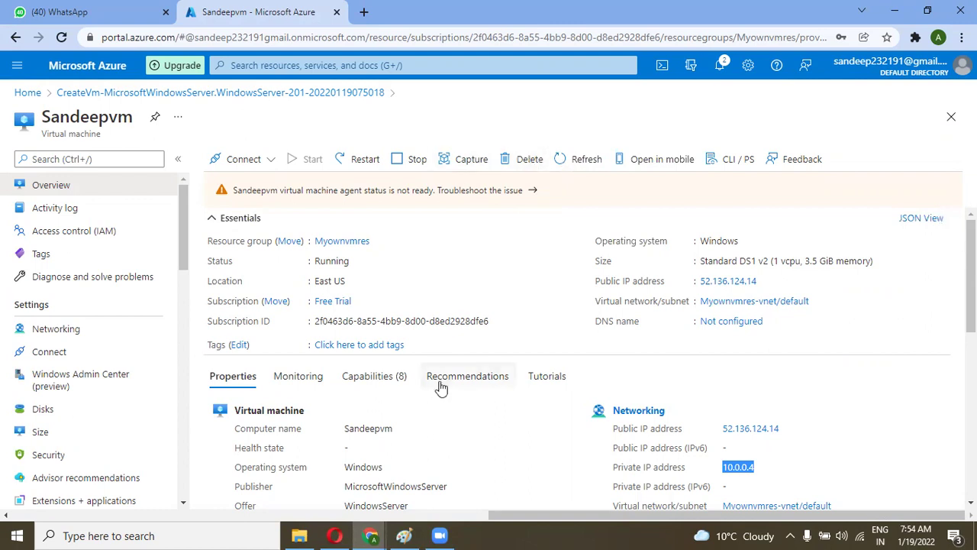
{"action": "left_click", "coordinate": [368, 535]}
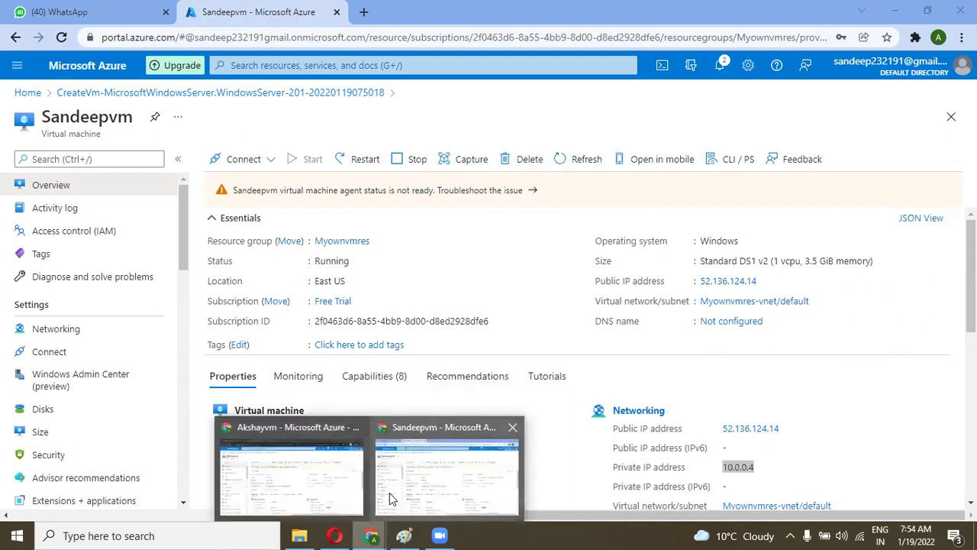
{"action": "left_click", "coordinate": [391, 489]}
{"action": "left_click", "coordinate": [379, 535]}
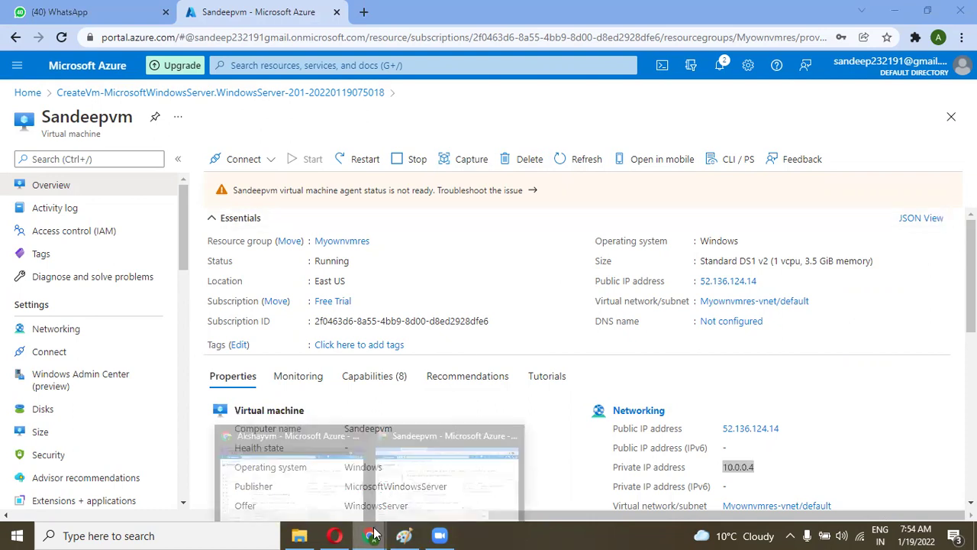
{"action": "left_click", "coordinate": [340, 477]}
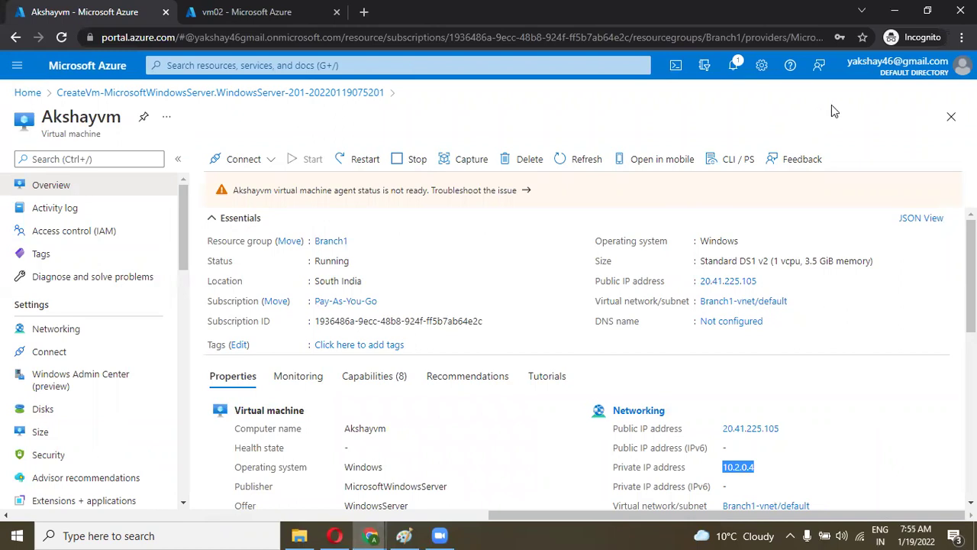
Step: Search 'su' to reach Subscriptions, then open Pay-As-You-Go's Access control (IAM)
{"action": "left_click", "coordinate": [478, 66]}
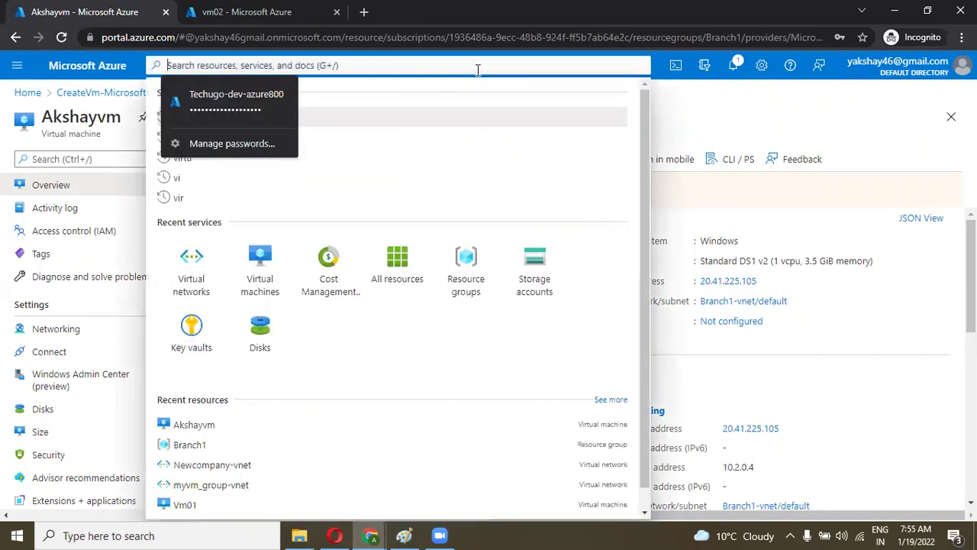
{"action": "type", "text": "su"}
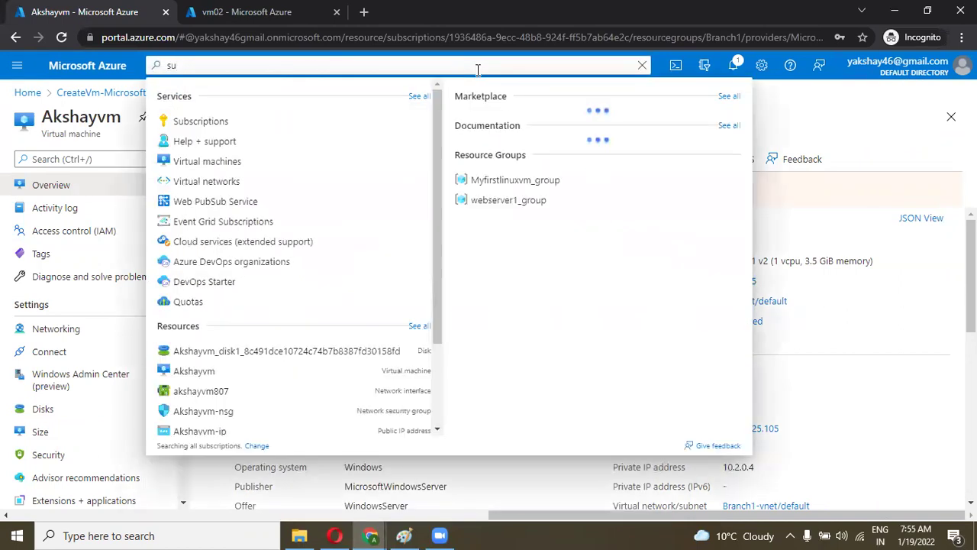
{"action": "left_click", "coordinate": [205, 123]}
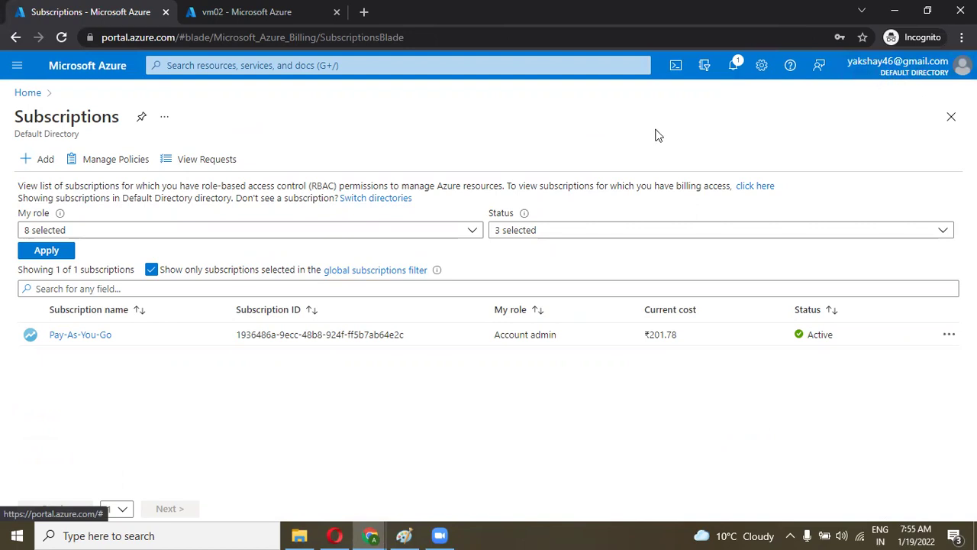
{"action": "left_click", "coordinate": [98, 342]}
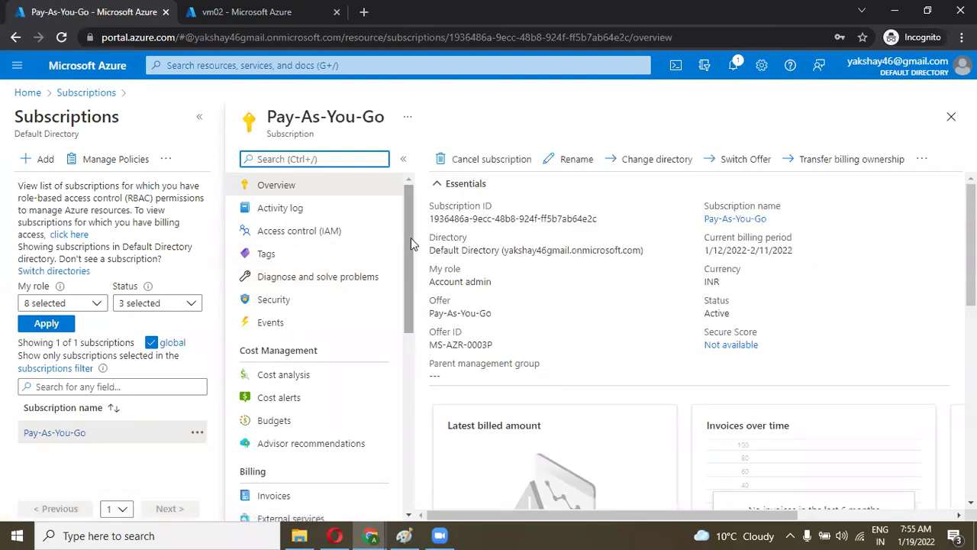
{"action": "mouse_move", "coordinate": [408, 243]}
{"action": "left_mouse_down"}
{"action": "mouse_move", "coordinate": [408, 282]}
{"action": "mouse_move", "coordinate": [410, 229]}
{"action": "left_mouse_up"}
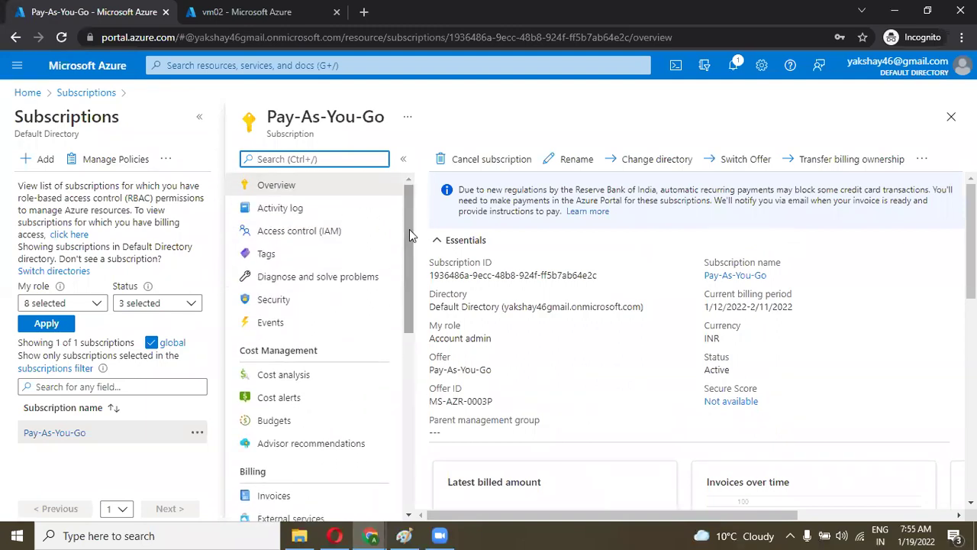
{"action": "left_click", "coordinate": [310, 240]}
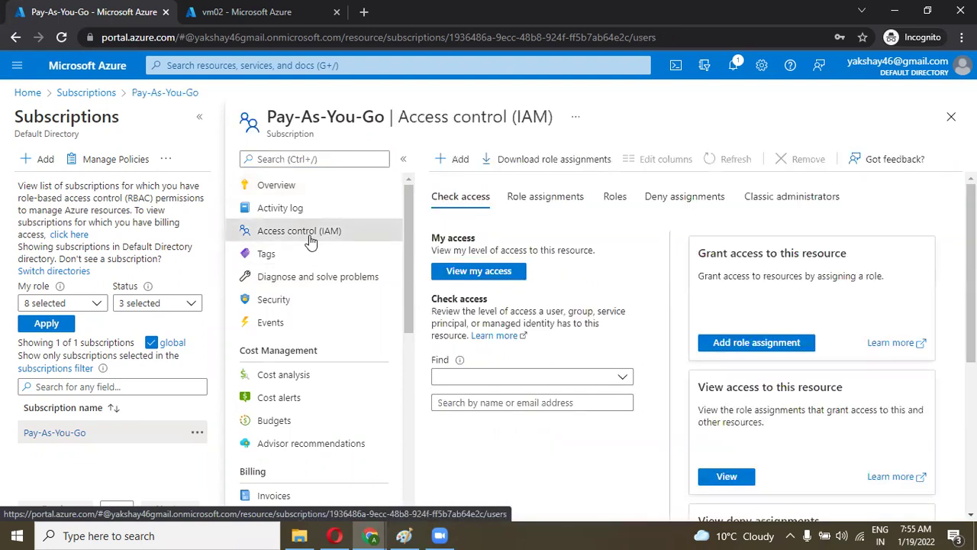
Step: Confirm Pay-As-You-Go has no user role assignments and begin Add role assignment
{"action": "left_click", "coordinate": [526, 198]}
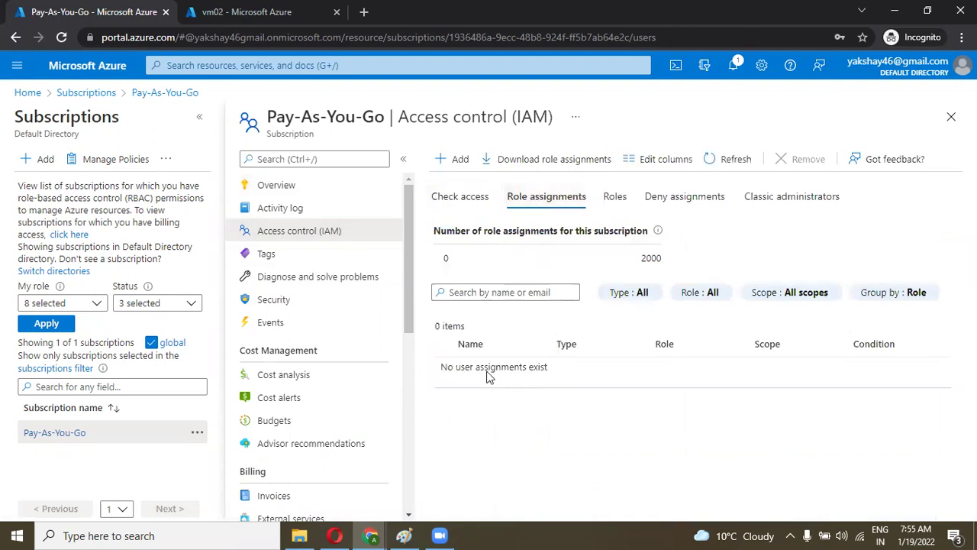
{"action": "left_click_drag", "start_coordinate": [557, 375], "coordinate": [443, 370]}
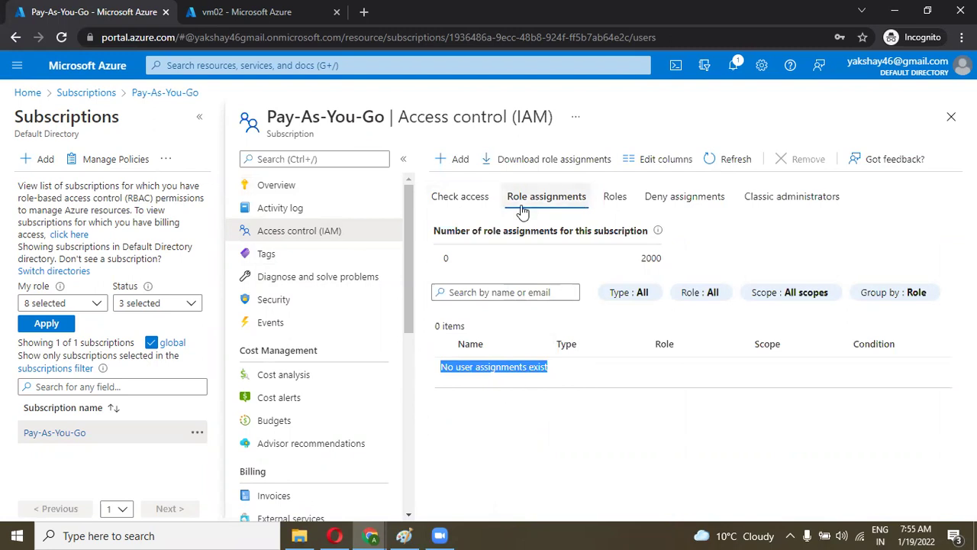
{"action": "left_click", "coordinate": [456, 160]}
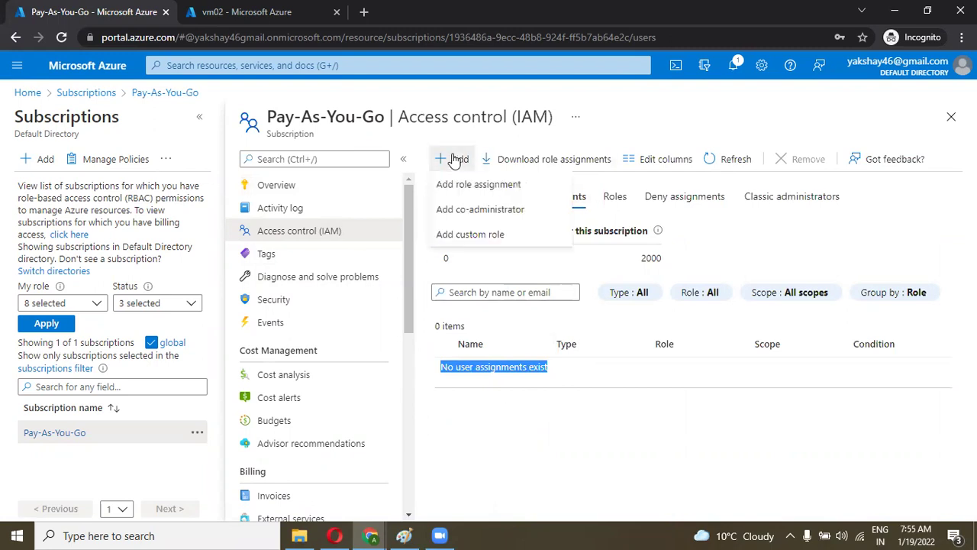
{"action": "left_click", "coordinate": [479, 185]}
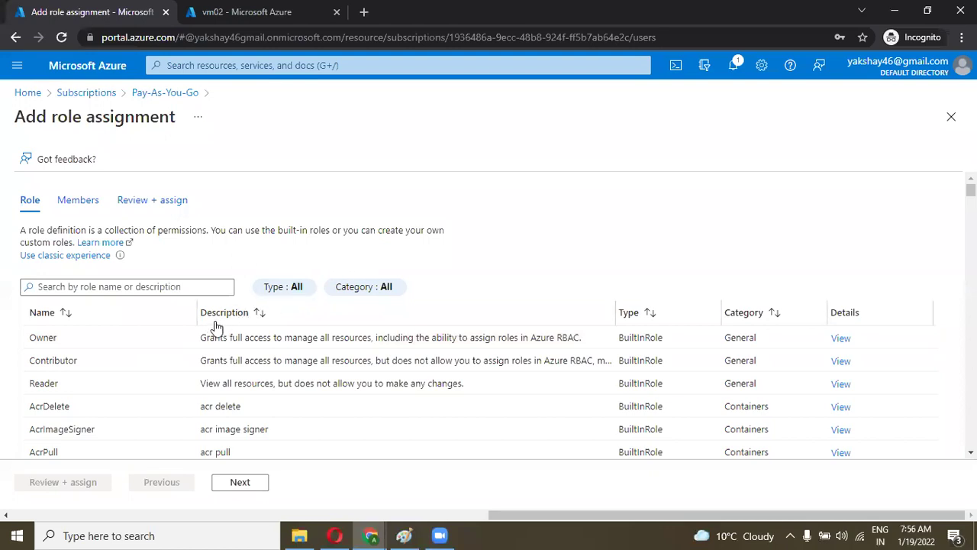
Step: Choose the Owner role and move on to the Members page
{"action": "left_click", "coordinate": [131, 345]}
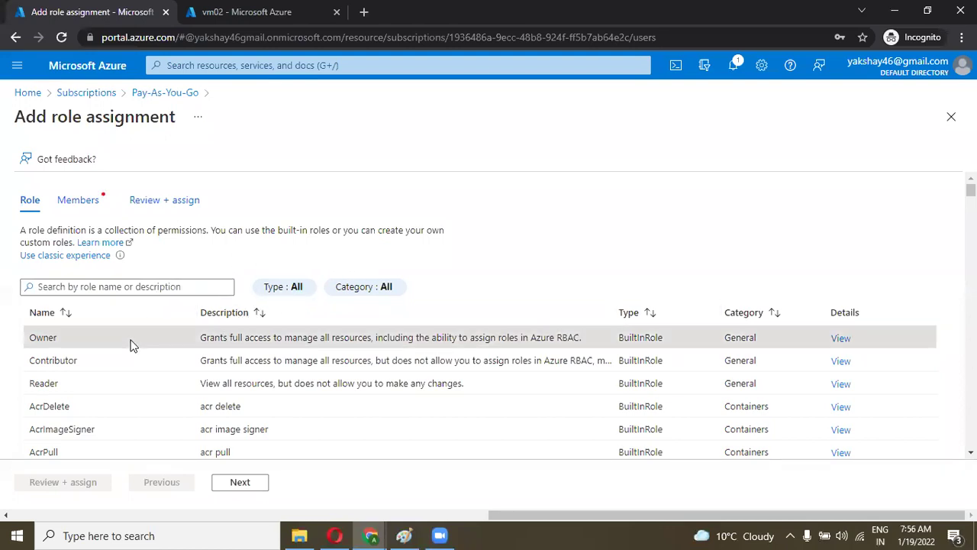
{"action": "left_click", "coordinate": [232, 487]}
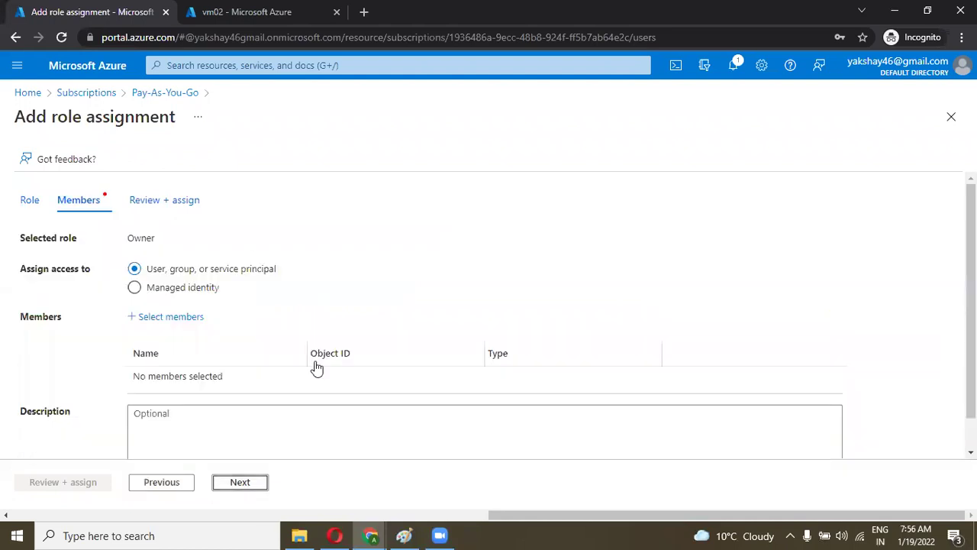
{"action": "scroll", "coordinate": [323, 284], "scroll_direction": "down", "scroll_amount": 1}
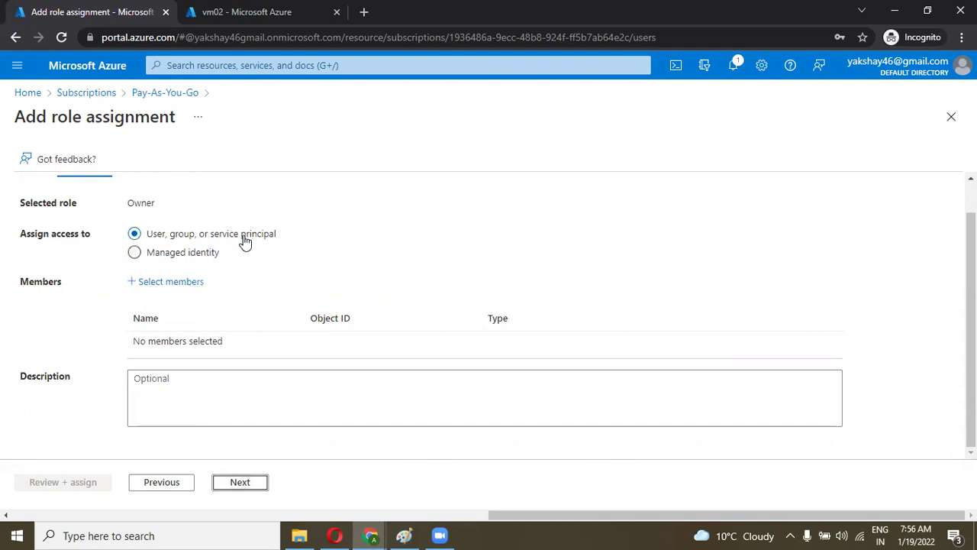
{"action": "left_click", "coordinate": [257, 483]}
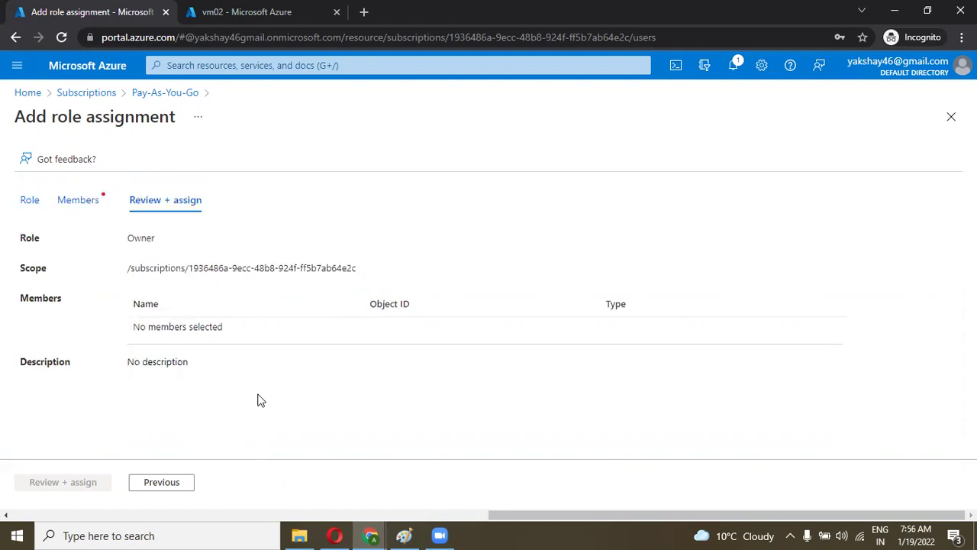
{"action": "left_click", "coordinate": [90, 202]}
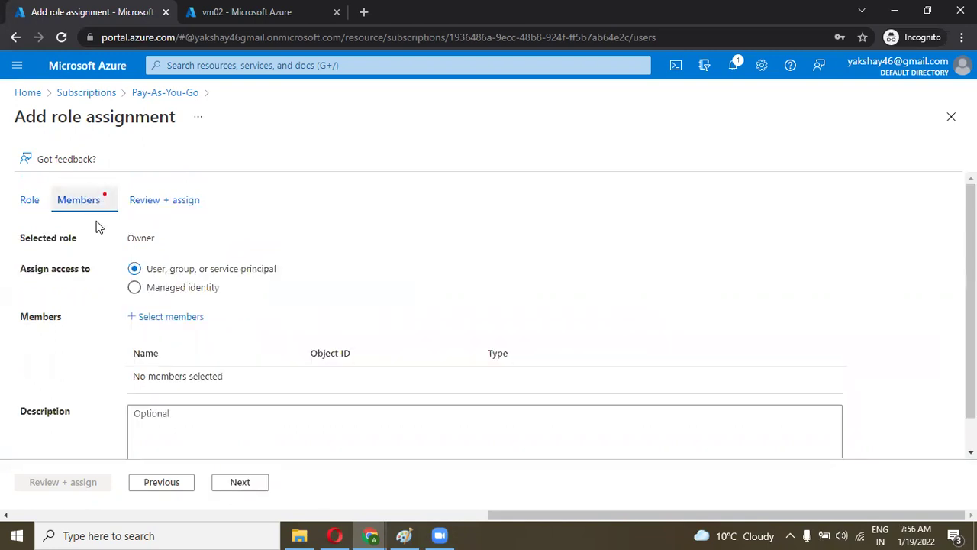
Step: Select the guest user by pasted e-mail as member and submit the Owner assignment
{"action": "left_click", "coordinate": [140, 317]}
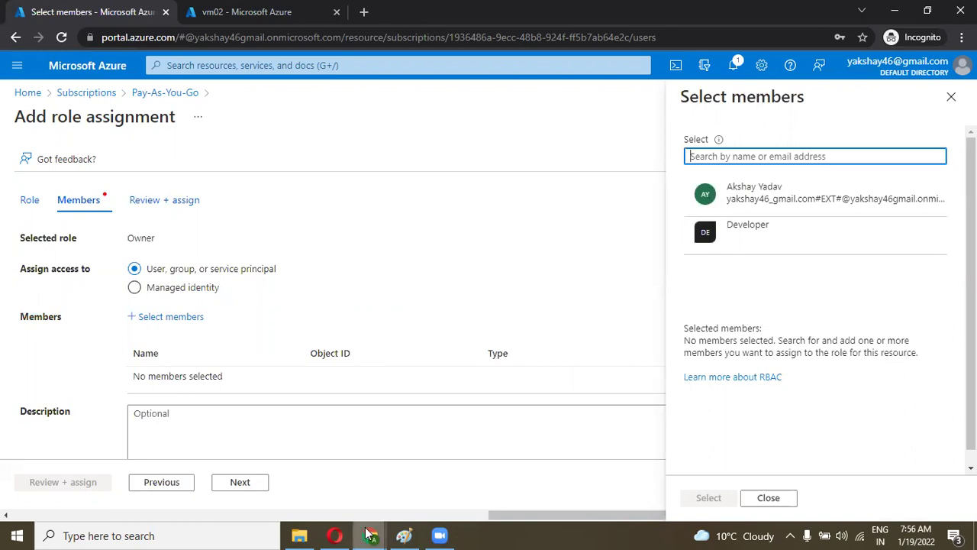
{"action": "left_click", "coordinate": [440, 535]}
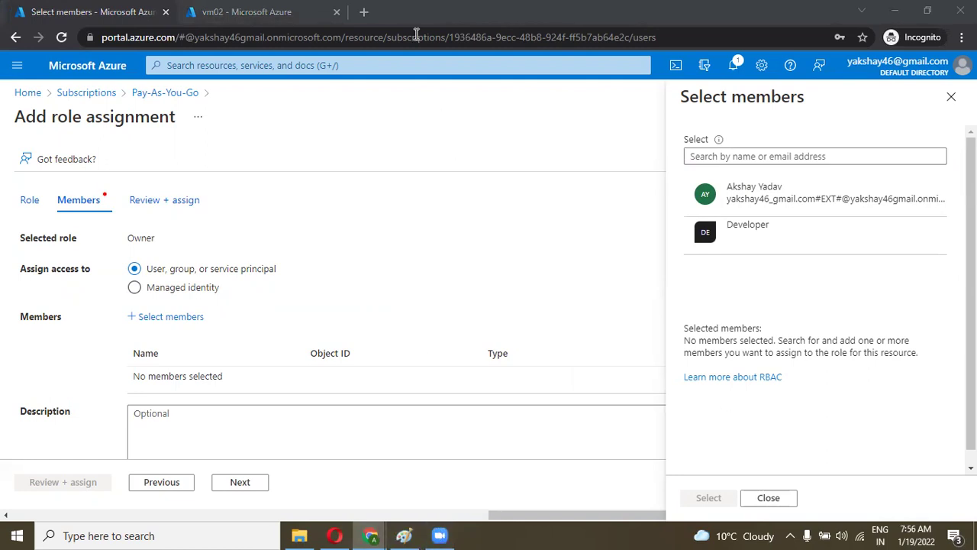
{"action": "left_click", "coordinate": [711, 160]}
{"action": "key", "text": "ctrl+v"}
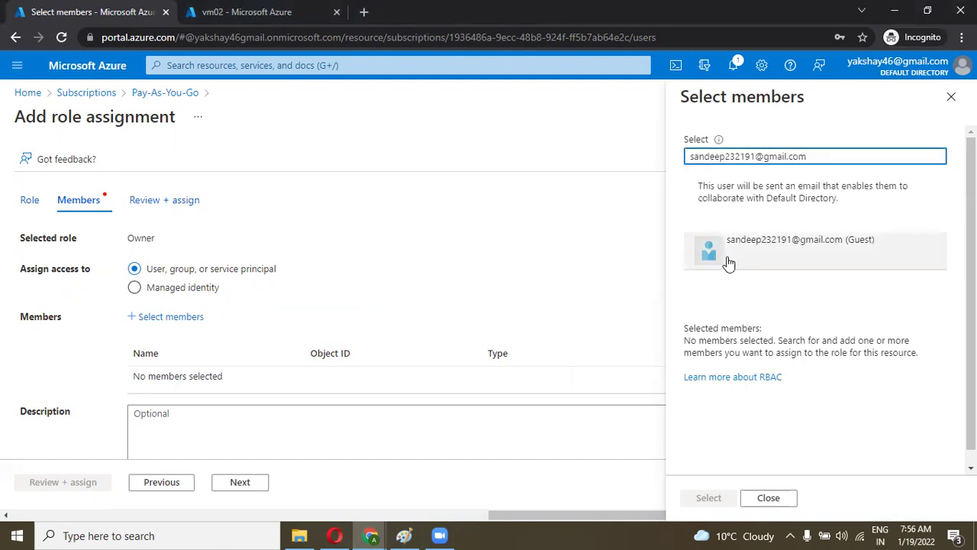
{"action": "left_click", "coordinate": [789, 260]}
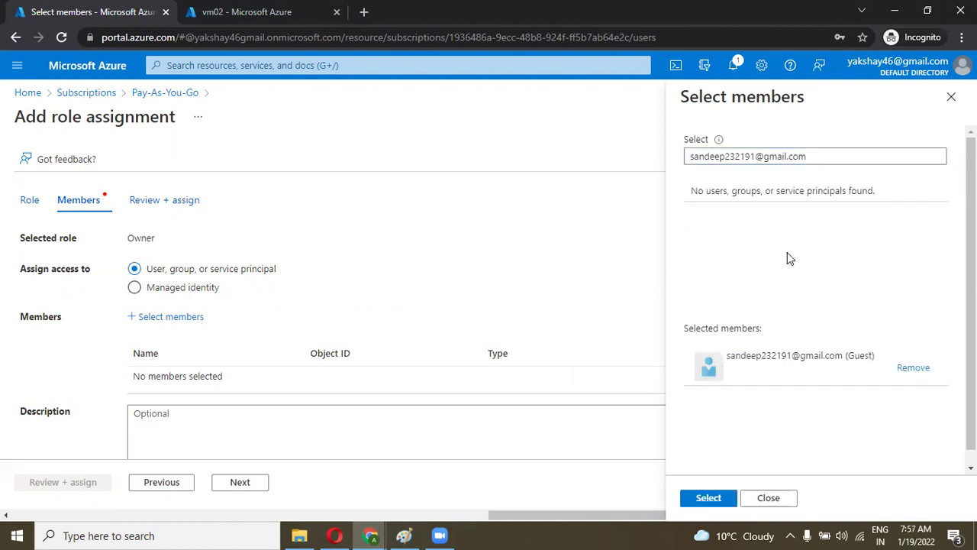
{"action": "left_click", "coordinate": [705, 499]}
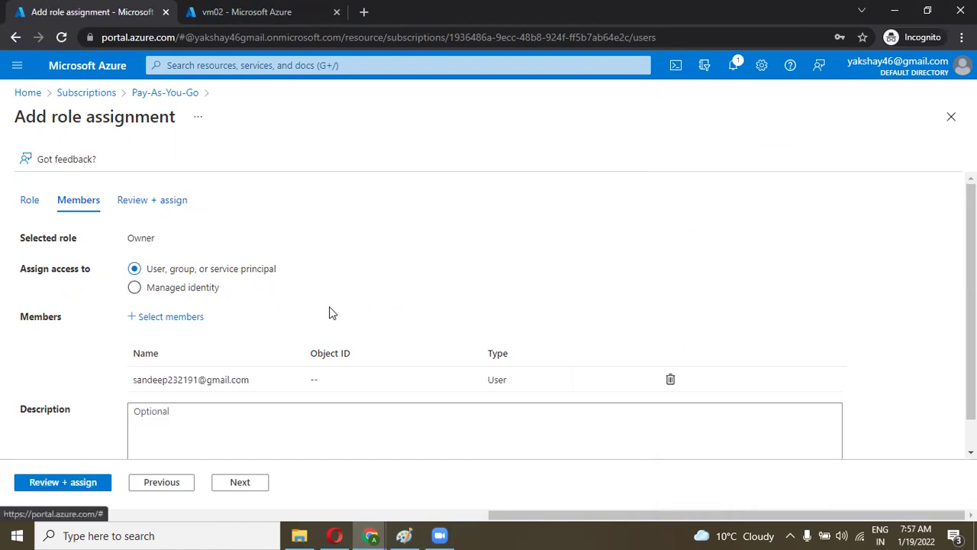
{"action": "scroll", "coordinate": [354, 310], "scroll_direction": "down", "scroll_amount": 1}
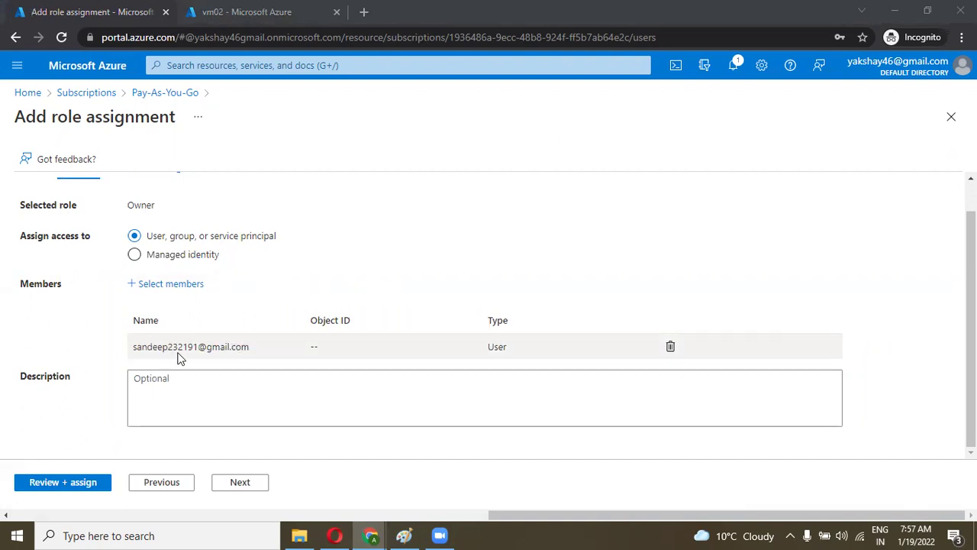
{"action": "left_click", "coordinate": [239, 485]}
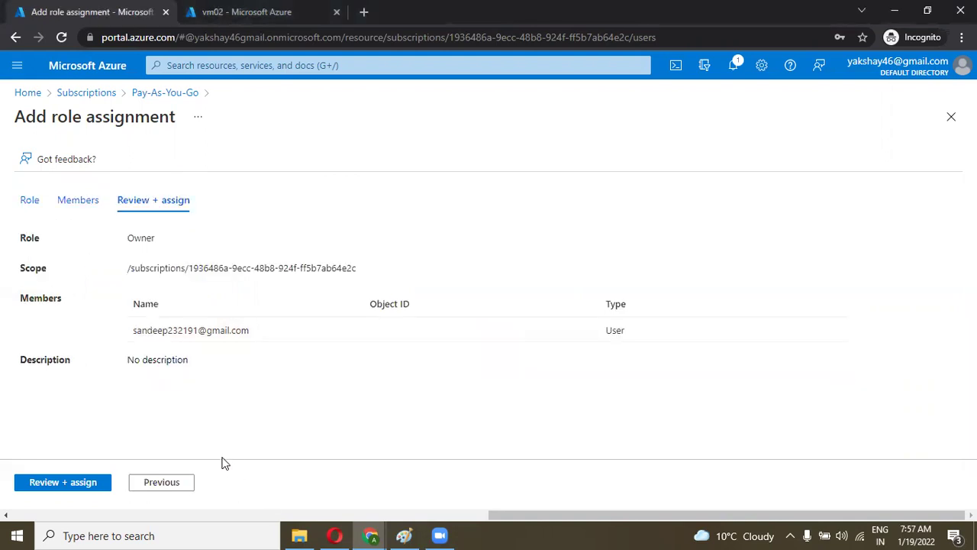
{"action": "left_click", "coordinate": [91, 483]}
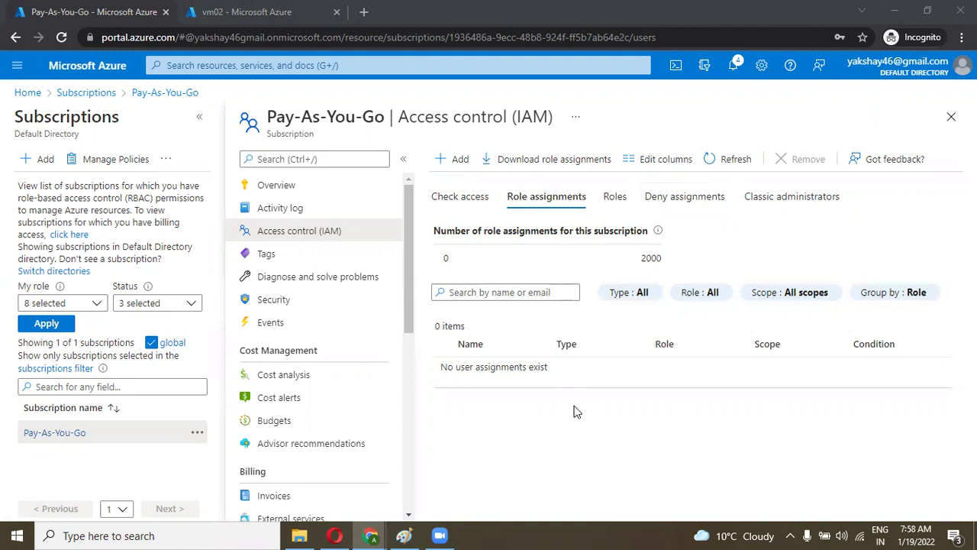
Step: Start another role assignment with the Owner role and the guest user as member
{"action": "left_click", "coordinate": [455, 161]}
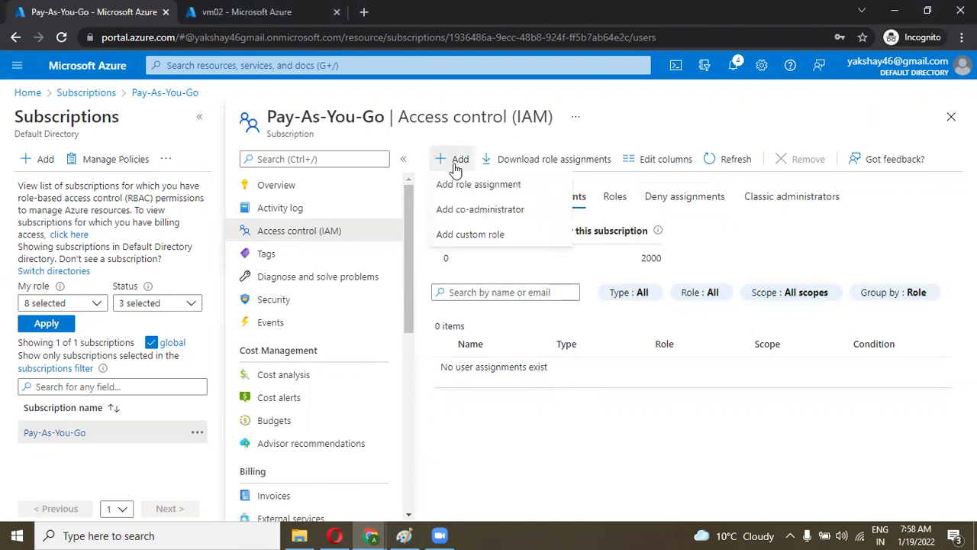
{"action": "left_click", "coordinate": [461, 187]}
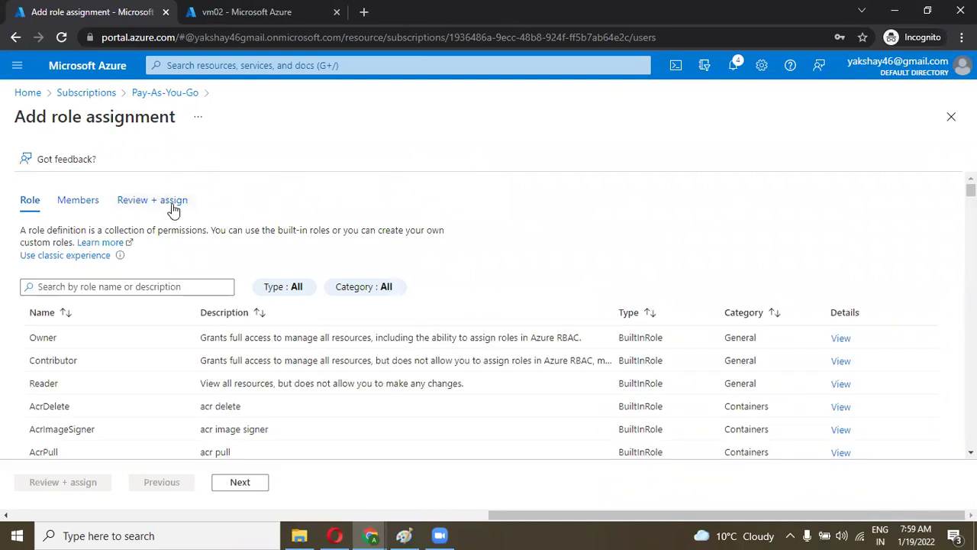
{"action": "left_click", "coordinate": [162, 341]}
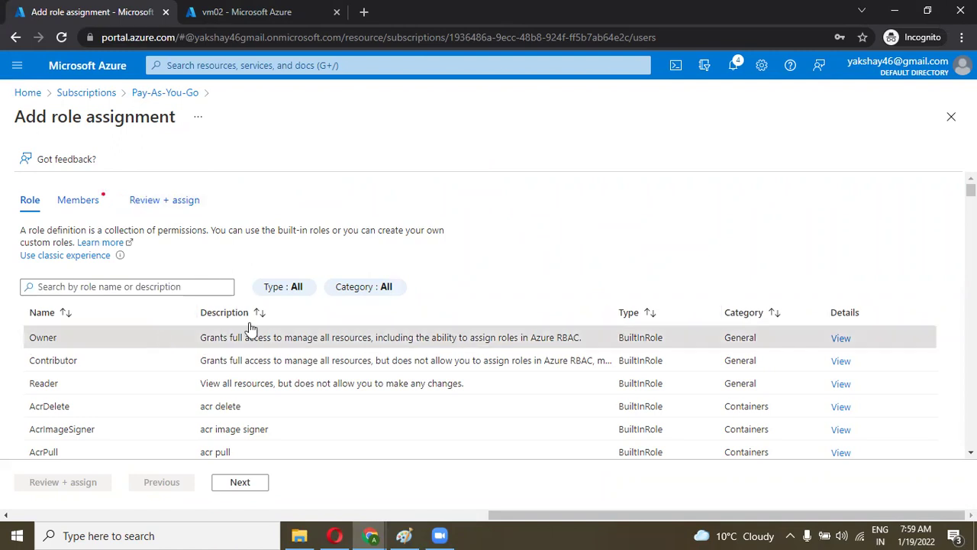
{"action": "left_click", "coordinate": [238, 484]}
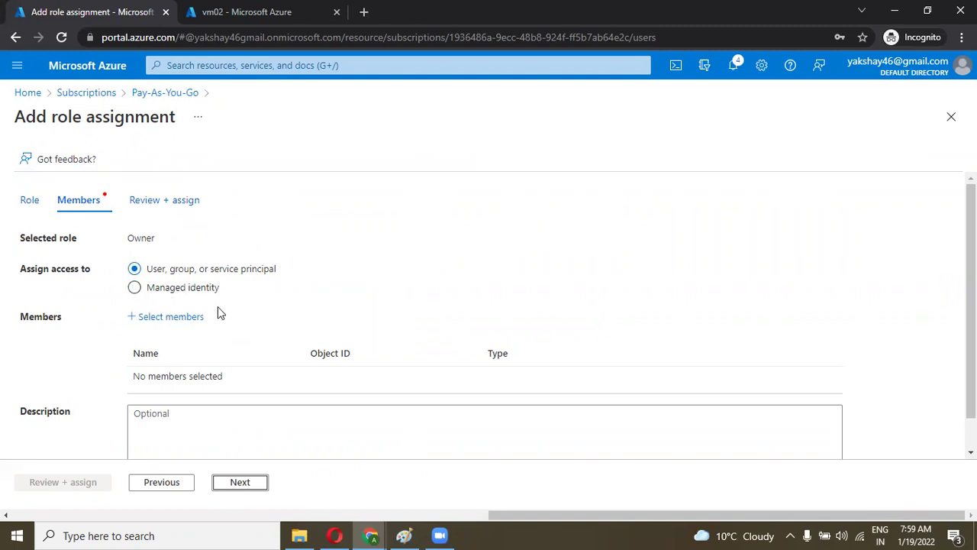
{"action": "left_click", "coordinate": [163, 318]}
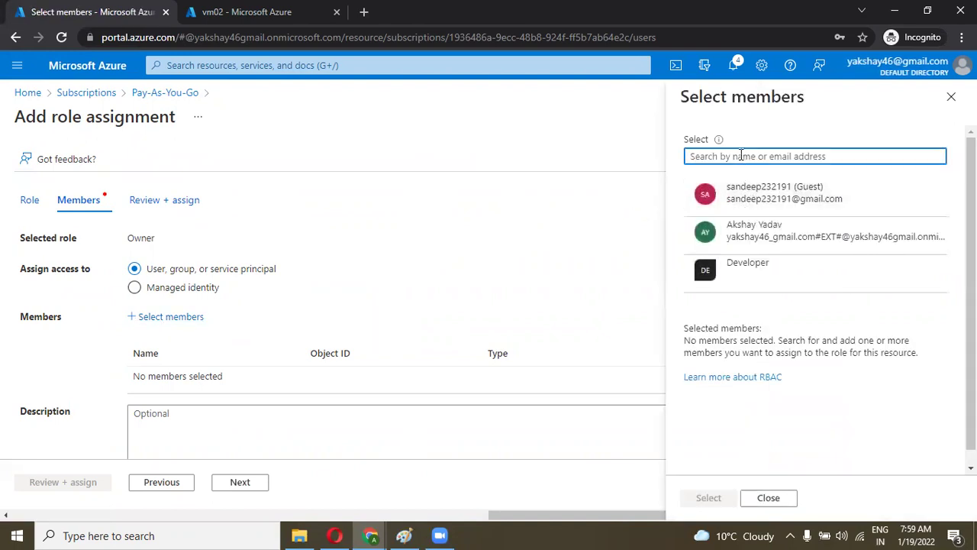
{"action": "key", "text": "ctrl+v"}
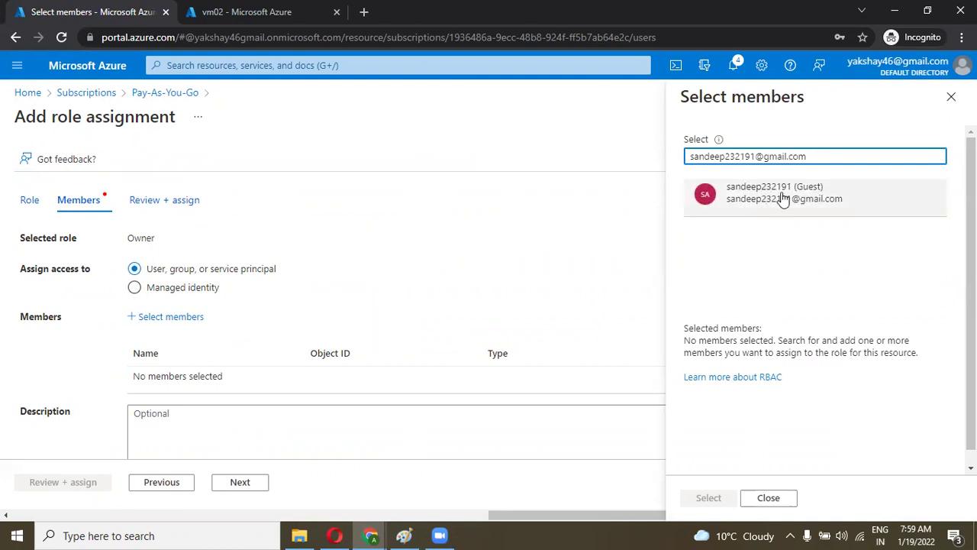
{"action": "left_click", "coordinate": [770, 199]}
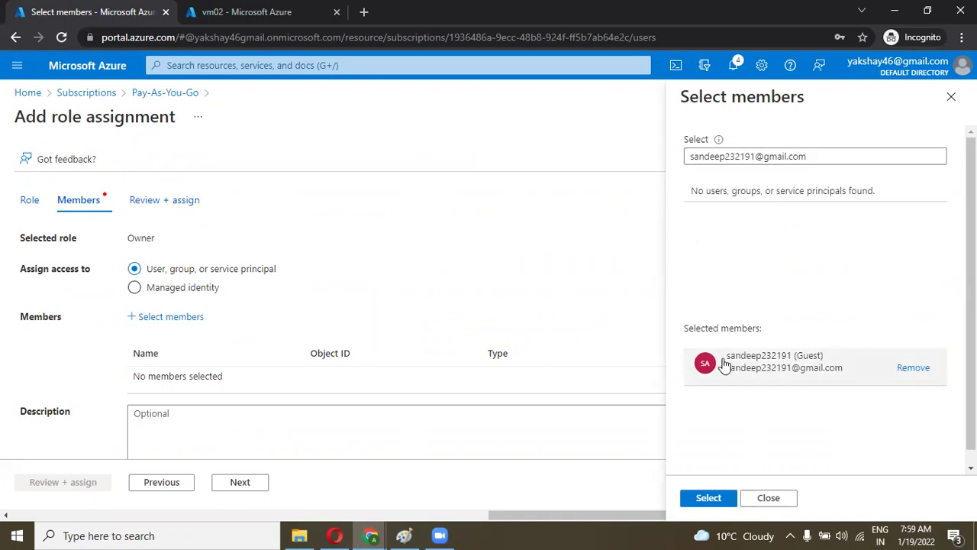
{"action": "left_click", "coordinate": [708, 497]}
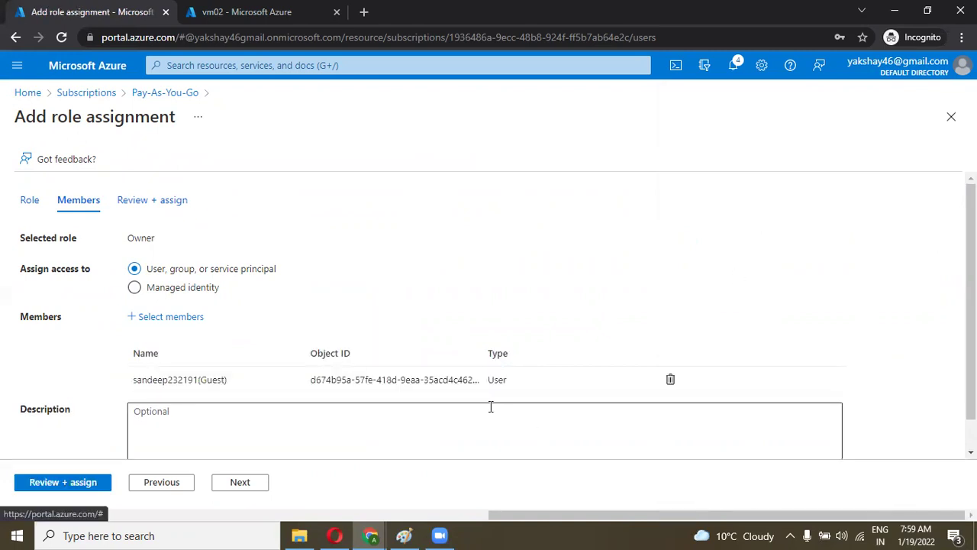
Step: Review the subscription scope path and submit the Owner role assignment
{"action": "scroll", "coordinate": [239, 388], "scroll_direction": "down", "scroll_amount": 1}
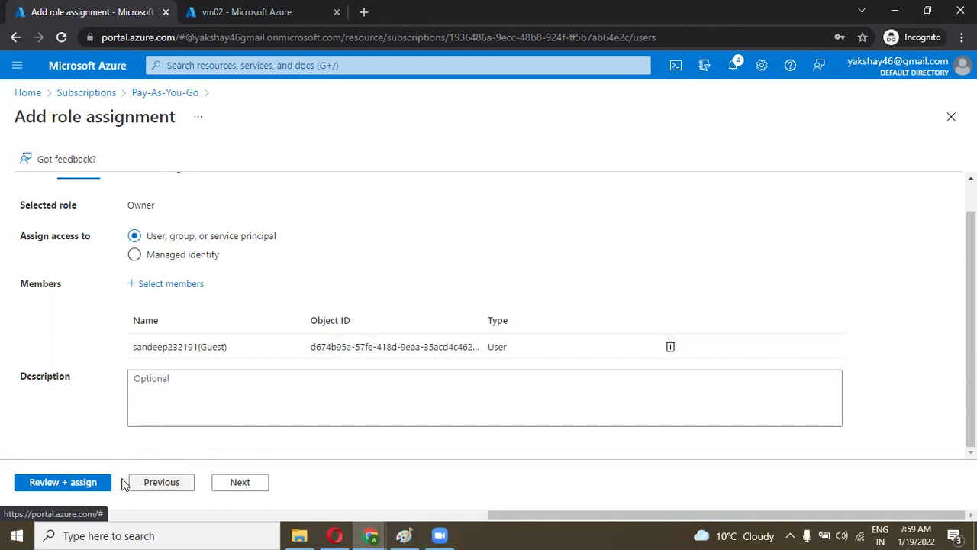
{"action": "left_click", "coordinate": [74, 489]}
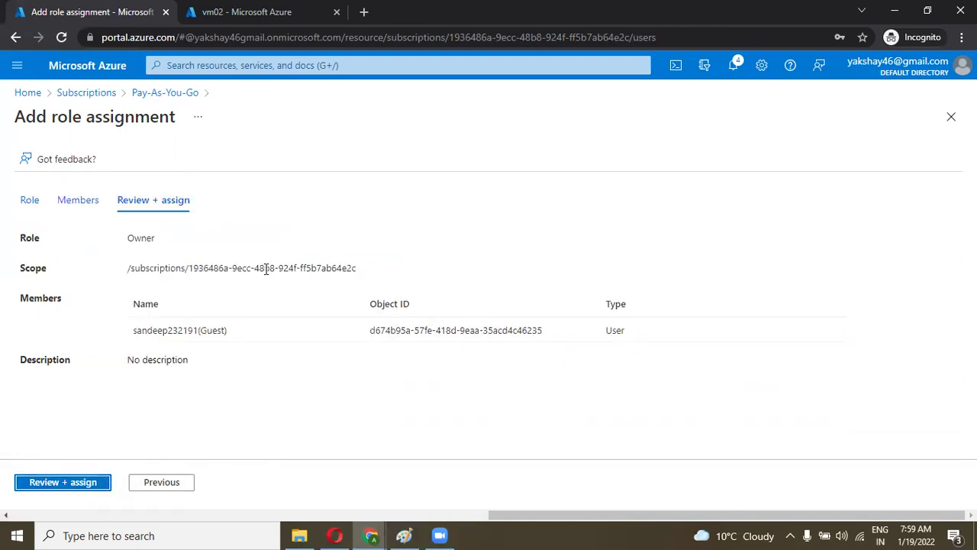
{"action": "left_click_drag", "start_coordinate": [128, 268], "coordinate": [128, 238]}
{"action": "left_click", "coordinate": [164, 262]}
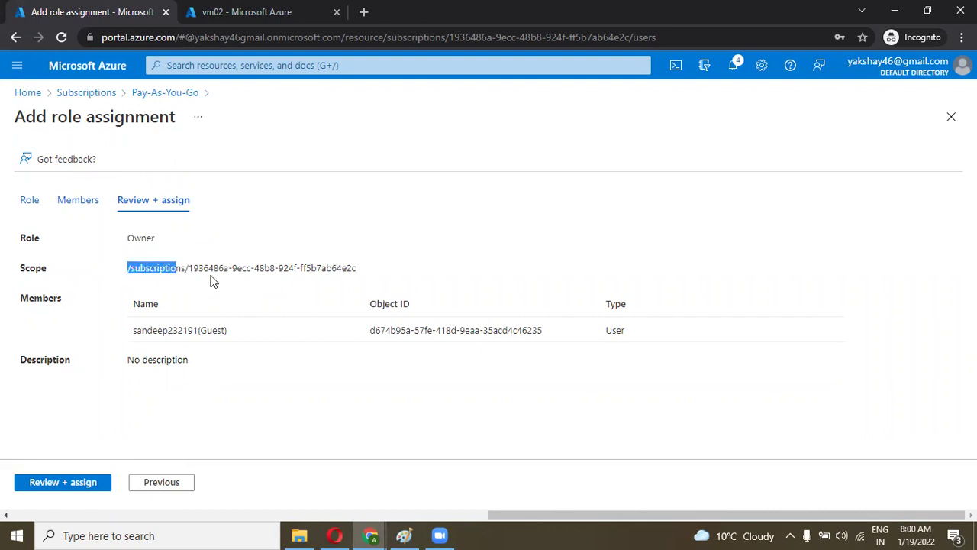
{"action": "left_click_drag", "start_coordinate": [212, 281], "coordinate": [356, 281]}
{"action": "left_click", "coordinate": [378, 274]}
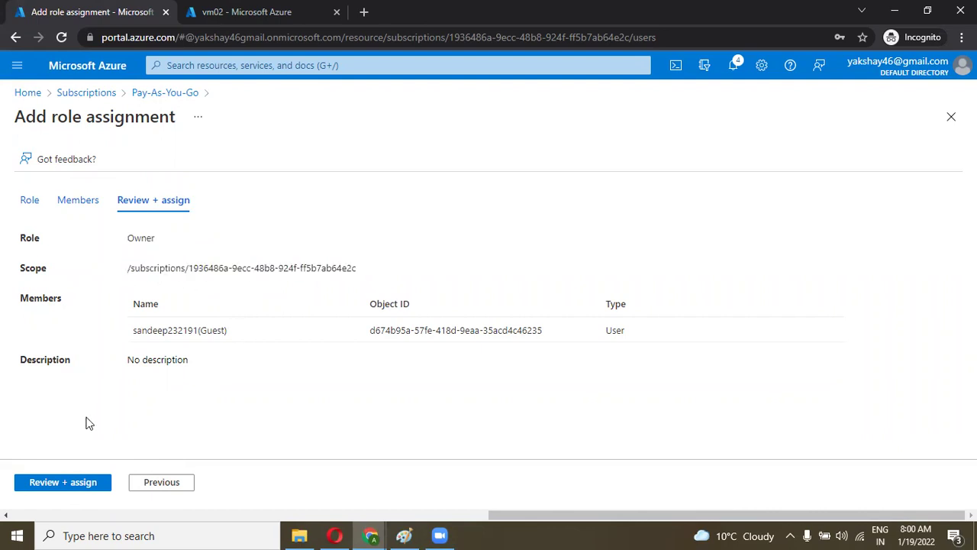
{"action": "left_click", "coordinate": [70, 491]}
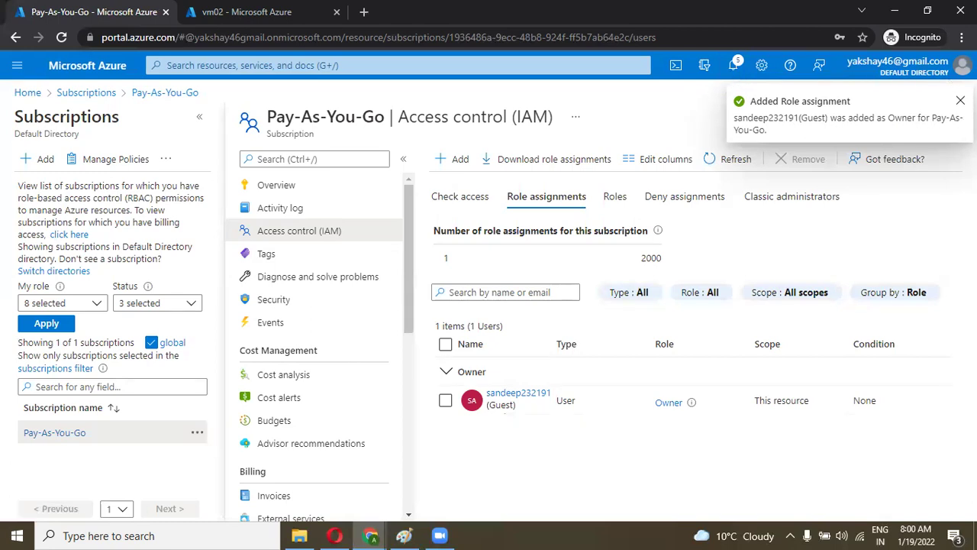
Step: Dismiss the role assignment notification and switch to the guest account's portal window
{"action": "left_click", "coordinate": [959, 101]}
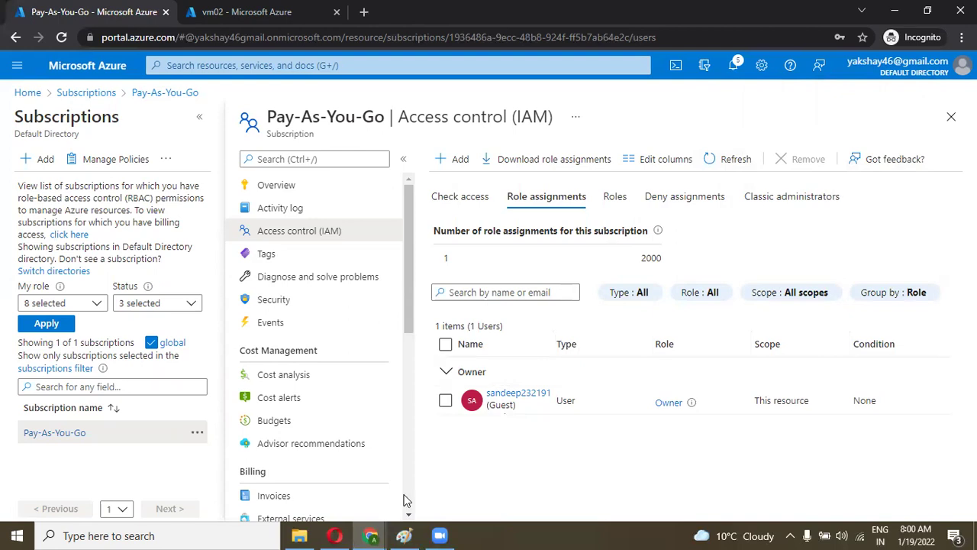
{"action": "left_click", "coordinate": [371, 535]}
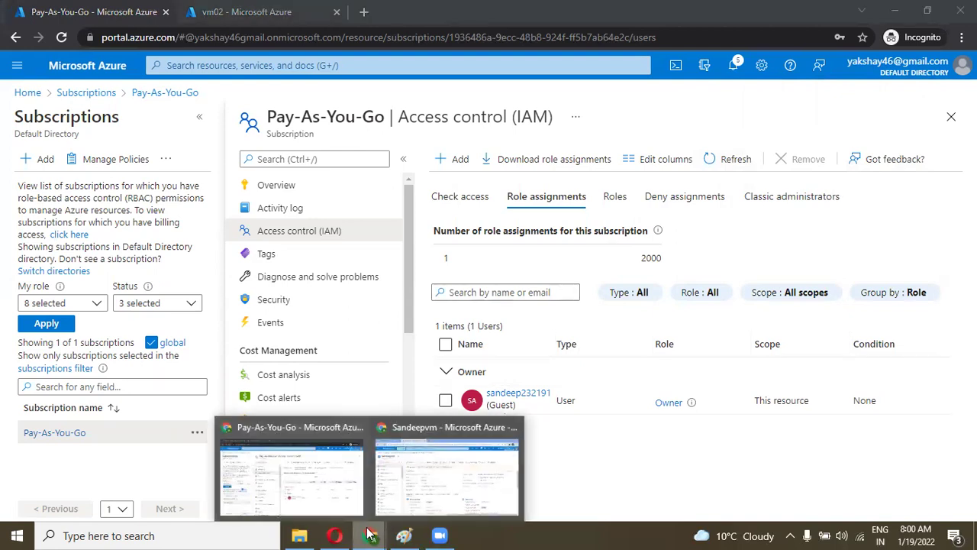
{"action": "left_click", "coordinate": [409, 492]}
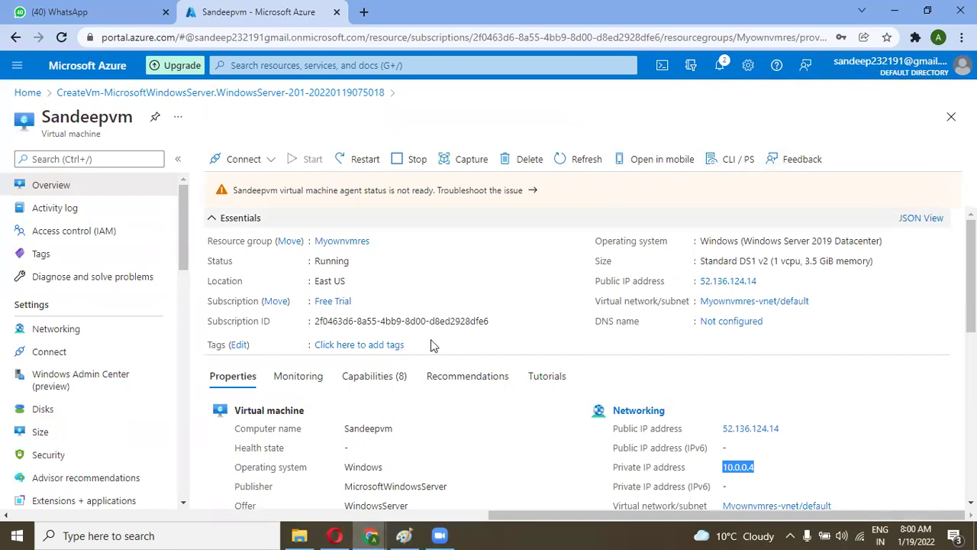
Step: Open Directories + subscriptions settings, which list Default Directory as the only directory
{"action": "left_click", "coordinate": [283, 66]}
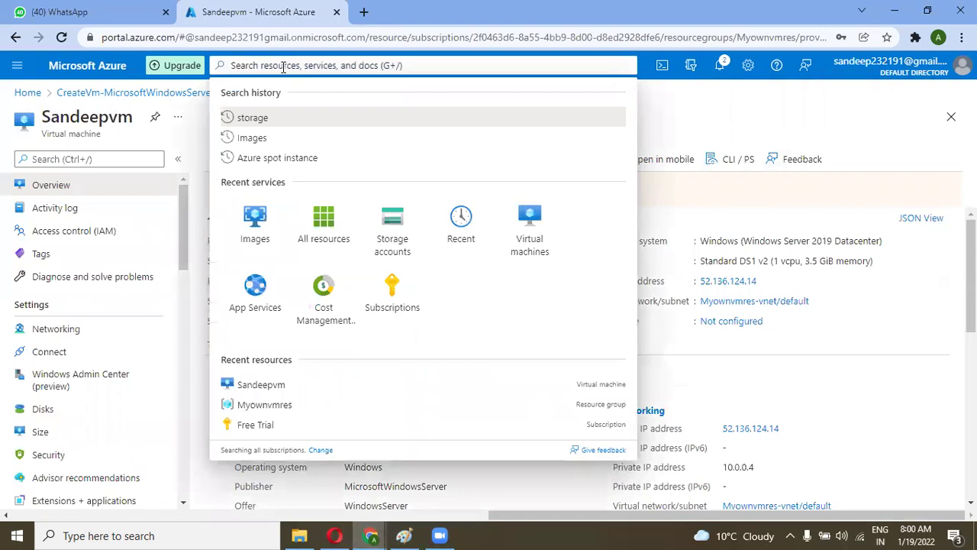
{"action": "left_click", "coordinate": [658, 100]}
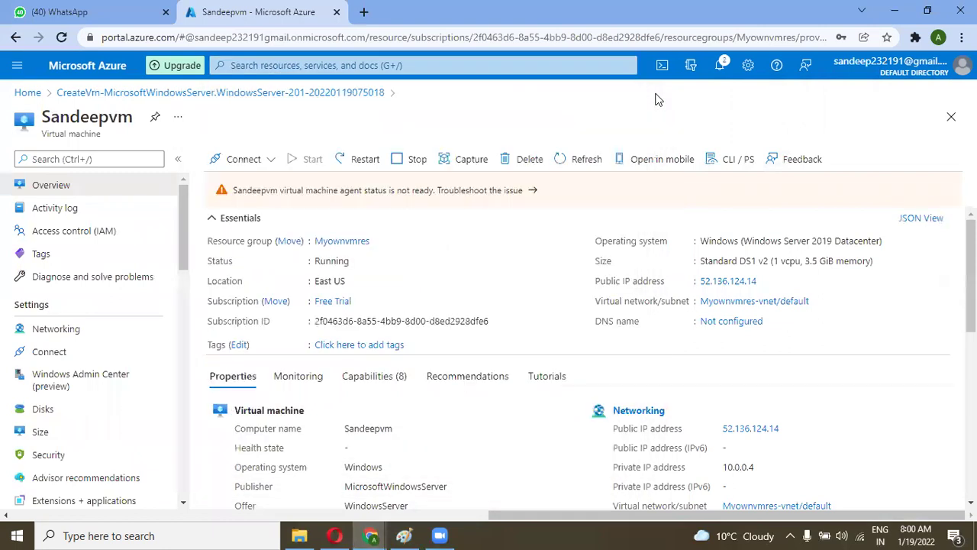
{"action": "left_click", "coordinate": [719, 66]}
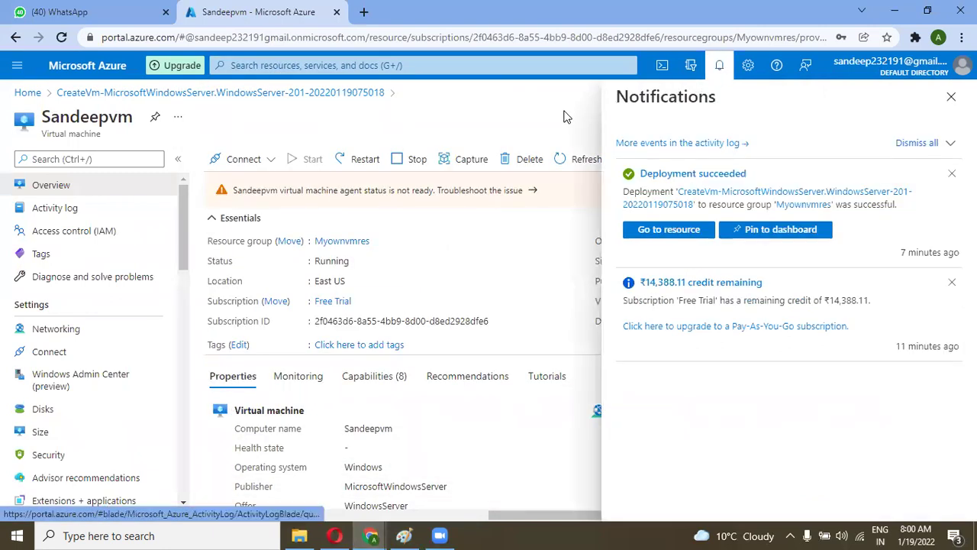
{"action": "left_click", "coordinate": [951, 100]}
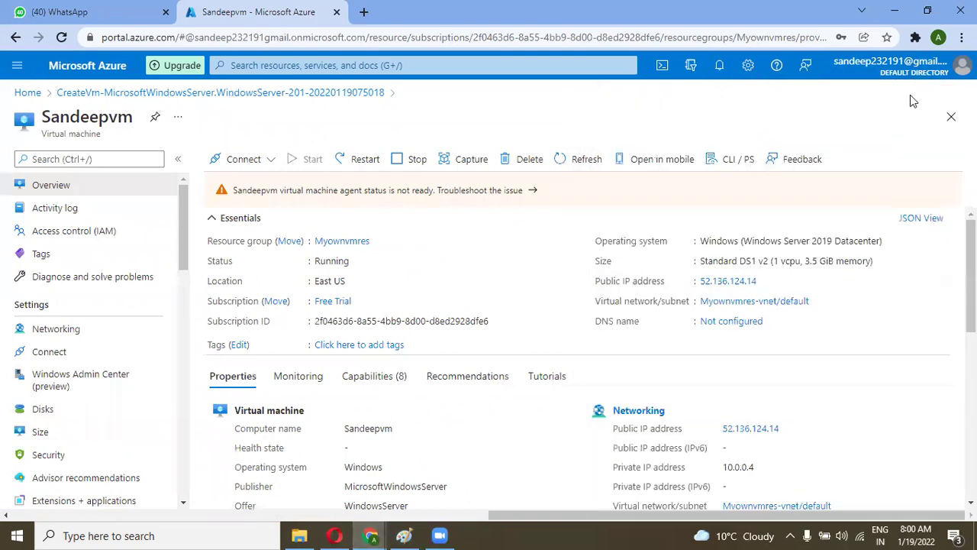
{"action": "left_click", "coordinate": [690, 66]}
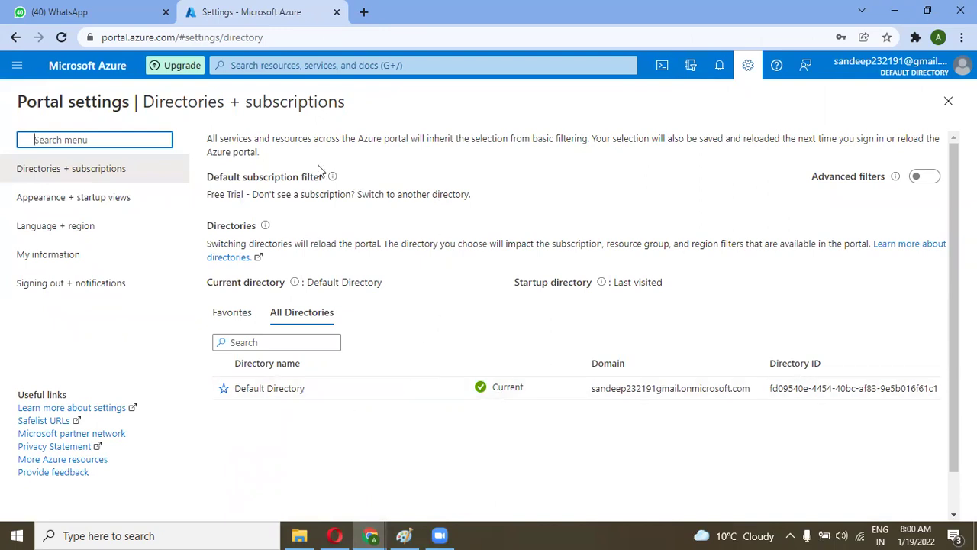
Step: Reload the Directories + subscriptions page; only Default Directory is still listed
{"action": "left_click", "coordinate": [692, 66]}
{"action": "left_click", "coordinate": [61, 37]}
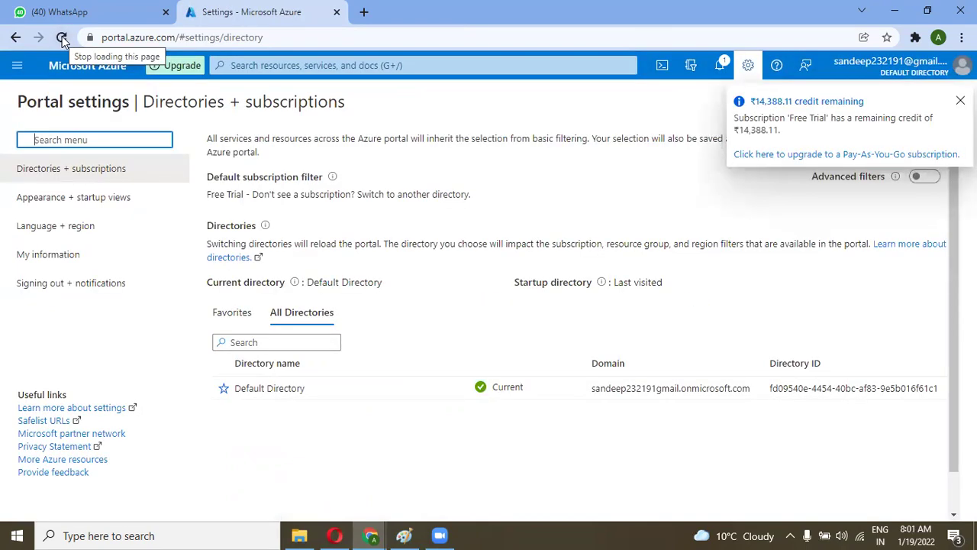
{"action": "left_click", "coordinate": [62, 37]}
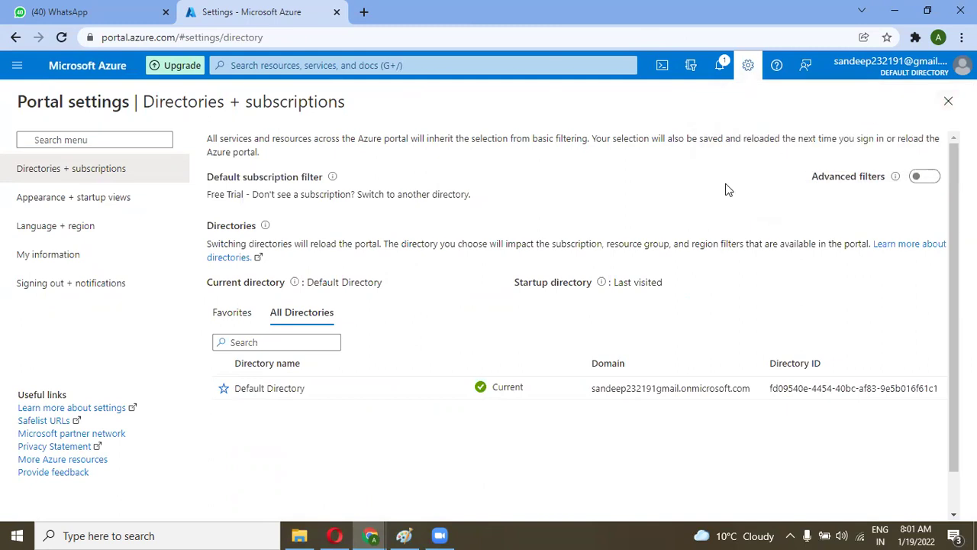
Step: Open Subscriptions and reload it; only Free Trial is still listed
{"action": "left_click", "coordinate": [721, 70]}
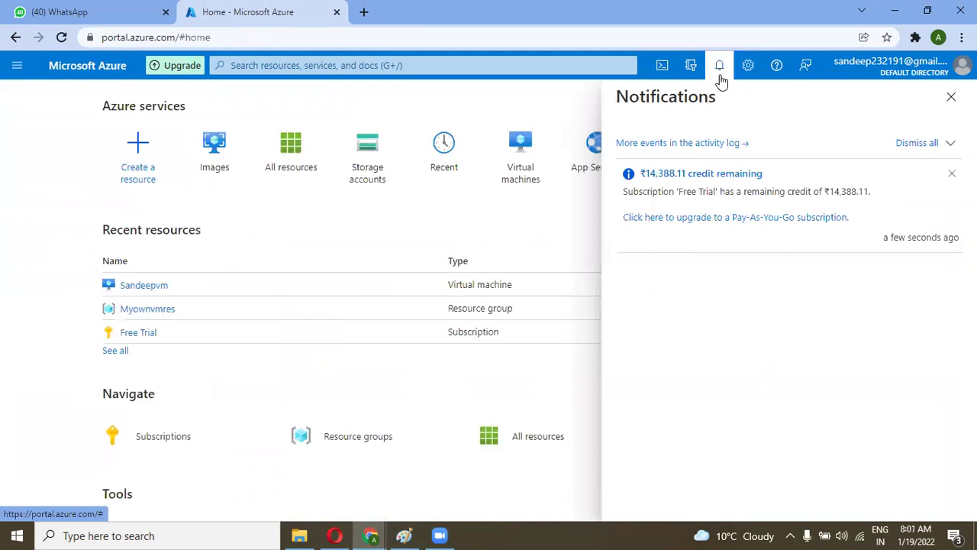
{"action": "left_click", "coordinate": [951, 97]}
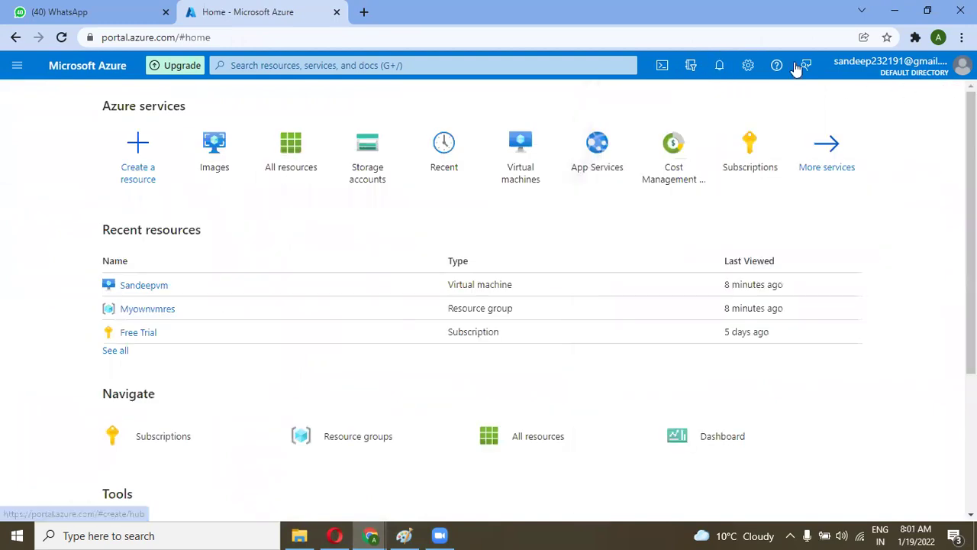
{"action": "left_click", "coordinate": [738, 135]}
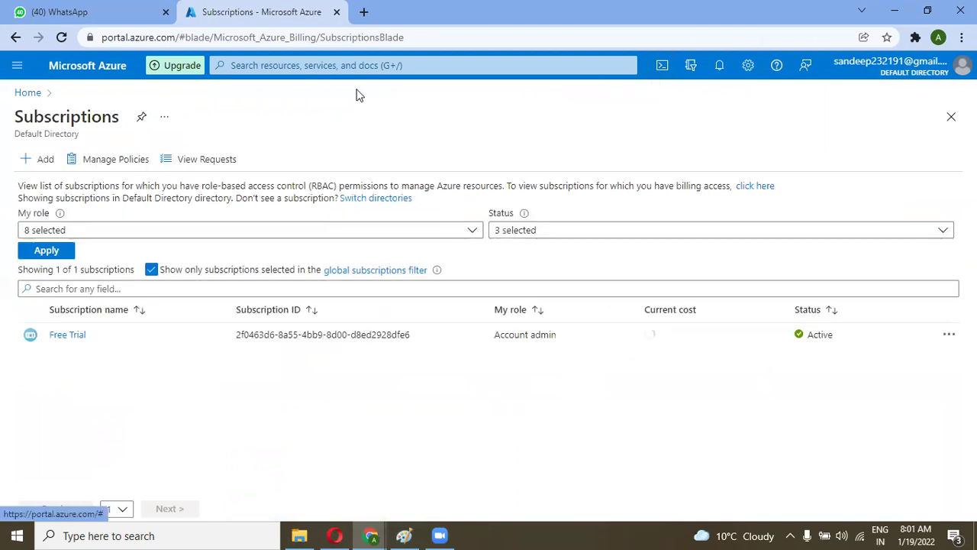
{"action": "left_click", "coordinate": [63, 37]}
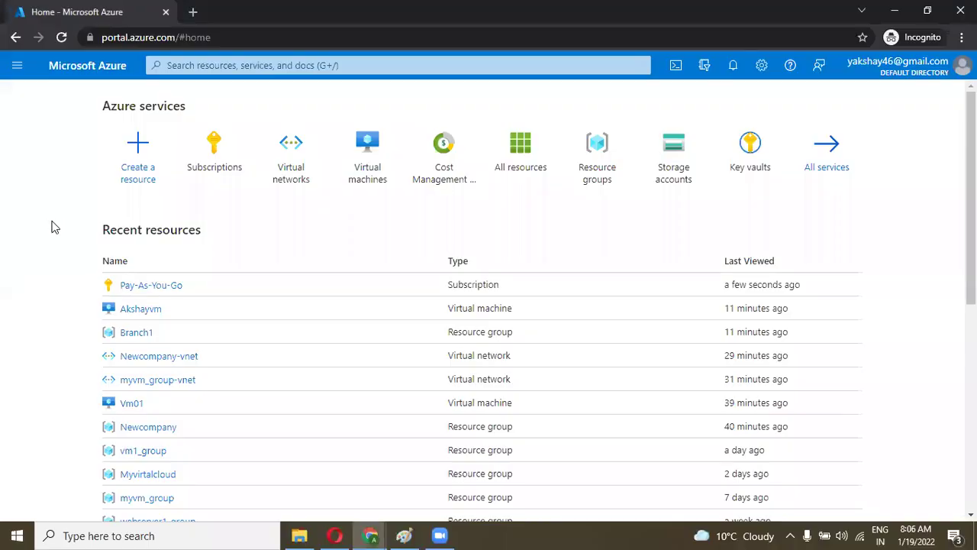
Step: From the inviting account's VM, open Branch1-vnet and view its empty Peerings list
{"action": "mouse_move", "coordinate": [134, 316]}
{"action": "left_click", "coordinate": [135, 309]}
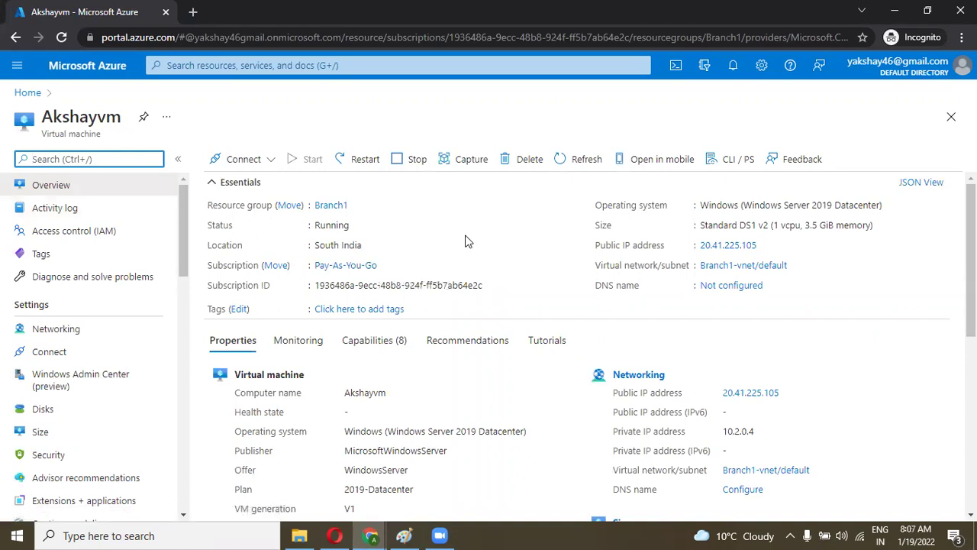
{"action": "left_click", "coordinate": [733, 267]}
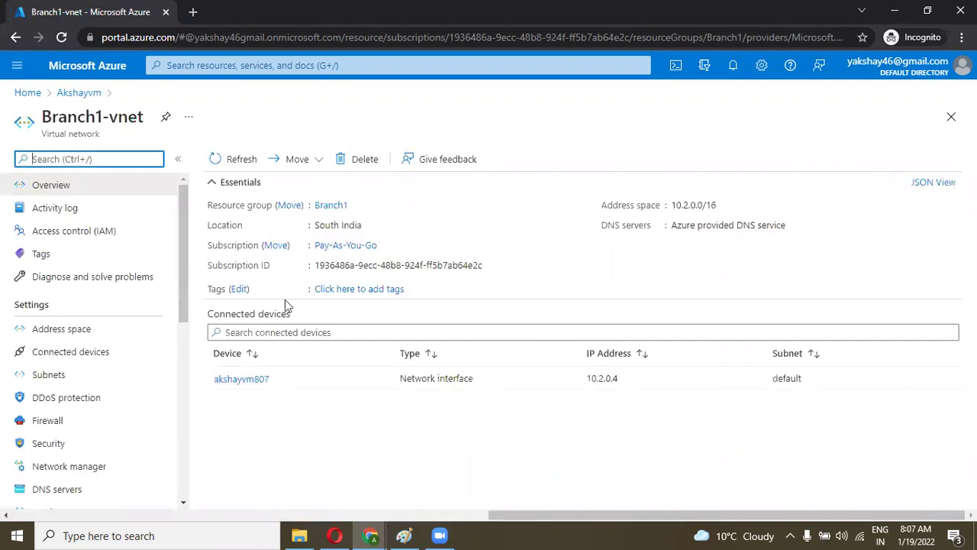
{"action": "left_click_drag", "start_coordinate": [183, 272], "coordinate": [183, 319]}
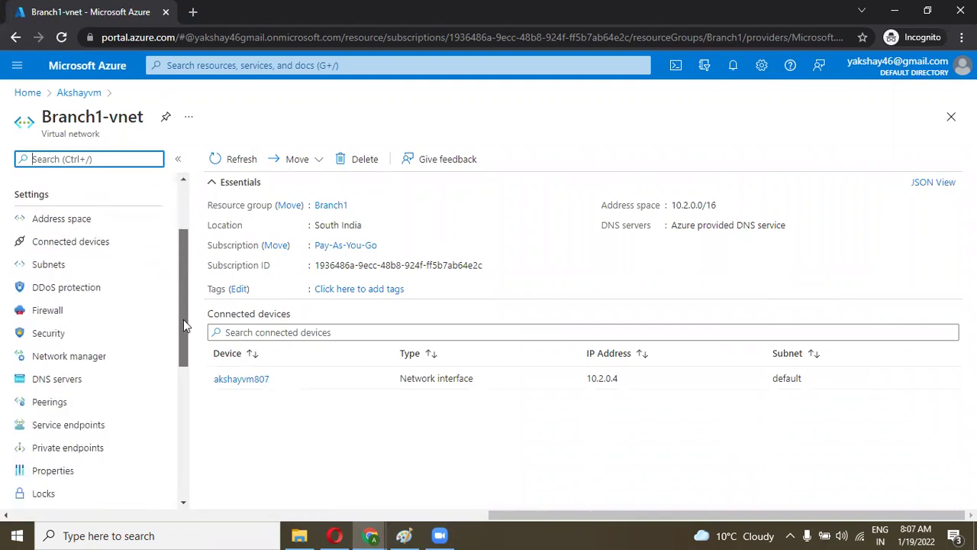
{"action": "left_click", "coordinate": [95, 405]}
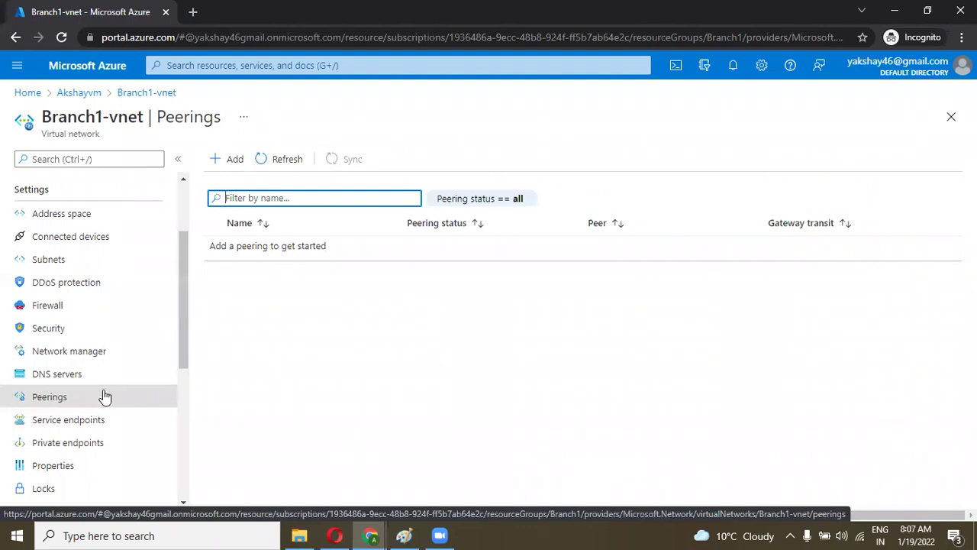
{"action": "left_click_drag", "start_coordinate": [178, 326], "coordinate": [179, 333]}
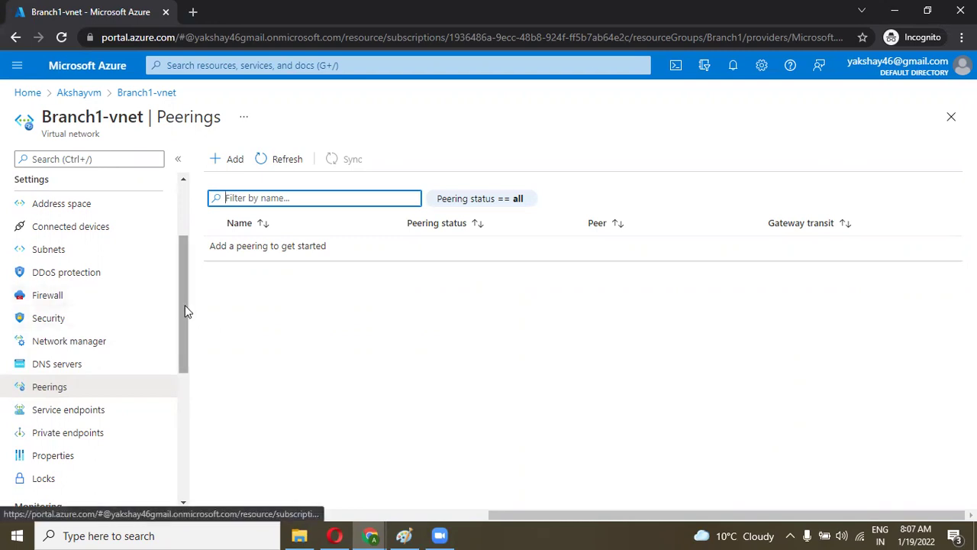
{"action": "left_click_drag", "start_coordinate": [185, 306], "coordinate": [185, 304]}
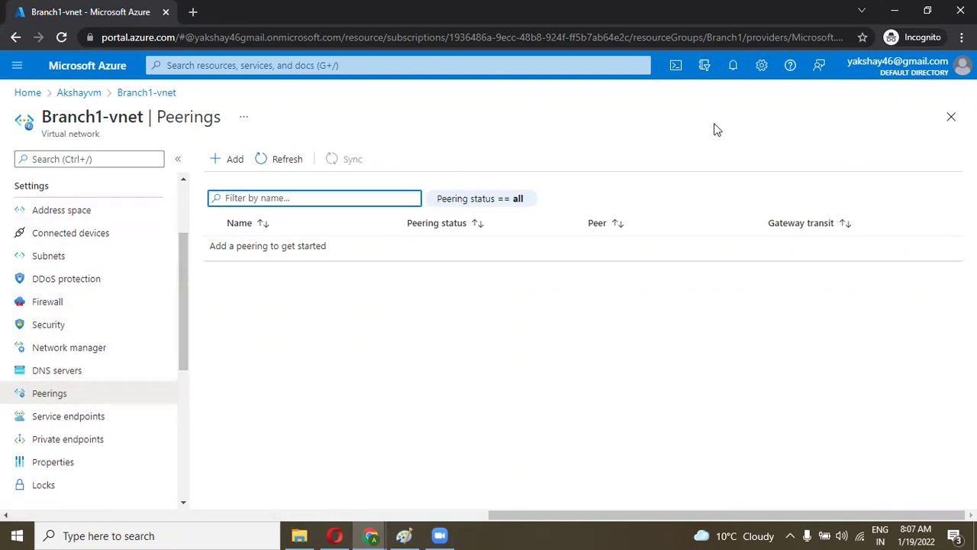
Step: In the guest account's window, open the VM's Myownvmres-vnet network and its Peerings list
{"action": "left_click", "coordinate": [371, 534]}
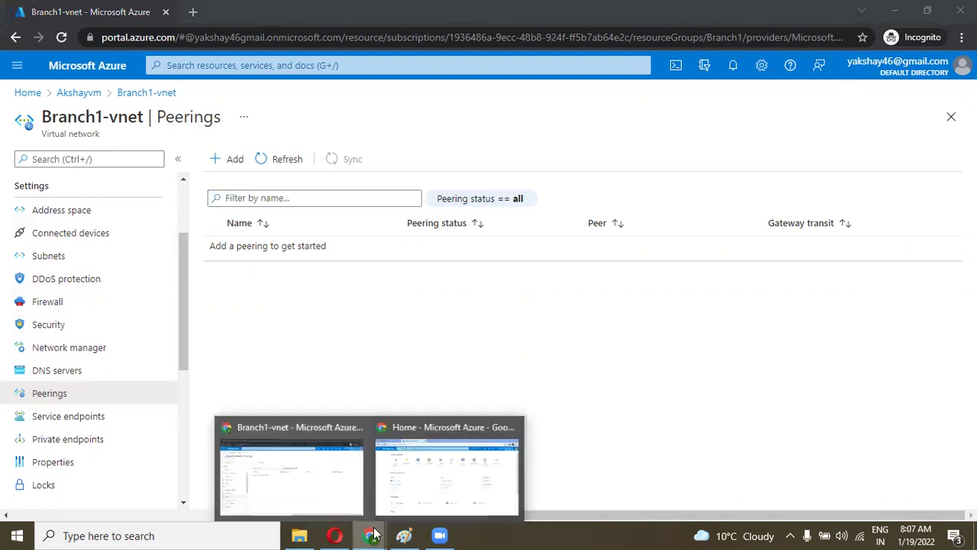
{"action": "left_click", "coordinate": [411, 469]}
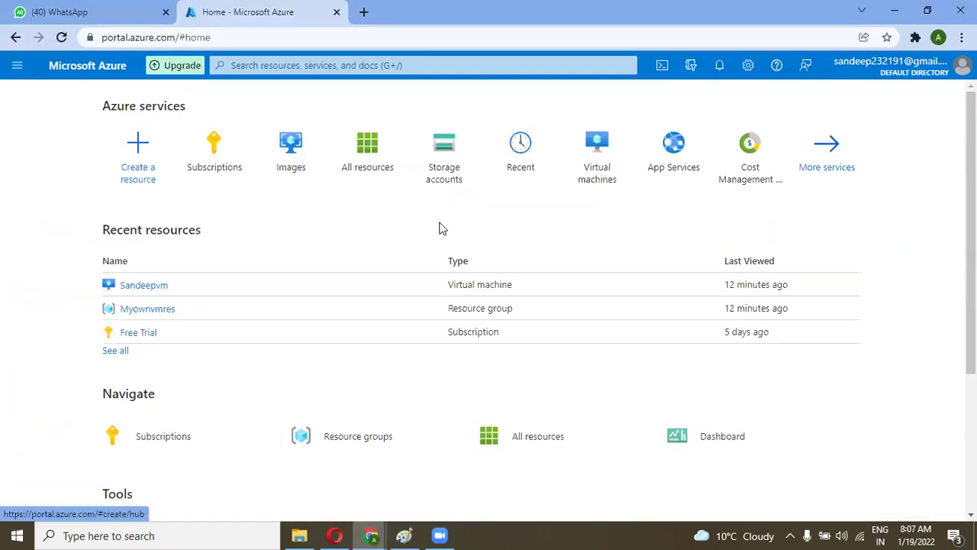
{"action": "left_click", "coordinate": [143, 289]}
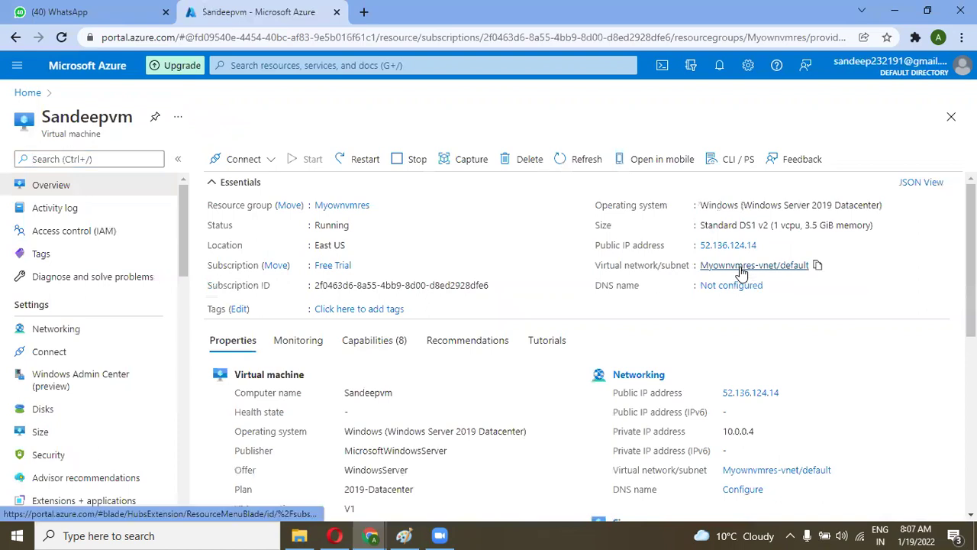
{"action": "left_click", "coordinate": [740, 267]}
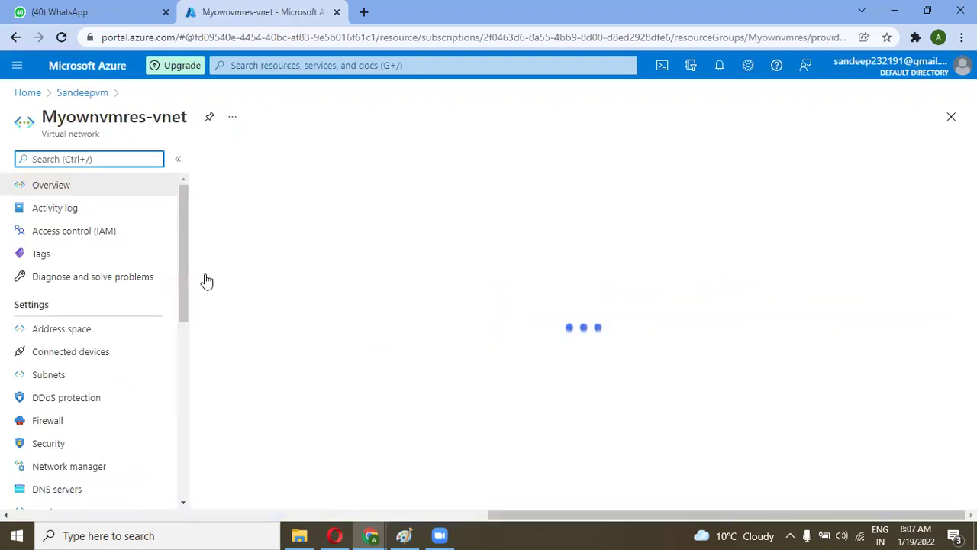
{"action": "left_click_drag", "start_coordinate": [181, 262], "coordinate": [180, 269]}
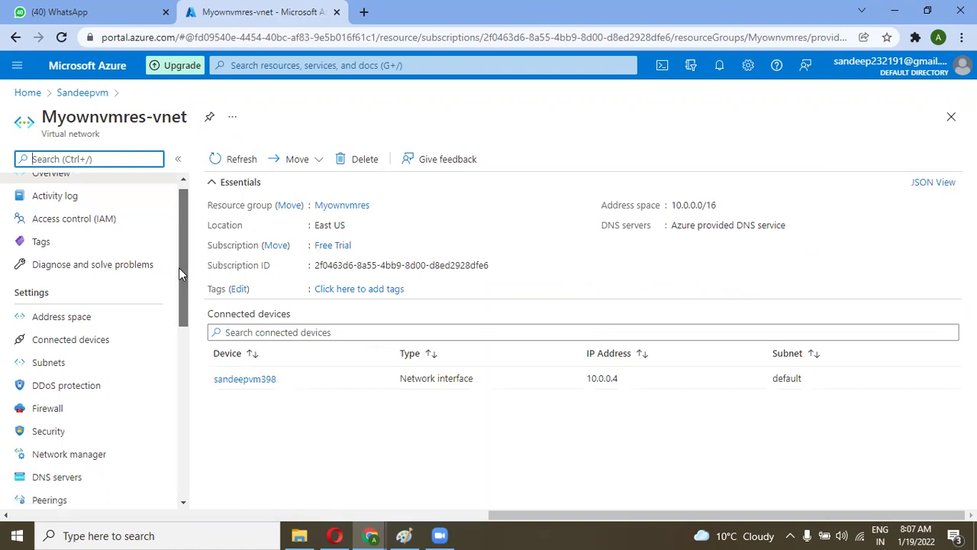
{"action": "left_click_drag", "start_coordinate": [181, 273], "coordinate": [179, 308]}
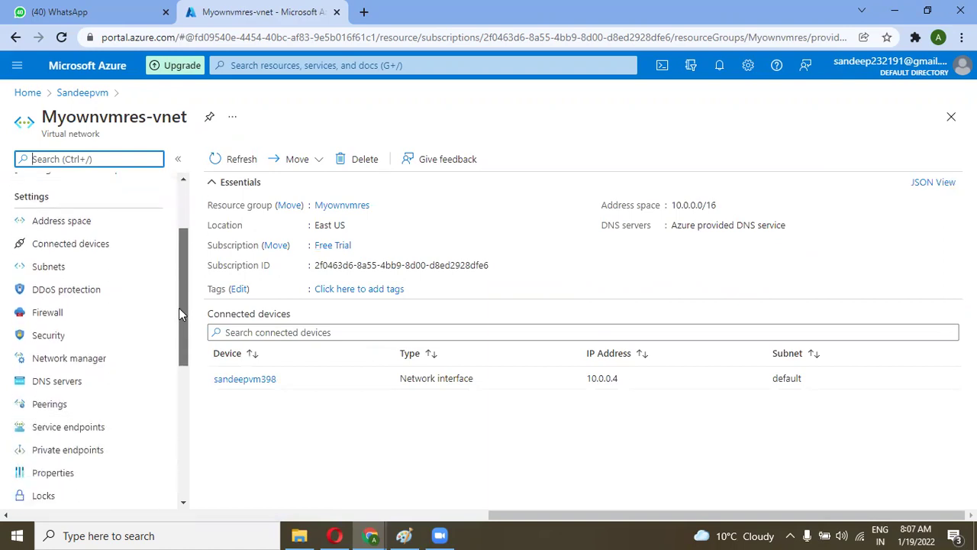
{"action": "left_click", "coordinate": [49, 399]}
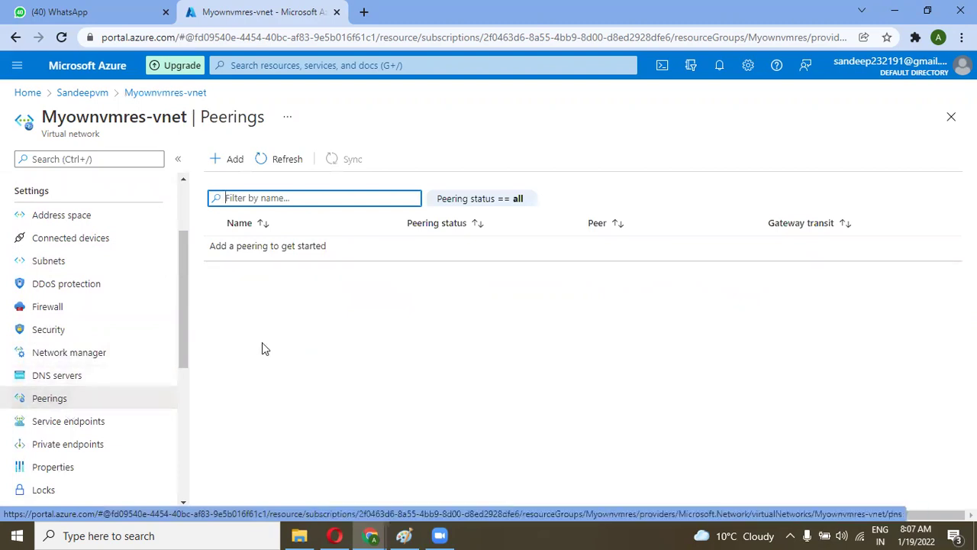
Step: Start a new peering and name this virtual network's peering link 'sandeep_to'
{"action": "left_click", "coordinate": [233, 162]}
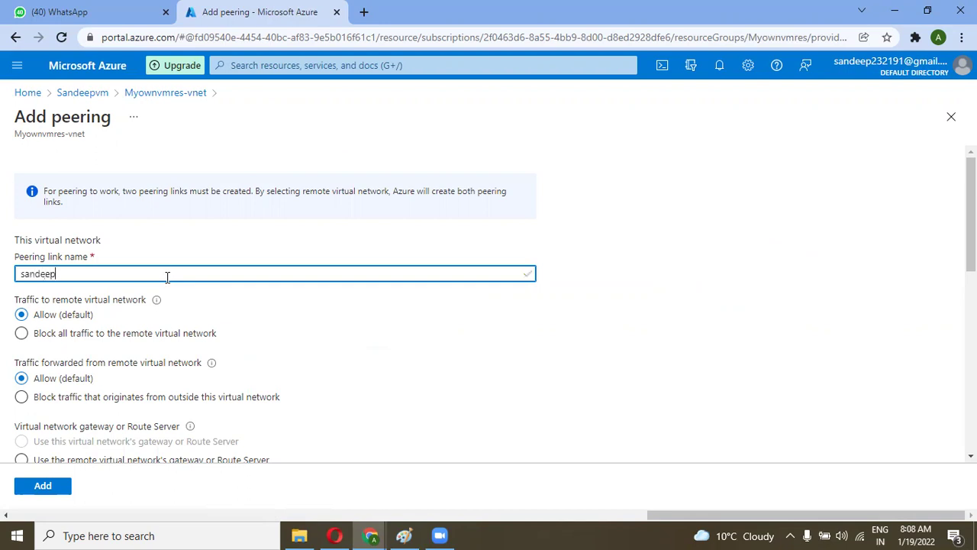
{"action": "type", "text": "sandeep_to"}
{"action": "key", "text": "BackSpace"}
{"action": "scroll", "coordinate": [167, 277], "scroll_direction": "down", "scroll_amount": 1}
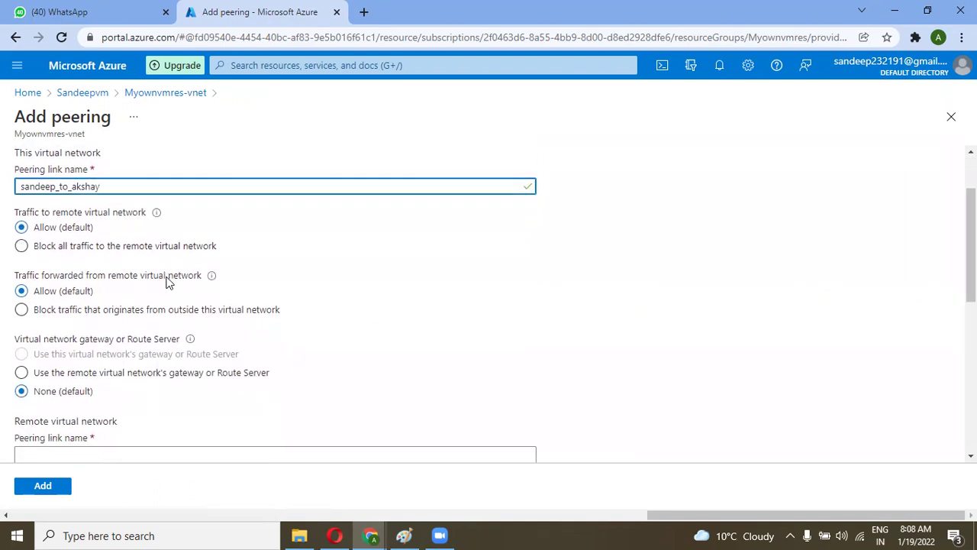
{"action": "scroll", "coordinate": [167, 281], "scroll_direction": "down", "scroll_amount": 2}
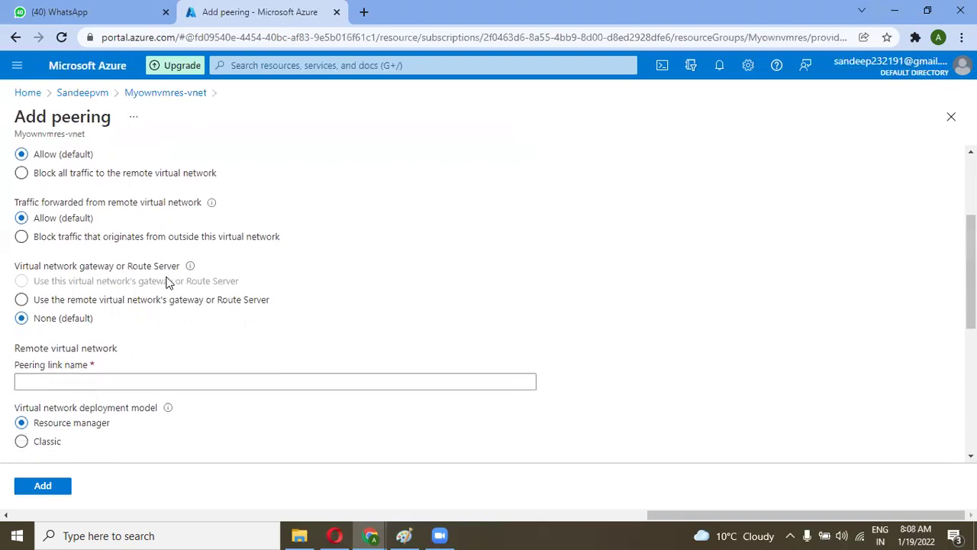
{"action": "scroll", "coordinate": [167, 281], "scroll_direction": "down", "scroll_amount": 3}
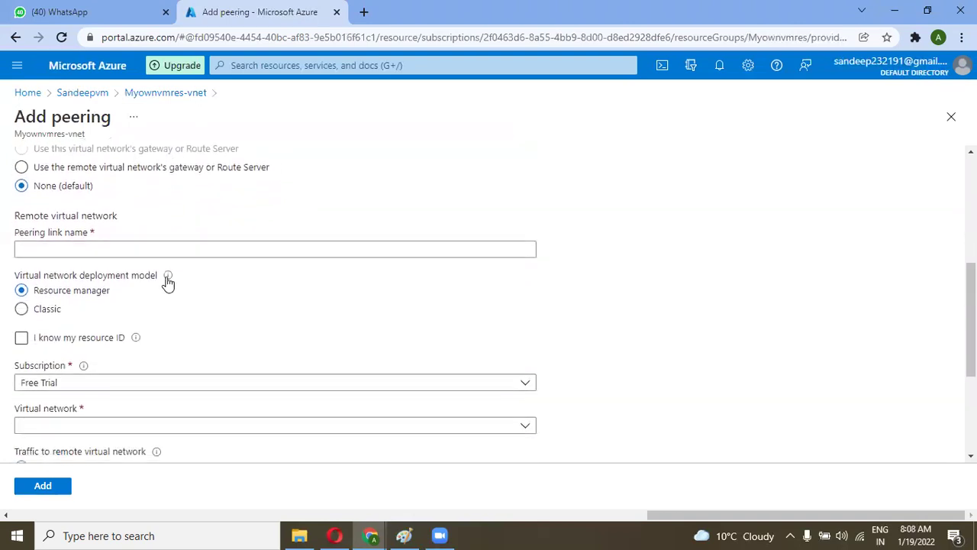
Step: Name the remote peering link 'sandeep_to_' and choose to specify the remote network by resource ID
{"action": "left_click", "coordinate": [74, 250]}
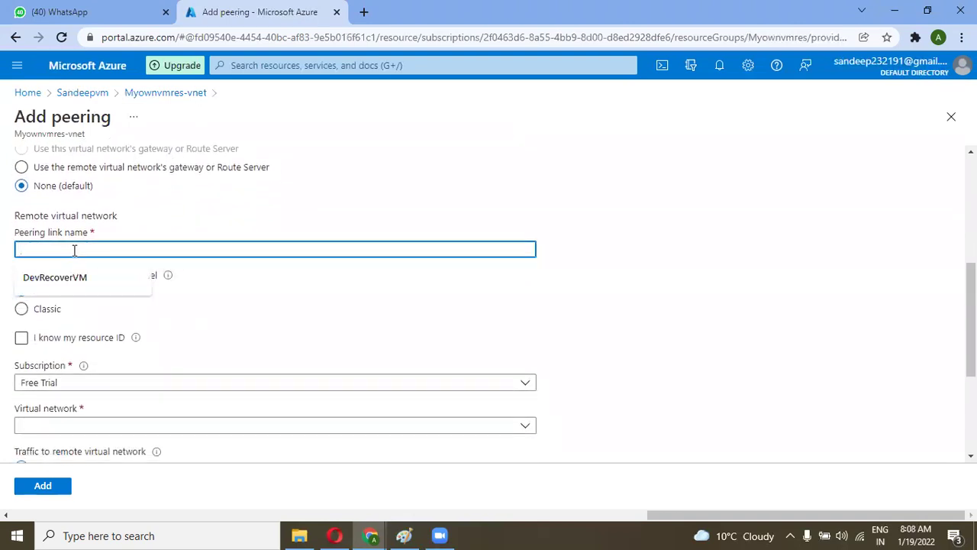
{"action": "type", "text": "sandeep"}
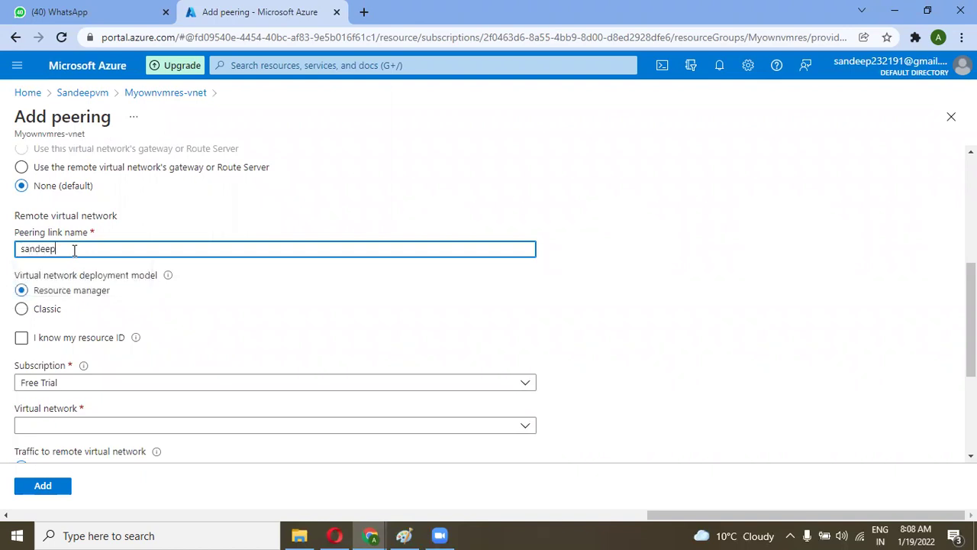
{"action": "type", "text": "_to_akshay"}
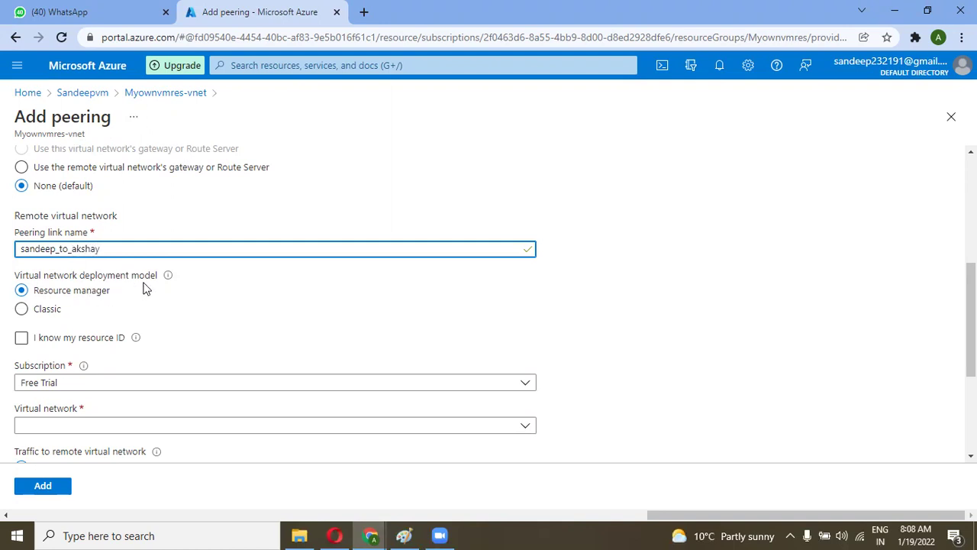
{"action": "scroll", "coordinate": [109, 288], "scroll_direction": "down", "scroll_amount": 1}
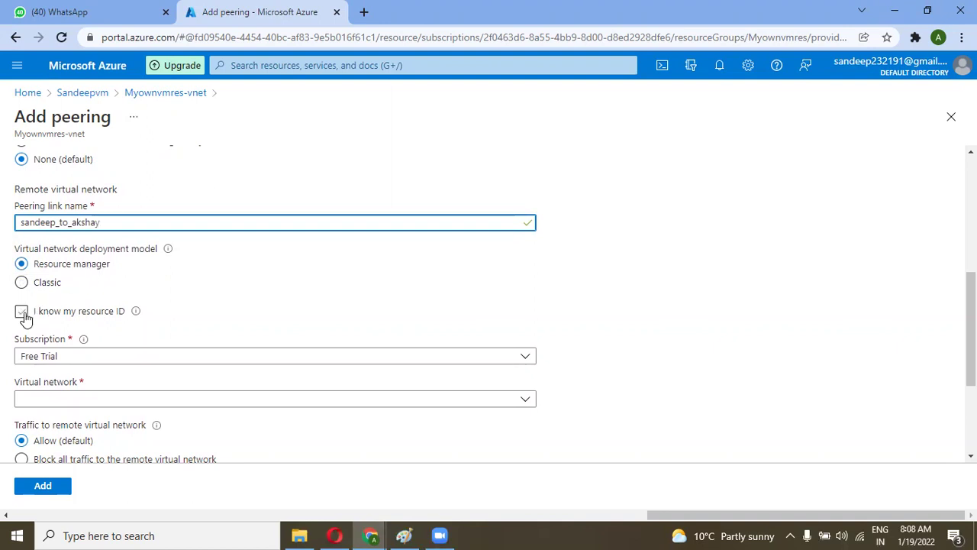
{"action": "left_click", "coordinate": [21, 312]}
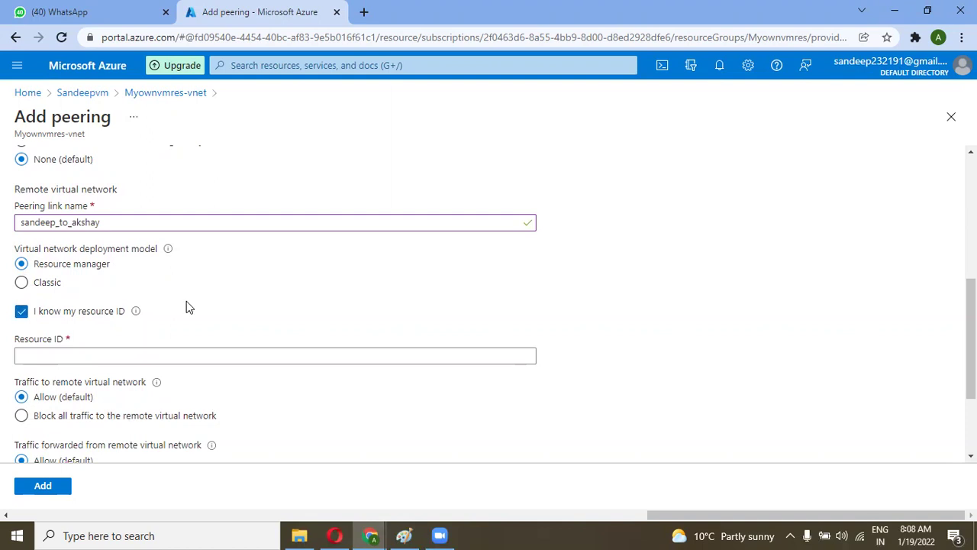
{"action": "scroll", "coordinate": [187, 301], "scroll_direction": "down", "scroll_amount": 1}
{"action": "left_click", "coordinate": [137, 273]}
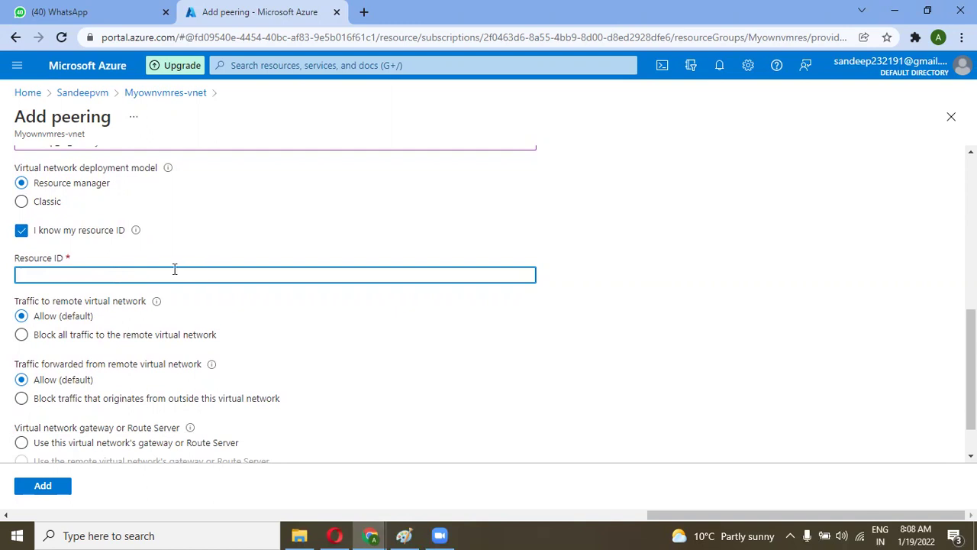
{"action": "left_click", "coordinate": [370, 533]}
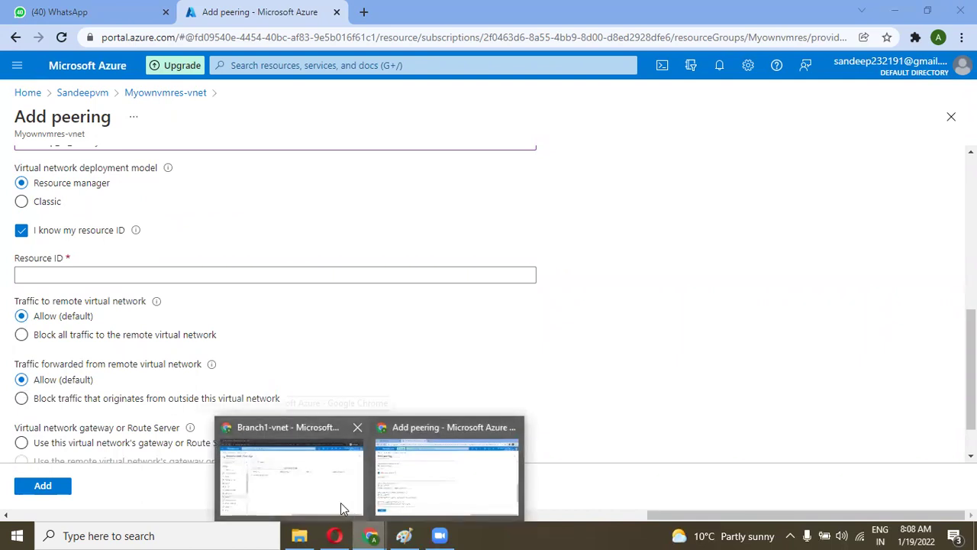
Step: Copy Branch1-vnet's Resource ID from its Properties page, then return to the Add peering form
{"action": "left_click", "coordinate": [341, 502]}
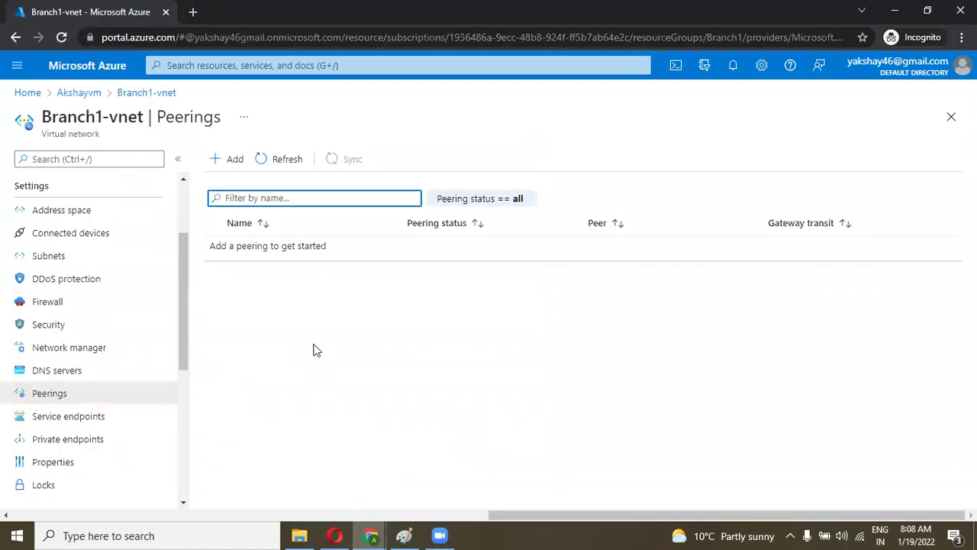
{"action": "left_click_drag", "start_coordinate": [185, 306], "coordinate": [186, 321]}
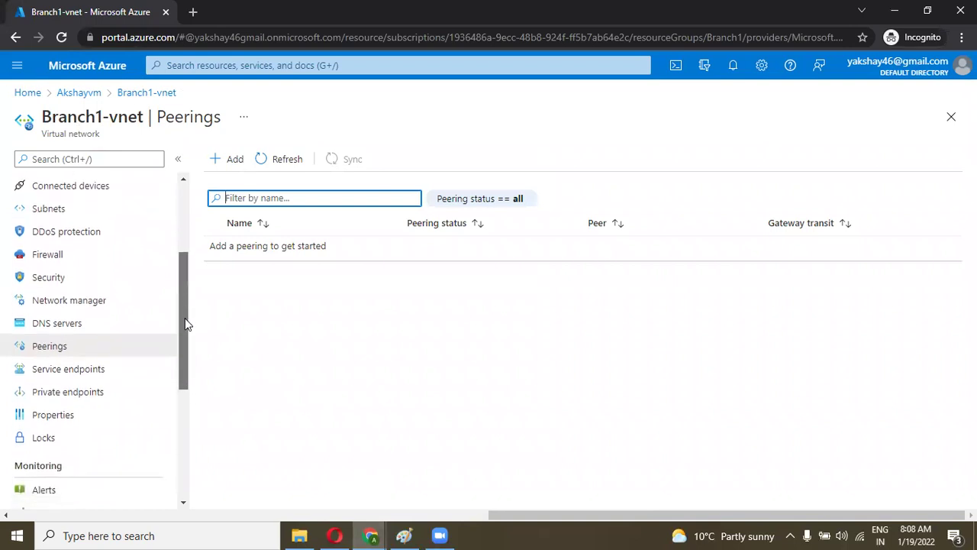
{"action": "left_click", "coordinate": [85, 416]}
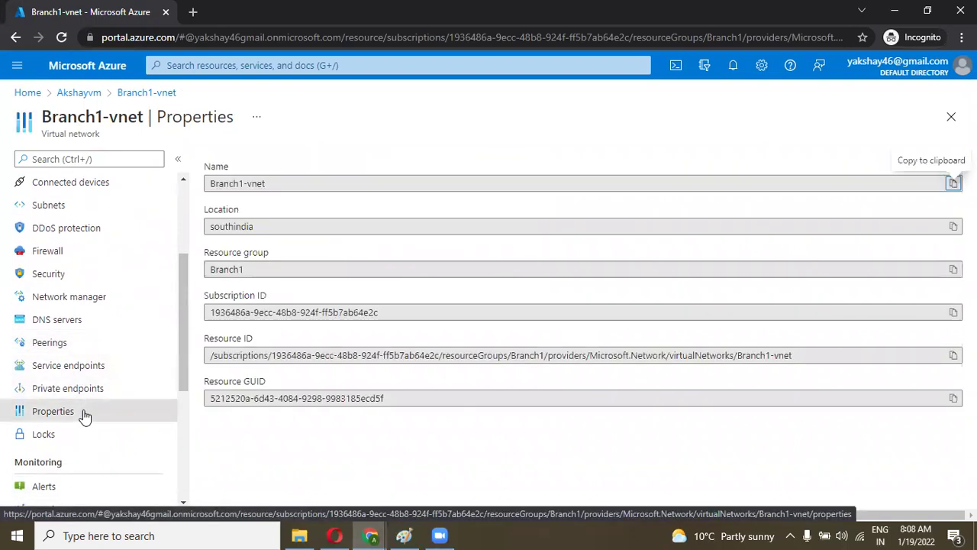
{"action": "left_click_drag", "start_coordinate": [796, 358], "coordinate": [213, 380]}
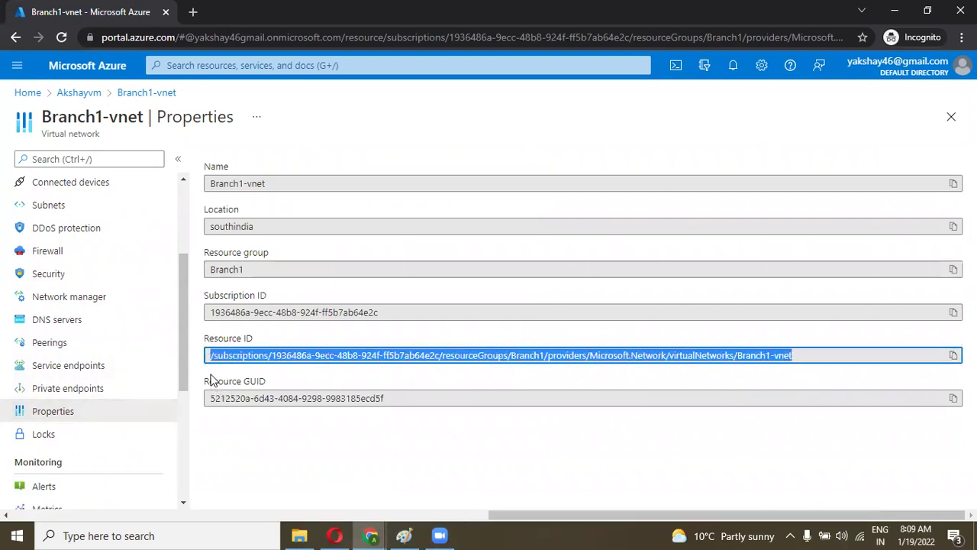
{"action": "left_click", "coordinate": [207, 362]}
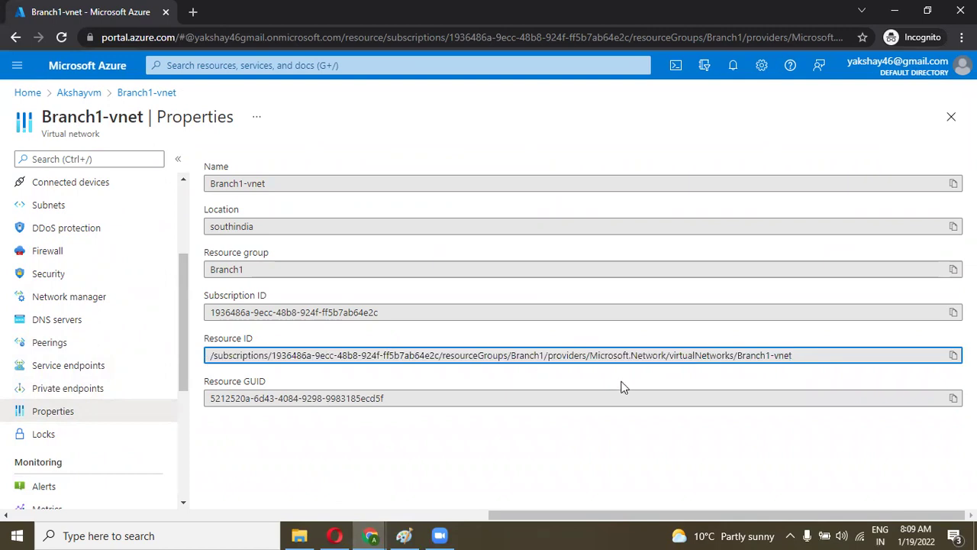
{"action": "left_click", "coordinate": [953, 356]}
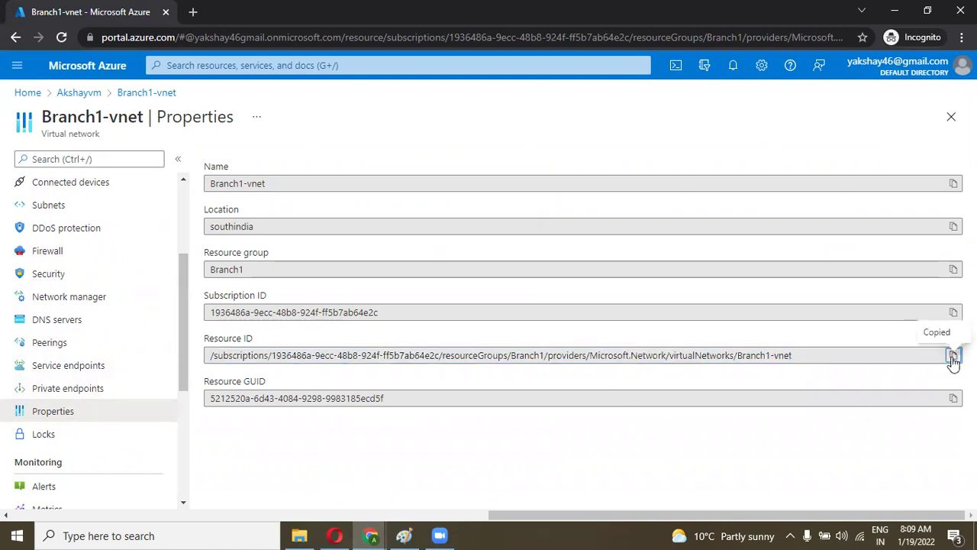
{"action": "left_click", "coordinate": [370, 535]}
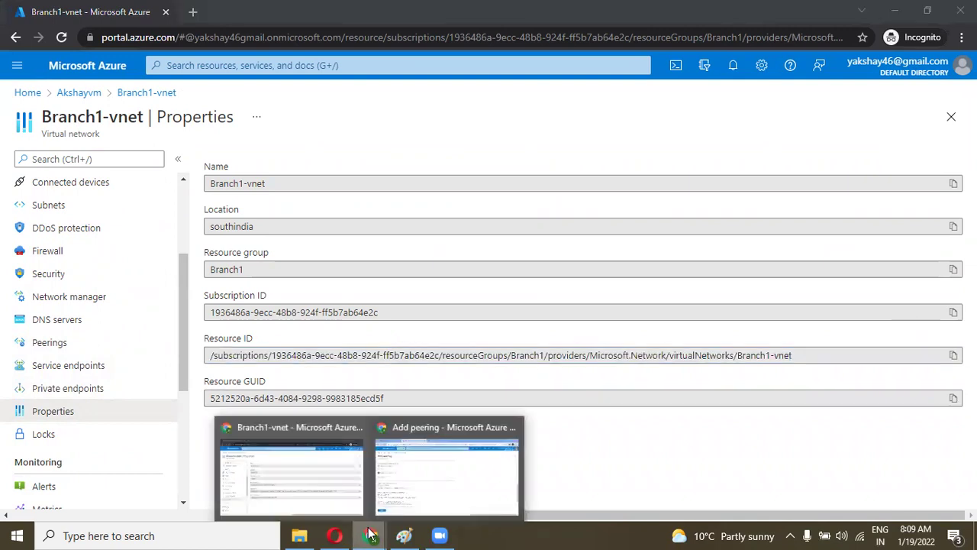
{"action": "left_click", "coordinate": [405, 478]}
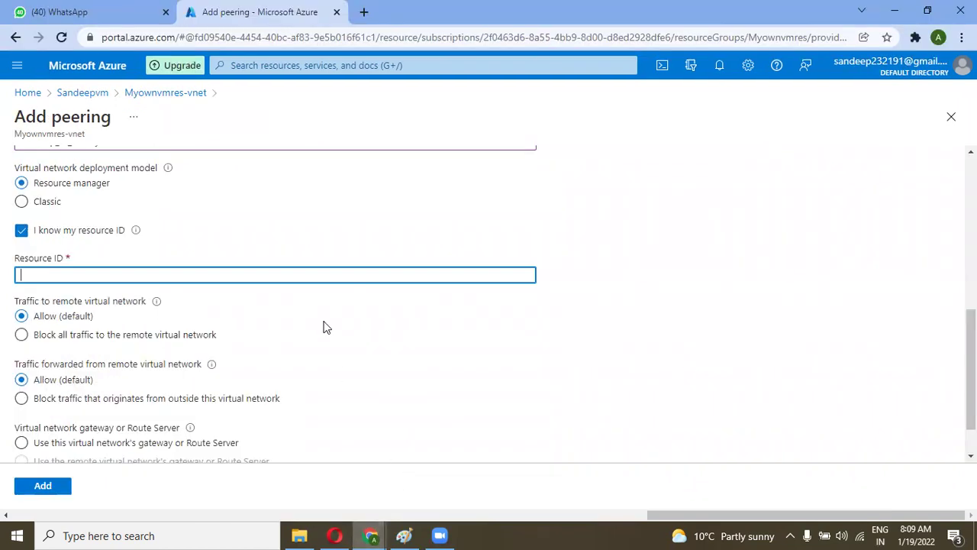
Step: Paste Branch1-vnet's resource ID and select Default Directory as the remote directory
{"action": "key", "text": "ctrl+v"}
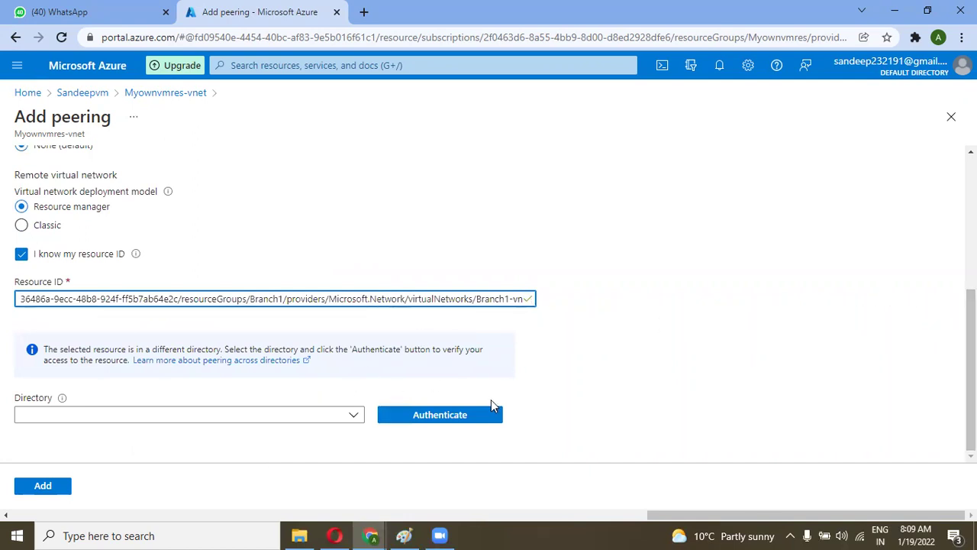
{"action": "left_click", "coordinate": [359, 418]}
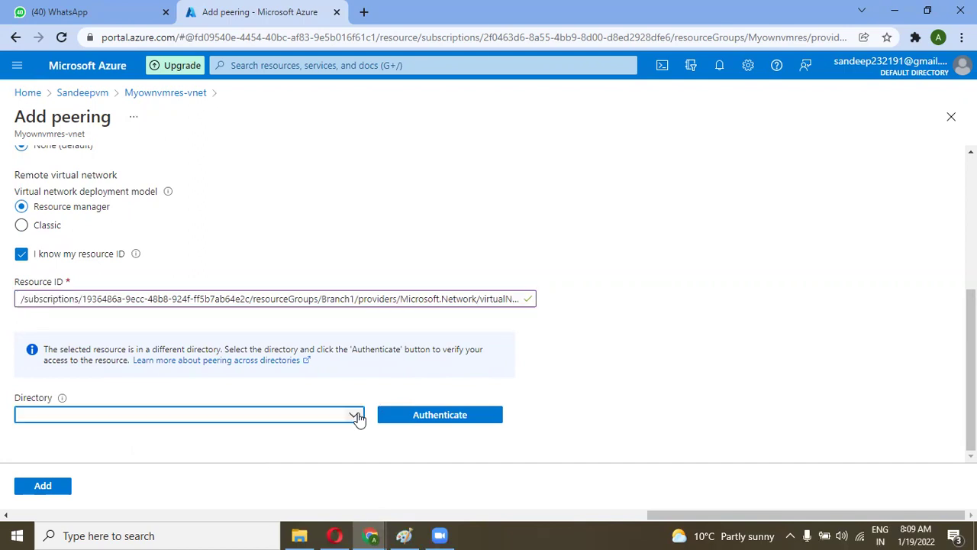
{"action": "left_click", "coordinate": [359, 419]}
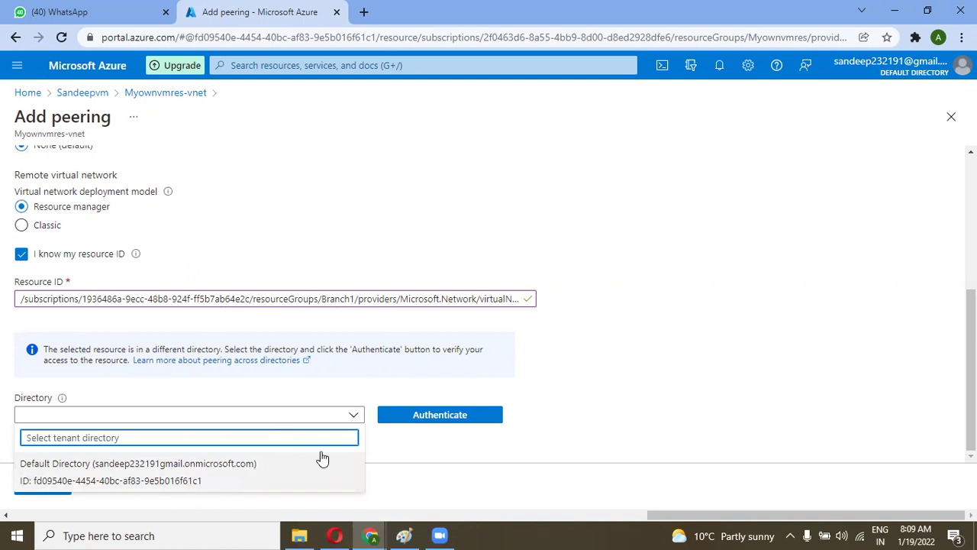
{"action": "left_click", "coordinate": [435, 440]}
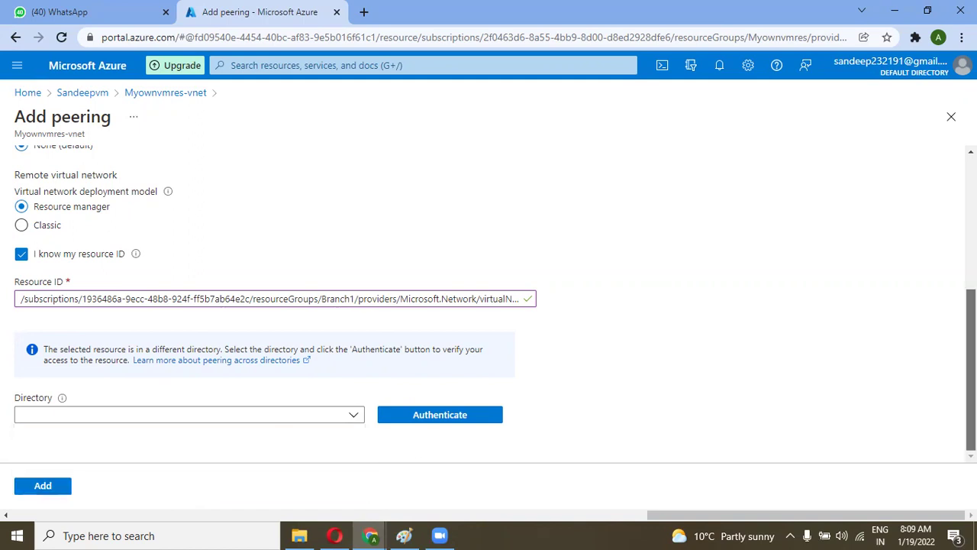
{"action": "left_click", "coordinate": [354, 417]}
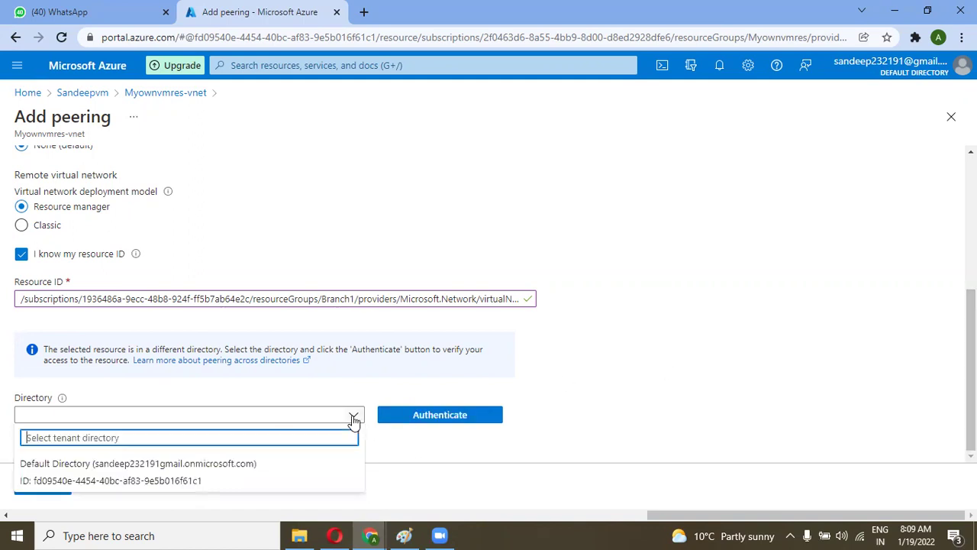
{"action": "left_click", "coordinate": [234, 474]}
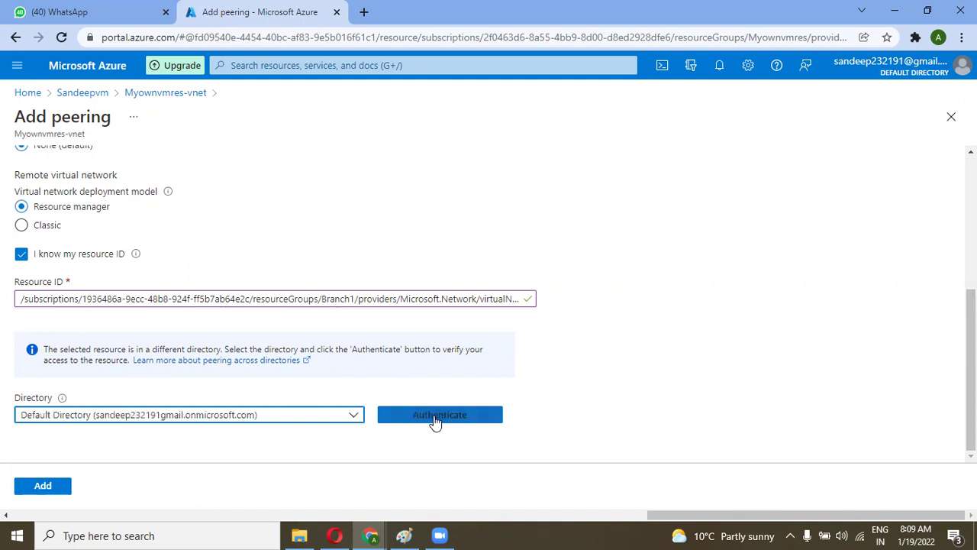
Step: Authenticate and add the peering, which fails with a tenant authorization error
{"action": "left_click", "coordinate": [436, 419]}
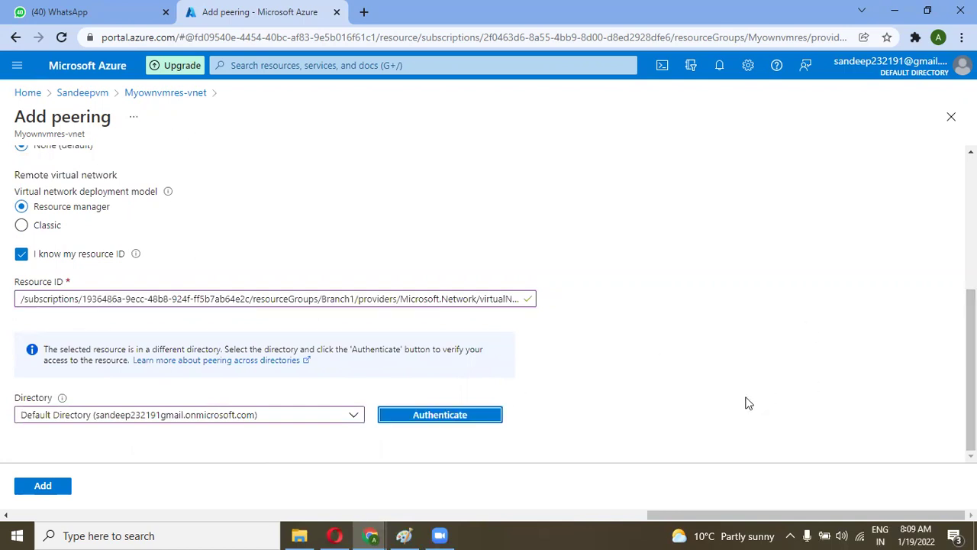
{"action": "left_click", "coordinate": [34, 488]}
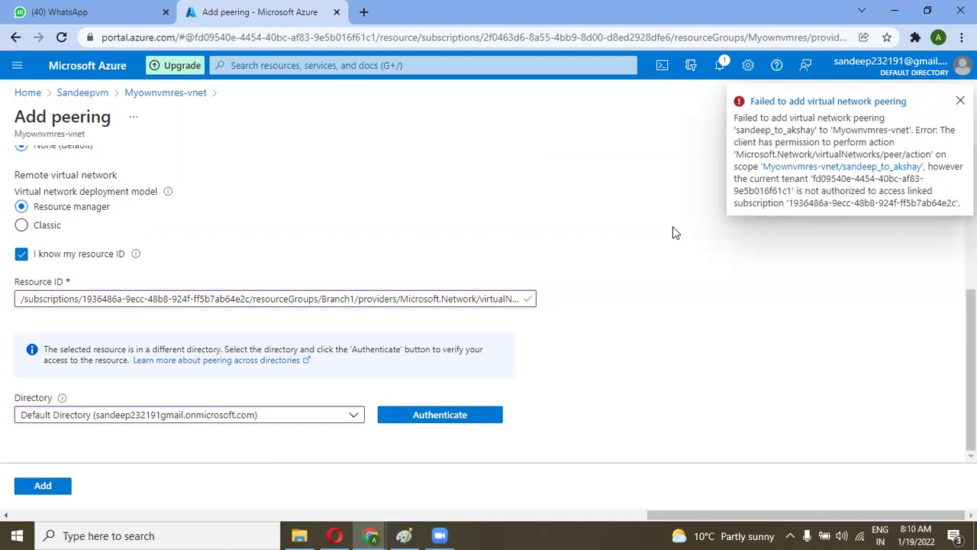
{"action": "left_click", "coordinate": [961, 101]}
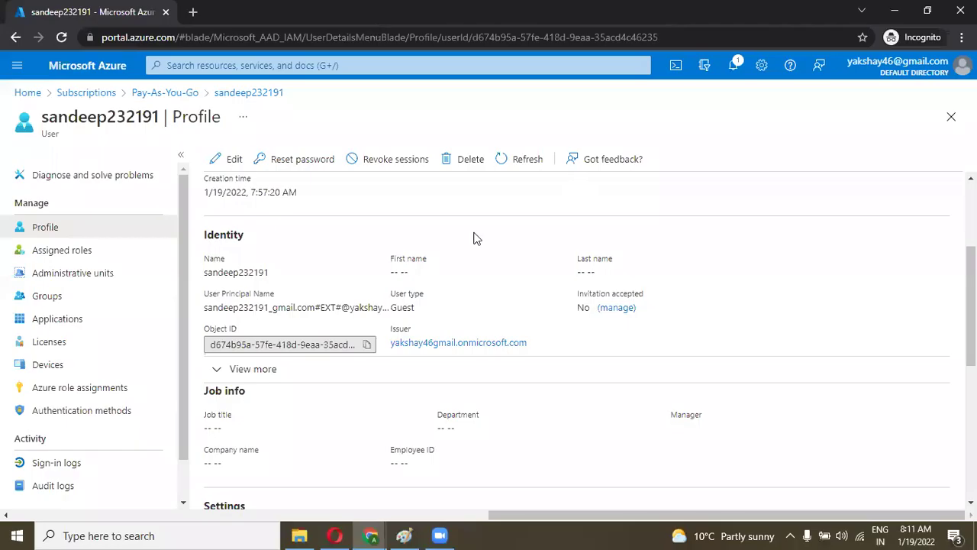
Step: Bring the guest account's Add peering window for Myownvmres-vnet back to the front
{"action": "scroll", "coordinate": [449, 199], "scroll_direction": "up", "scroll_amount": 3}
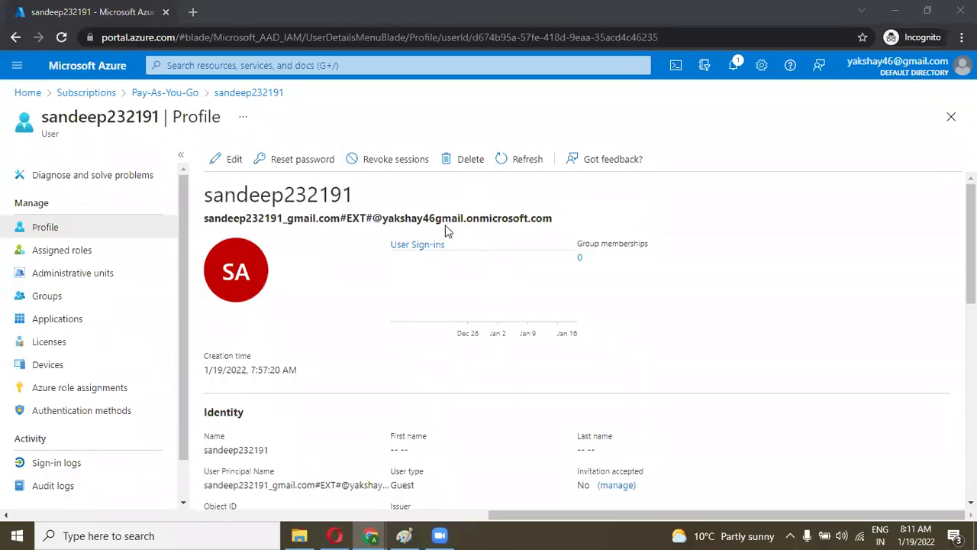
{"action": "scroll", "coordinate": [446, 229], "scroll_direction": "down", "scroll_amount": 2}
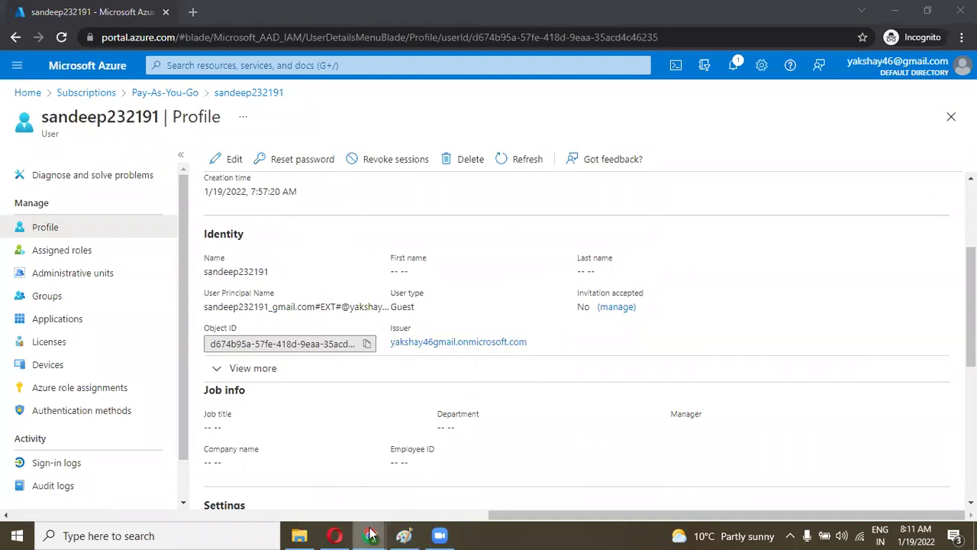
{"action": "mouse_move", "coordinate": [371, 534]}
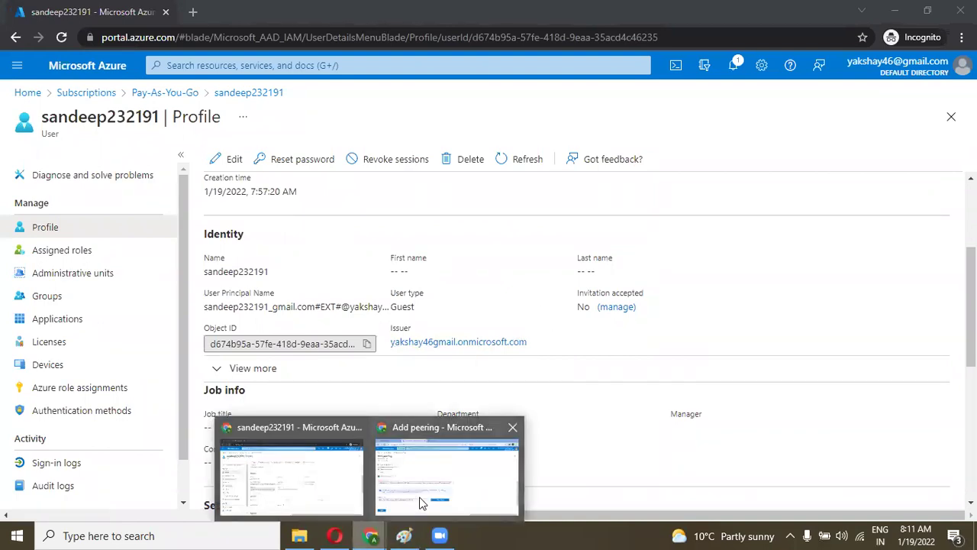
{"action": "left_click", "coordinate": [330, 470]}
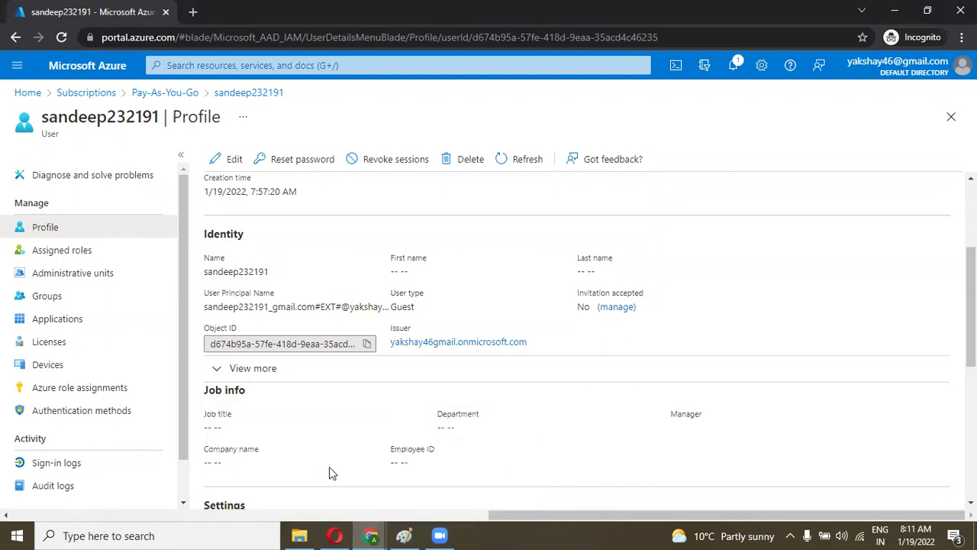
{"action": "mouse_move", "coordinate": [371, 533]}
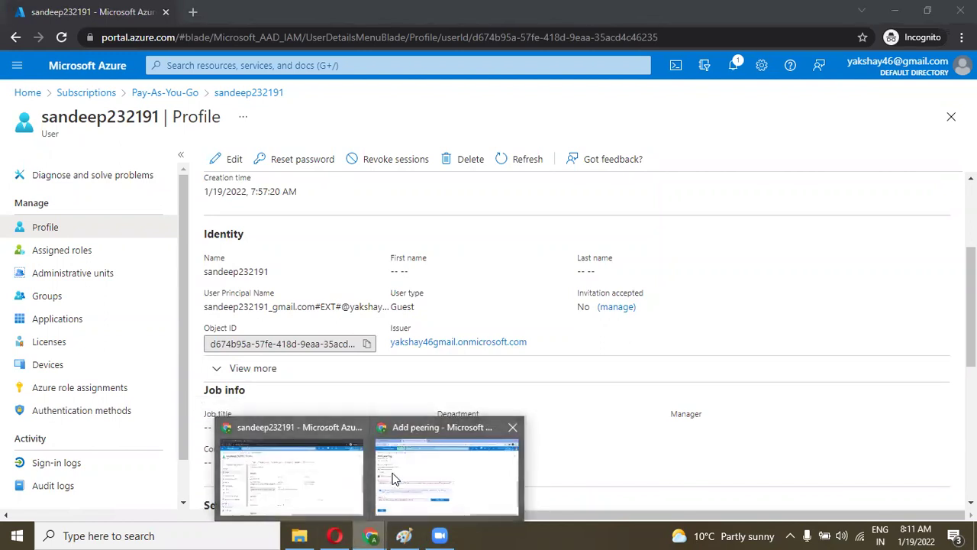
{"action": "left_click", "coordinate": [433, 460]}
{"action": "scroll", "coordinate": [578, 328], "scroll_direction": "up", "scroll_amount": 3}
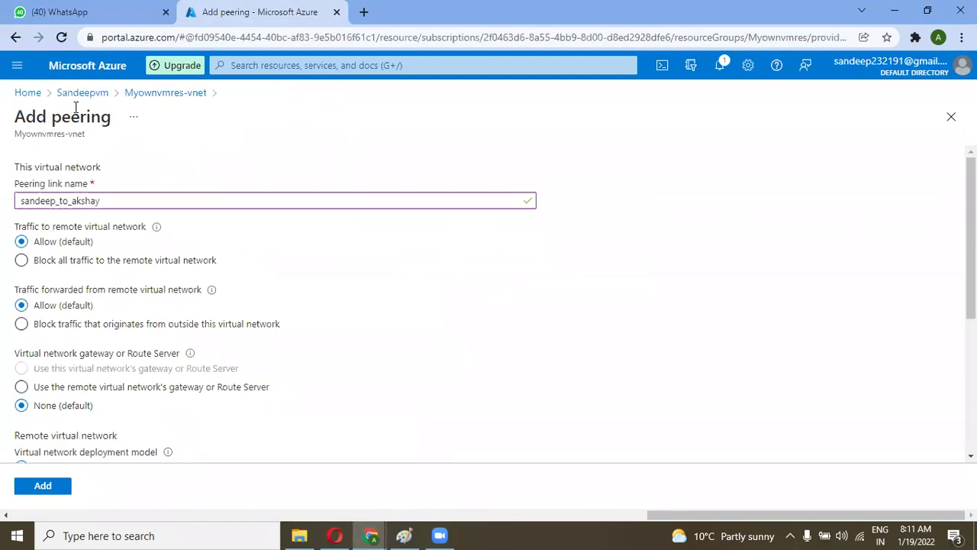
Step: Return to the portal Home page and search the portal for 'iam'
{"action": "left_click", "coordinate": [27, 93]}
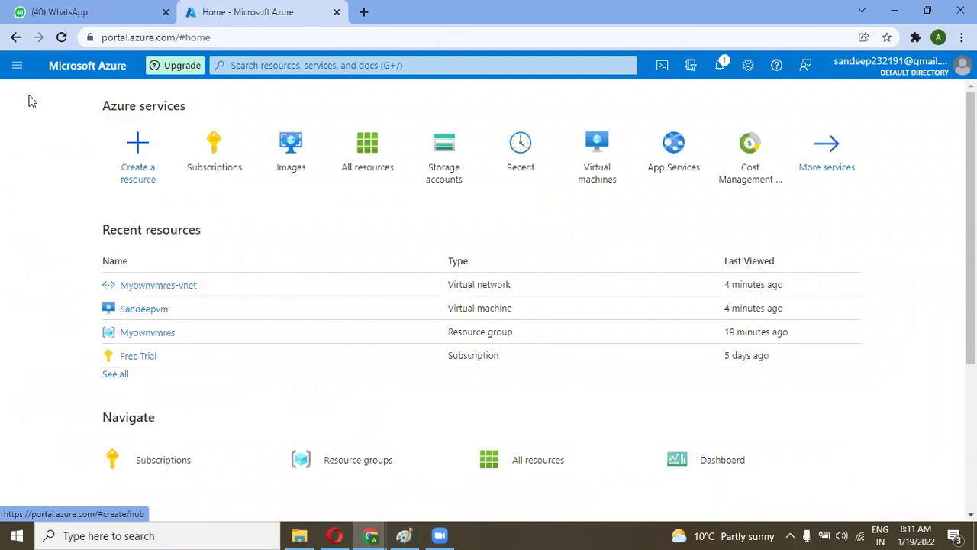
{"action": "mouse_move", "coordinate": [216, 157]}
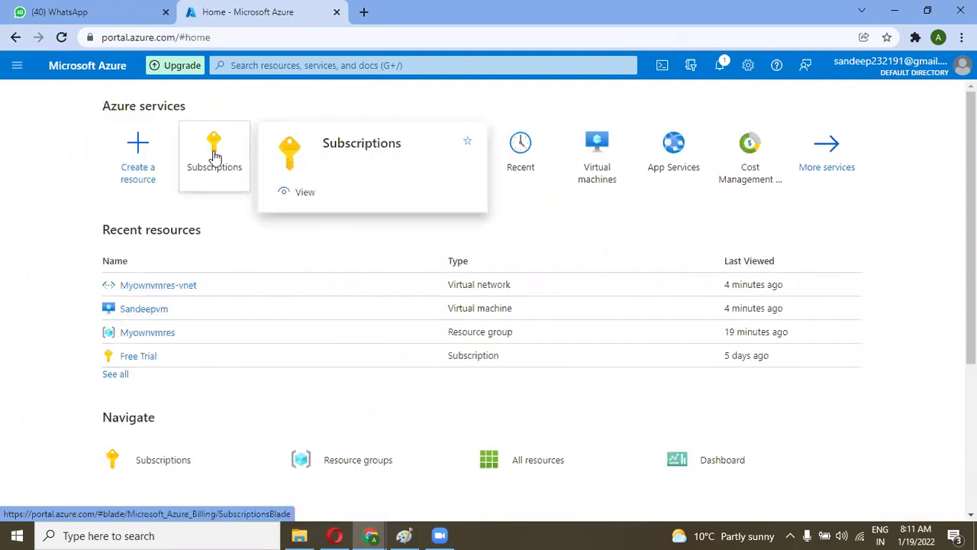
{"action": "left_click", "coordinate": [275, 66]}
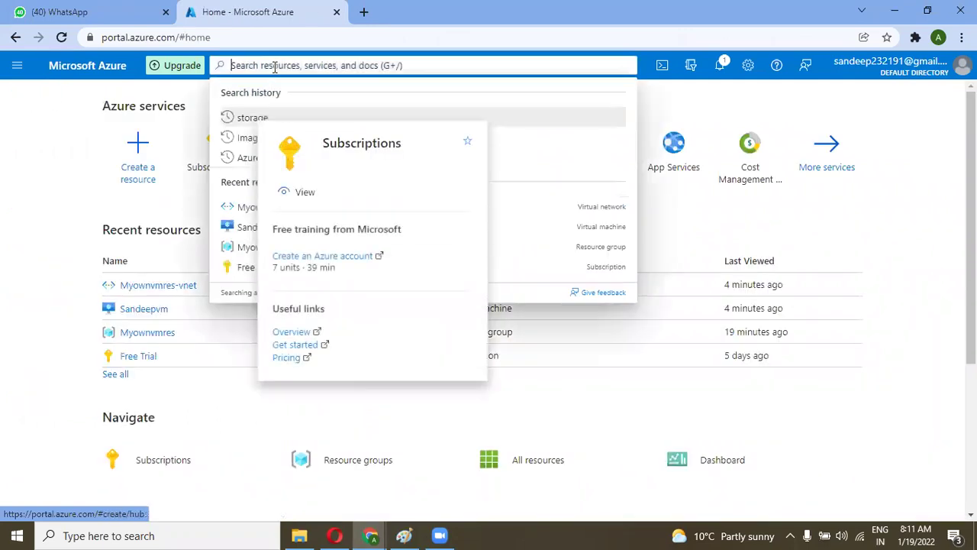
{"action": "type", "text": "iam"}
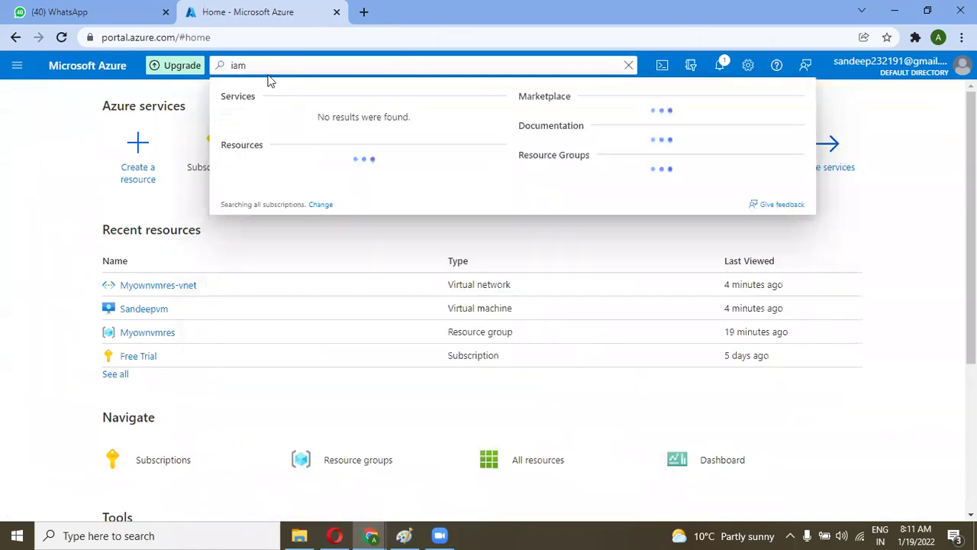
{"action": "key", "text": "BackSpace"}
{"action": "key", "text": "BackSpace"}
{"action": "key", "text": "BackSpace"}
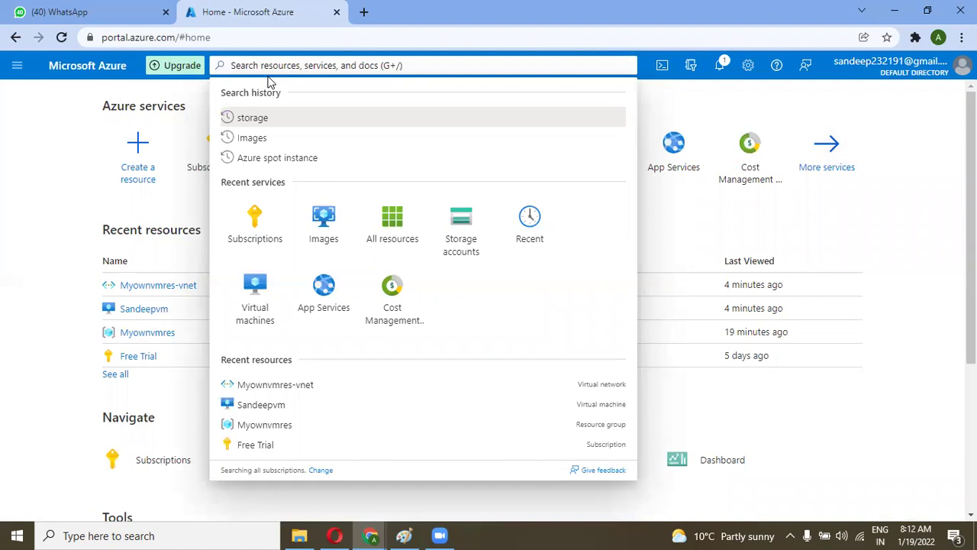
Step: Search for 'Invita' instead, then clear the search term
{"action": "type", "text": "Invi"}
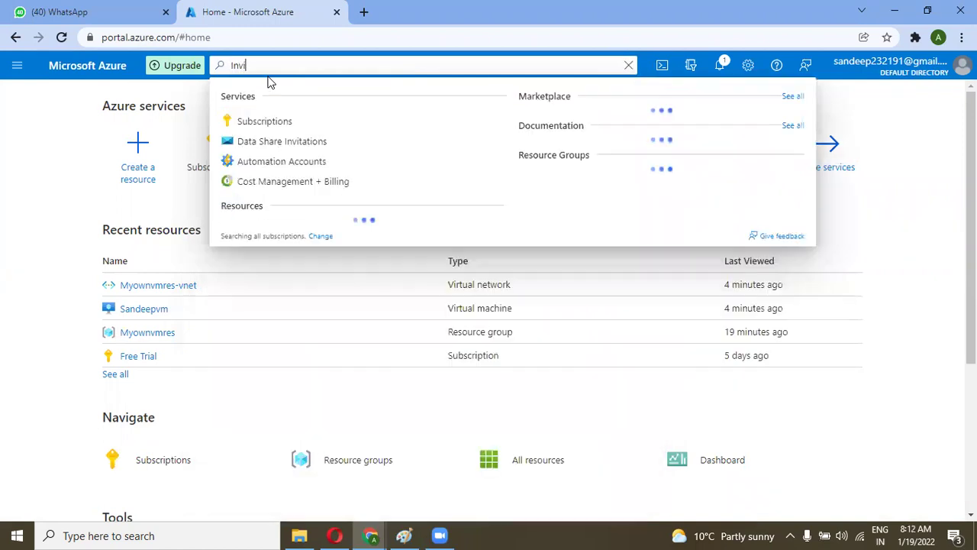
{"action": "type", "text": "ta"}
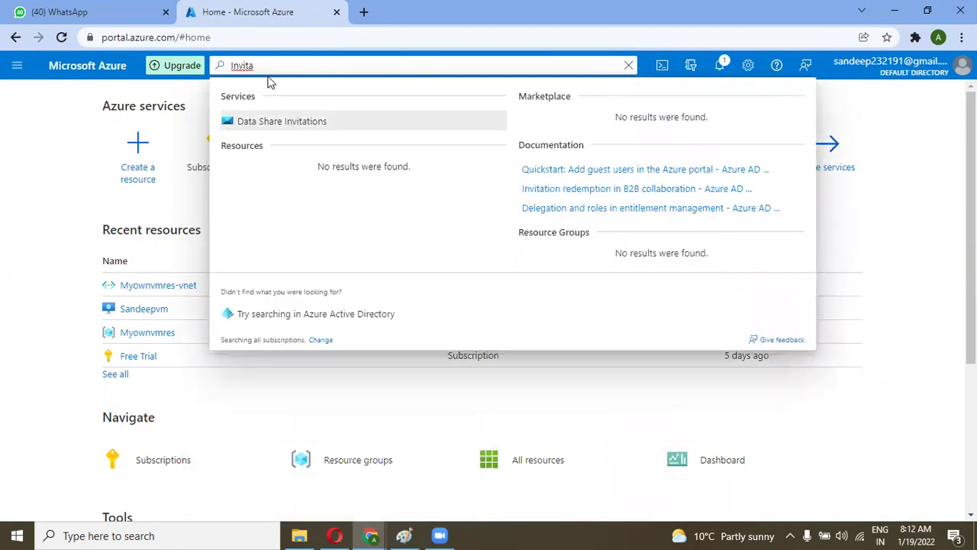
{"action": "key", "text": "BackSpace"}
{"action": "key", "text": "BackSpace"}
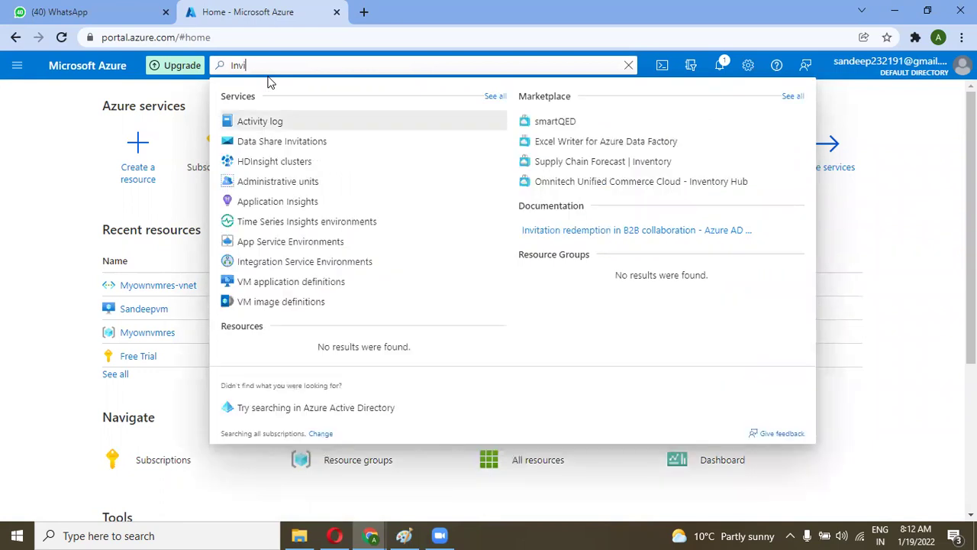
{"action": "key", "text": "BackSpace"}
{"action": "key", "text": "BackSpace"}
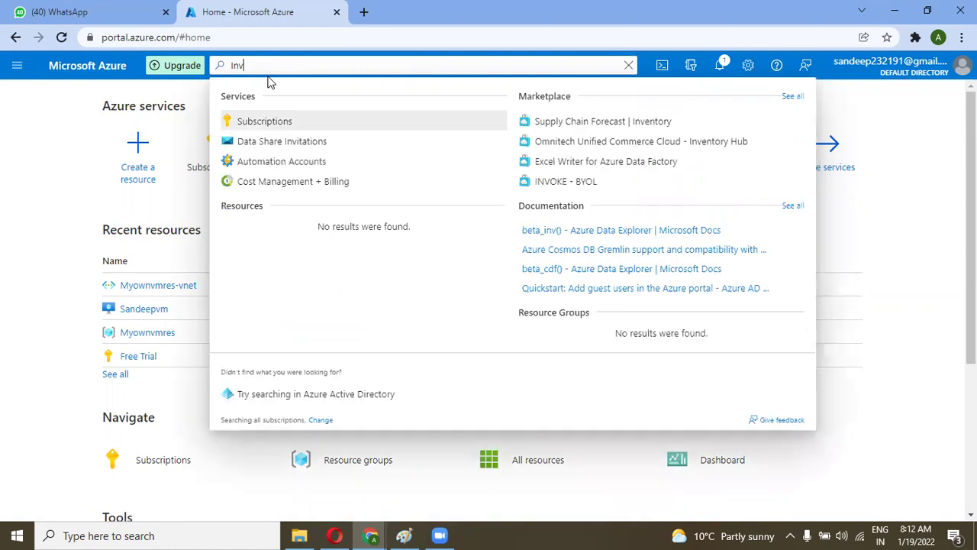
{"action": "key", "text": "BackSpace"}
Step: Open Subscriptions via the 'su' search and go to the global subscriptions filter settings
{"action": "type", "text": "su"}
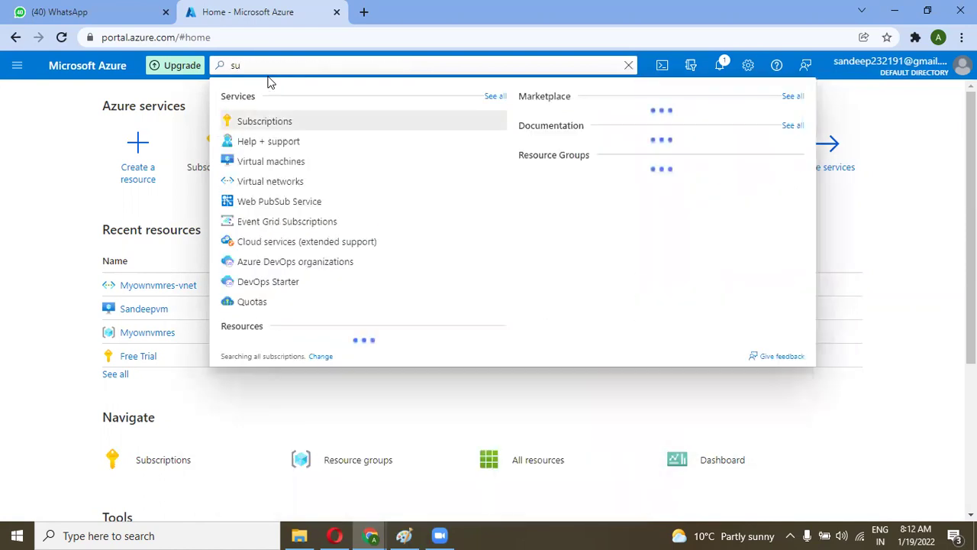
{"action": "left_click", "coordinate": [262, 127]}
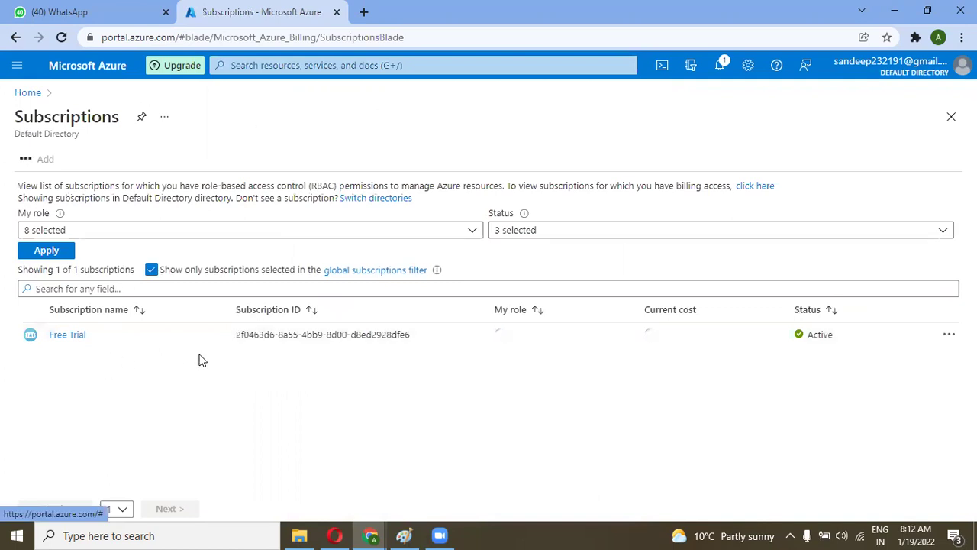
{"action": "left_click", "coordinate": [347, 271]}
Step: List all directories, confirming only Default Directory appears, then open Advanced filters
{"action": "scroll", "coordinate": [349, 397], "scroll_direction": "down", "scroll_amount": 2}
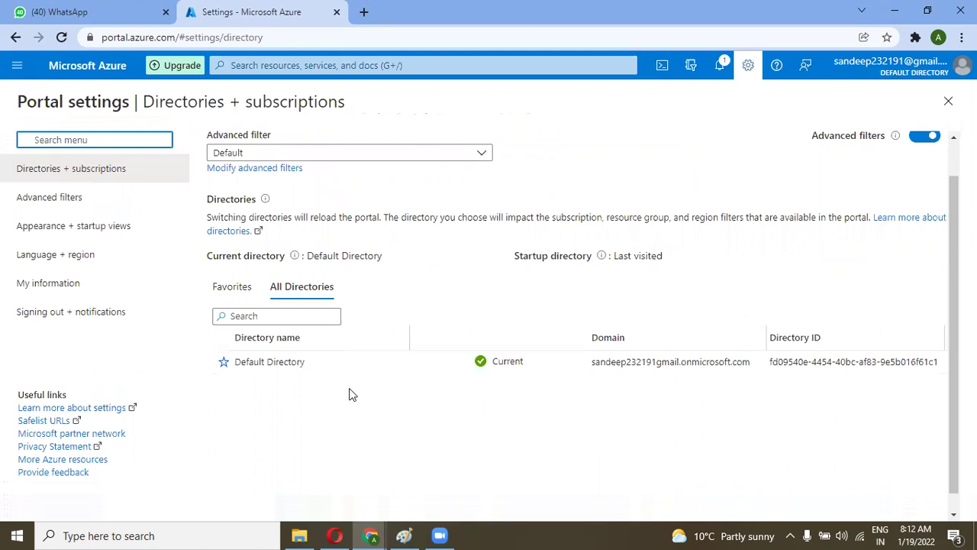
{"action": "left_click", "coordinate": [233, 282]}
{"action": "left_click", "coordinate": [301, 283]}
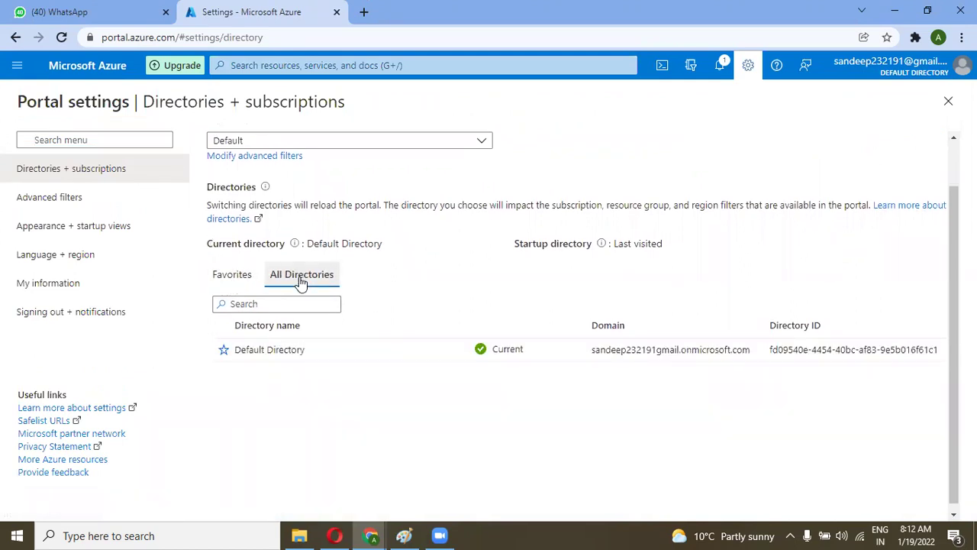
{"action": "scroll", "coordinate": [419, 362], "scroll_direction": "up", "scroll_amount": 2}
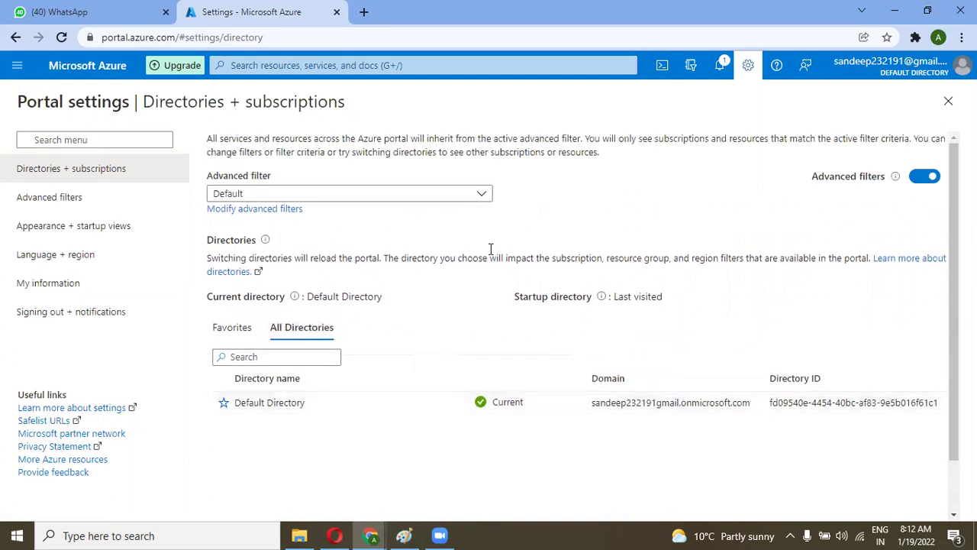
{"action": "left_click", "coordinate": [485, 192]}
{"action": "left_click", "coordinate": [484, 192]}
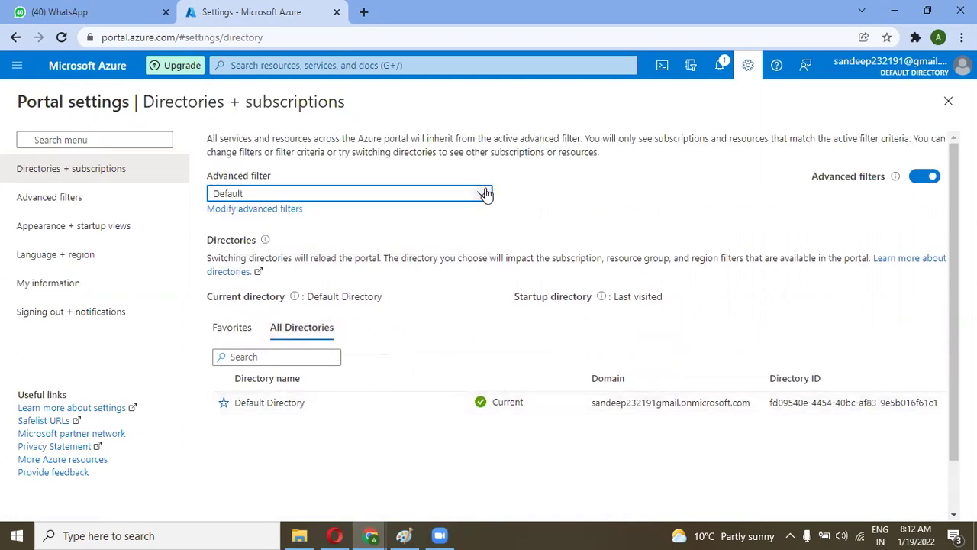
{"action": "left_click", "coordinate": [293, 210]}
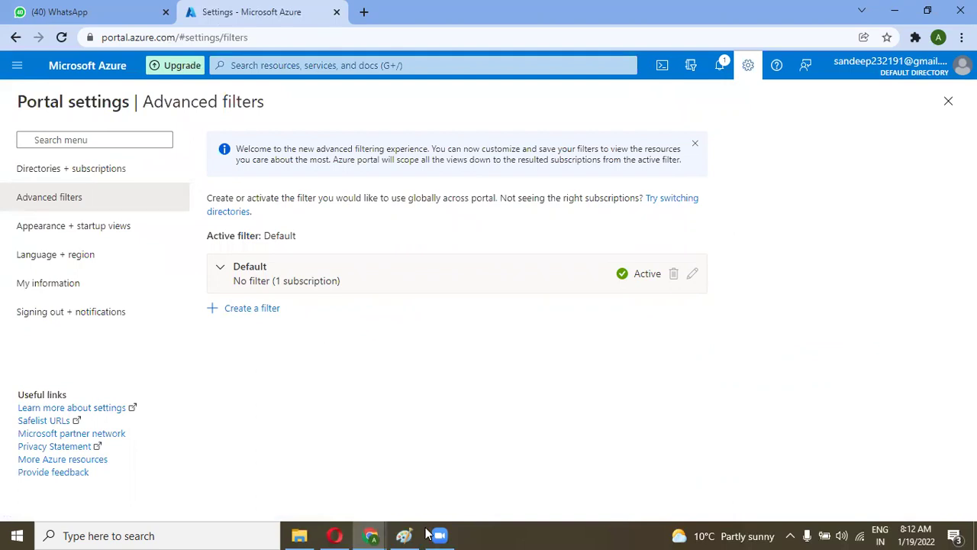
{"action": "mouse_move", "coordinate": [371, 534]}
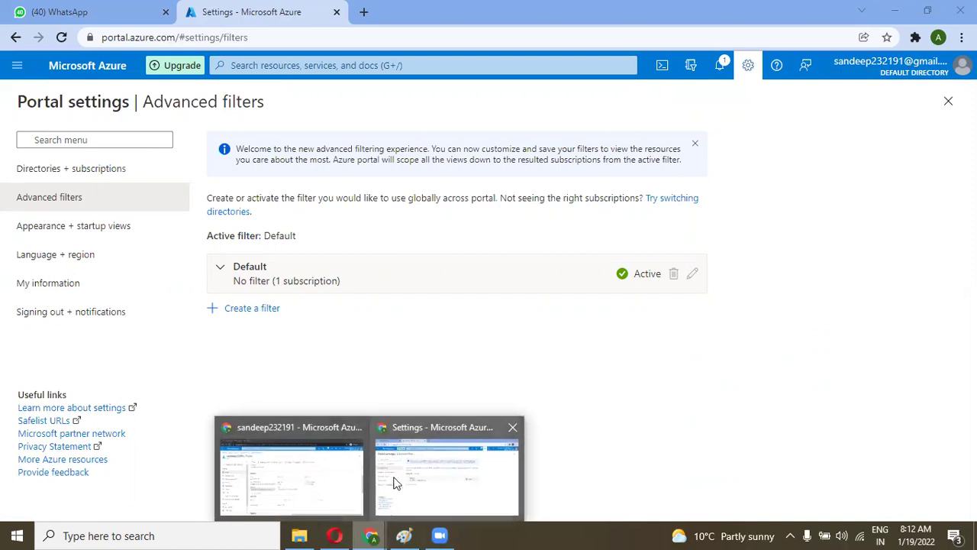
Step: Resend the guest user's invitation from its management options and copy the Invitation URL
{"action": "left_click", "coordinate": [341, 504]}
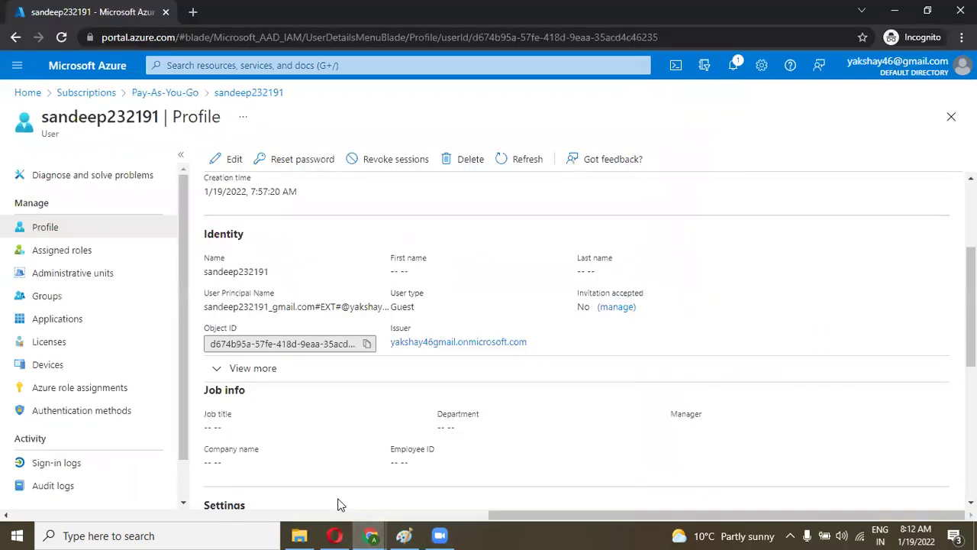
{"action": "left_click", "coordinate": [612, 306]}
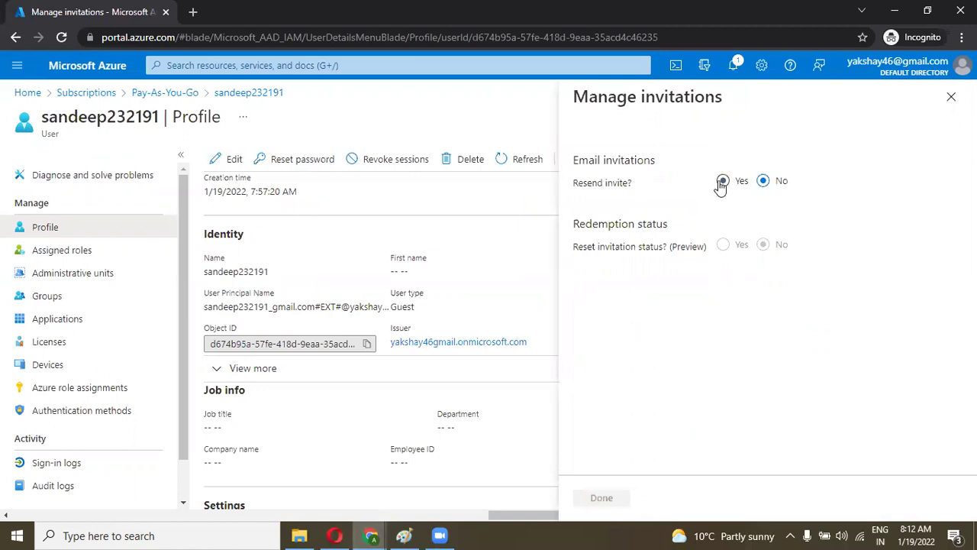
{"action": "left_click", "coordinate": [721, 183]}
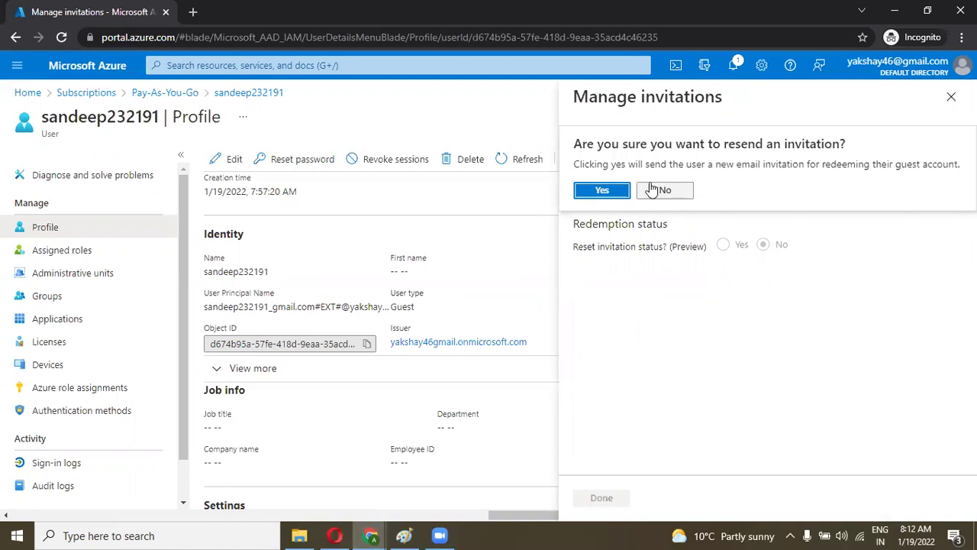
{"action": "left_click", "coordinate": [604, 191]}
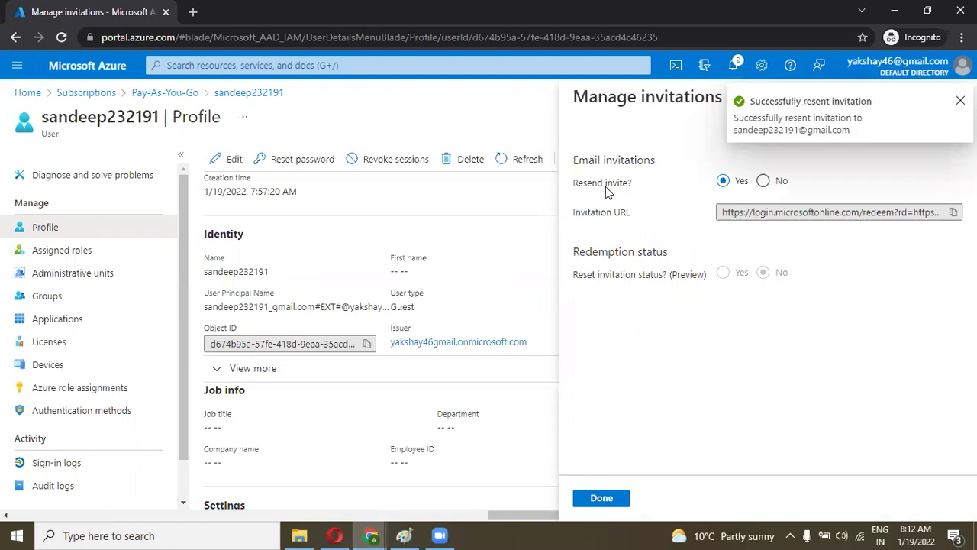
{"action": "left_click", "coordinate": [954, 214]}
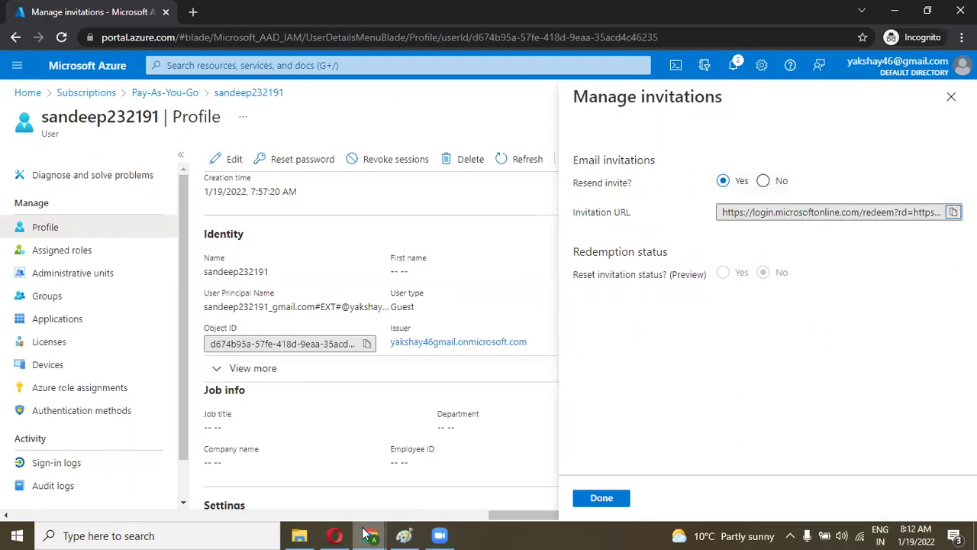
{"action": "left_click", "coordinate": [620, 500]}
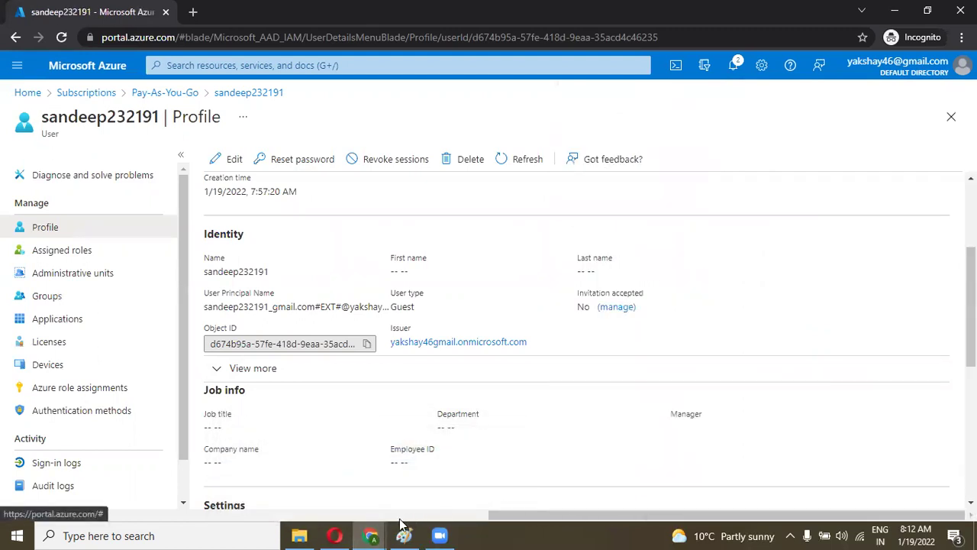
{"action": "left_click", "coordinate": [371, 536]}
{"action": "left_click", "coordinate": [343, 499]}
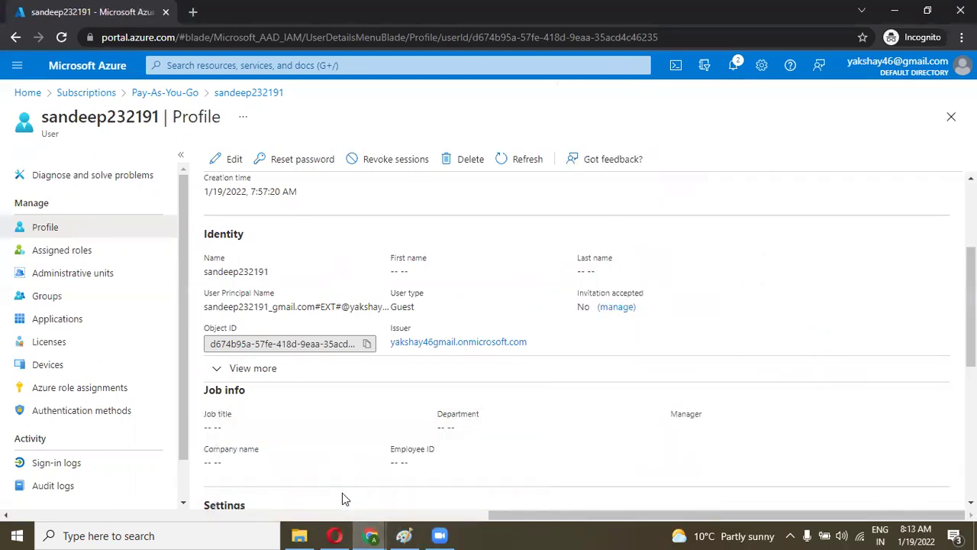
Step: Load the copied invitation redeem link in a new tab and accept the Default Directory's permissions
{"action": "left_click", "coordinate": [192, 11]}
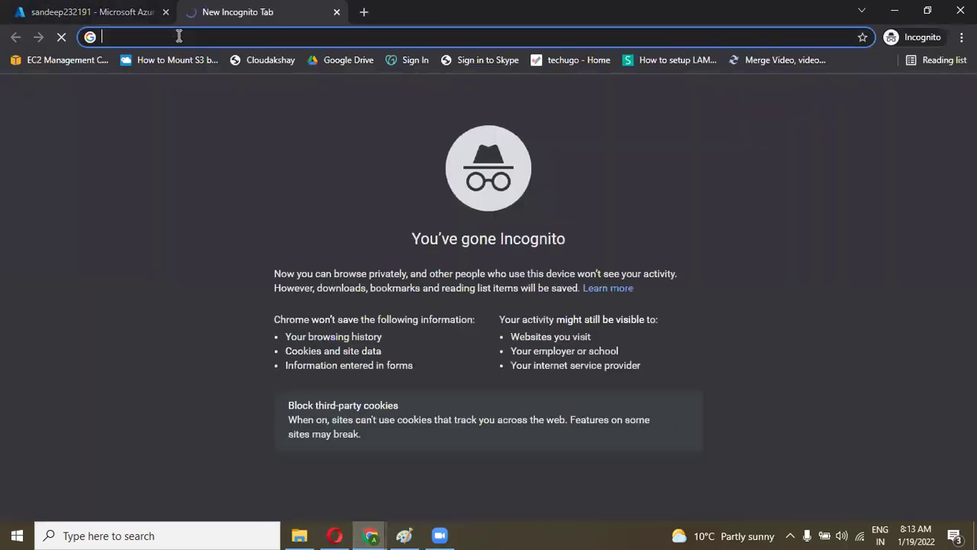
{"action": "left_click", "coordinate": [371, 535]}
{"action": "left_click", "coordinate": [421, 498]}
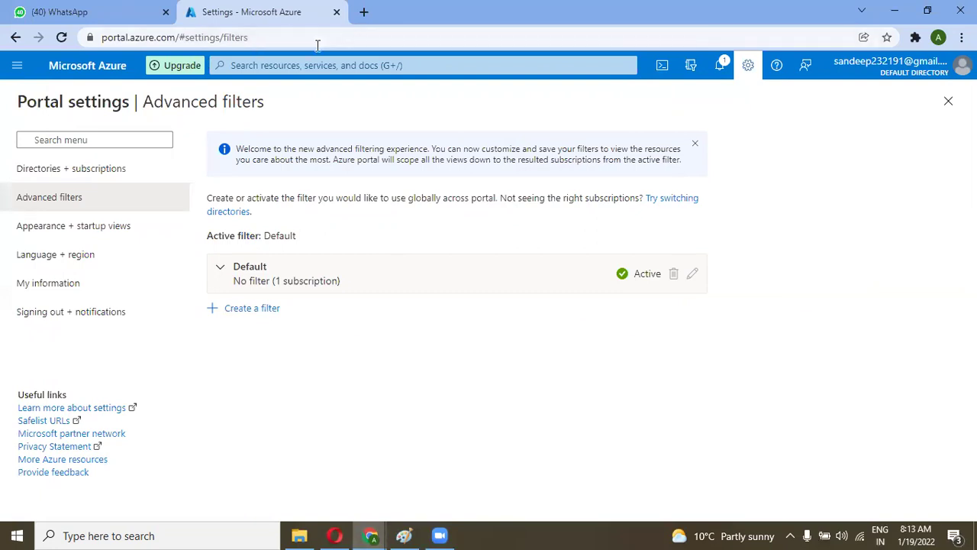
{"action": "left_click", "coordinate": [362, 12]}
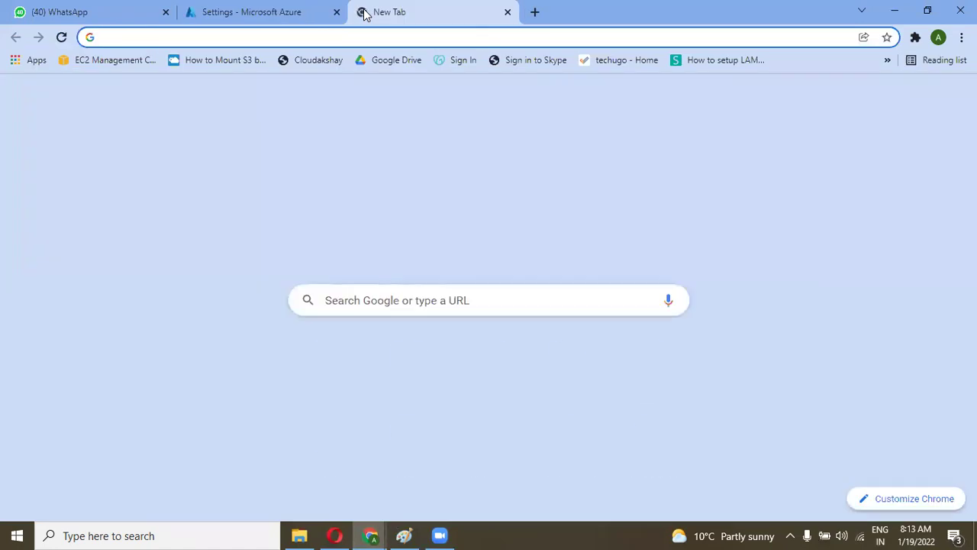
{"action": "key", "text": "ctrl+v"}
{"action": "key", "text": "Return"}
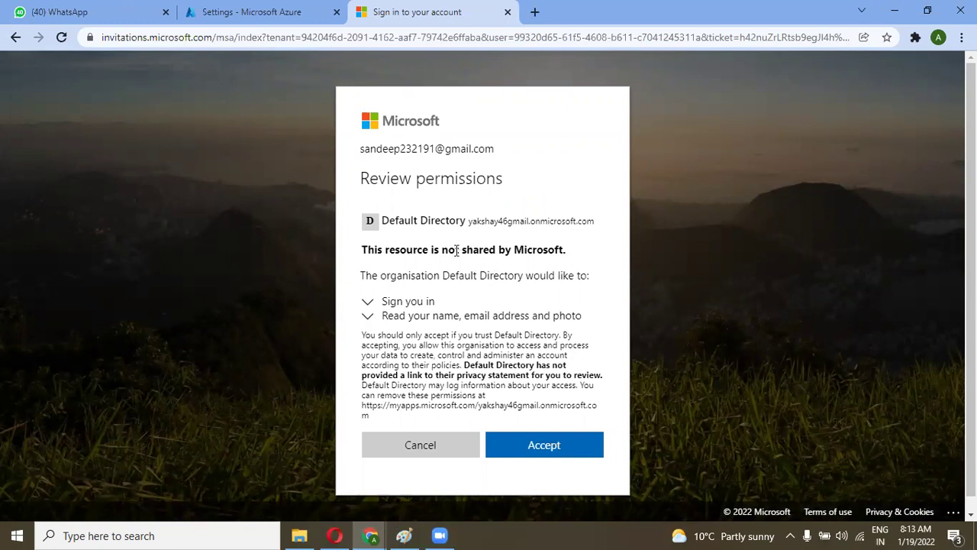
{"action": "left_click", "coordinate": [509, 450]}
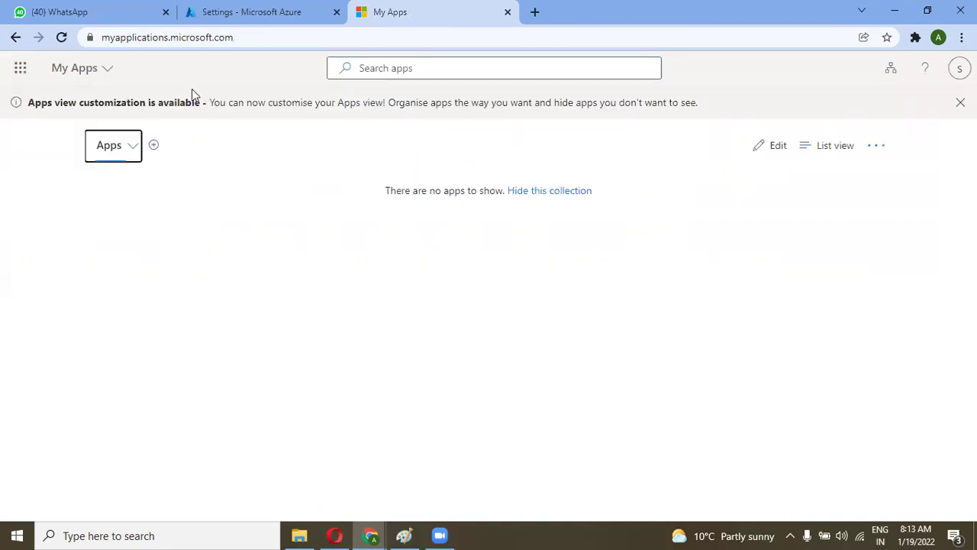
Step: Check the My Apps app list, confirming the guest account has no apps available
{"action": "left_click", "coordinate": [20, 75]}
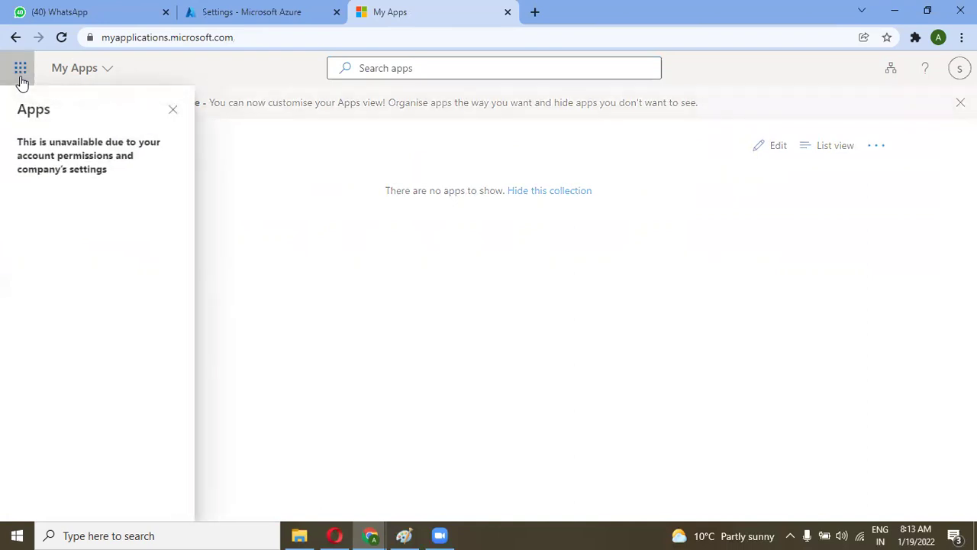
{"action": "left_click", "coordinate": [265, 182]}
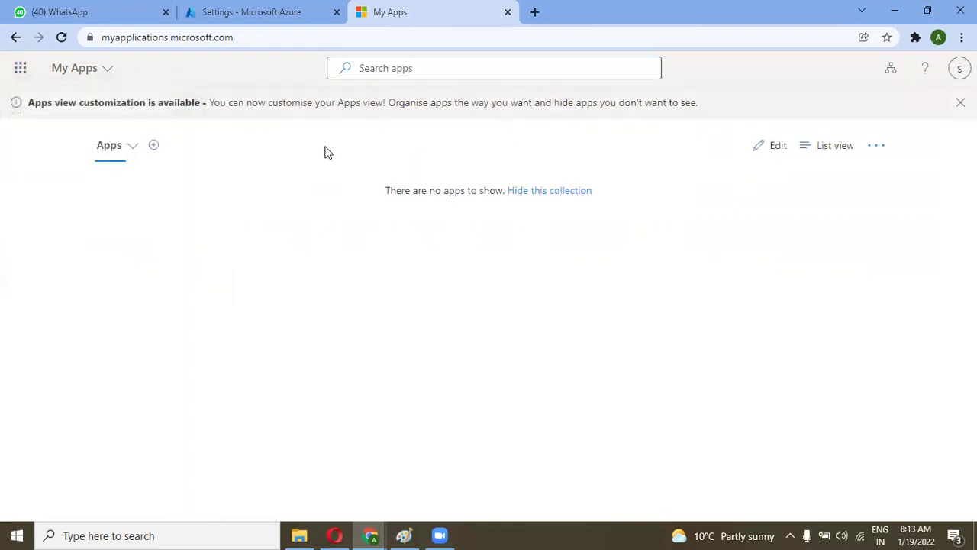
{"action": "left_click", "coordinate": [458, 68]}
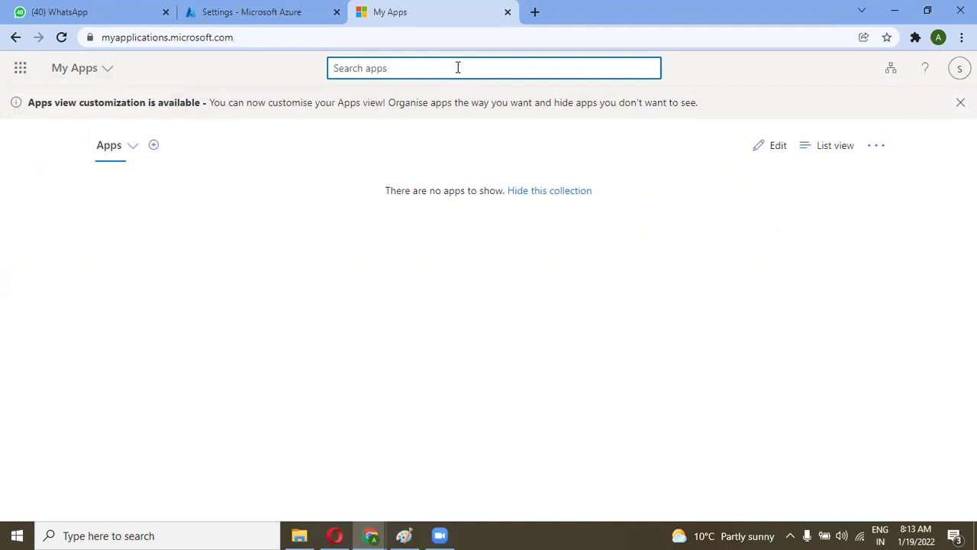
{"action": "left_click", "coordinate": [546, 192]}
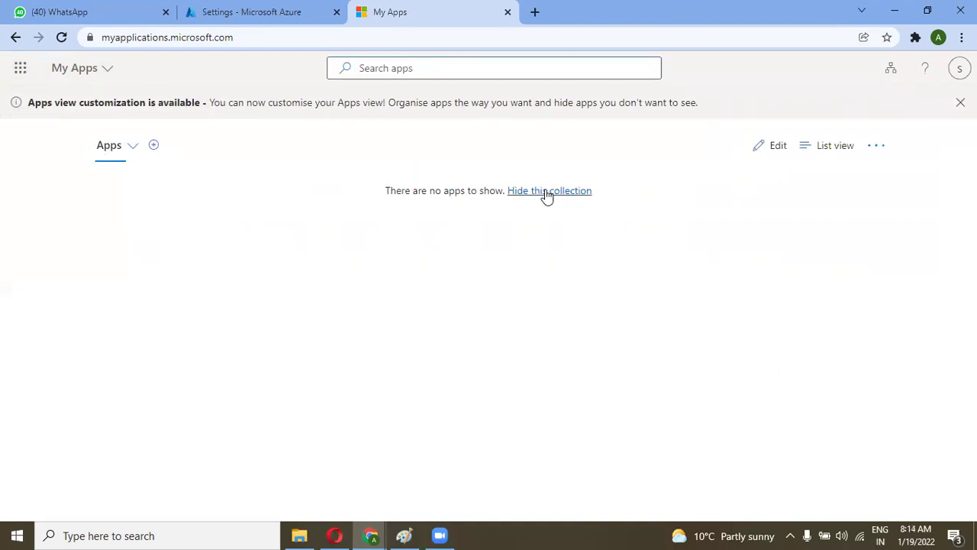
{"action": "left_click", "coordinate": [955, 70]}
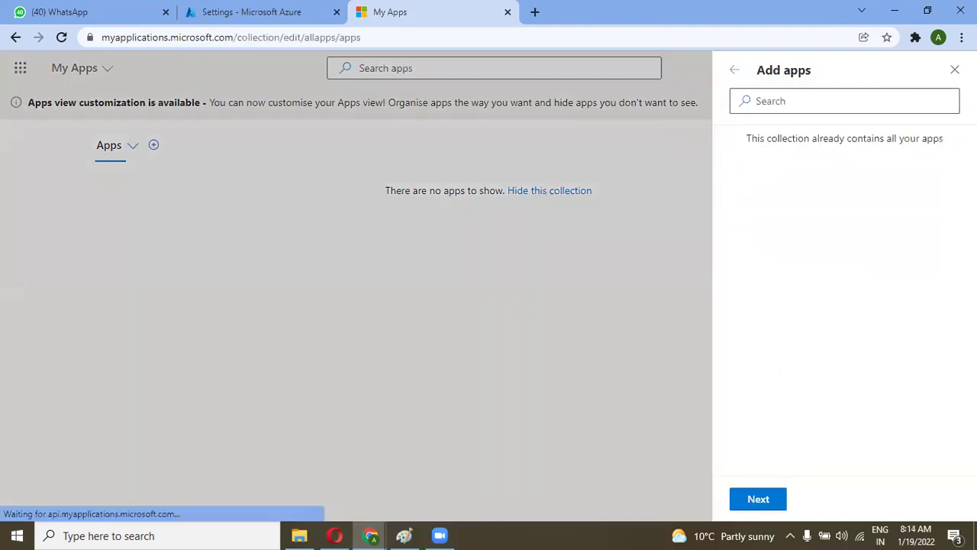
Step: Reload the Azure portal tab and go to the Subscriptions list
{"action": "left_click", "coordinate": [284, 10]}
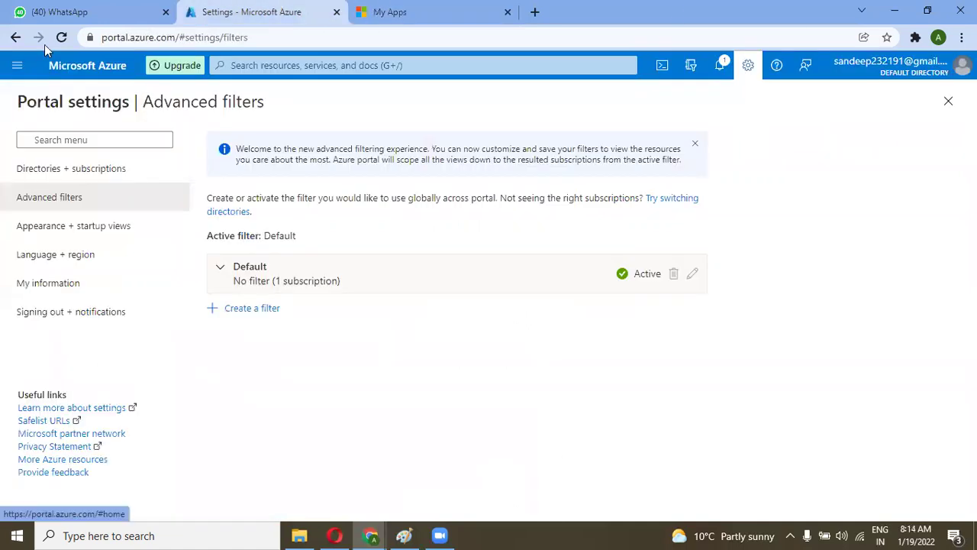
{"action": "left_click", "coordinate": [62, 38]}
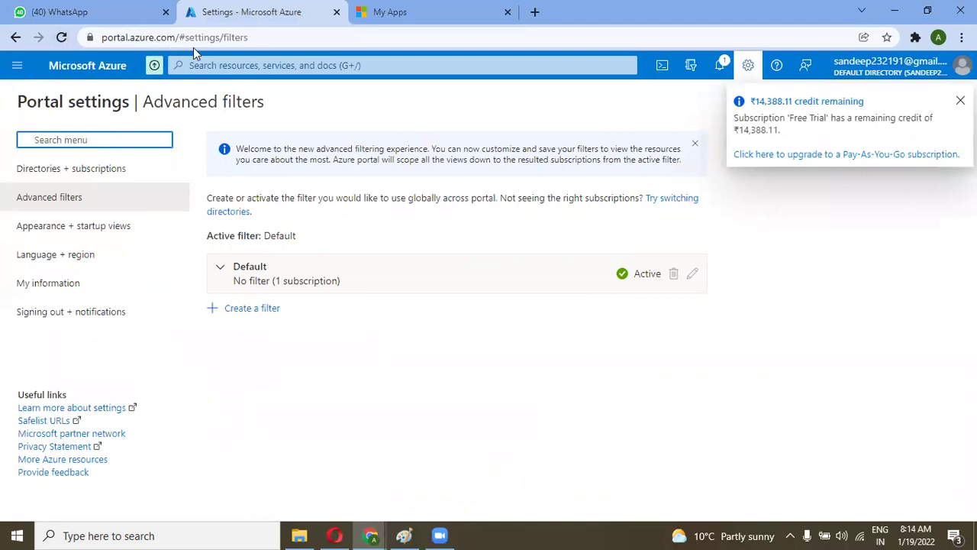
{"action": "left_click", "coordinate": [224, 65]}
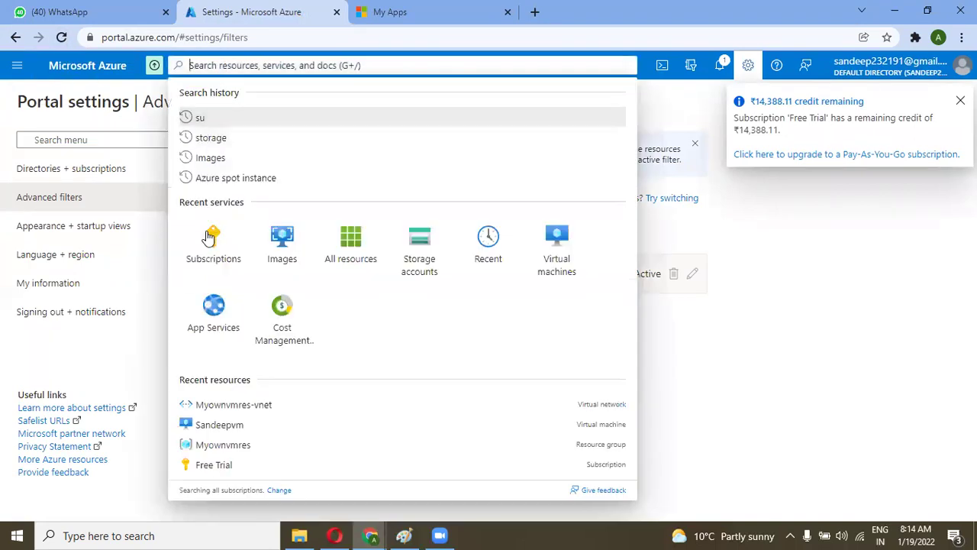
{"action": "left_click", "coordinate": [212, 245]}
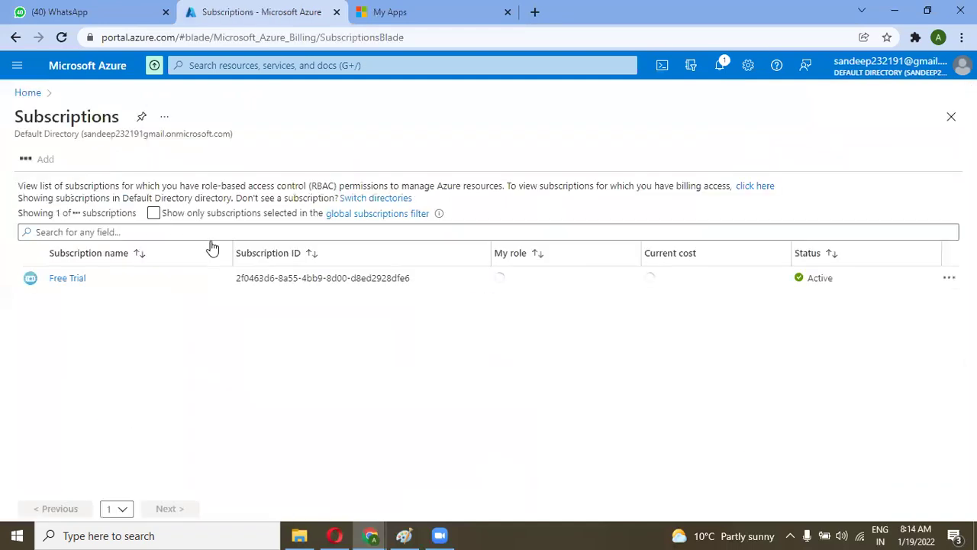
{"action": "left_click", "coordinate": [61, 40]}
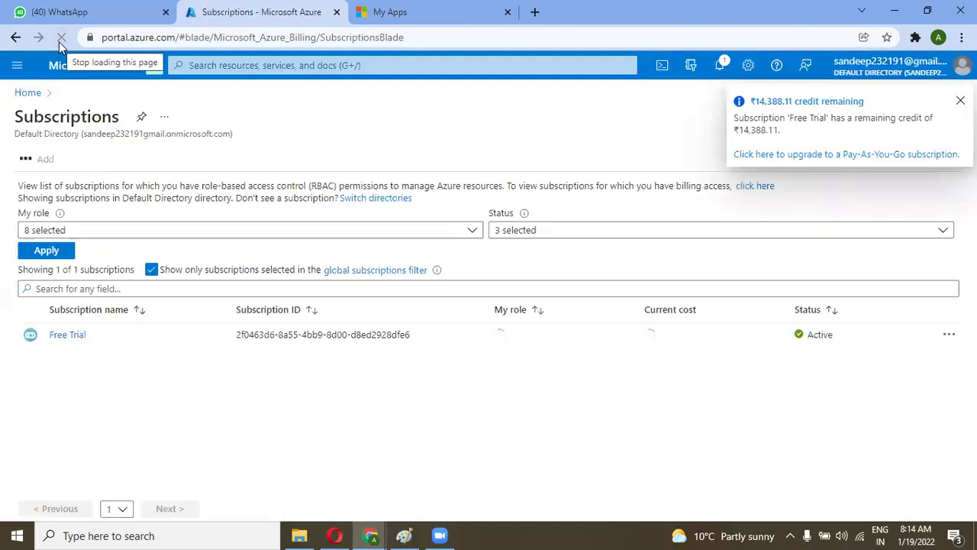
Step: Recheck the empty apps list on My Apps and select the current web address
{"action": "left_click", "coordinate": [377, 6]}
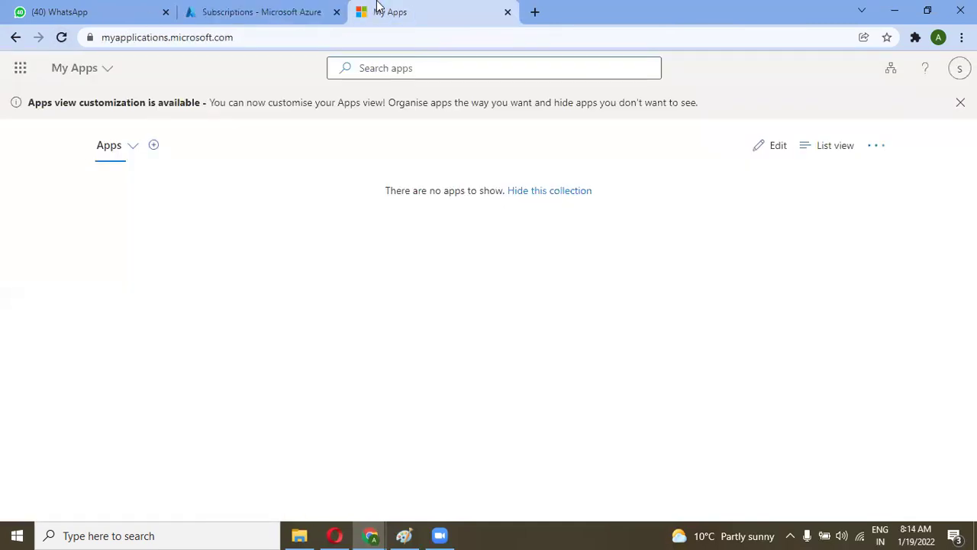
{"action": "left_click", "coordinate": [20, 68]}
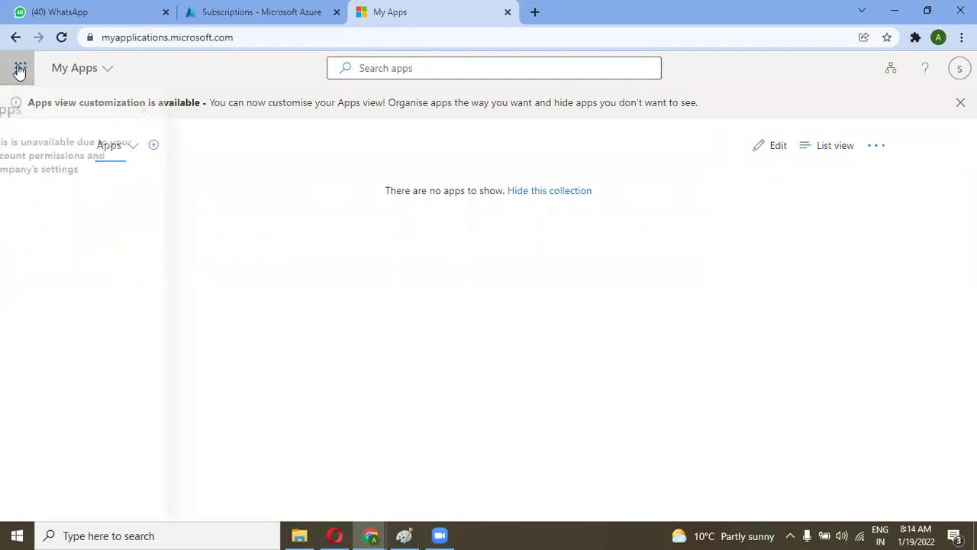
{"action": "left_click_drag", "start_coordinate": [36, 143], "coordinate": [135, 177]}
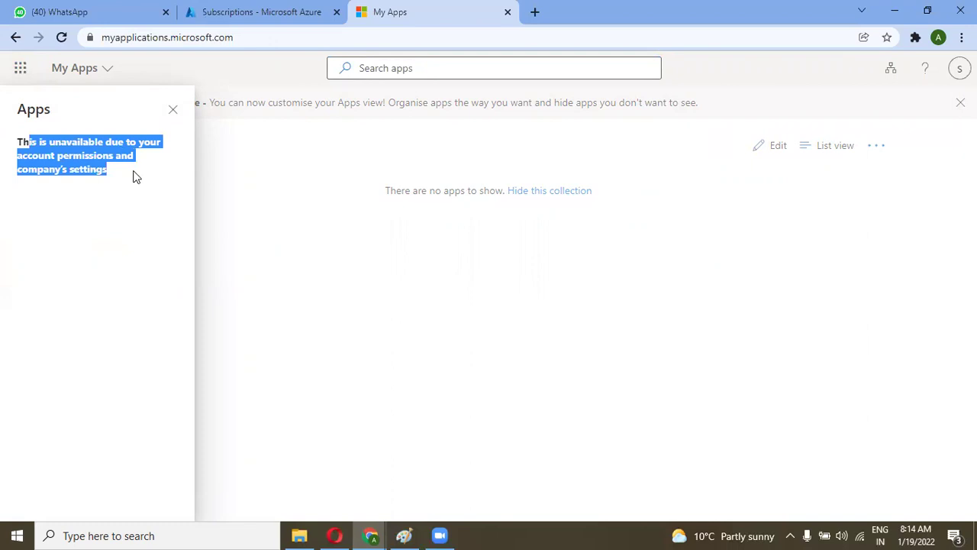
{"action": "left_click", "coordinate": [114, 170]}
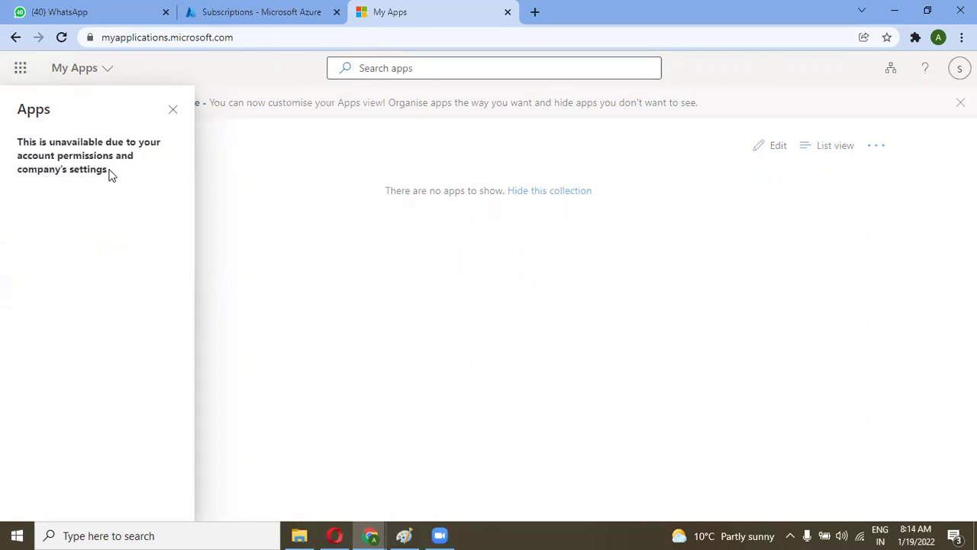
{"action": "left_click", "coordinate": [224, 166]}
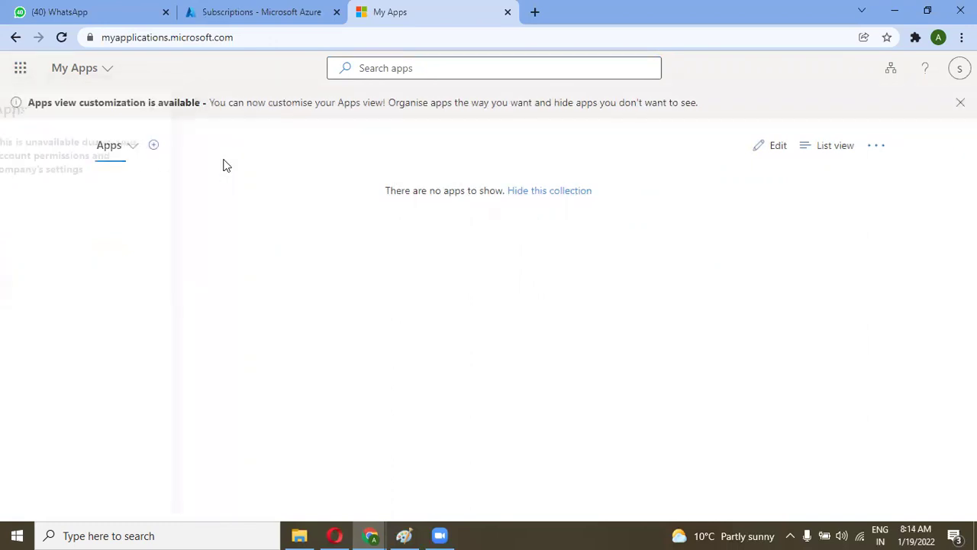
{"action": "left_click", "coordinate": [283, 37]}
Step: Go to portal.azure.com and open the Directories + subscriptions settings
{"action": "type", "text": "portal"}
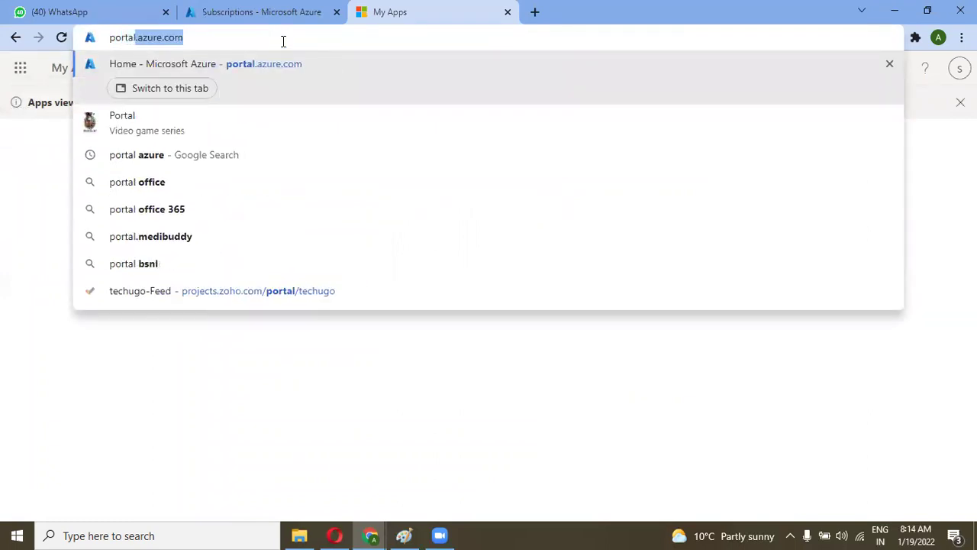
{"action": "key", "text": "Return"}
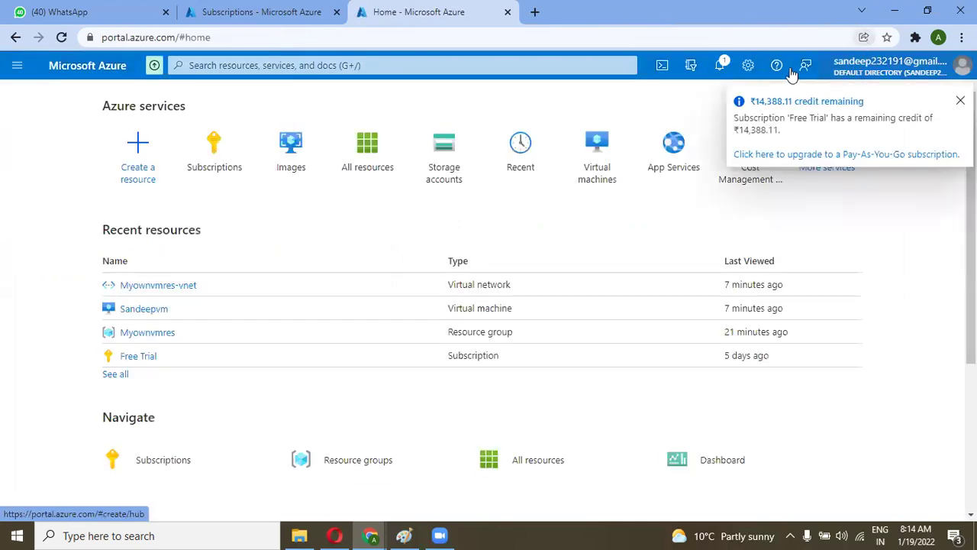
{"action": "left_click", "coordinate": [691, 66]}
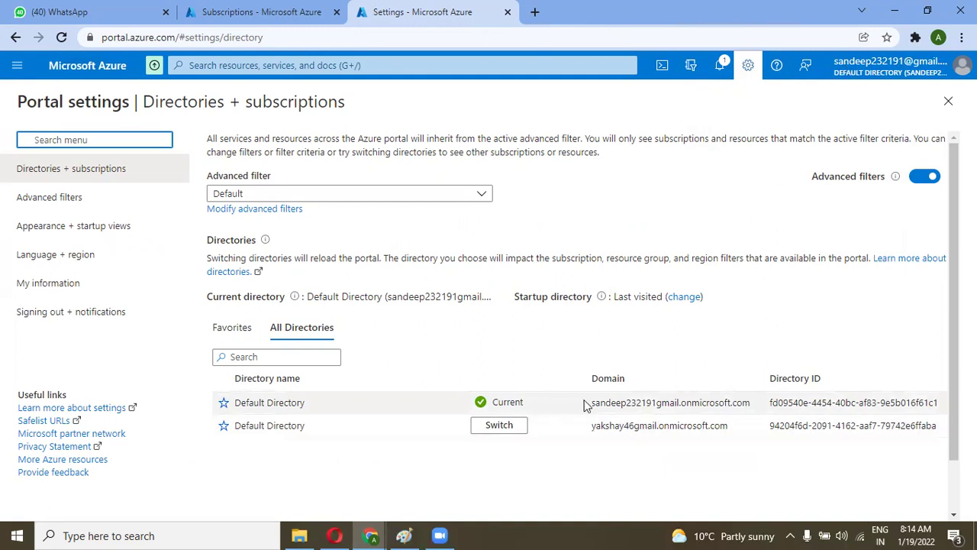
Step: Highlight the current and invited Default Directory domain names in the directory list
{"action": "left_click_drag", "start_coordinate": [594, 401], "coordinate": [639, 402]}
{"action": "left_click_drag", "start_coordinate": [657, 403], "coordinate": [668, 405]}
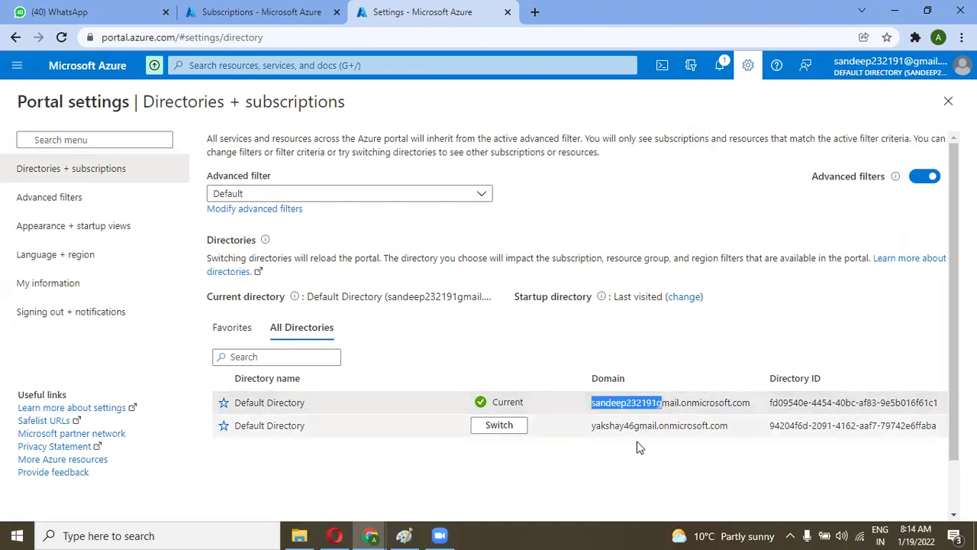
{"action": "left_click", "coordinate": [626, 456]}
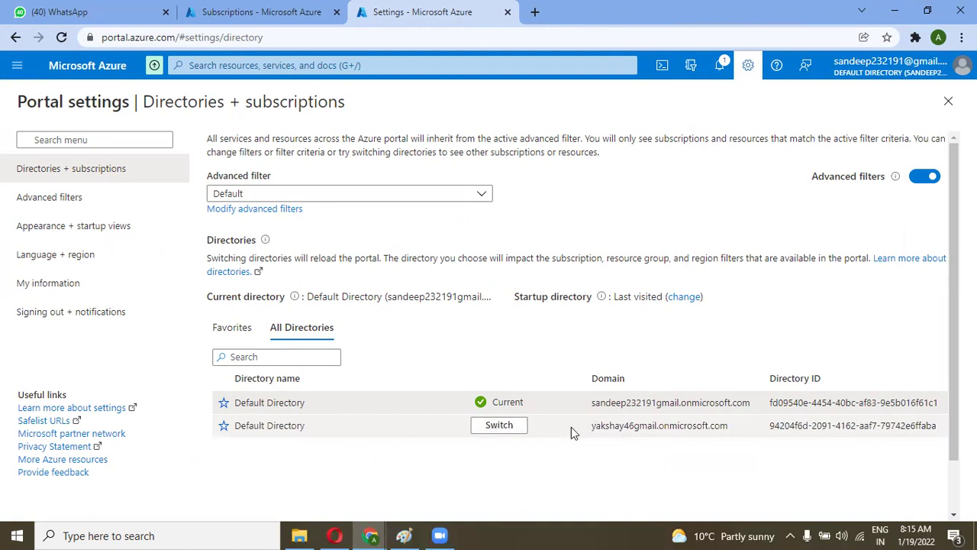
{"action": "left_click_drag", "start_coordinate": [591, 430], "coordinate": [664, 422]}
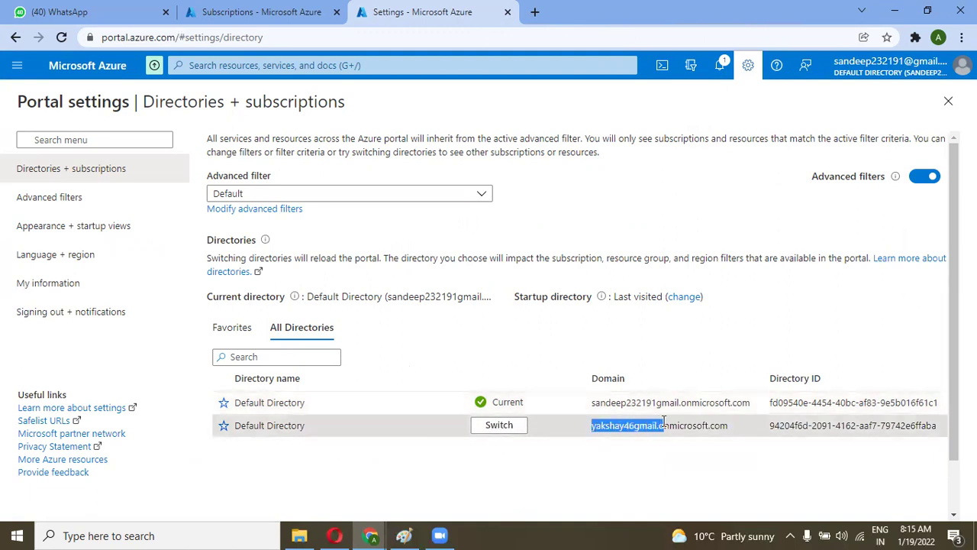
{"action": "left_click", "coordinate": [617, 474]}
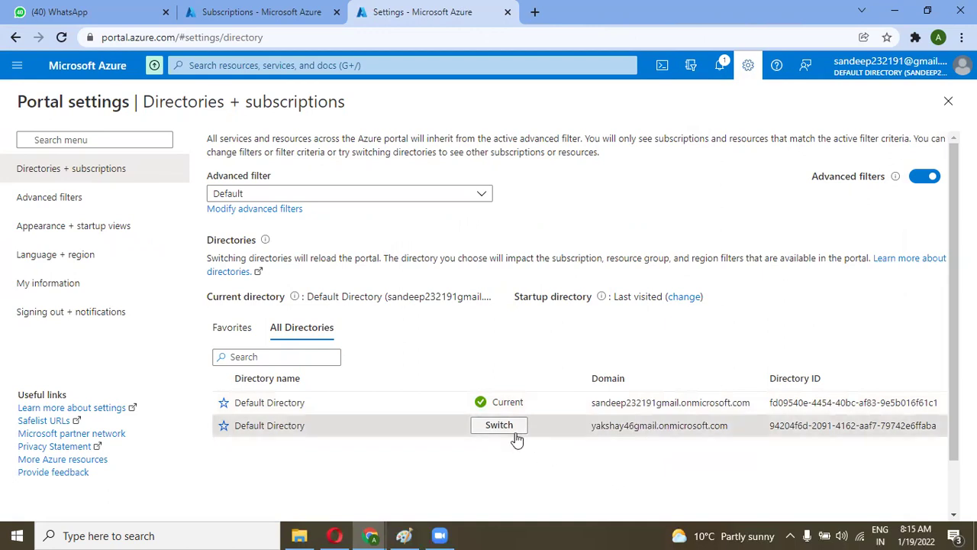
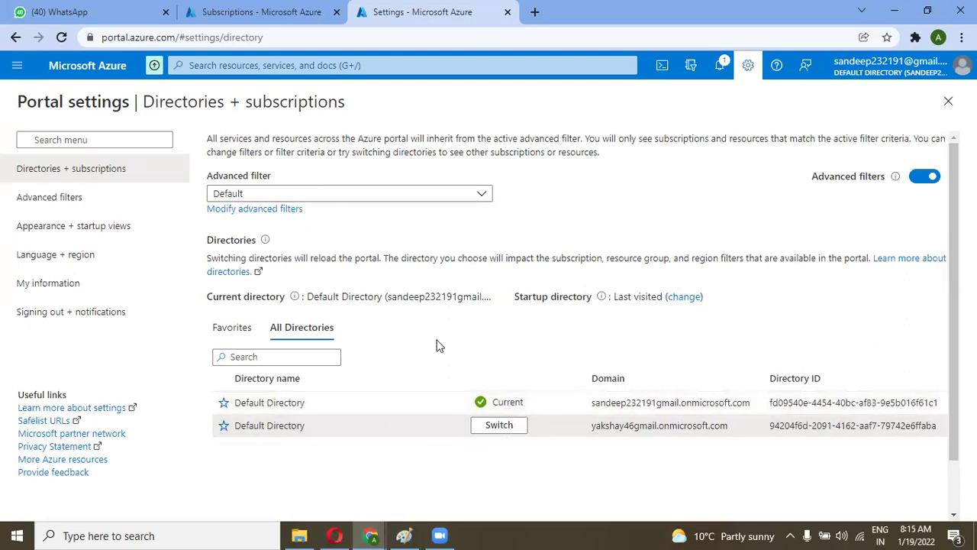
Step: From Home, open Myownvmres-vnet and show its Peerings page, which lists no peerings
{"action": "left_click", "coordinate": [304, 9]}
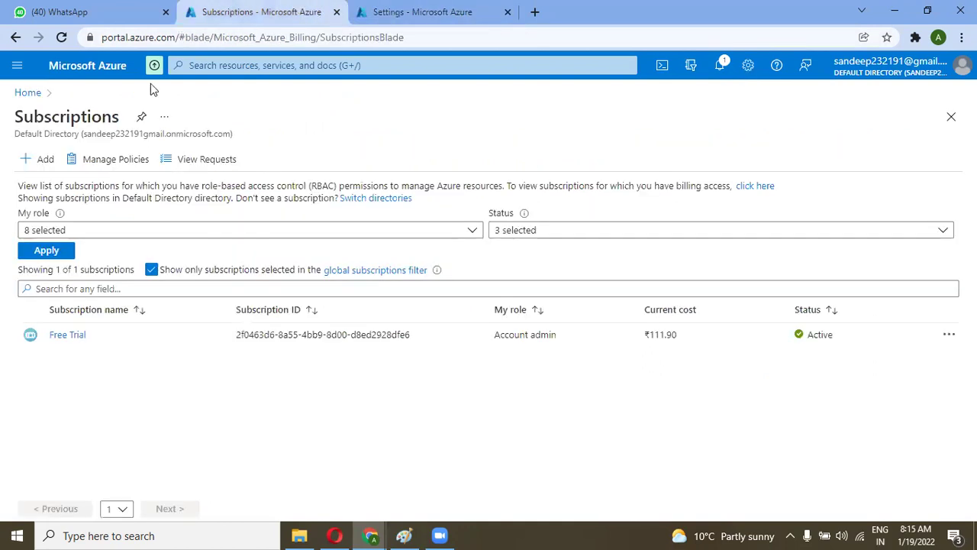
{"action": "left_click", "coordinate": [32, 92]}
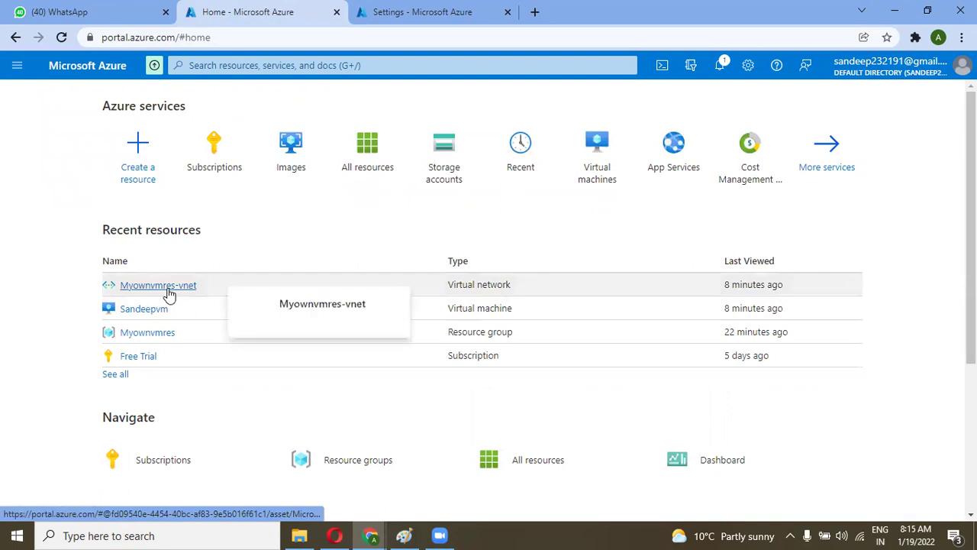
{"action": "left_click", "coordinate": [158, 286]}
{"action": "scroll", "coordinate": [182, 198], "scroll_direction": "down", "scroll_amount": 1}
{"action": "left_click_drag", "start_coordinate": [182, 198], "coordinate": [184, 267]}
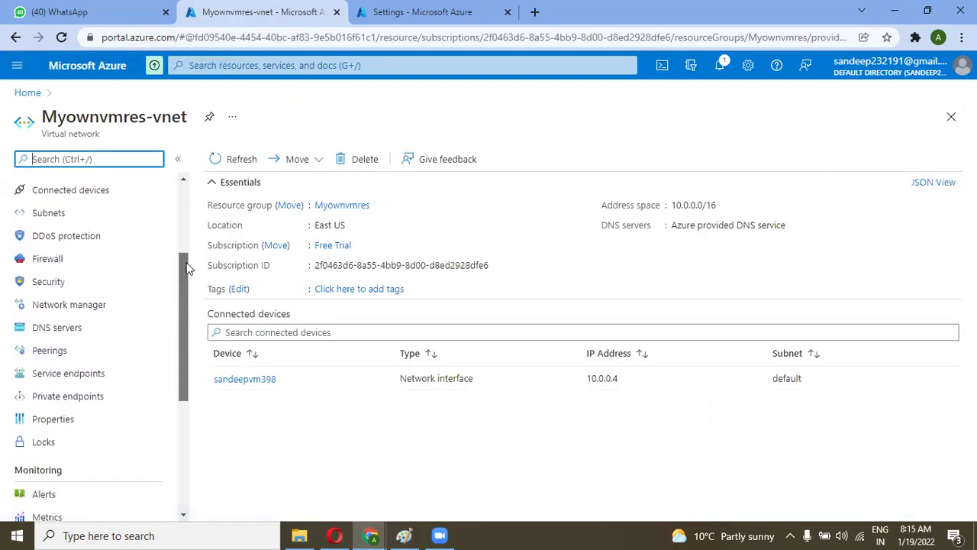
{"action": "left_click", "coordinate": [95, 349]}
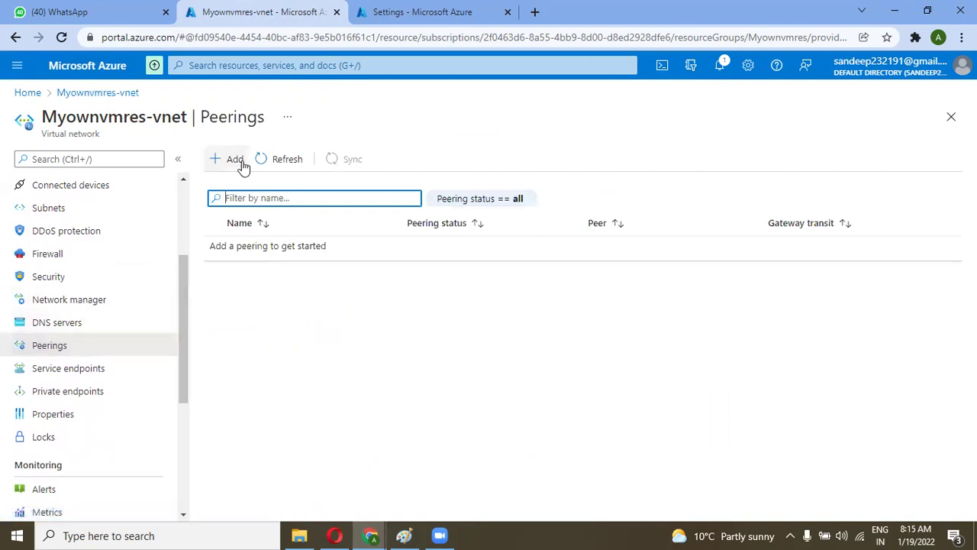
Step: Start a new peering with remote link name sandeep_akshay and enable 'I know my resource ID'
{"action": "left_click", "coordinate": [233, 159]}
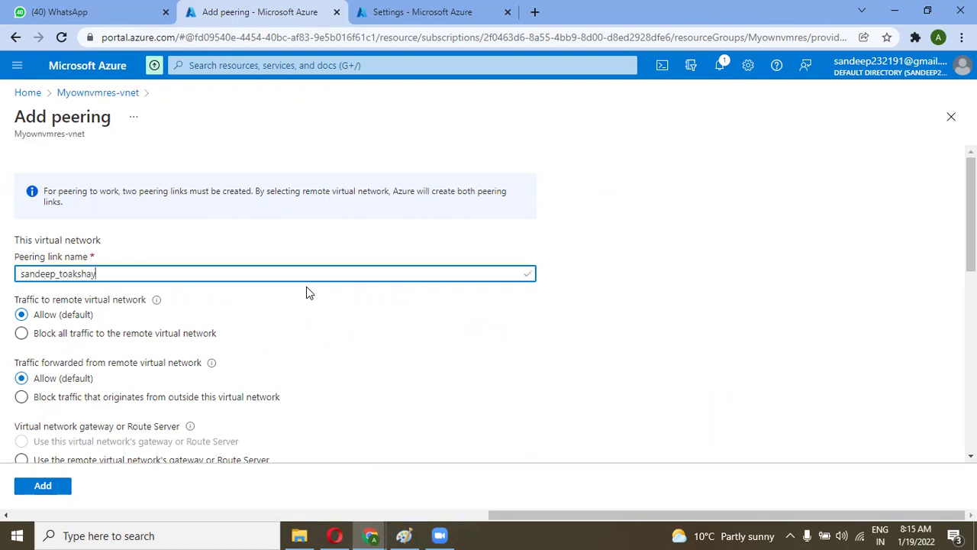
{"action": "scroll", "coordinate": [307, 286], "scroll_direction": "down", "scroll_amount": 3}
{"action": "left_click", "coordinate": [197, 332]}
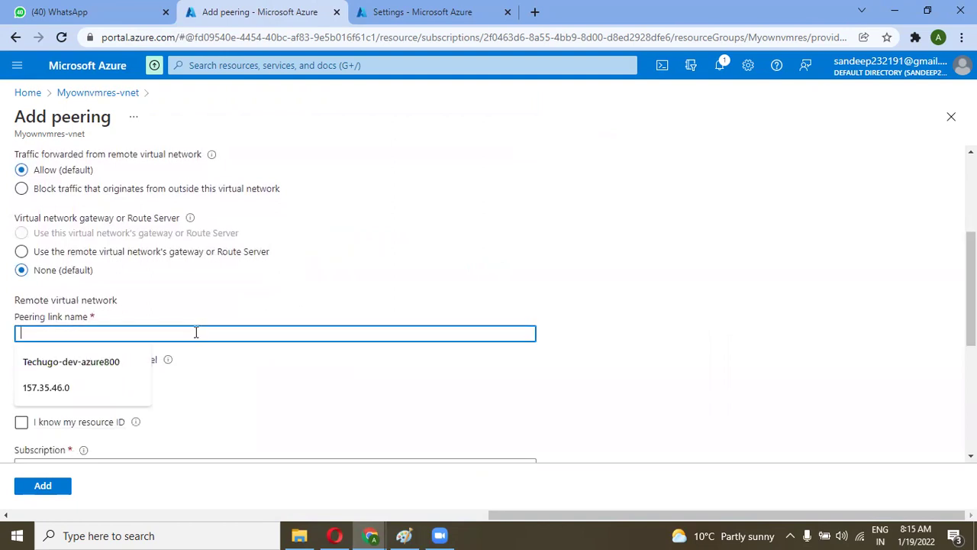
{"action": "type", "text": "sandeep"}
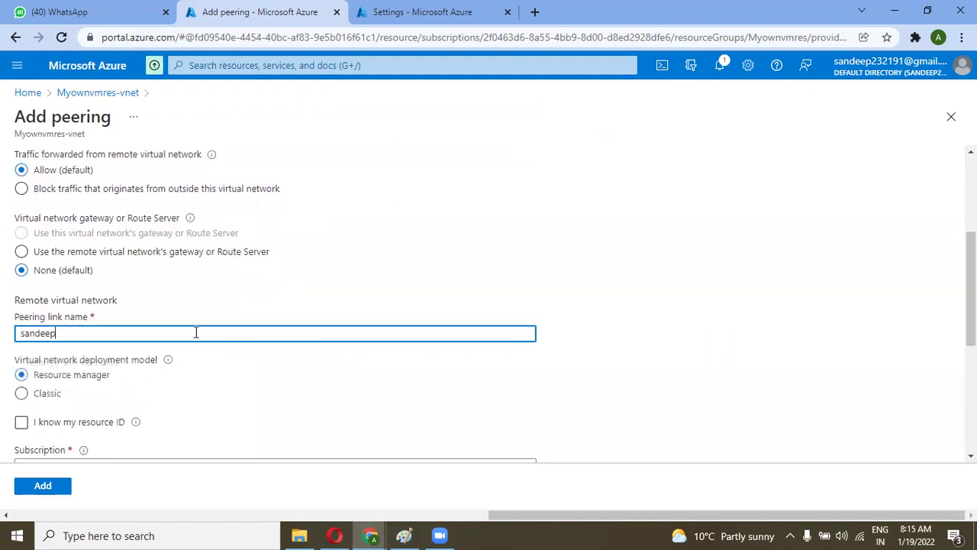
{"action": "type", "text": "_akshay"}
{"action": "scroll", "coordinate": [197, 333], "scroll_direction": "down", "scroll_amount": 1}
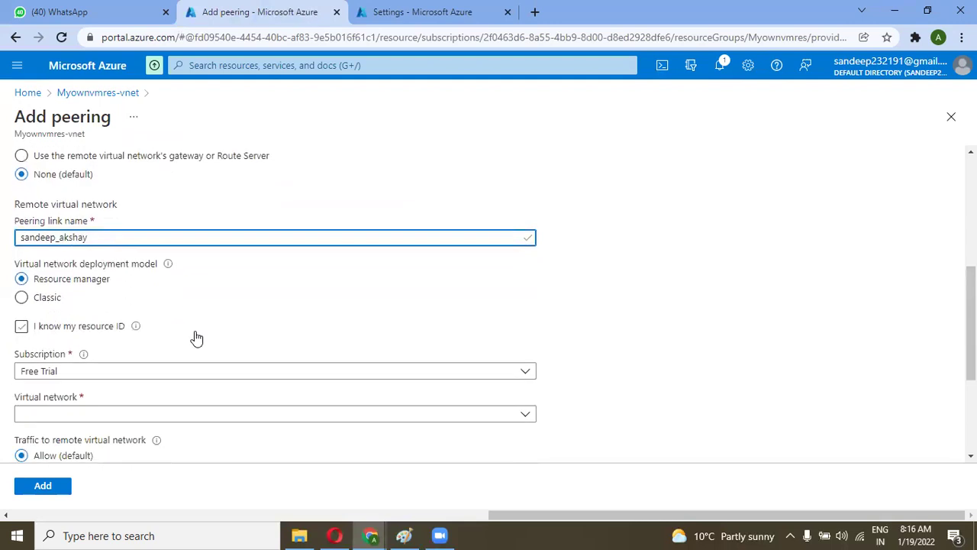
{"action": "left_click", "coordinate": [49, 329]}
{"action": "scroll", "coordinate": [170, 353], "scroll_direction": "down", "scroll_amount": 1}
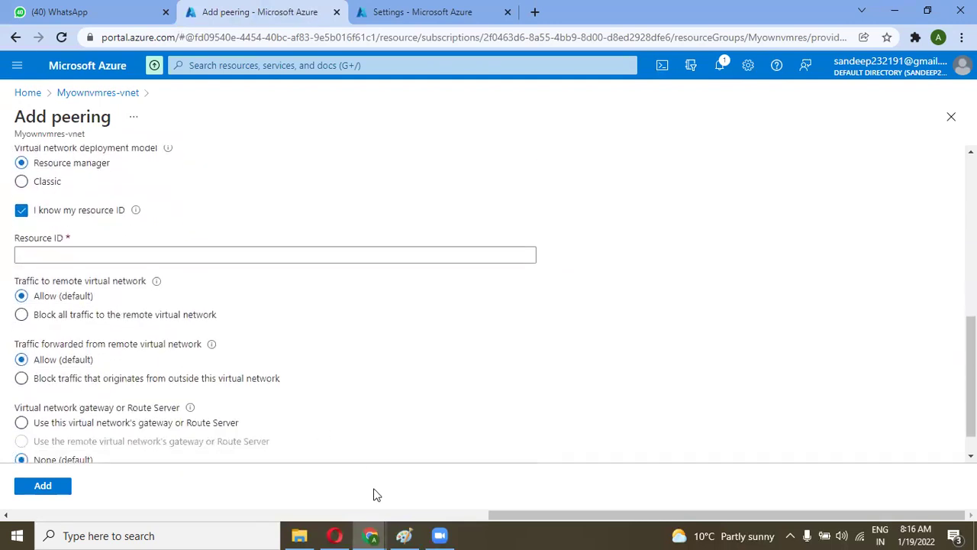
{"action": "mouse_move", "coordinate": [363, 534]}
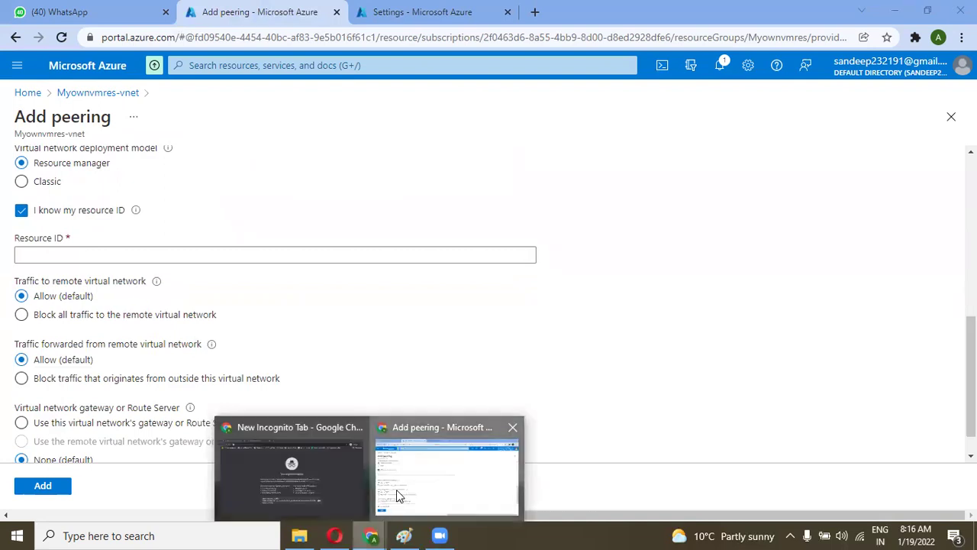
{"action": "left_click", "coordinate": [396, 495]}
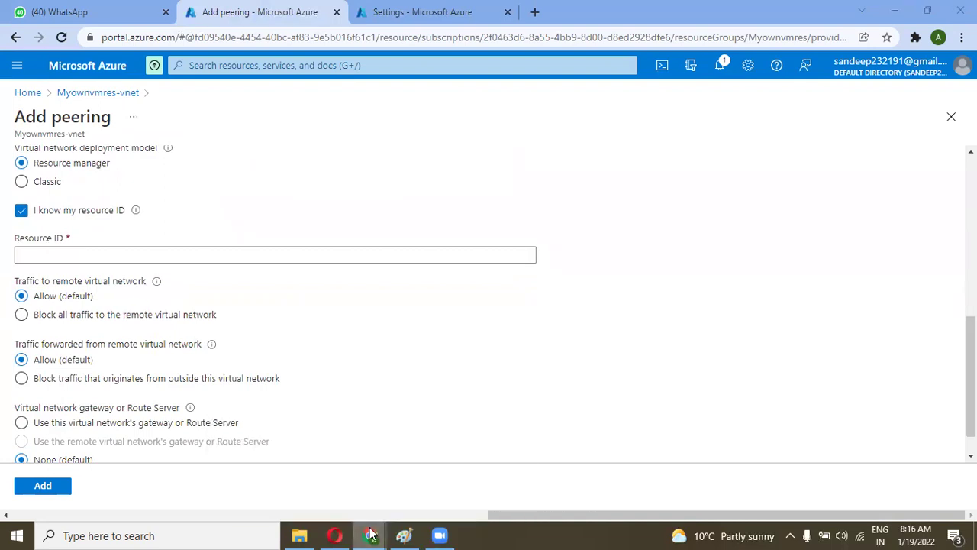
Step: In the other tenant's portal, copy Branch1-vnet's Resource ID from its Properties and return to the form
{"action": "left_click", "coordinate": [370, 534]}
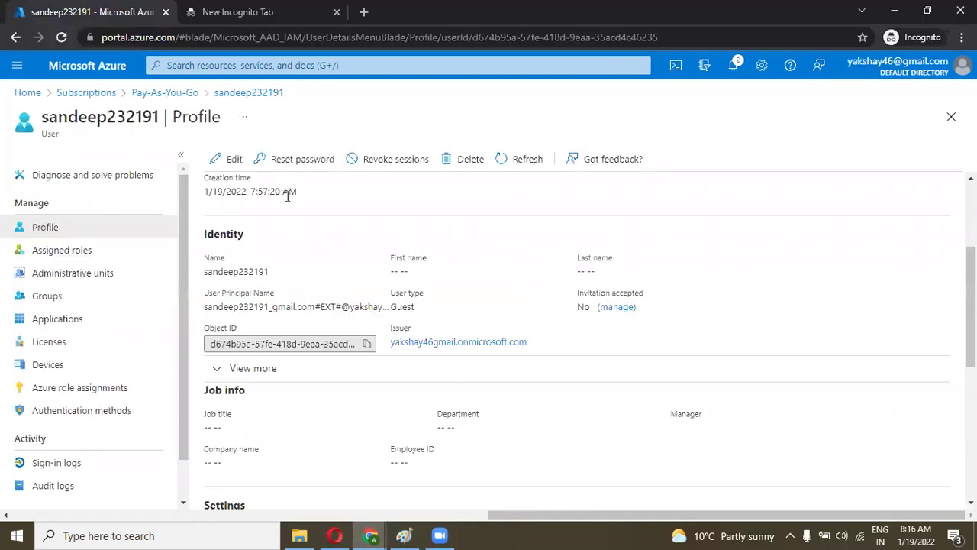
{"action": "scroll", "coordinate": [288, 197], "scroll_direction": "up", "scroll_amount": 3}
{"action": "left_click", "coordinate": [19, 93]}
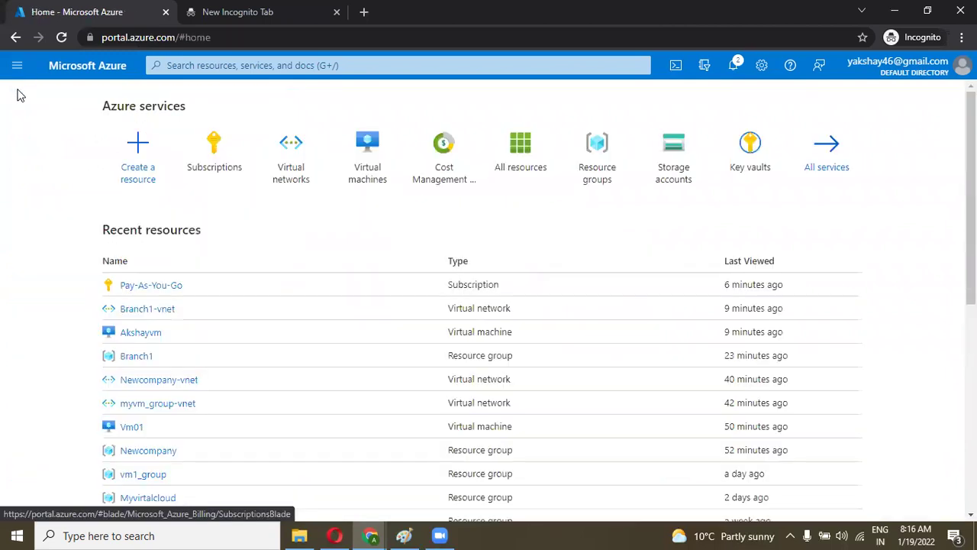
{"action": "left_click", "coordinate": [141, 313]}
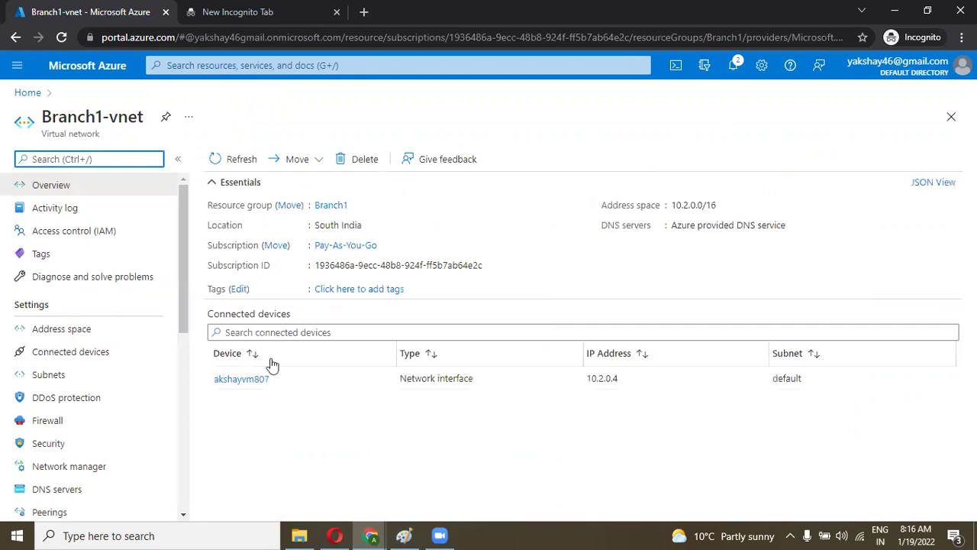
{"action": "left_click_drag", "start_coordinate": [183, 268], "coordinate": [193, 393]}
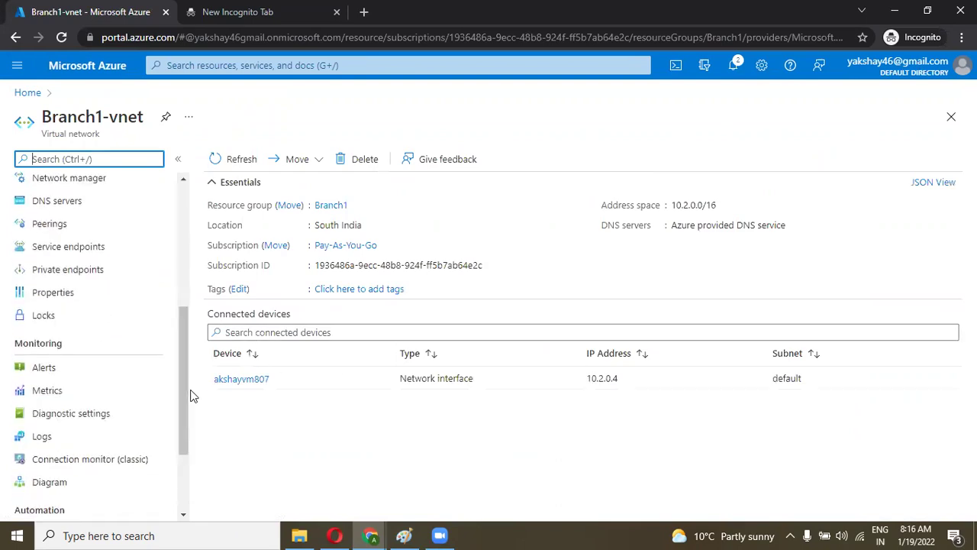
{"action": "left_click", "coordinate": [97, 295]}
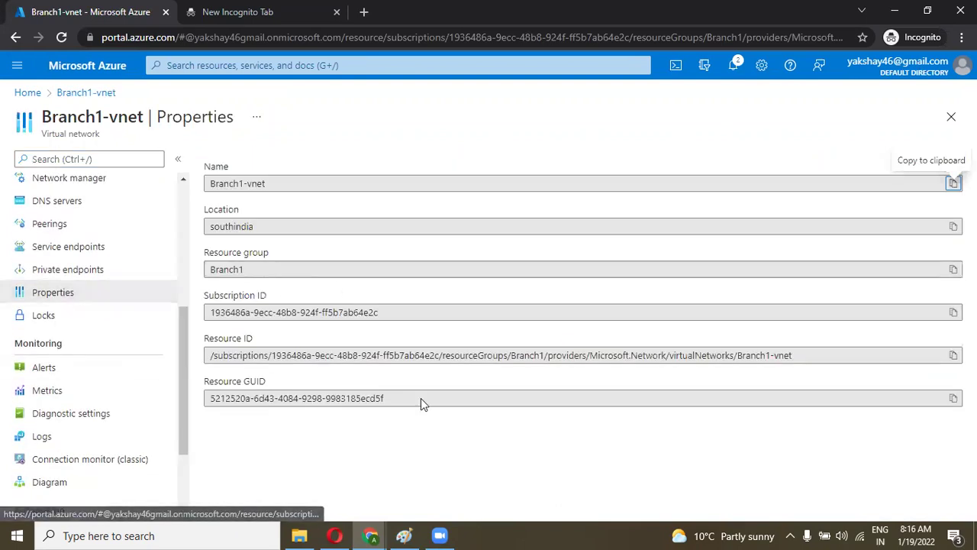
{"action": "left_click", "coordinate": [954, 355]}
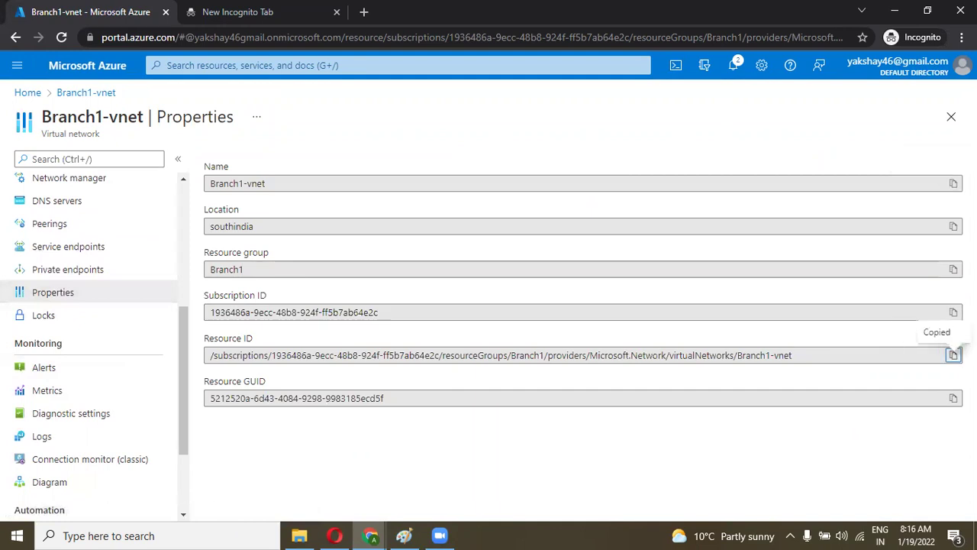
{"action": "left_click", "coordinate": [366, 529]}
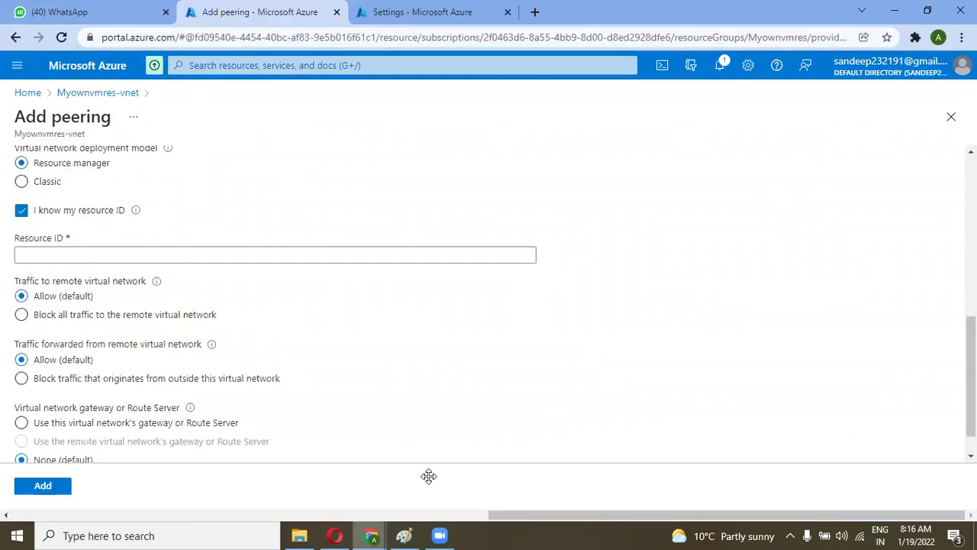
{"action": "left_click", "coordinate": [429, 476]}
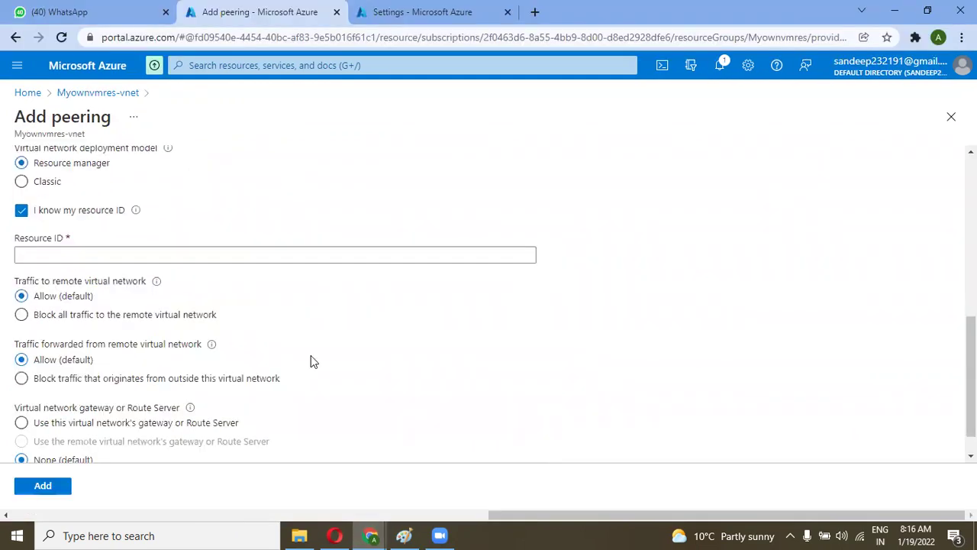
Step: Paste Branch1-vnet's resource ID, choose and authenticate the remote tenant directory, then add the peering
{"action": "left_click", "coordinate": [225, 259]}
{"action": "key", "text": "ctrl+v"}
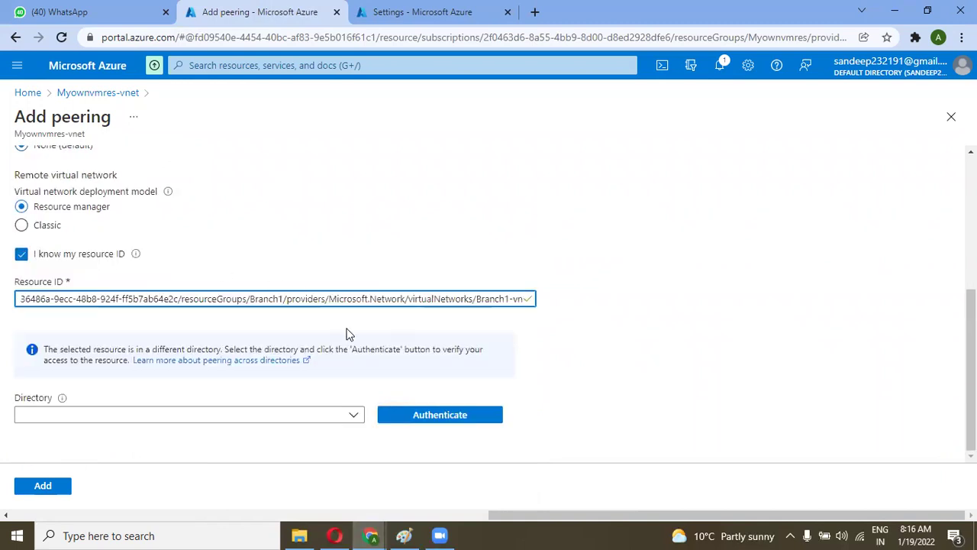
{"action": "left_click", "coordinate": [352, 416]}
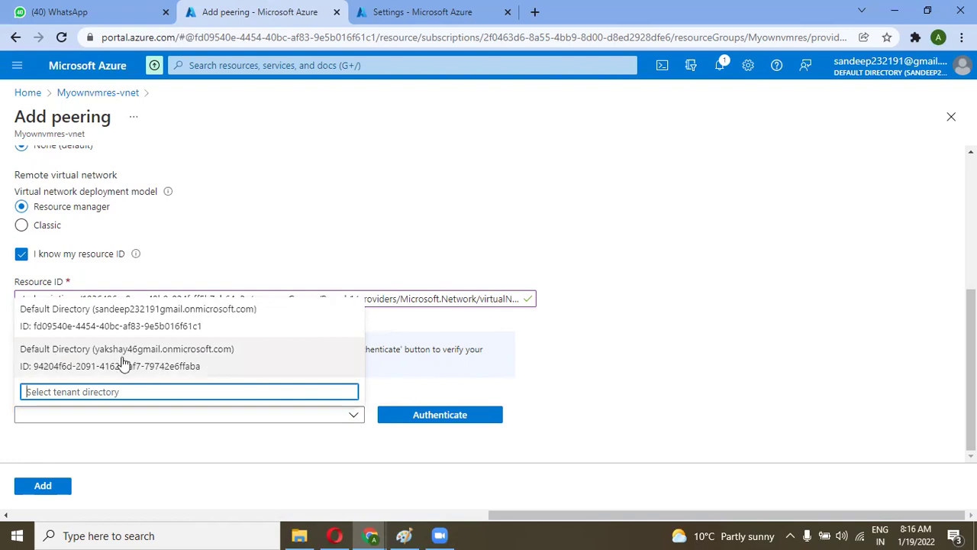
{"action": "left_click", "coordinate": [122, 358]}
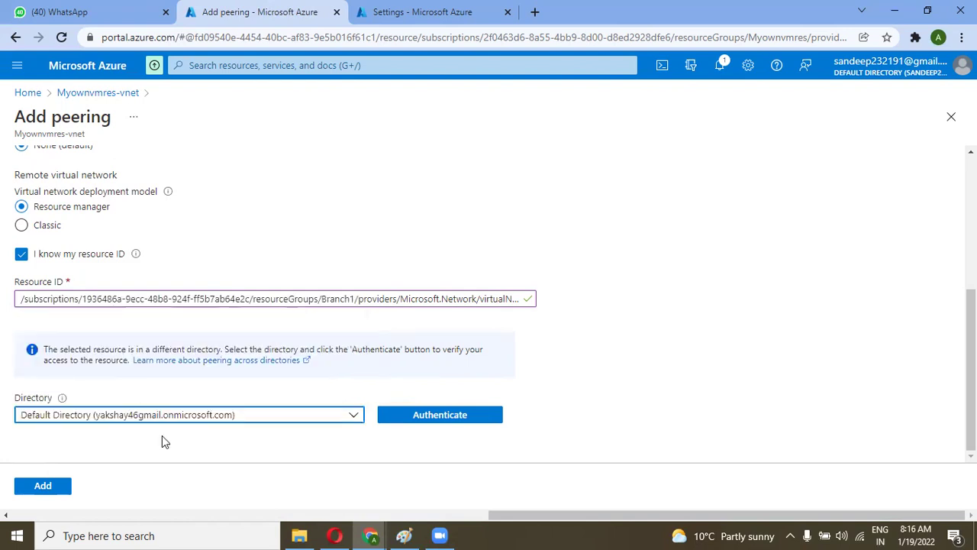
{"action": "left_click", "coordinate": [350, 414]}
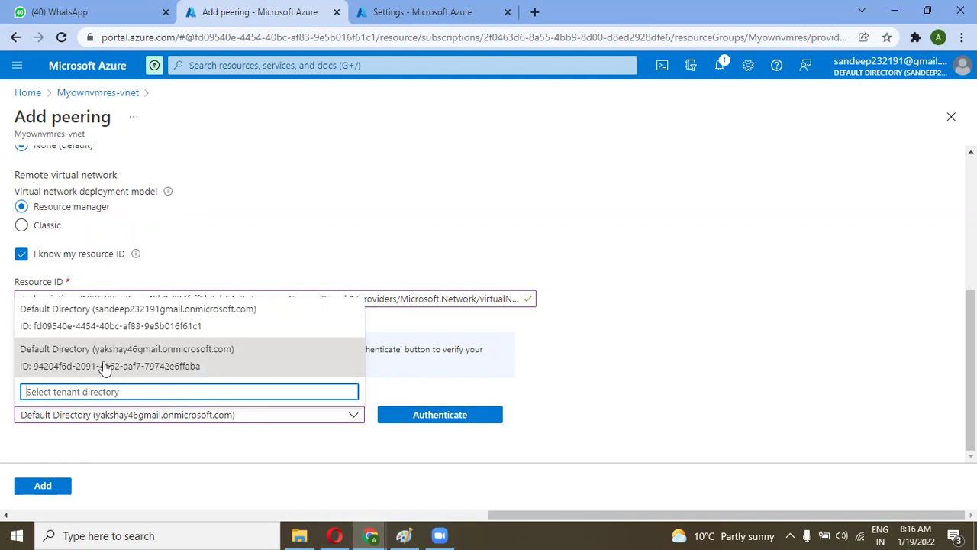
{"action": "left_click", "coordinate": [209, 440]}
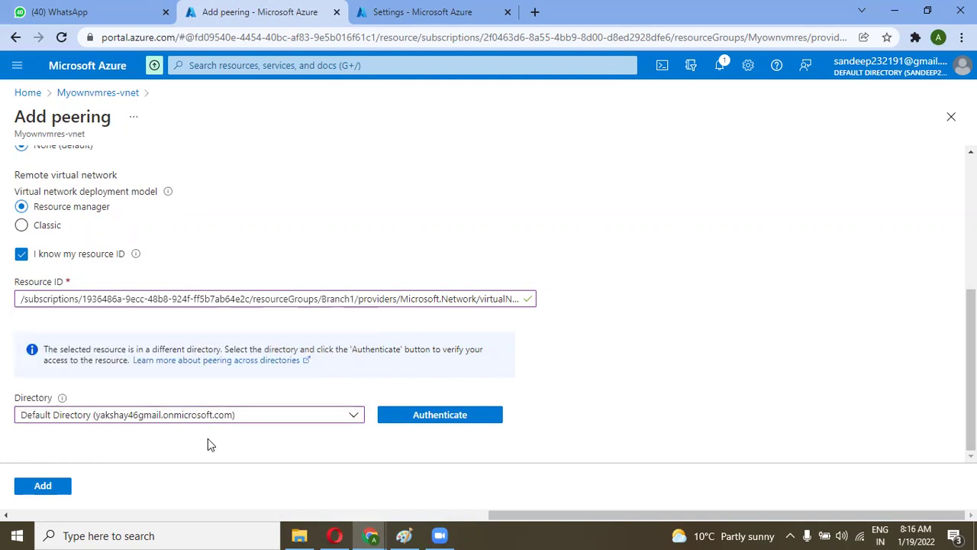
{"action": "left_click", "coordinate": [406, 421]}
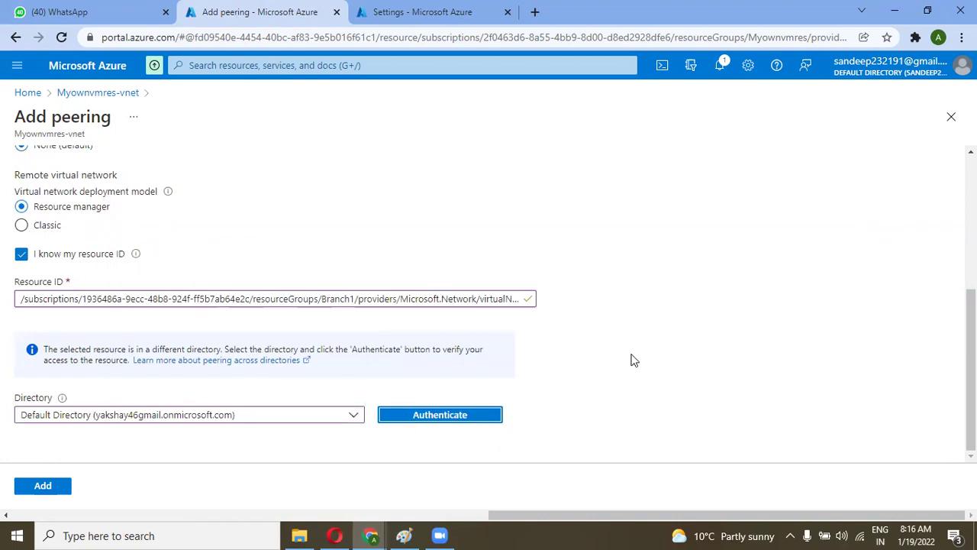
{"action": "left_click", "coordinate": [43, 486]}
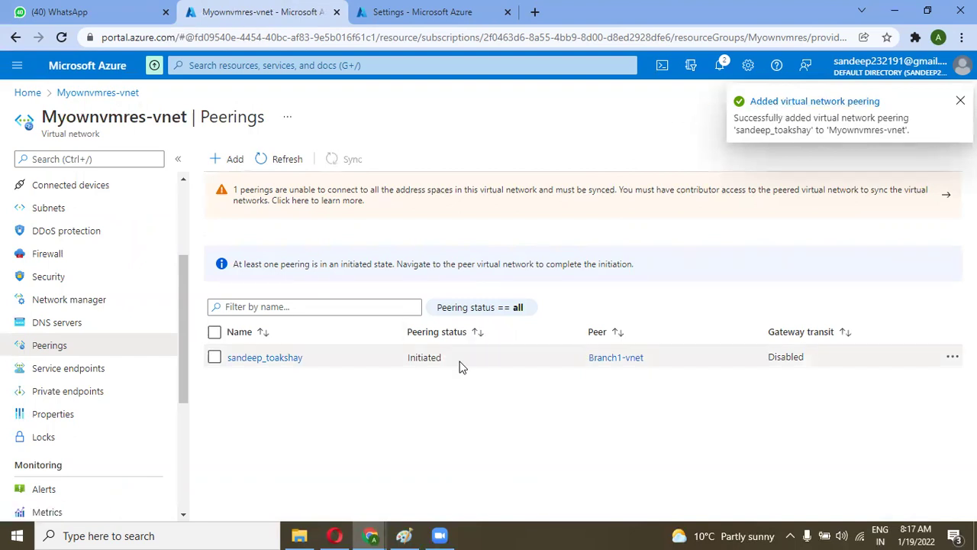
Step: Refresh the Peerings list to see sandeep_toakshay to Branch1-vnet still Initiated
{"action": "left_click", "coordinate": [265, 161]}
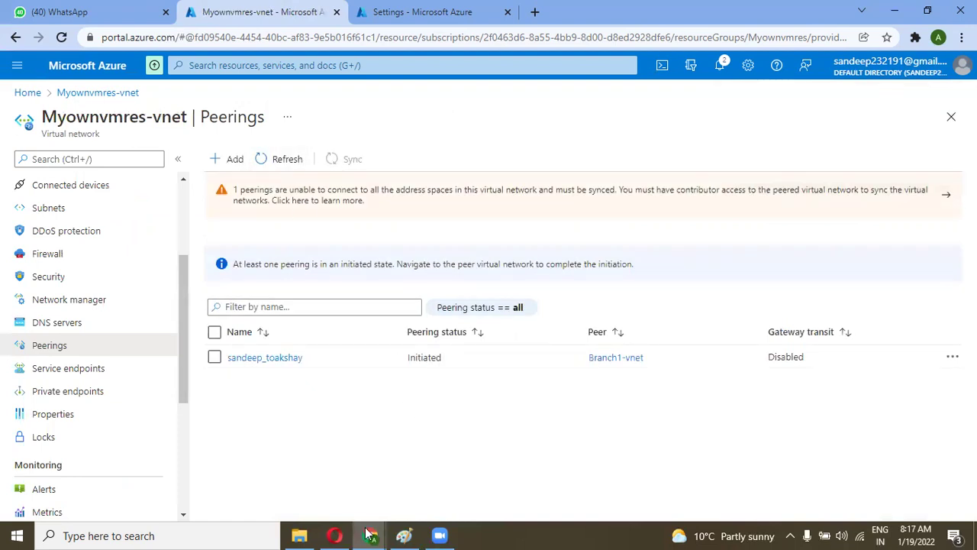
Step: Open Branch1-vnet's Peerings list and refresh it, showing no peerings yet
{"action": "mouse_move", "coordinate": [369, 534]}
{"action": "left_click", "coordinate": [339, 489]}
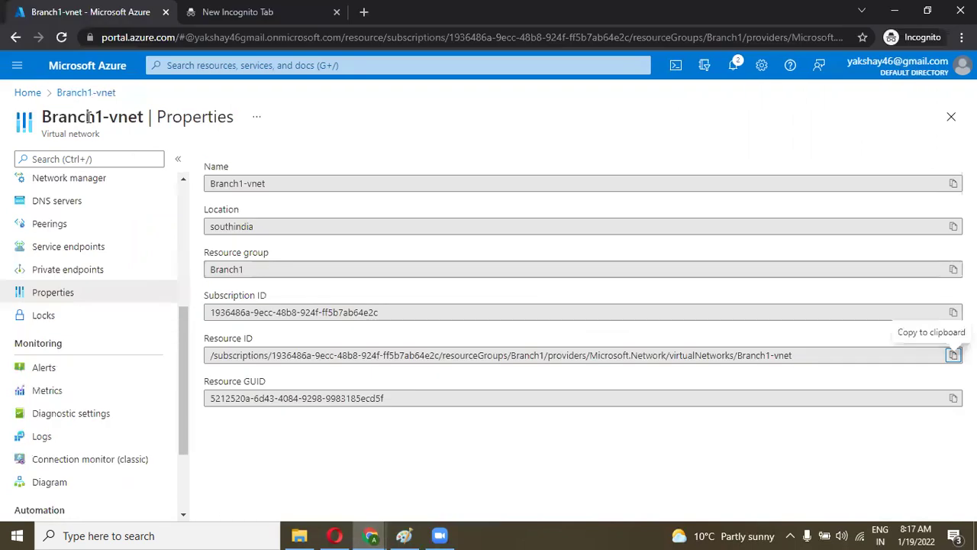
{"action": "left_click_drag", "start_coordinate": [183, 336], "coordinate": [180, 265]}
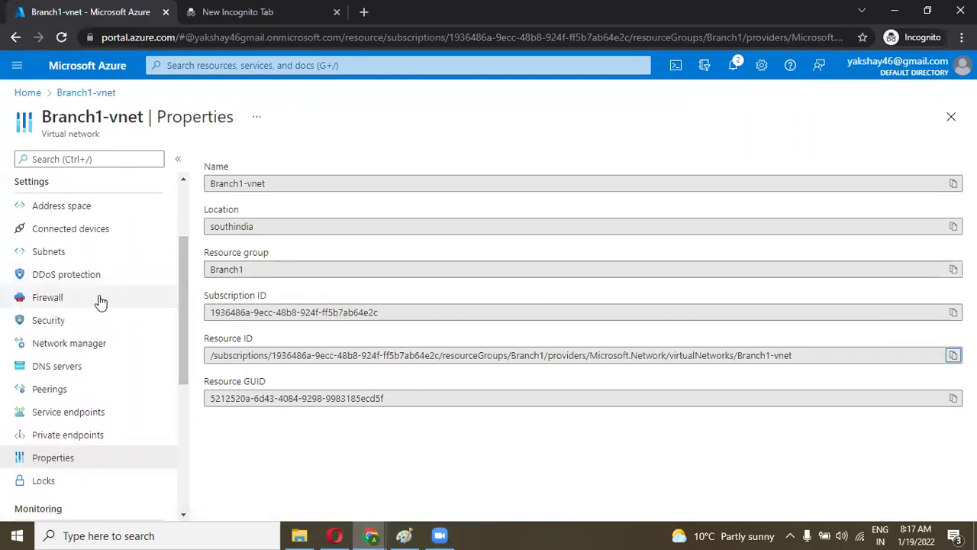
{"action": "left_click", "coordinate": [67, 390]}
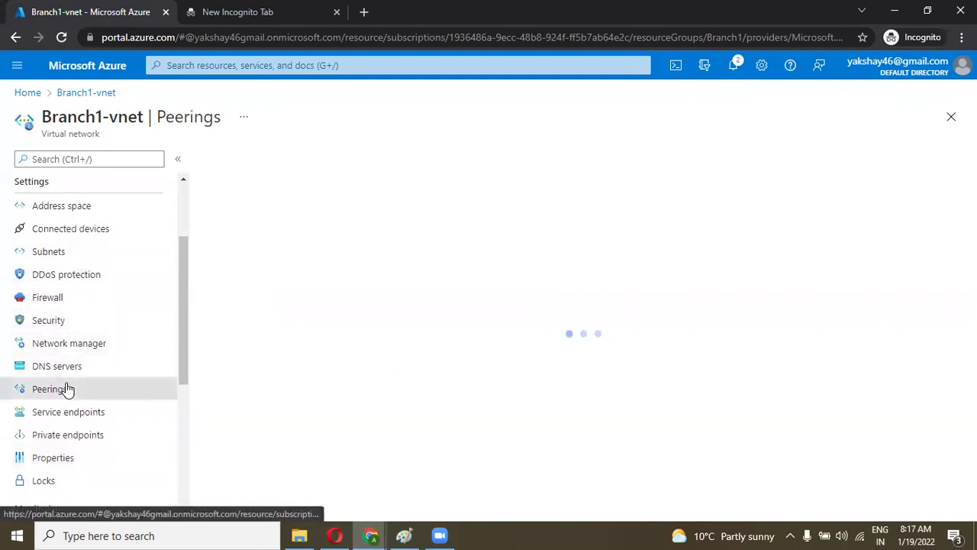
{"action": "left_click", "coordinate": [265, 167]}
{"action": "left_click", "coordinate": [268, 166]}
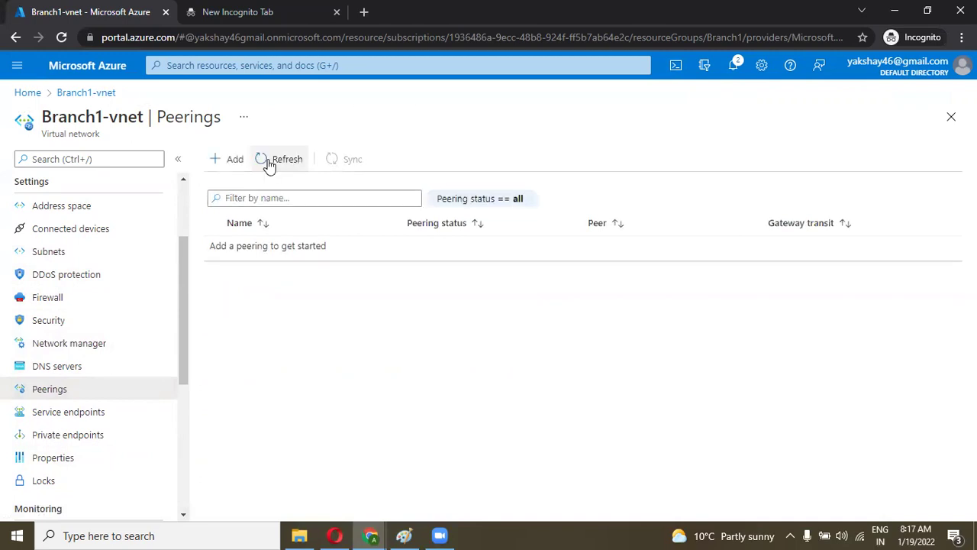
Step: Check the Initiated peering in the Myownvmres-vnet window, then return to Branch1-vnet's Peerings
{"action": "left_click", "coordinate": [374, 534]}
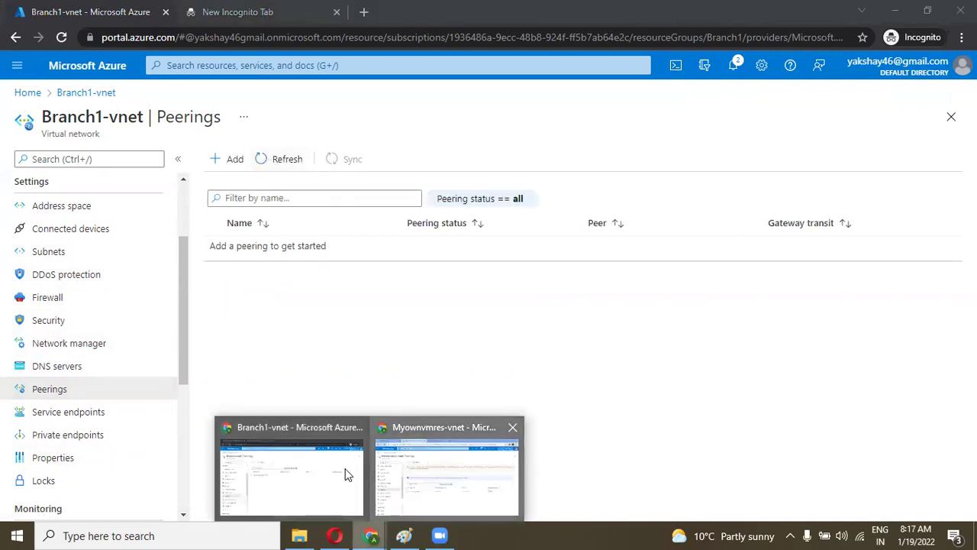
{"action": "left_click", "coordinate": [397, 469]}
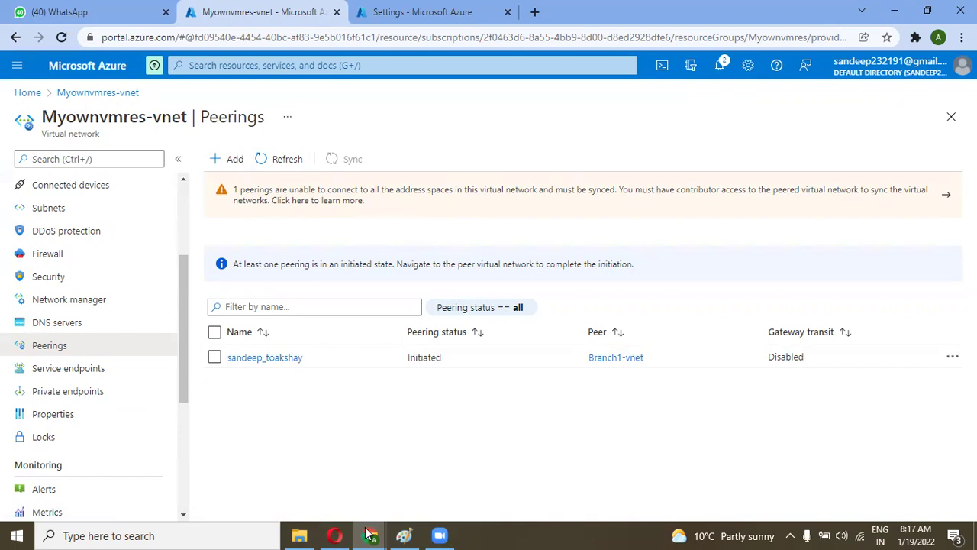
{"action": "left_click", "coordinate": [290, 458]}
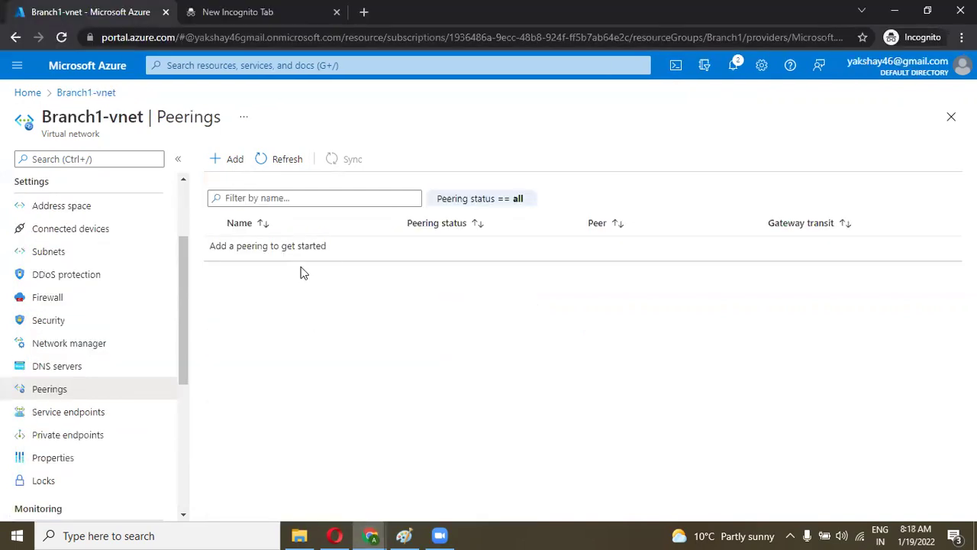
Step: Start a Branch1-vnet peering with remote link name akshay_sandeep and resource ID entry enabled
{"action": "left_click", "coordinate": [227, 158]}
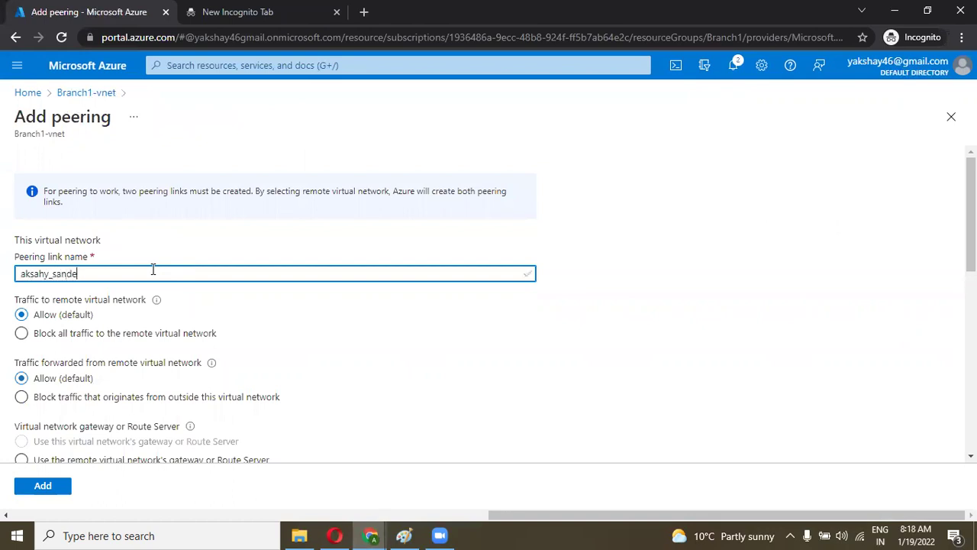
{"action": "scroll", "coordinate": [153, 269], "scroll_direction": "down", "scroll_amount": 3}
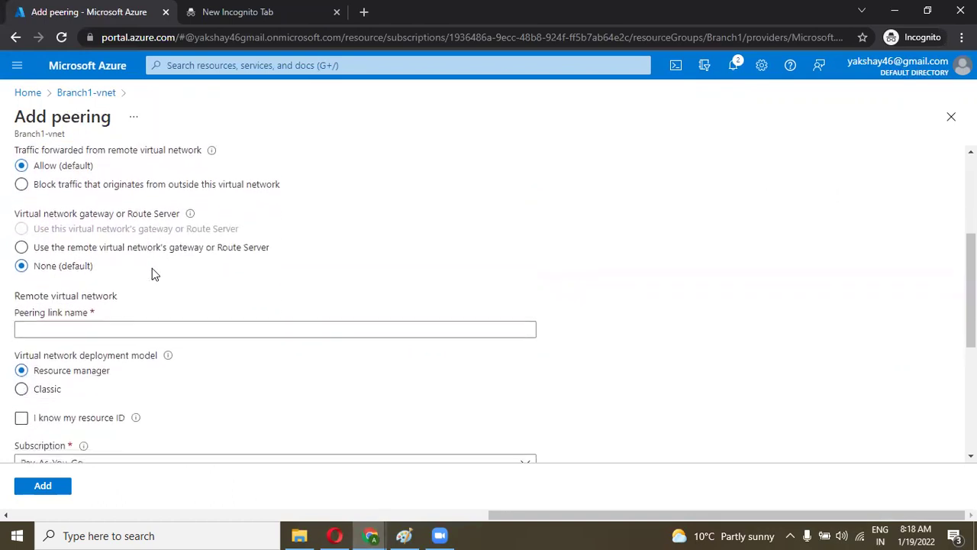
{"action": "scroll", "coordinate": [152, 271], "scroll_direction": "down", "scroll_amount": 1}
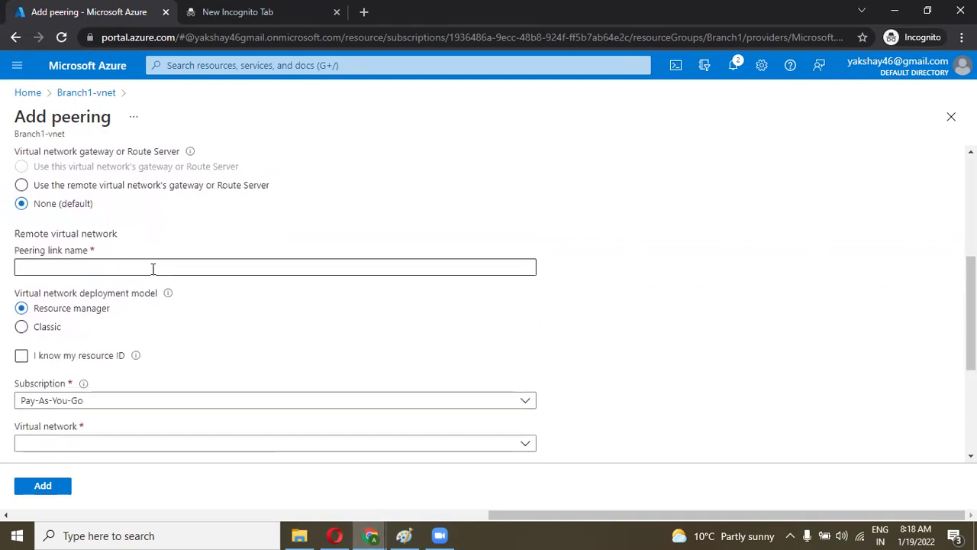
{"action": "left_click", "coordinate": [81, 252]}
{"action": "type", "text": "akshay_sandeep"}
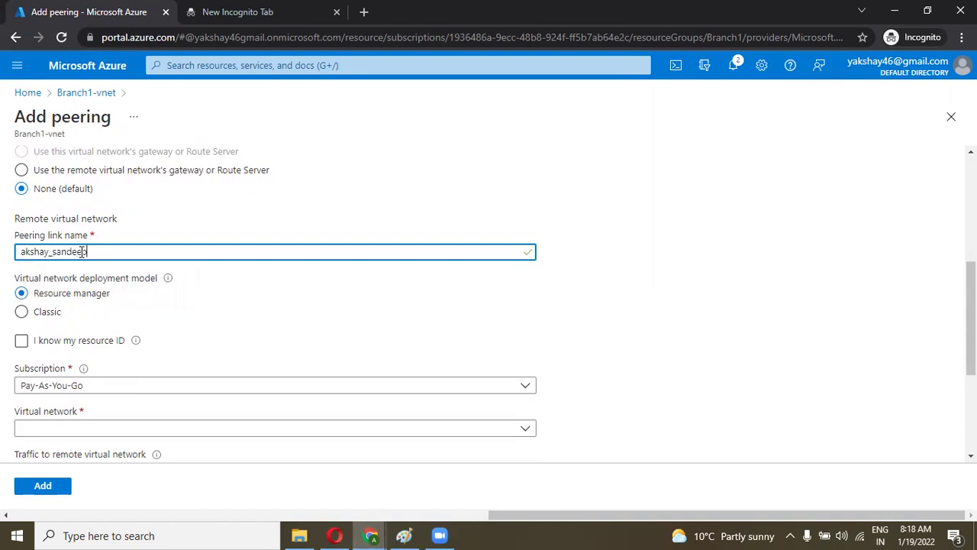
{"action": "scroll", "coordinate": [83, 255], "scroll_direction": "down", "scroll_amount": 1}
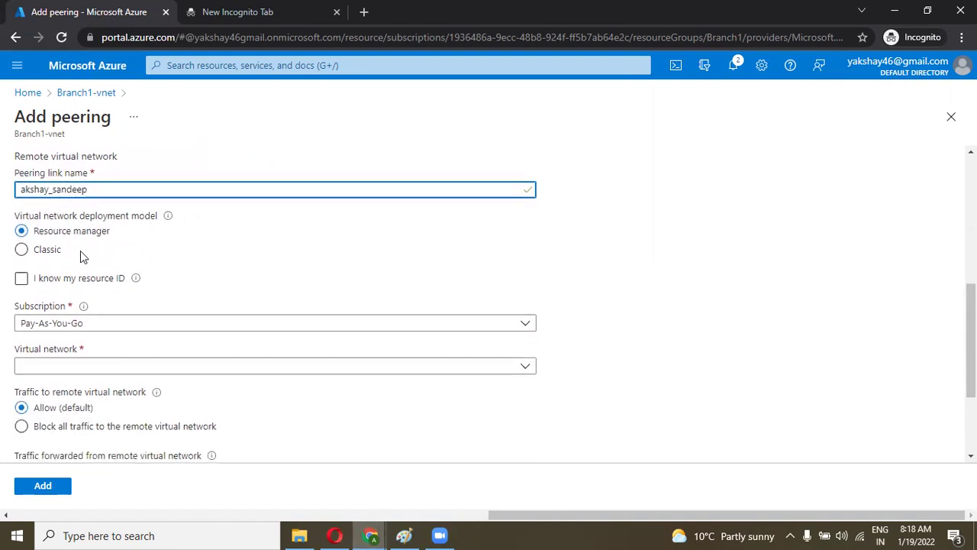
{"action": "left_click", "coordinate": [46, 279]}
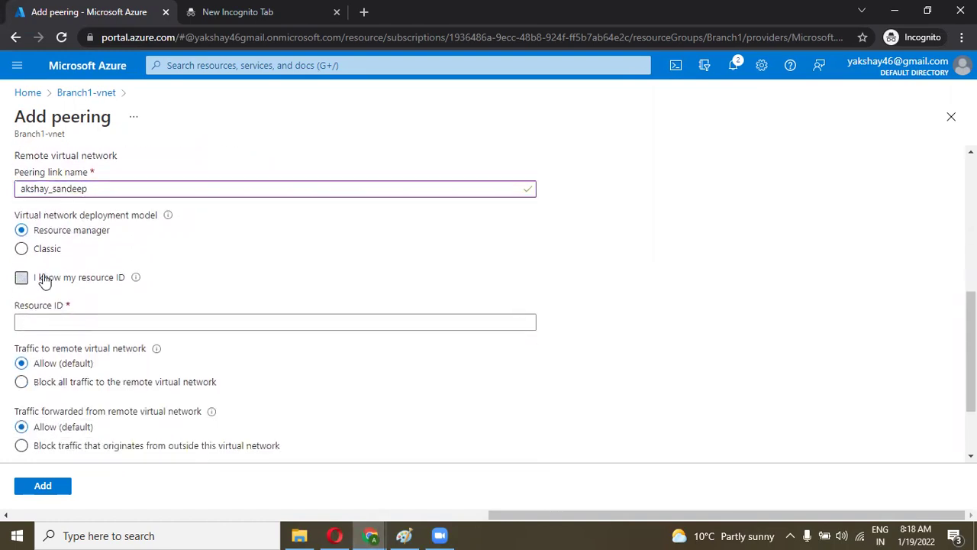
{"action": "left_click", "coordinate": [46, 322]}
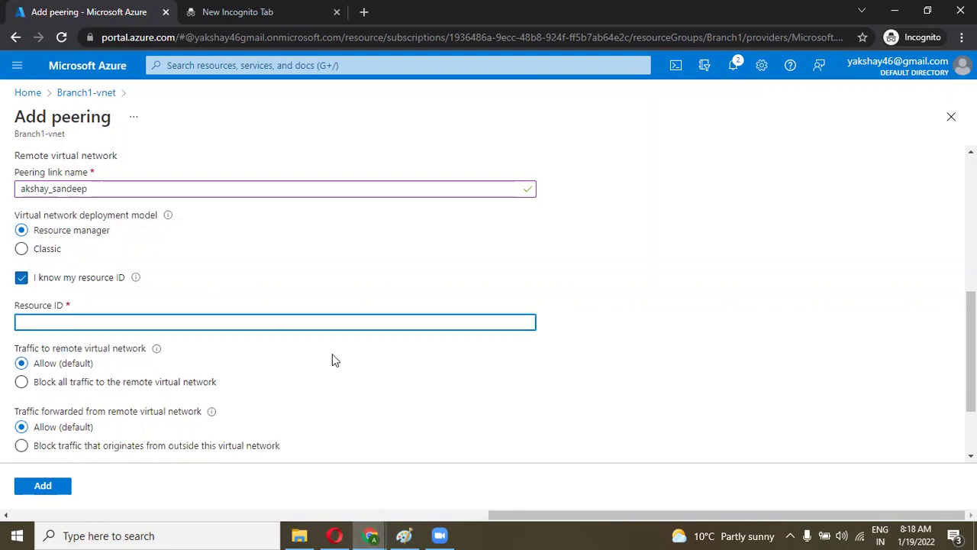
Step: Copy Myownvmres-vnet's Resource ID from its Properties and paste it into the Add peering form
{"action": "left_click", "coordinate": [370, 535]}
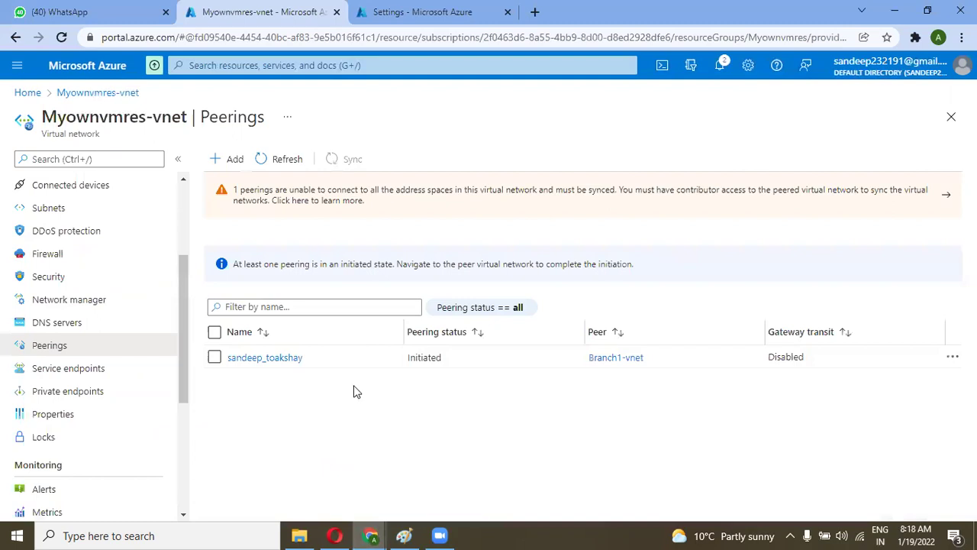
{"action": "left_click", "coordinate": [83, 414]}
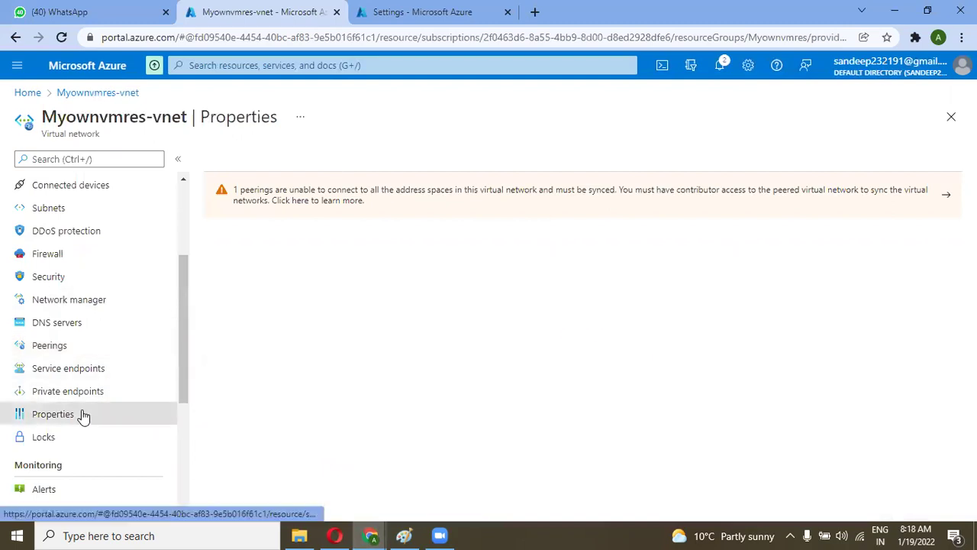
{"action": "left_click", "coordinate": [953, 355]}
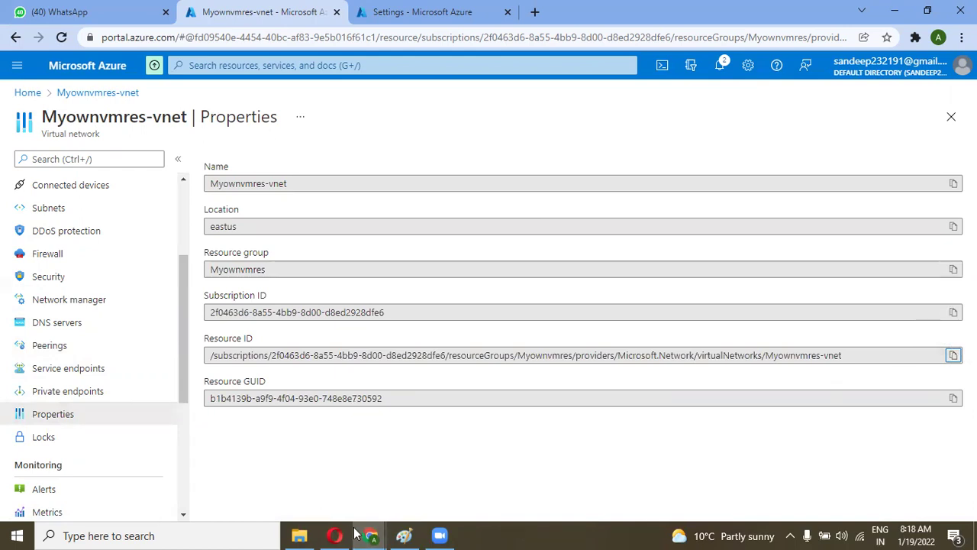
{"action": "left_click", "coordinate": [318, 482]}
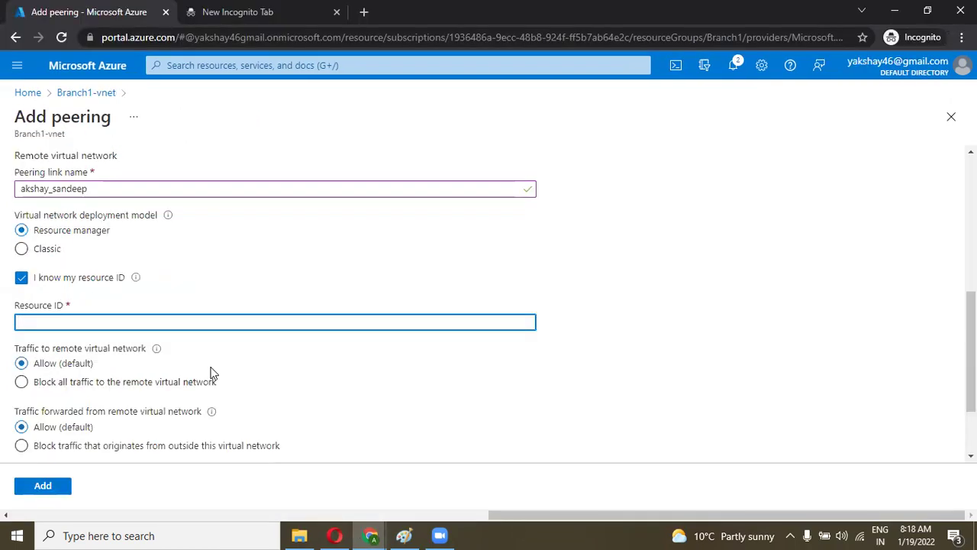
{"action": "key", "text": "ctrl+v"}
Step: Authenticate with Default Directory and submit the peering, which fails as unauthorized; return to Myownvmres-vnet
{"action": "left_click", "coordinate": [327, 413]}
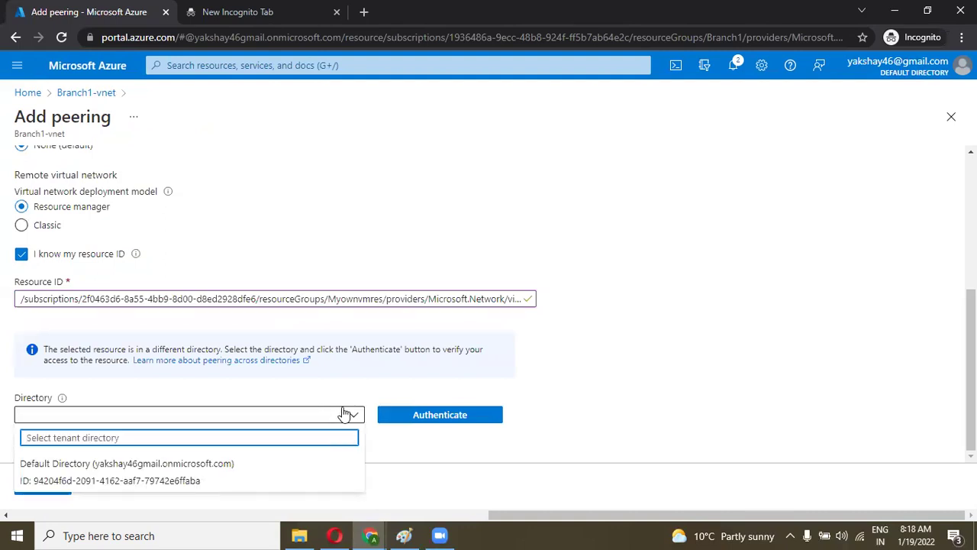
{"action": "left_click", "coordinate": [582, 368]}
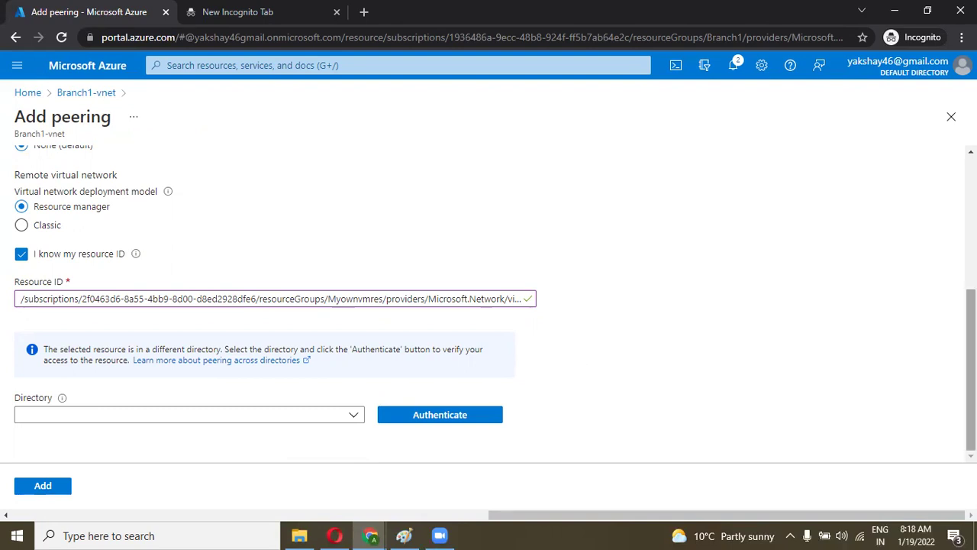
{"action": "left_click", "coordinate": [346, 414]}
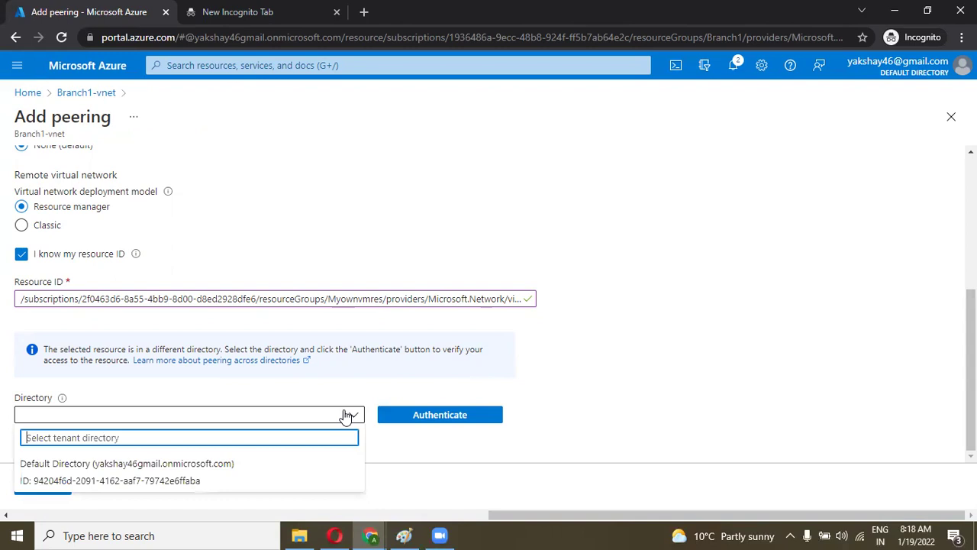
{"action": "left_click", "coordinate": [256, 465]}
{"action": "left_click", "coordinate": [459, 420]}
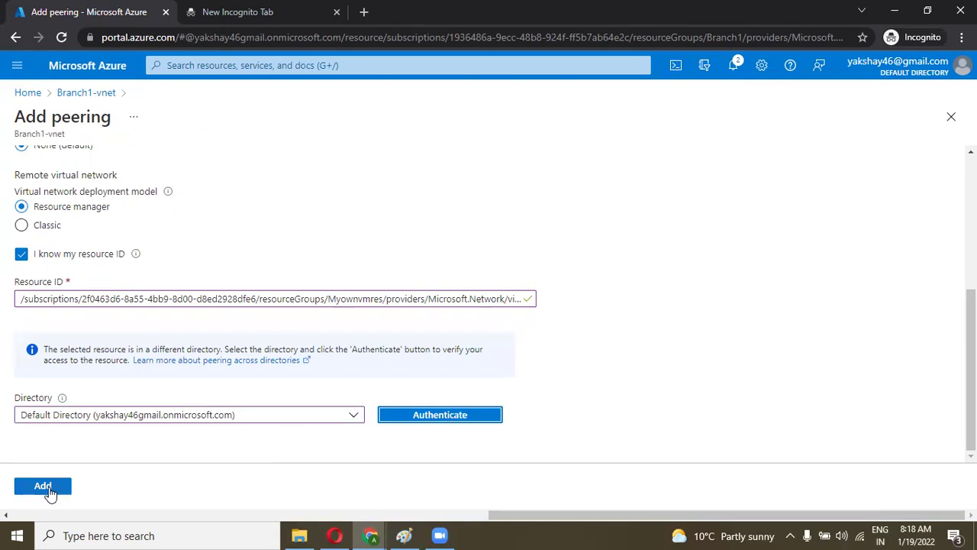
{"action": "left_click", "coordinate": [49, 491]}
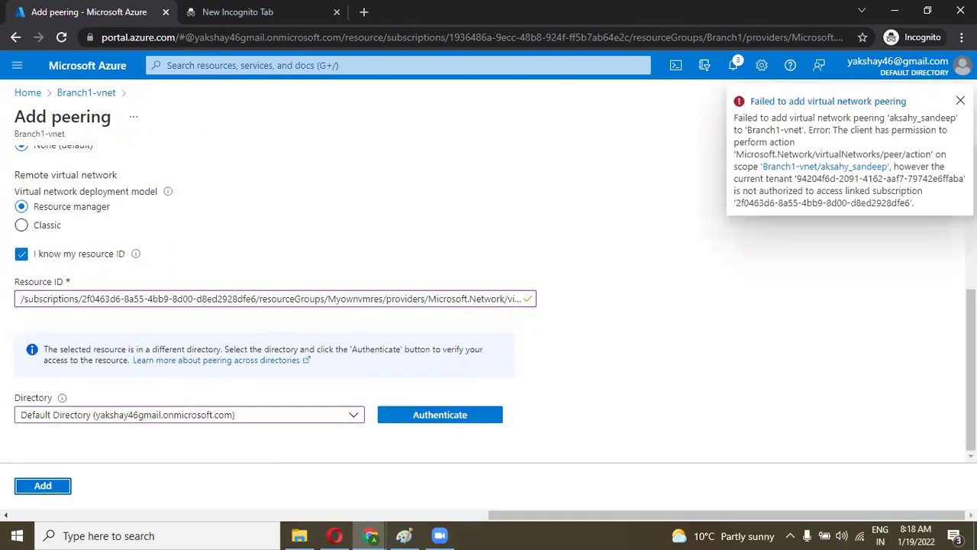
{"action": "left_click", "coordinate": [961, 101]}
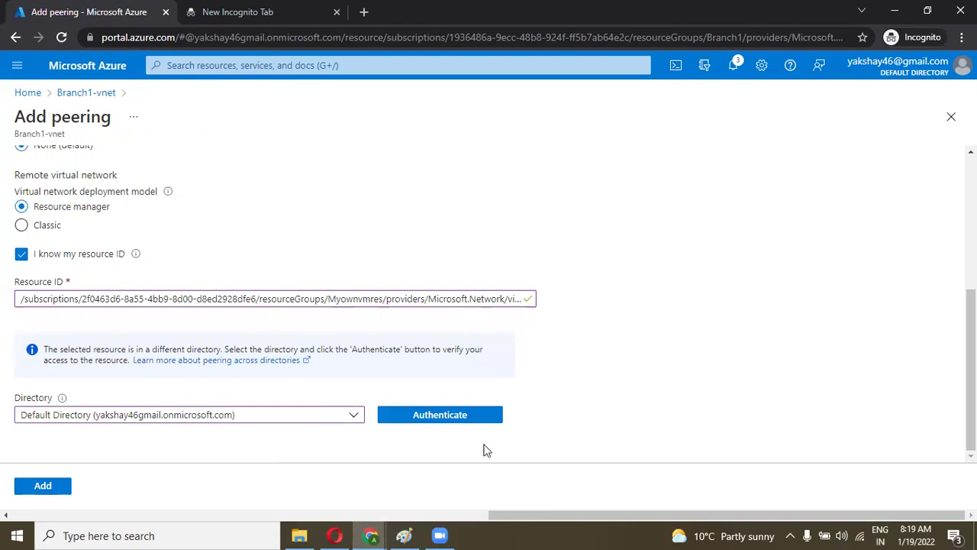
{"action": "left_click", "coordinate": [373, 535]}
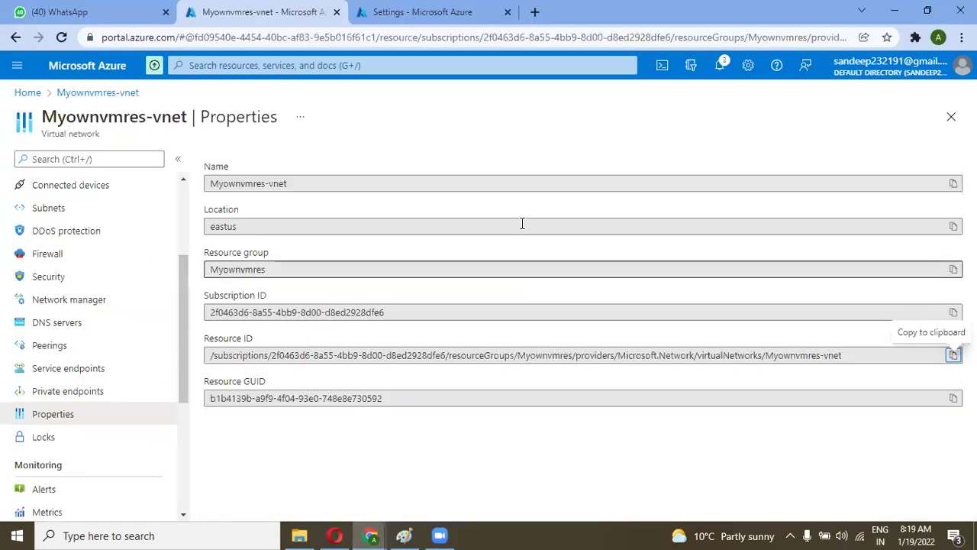
Step: From Home, open the Free Trial subscription's Access control (IAM) and choose Add role assignment
{"action": "left_click", "coordinate": [26, 92]}
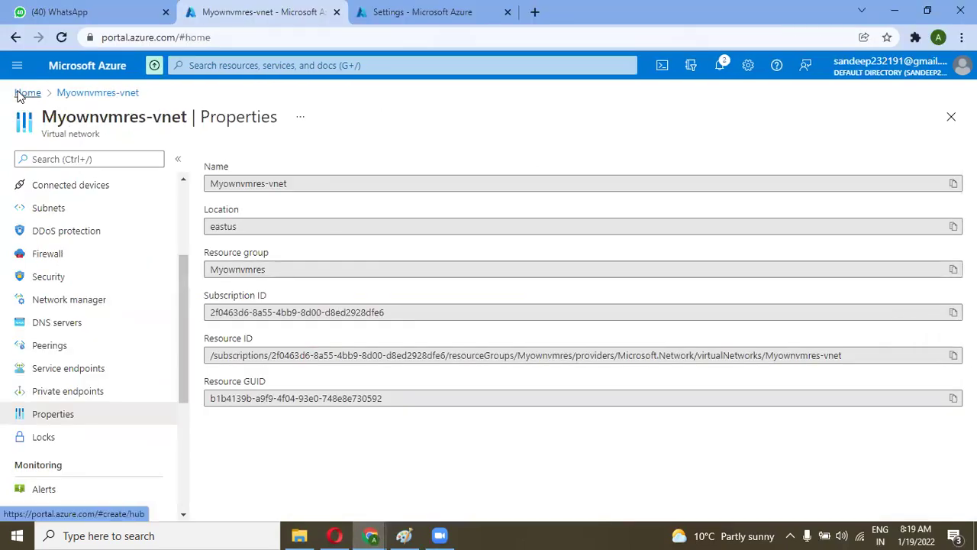
{"action": "left_click", "coordinate": [199, 149]}
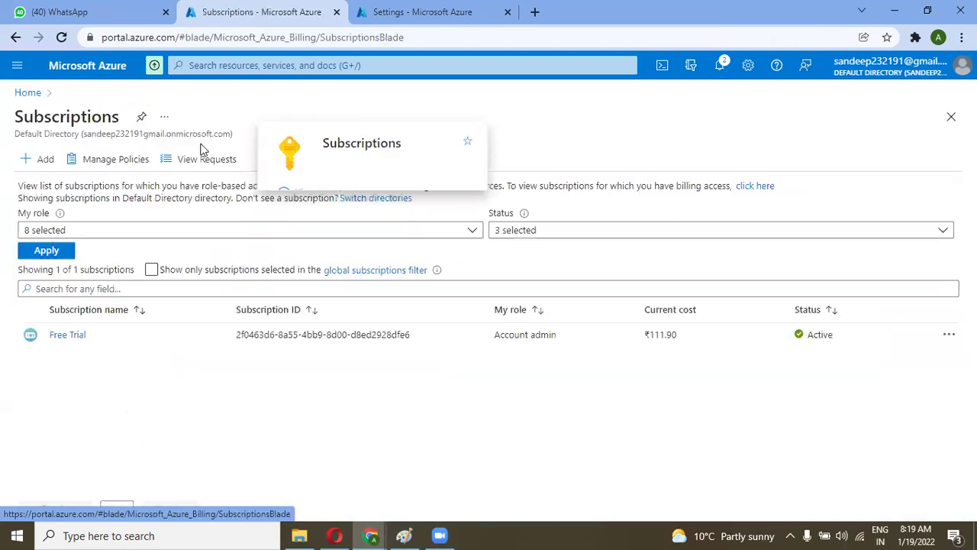
{"action": "left_click", "coordinate": [67, 334]}
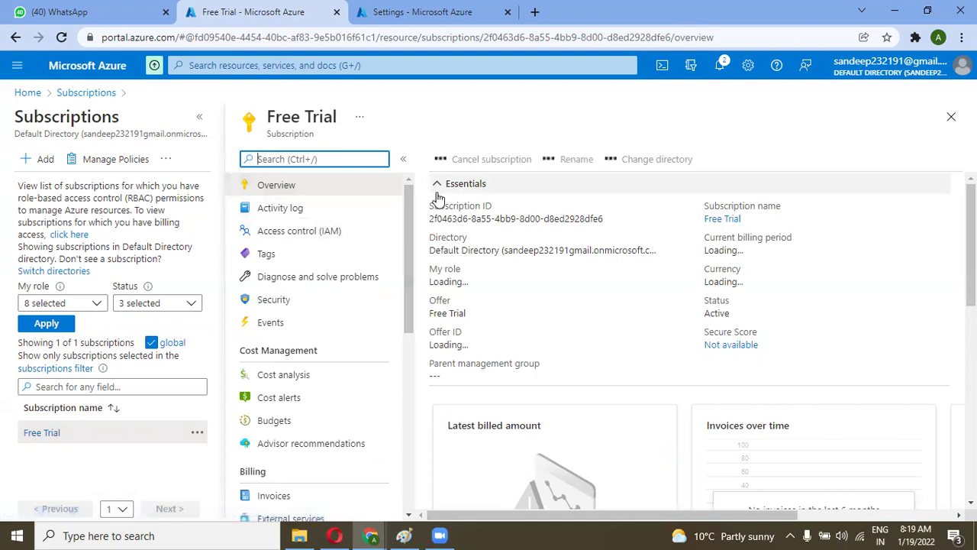
{"action": "mouse_move", "coordinate": [404, 240]}
{"action": "left_mouse_down"}
{"action": "mouse_move", "coordinate": [405, 340]}
{"action": "mouse_move", "coordinate": [408, 235]}
{"action": "left_mouse_up"}
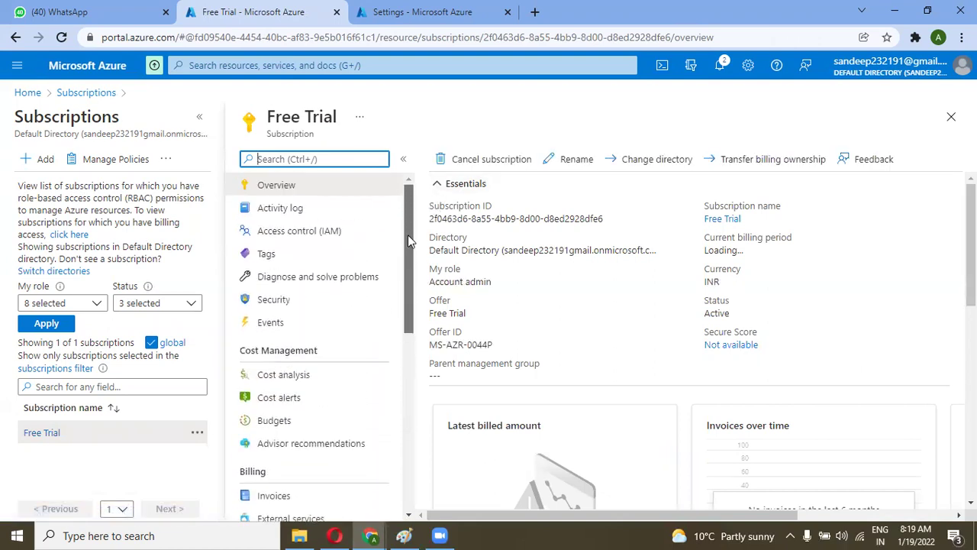
{"action": "left_click", "coordinate": [349, 252]}
{"action": "left_click", "coordinate": [337, 233]}
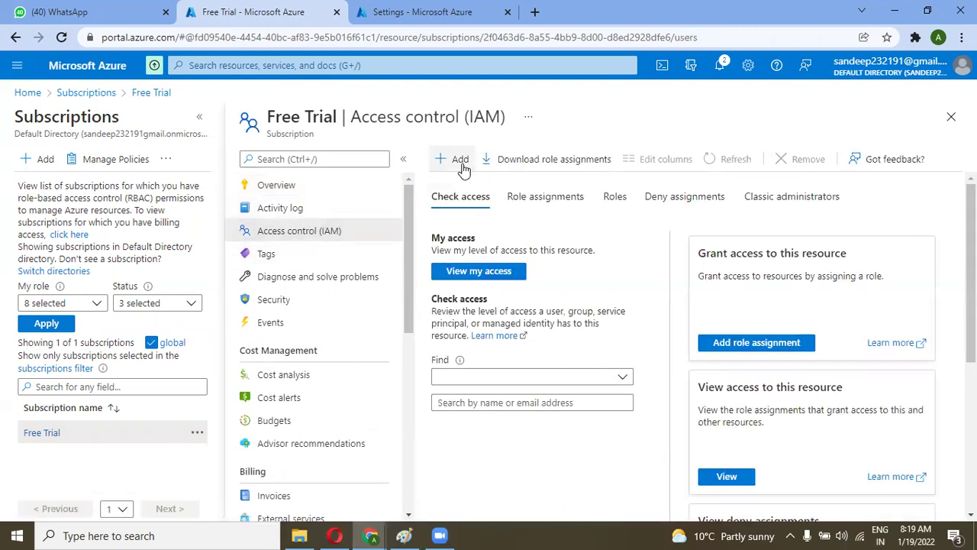
{"action": "left_click", "coordinate": [459, 160]}
{"action": "left_click", "coordinate": [463, 187]}
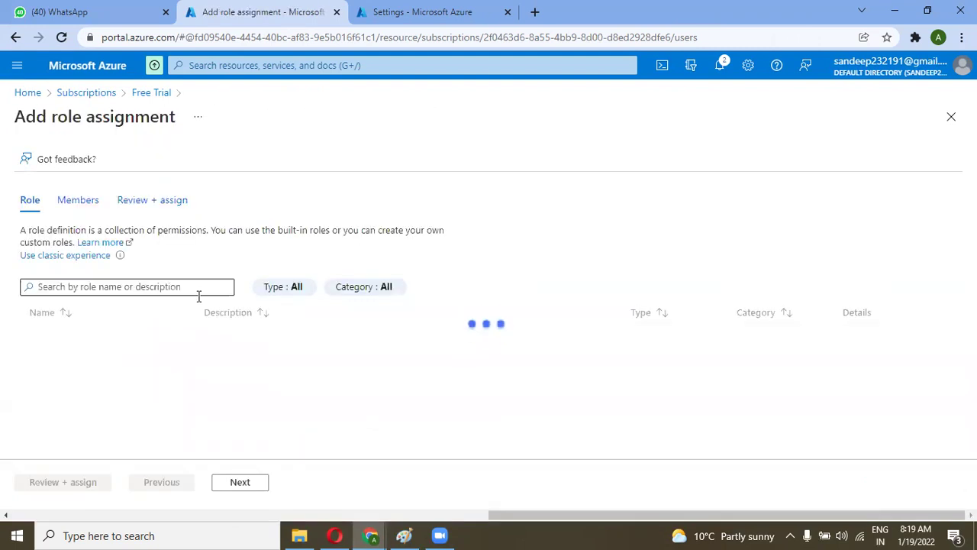
Step: Assign the Owner role on Free Trial to the other tenant's guest account, found by its e-mail
{"action": "left_click", "coordinate": [157, 345]}
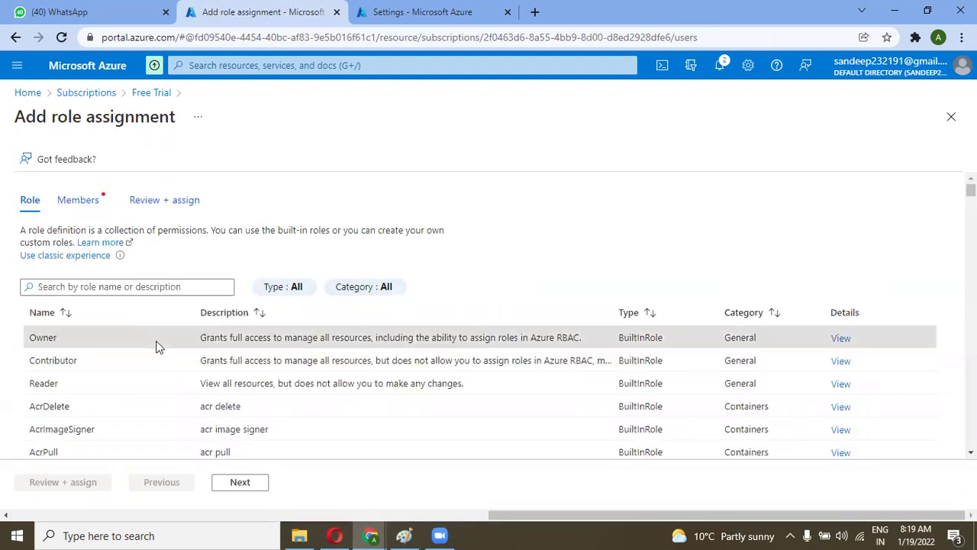
{"action": "left_click", "coordinate": [239, 484]}
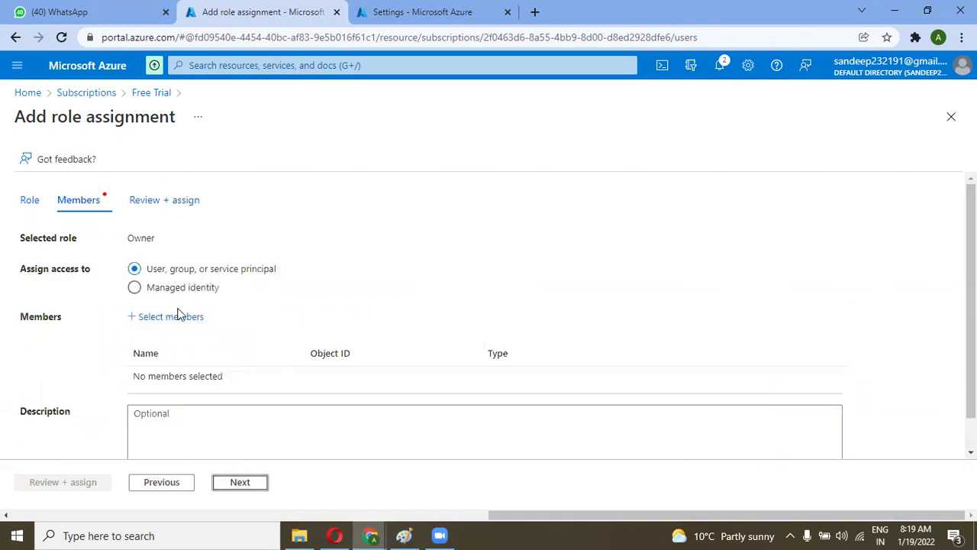
{"action": "left_click", "coordinate": [176, 316]}
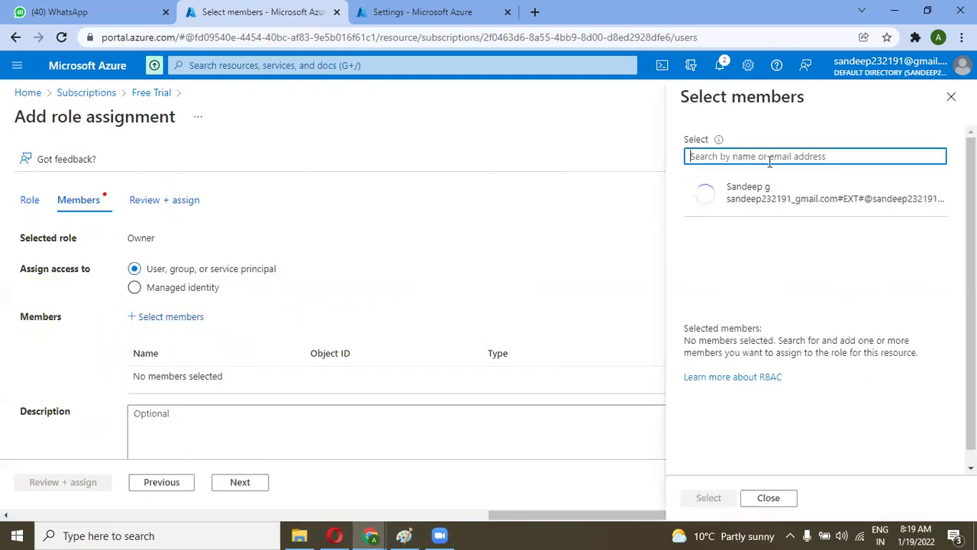
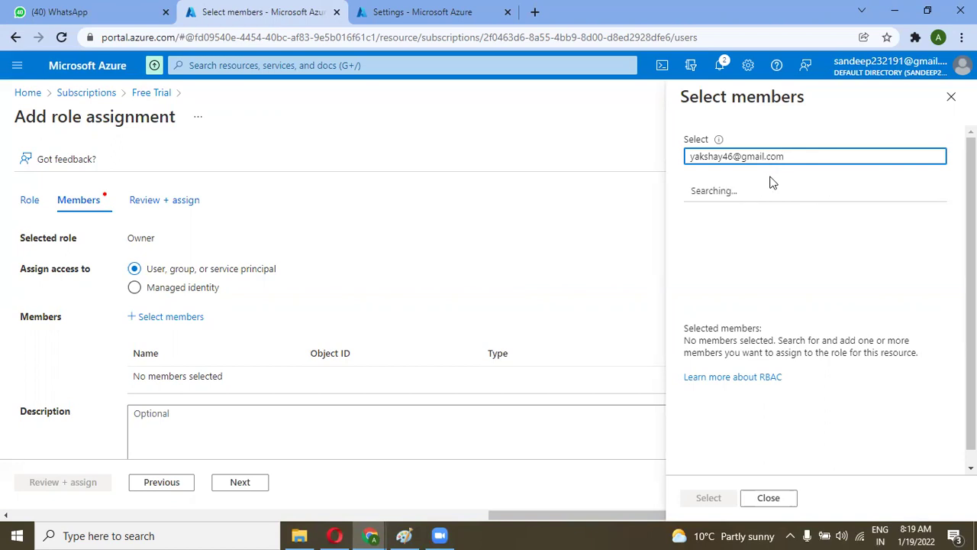
{"action": "left_click", "coordinate": [753, 241]}
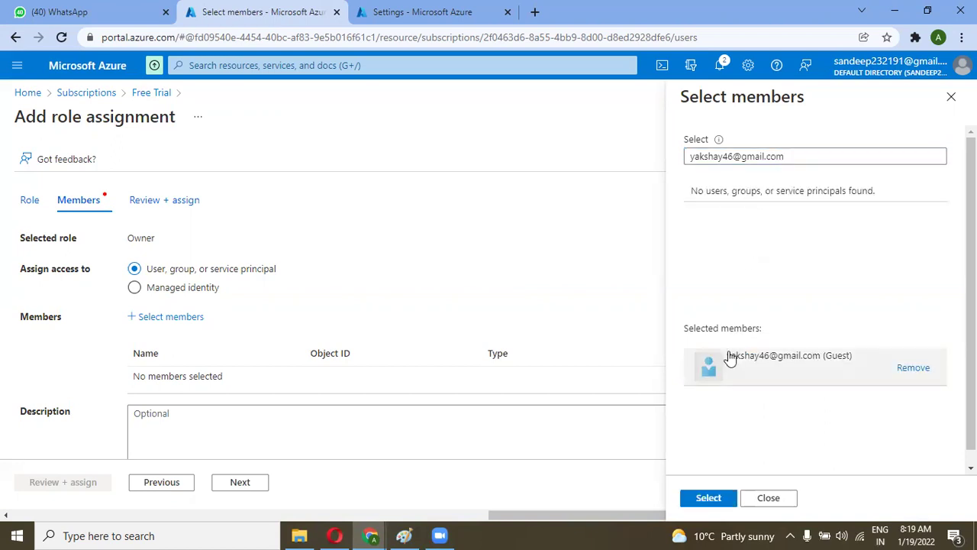
{"action": "scroll", "coordinate": [731, 356], "scroll_direction": "down", "scroll_amount": 1}
{"action": "left_click", "coordinate": [706, 497]}
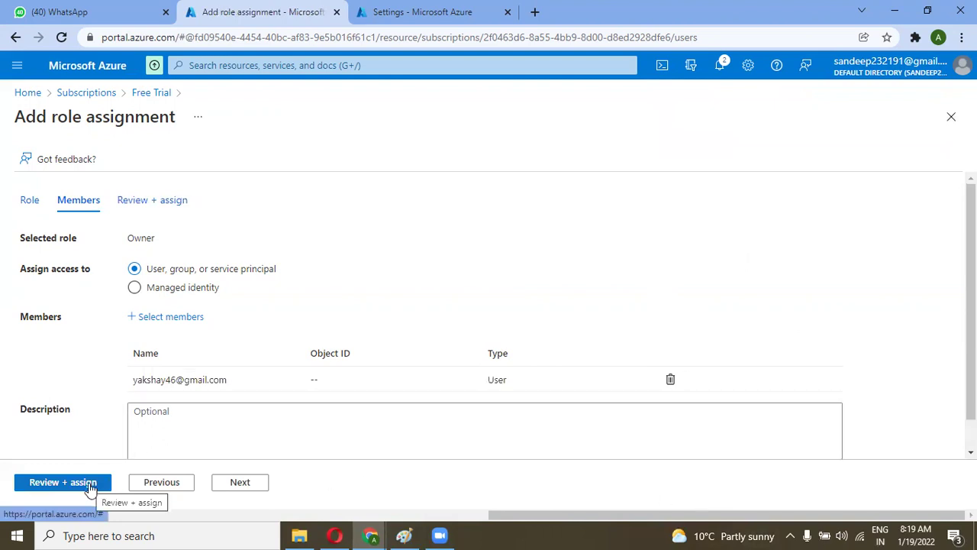
{"action": "left_click", "coordinate": [239, 483]}
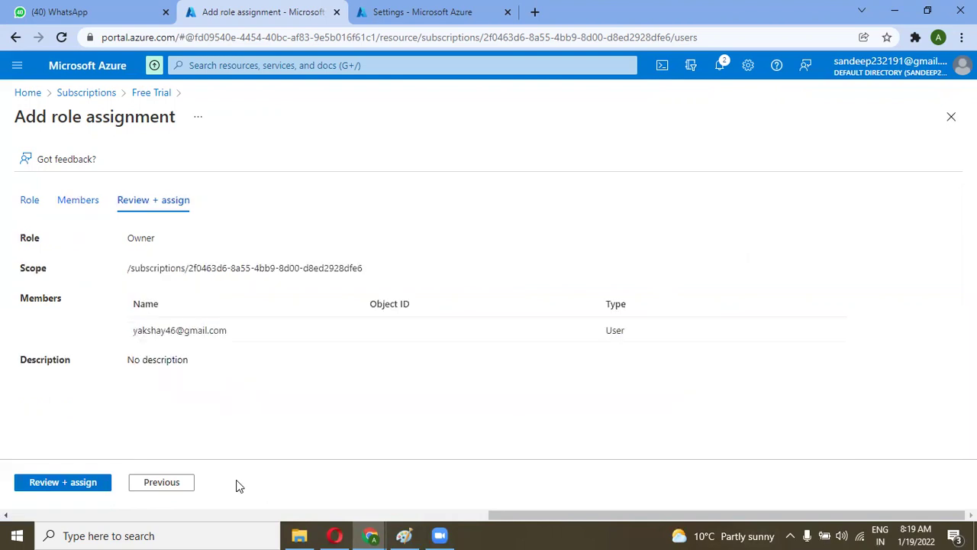
{"action": "left_click", "coordinate": [58, 484]}
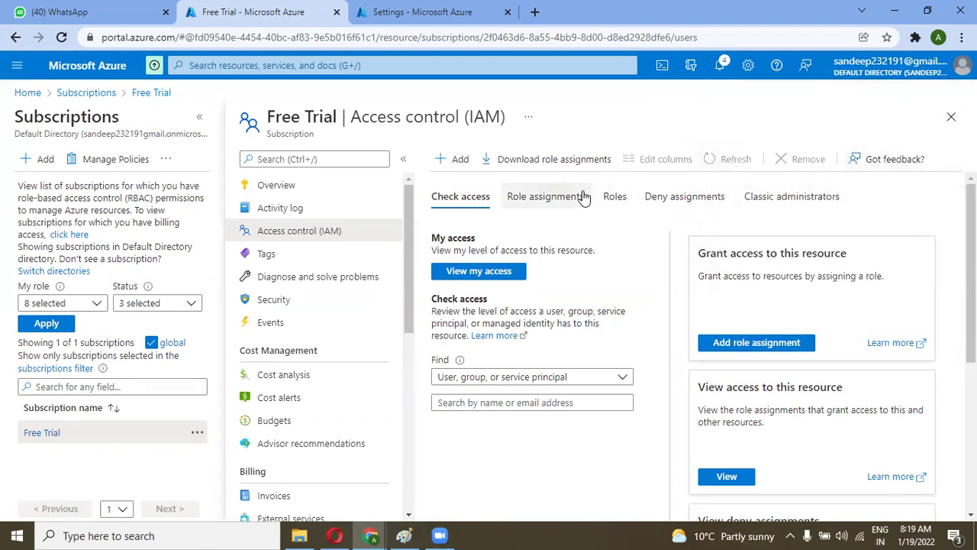
Step: Reload the subscription's Role assignments, confirm the guest is listed under Owner, and open the guest's profile
{"action": "left_click", "coordinate": [582, 197]}
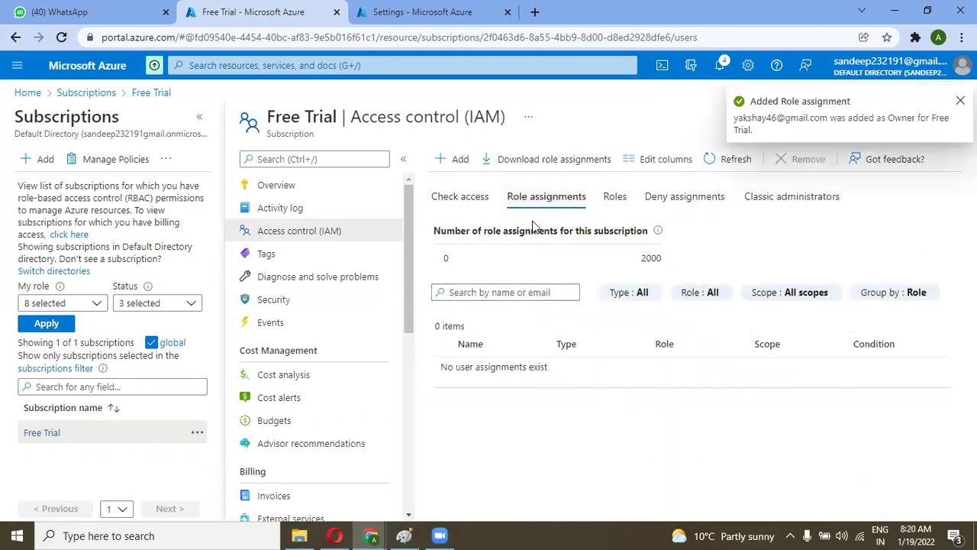
{"action": "left_click", "coordinate": [64, 39]}
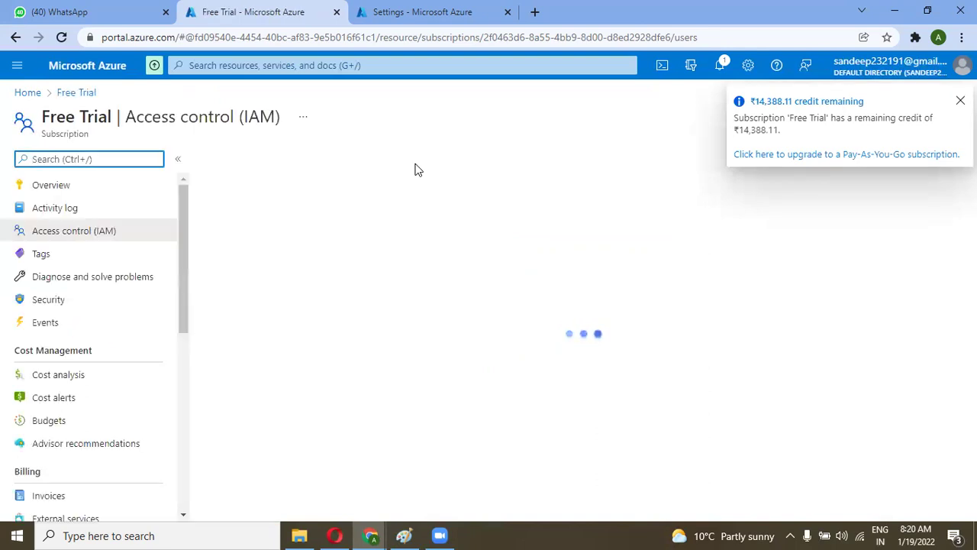
{"action": "left_click", "coordinate": [304, 205]}
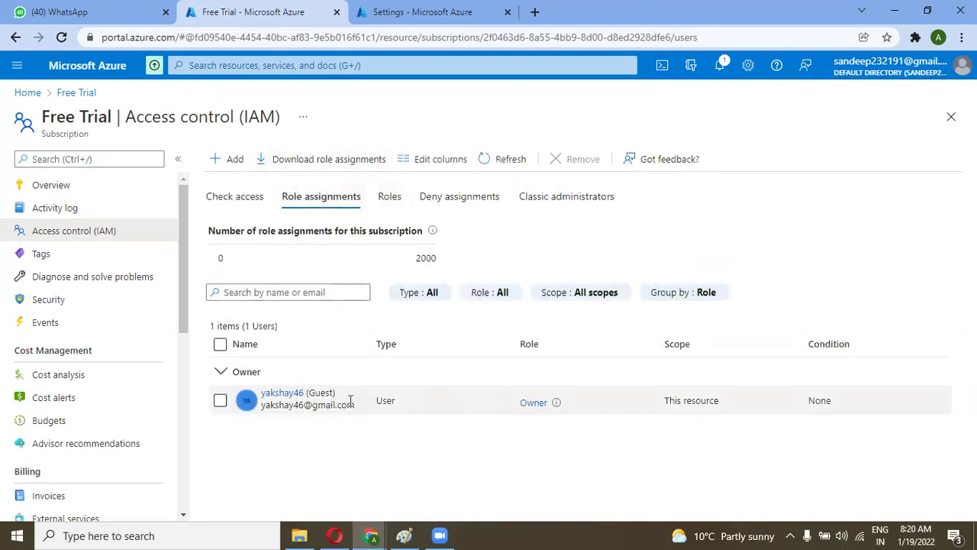
{"action": "left_click", "coordinate": [301, 396]}
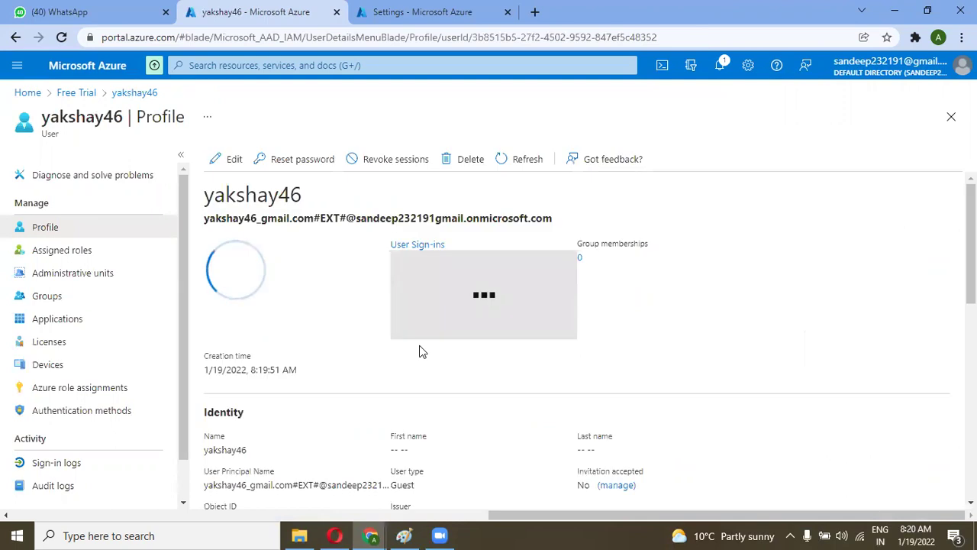
Step: Resend the guest invitation, copy its Invitation URL, and return to the incognito Add peering window
{"action": "scroll", "coordinate": [600, 399], "scroll_direction": "down", "scroll_amount": 2}
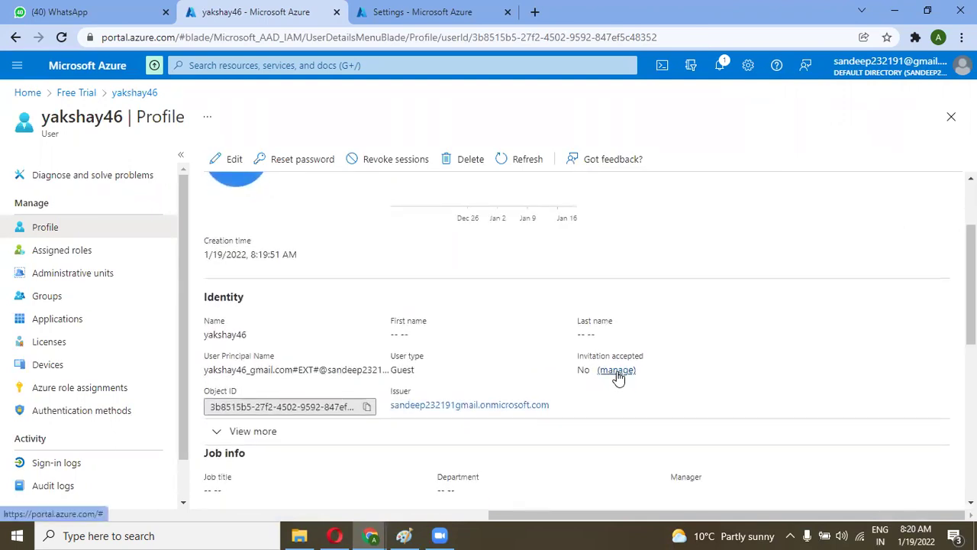
{"action": "left_click", "coordinate": [616, 371]}
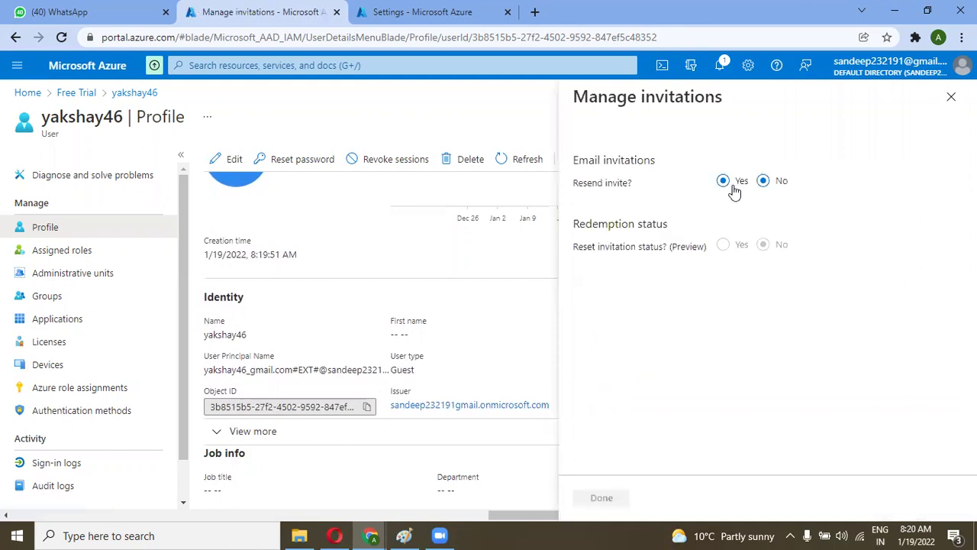
{"action": "left_click", "coordinate": [721, 182]}
{"action": "left_click", "coordinate": [613, 193]}
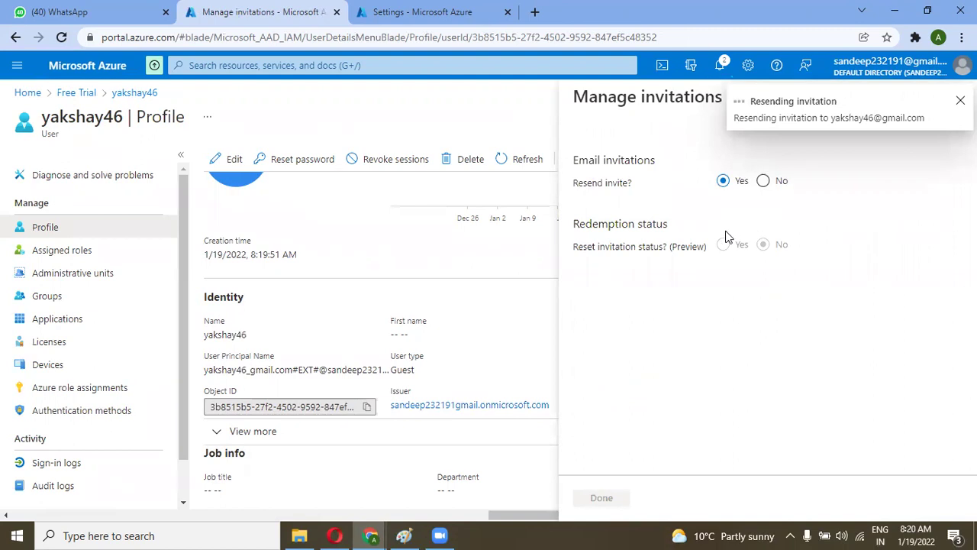
{"action": "left_click", "coordinate": [955, 213]}
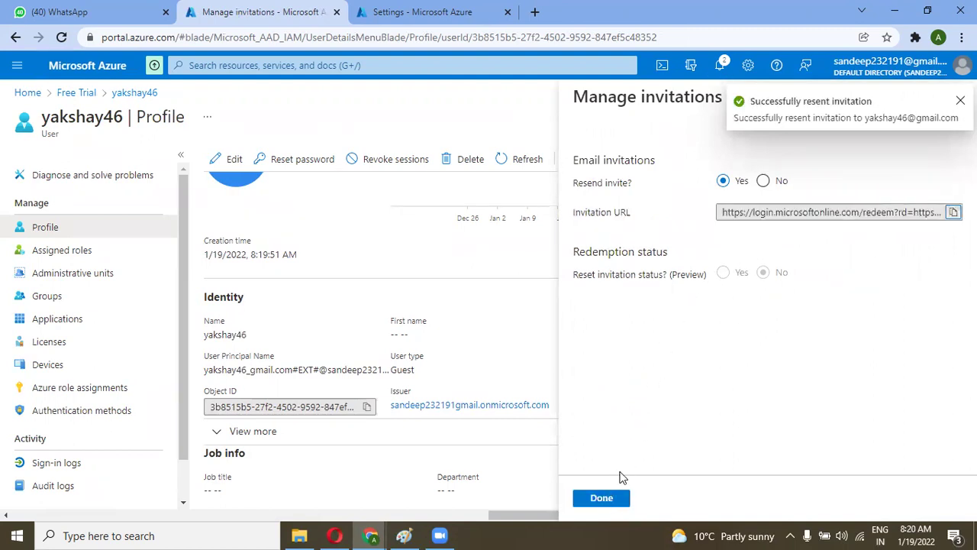
{"action": "left_click", "coordinate": [601, 498]}
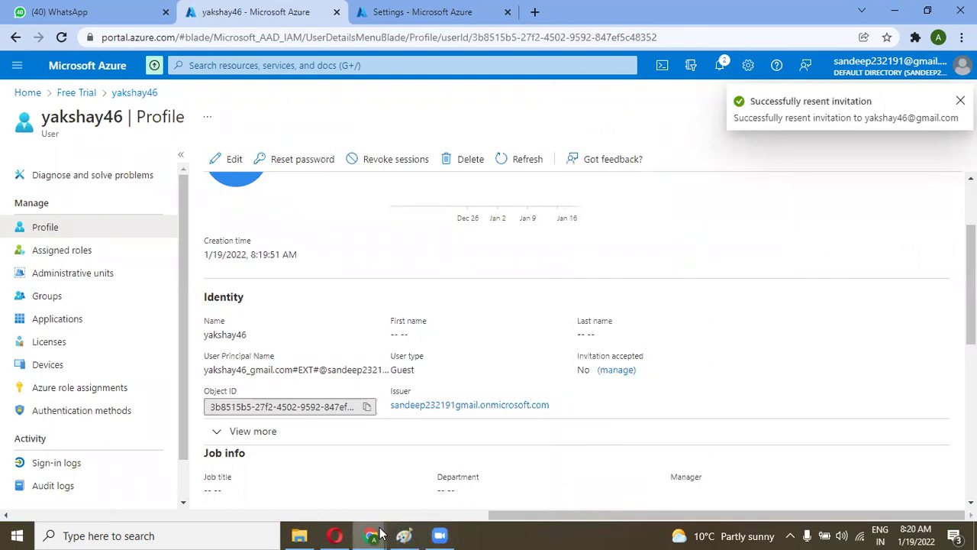
{"action": "mouse_move", "coordinate": [388, 533]}
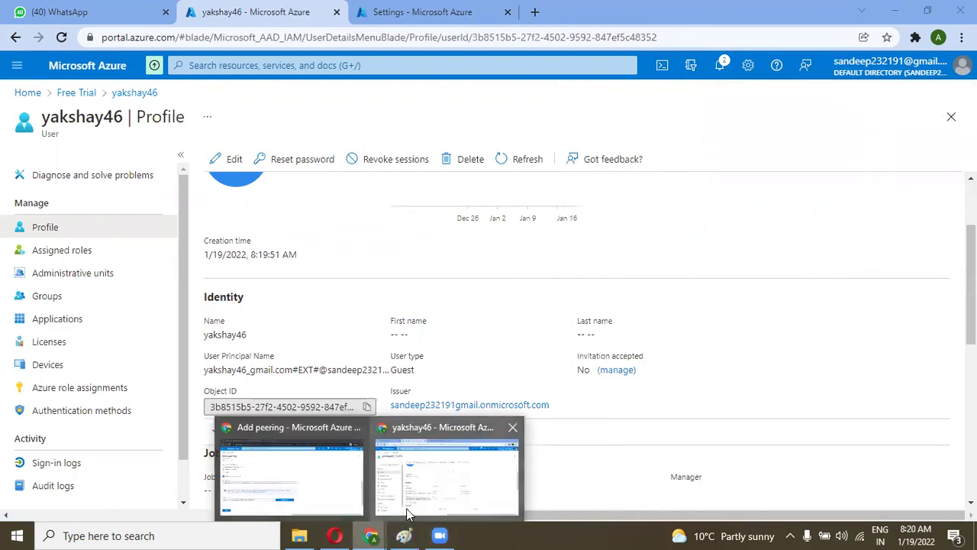
{"action": "left_click", "coordinate": [407, 514]}
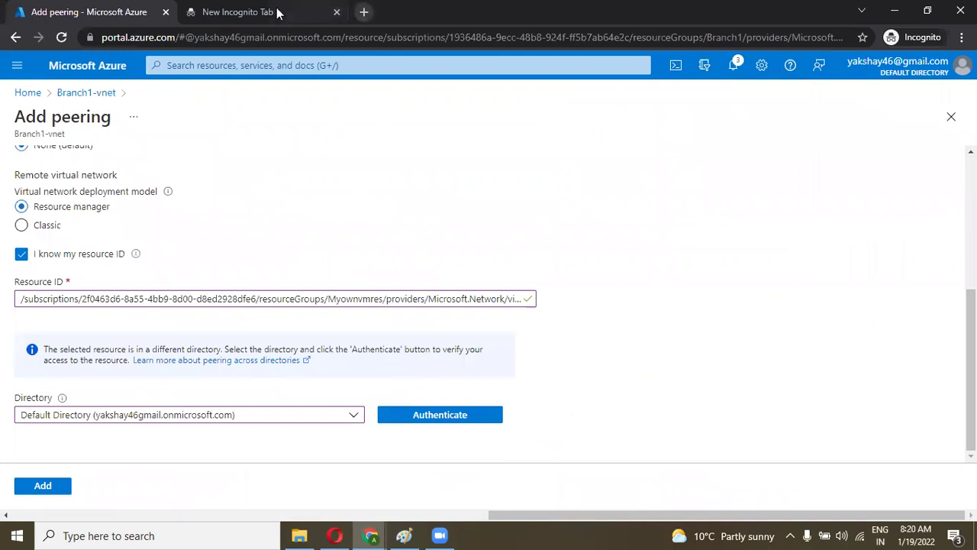
Step: Open the invitation URL in the empty incognito tab, accept the requested permissions, and return to Add peering
{"action": "left_click", "coordinate": [279, 13]}
{"action": "key", "text": "ctrl+v"}
{"action": "key", "text": "Return"}
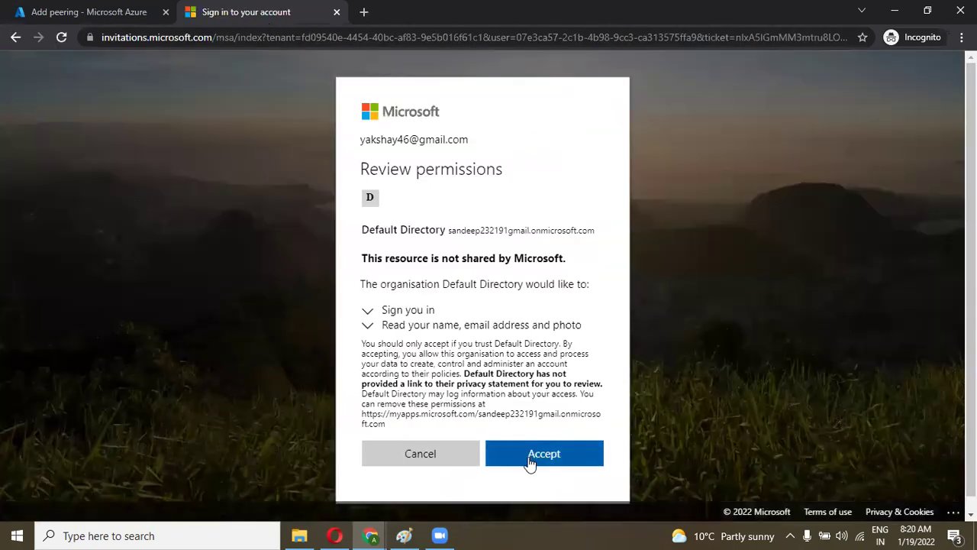
{"action": "left_click", "coordinate": [528, 458]}
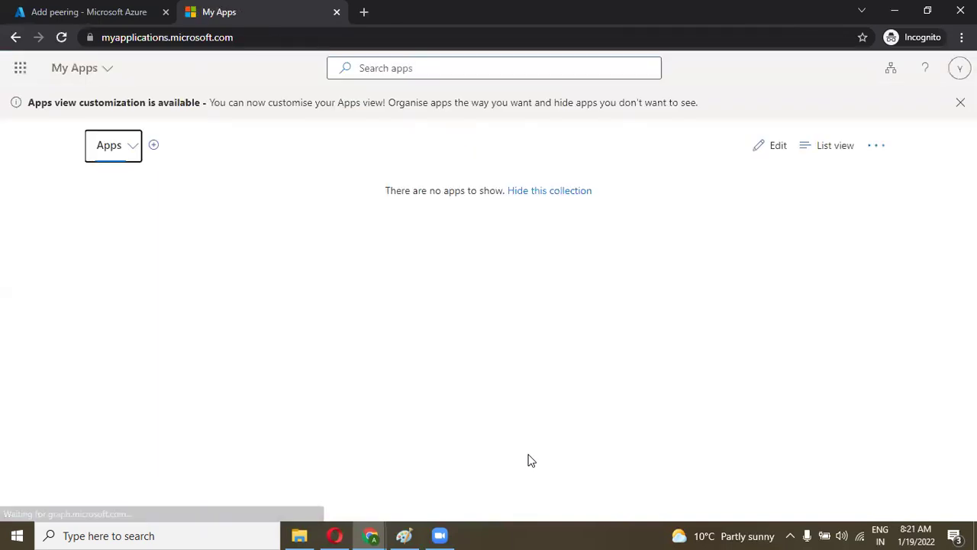
{"action": "left_click", "coordinate": [131, 146]}
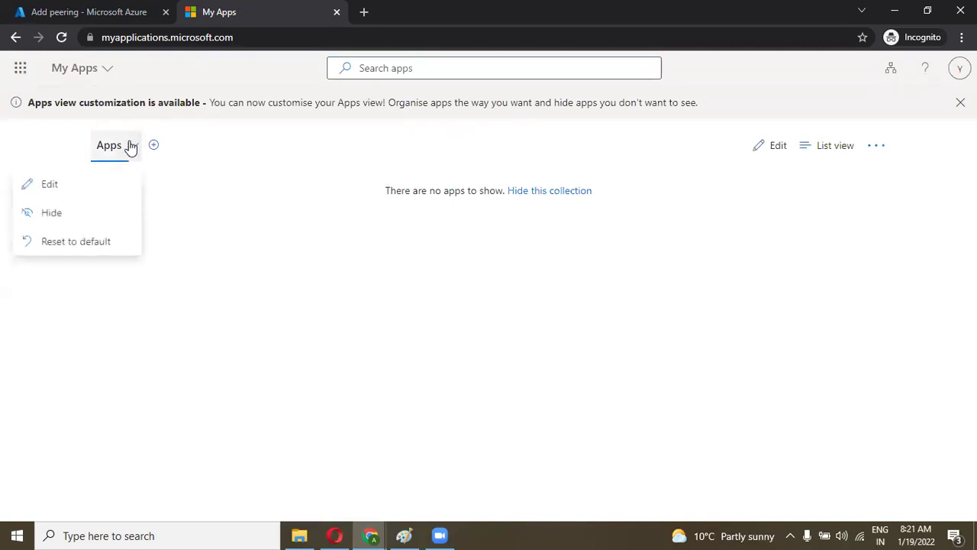
{"action": "left_click", "coordinate": [224, 215]}
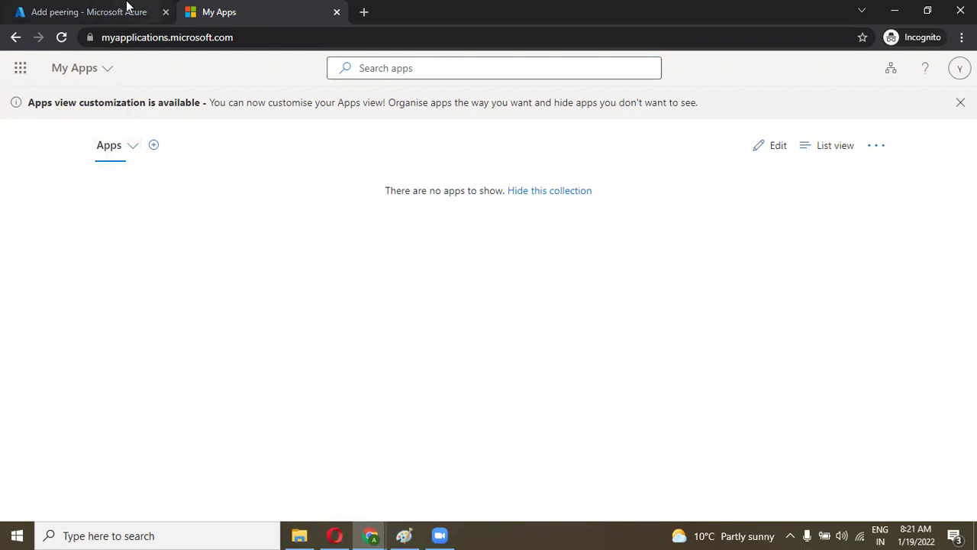
{"action": "left_click", "coordinate": [127, 7]}
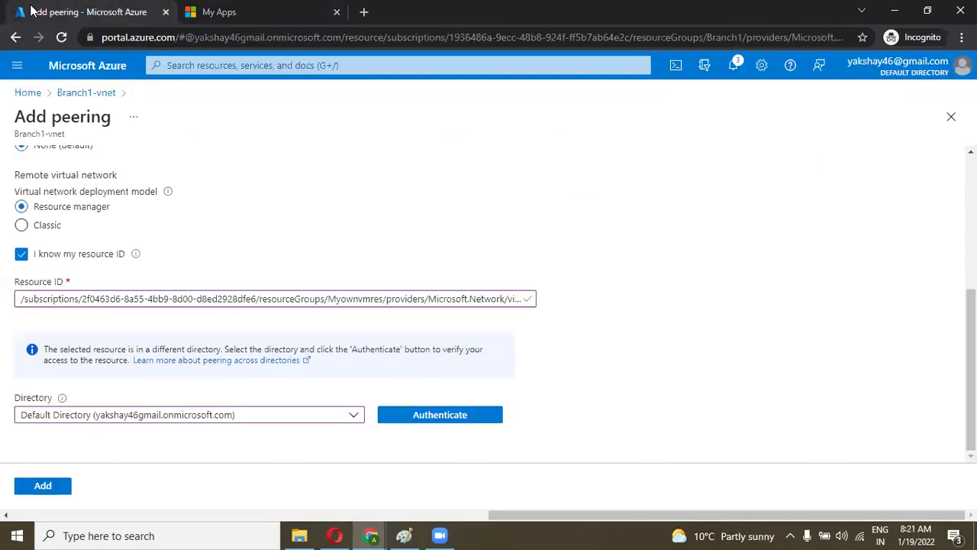
Step: Reload the portal, start a new peering on Branch1-vnet, and enter akshay_sandeep as the link name
{"action": "left_click", "coordinate": [61, 38]}
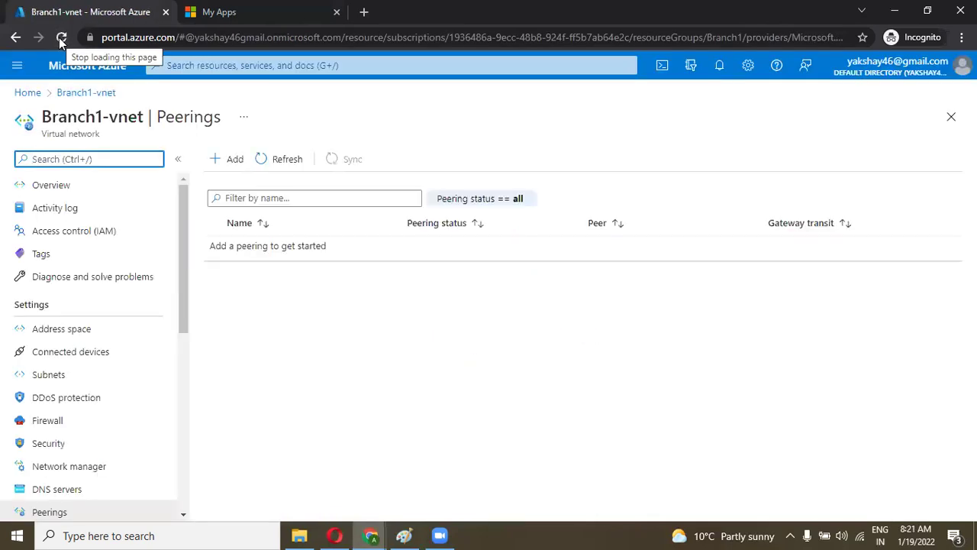
{"action": "left_click", "coordinate": [215, 164]}
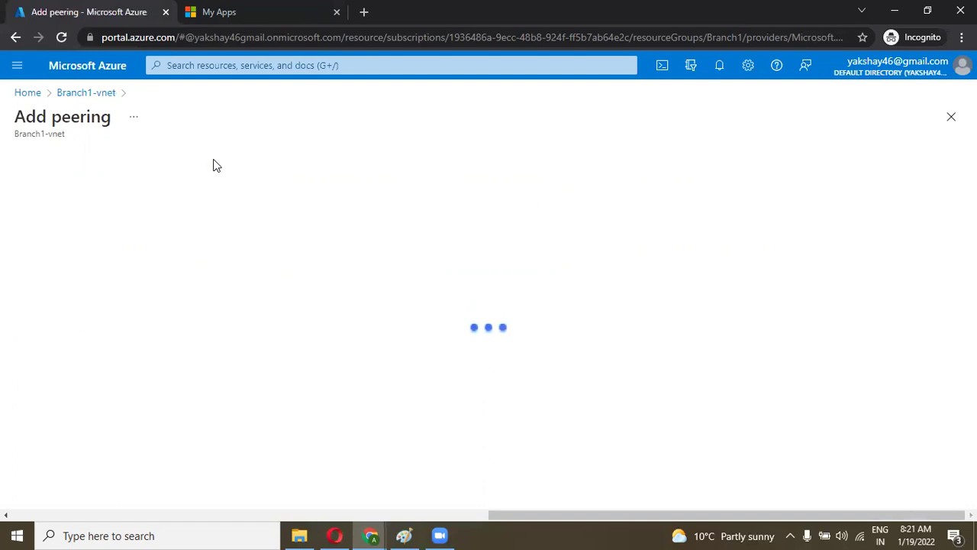
{"action": "type", "text": "akshay_"}
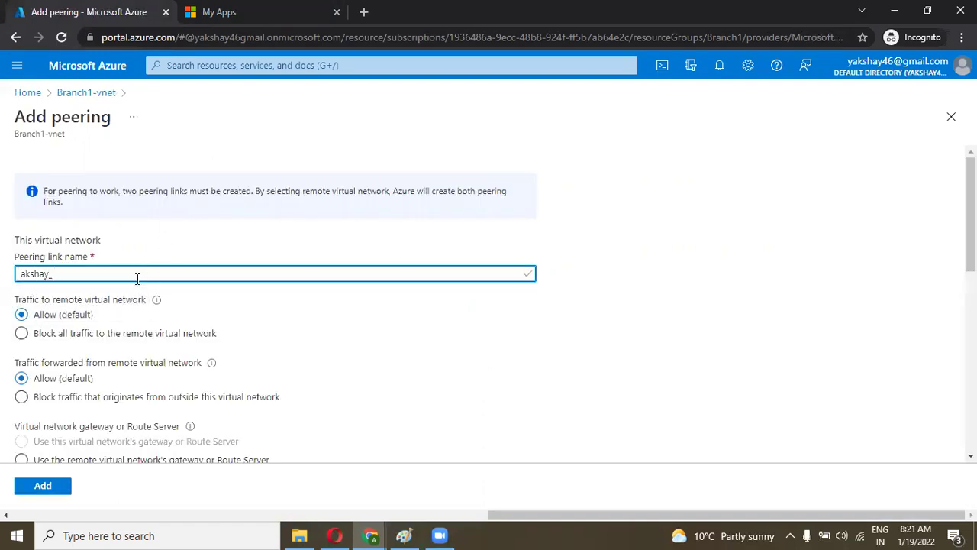
{"action": "type", "text": "sandeep"}
{"action": "key", "text": "Tab"}
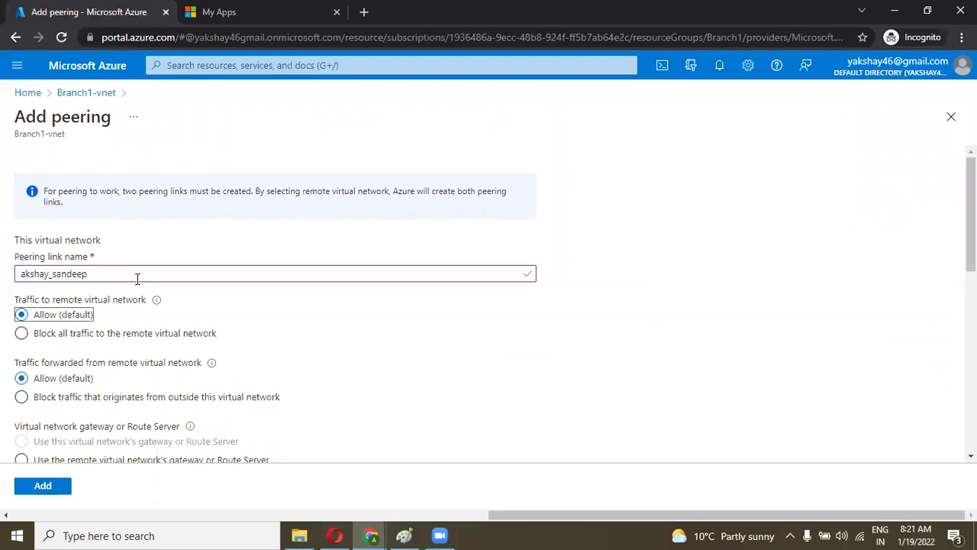
Step: Fill in the remote peering link name and enable 'I know my resource ID'
{"action": "scroll", "coordinate": [137, 278], "scroll_direction": "down", "scroll_amount": 3}
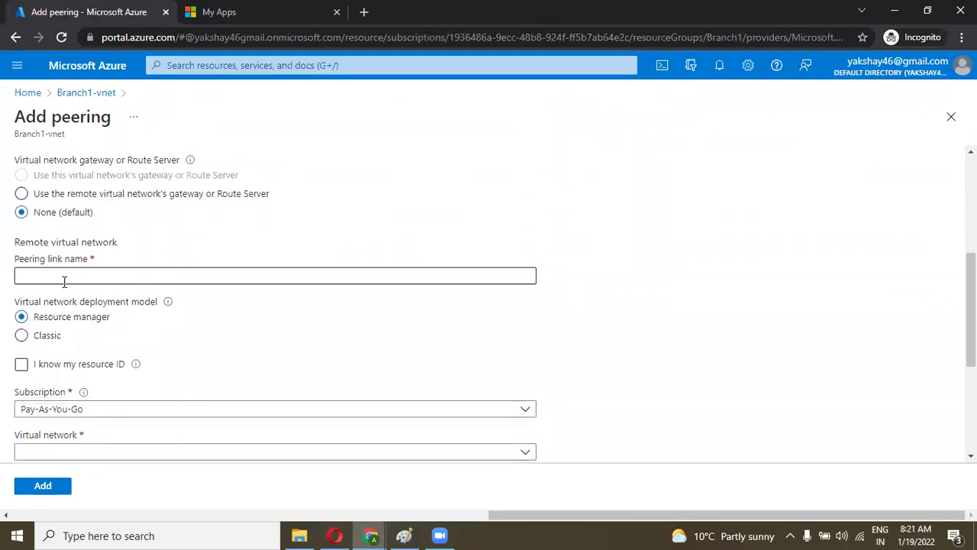
{"action": "left_click", "coordinate": [60, 277]}
{"action": "type", "text": "akshay"}
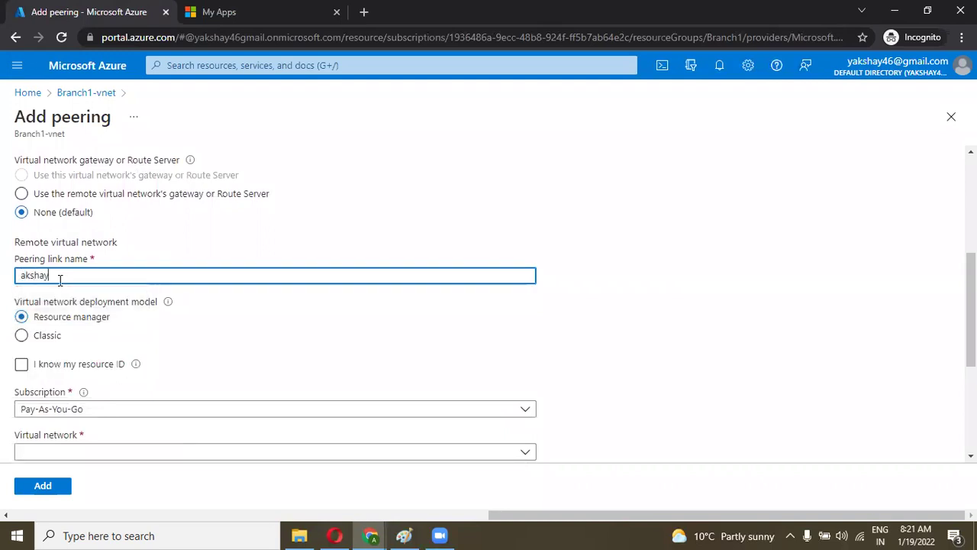
{"action": "type", "text": "_sandeep"}
{"action": "scroll", "coordinate": [46, 279], "scroll_direction": "down", "scroll_amount": 2}
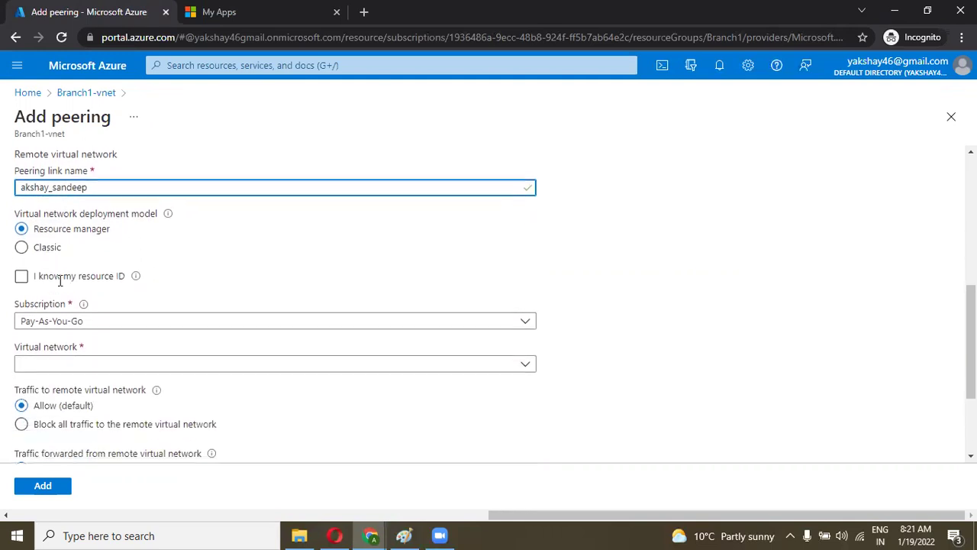
{"action": "left_click", "coordinate": [22, 272]}
{"action": "left_click", "coordinate": [33, 314]}
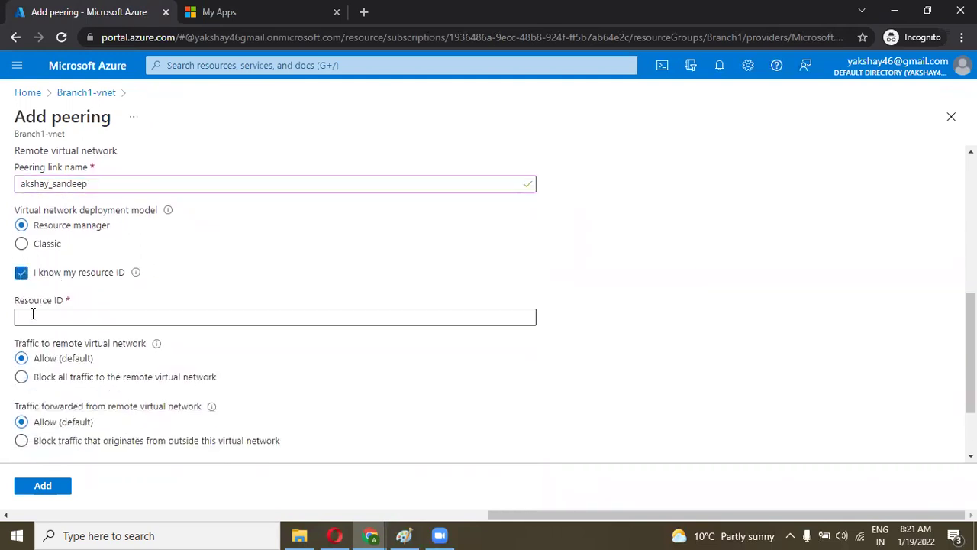
Step: Switch to the other tenant's Azure portal window
{"action": "left_click", "coordinate": [372, 536]}
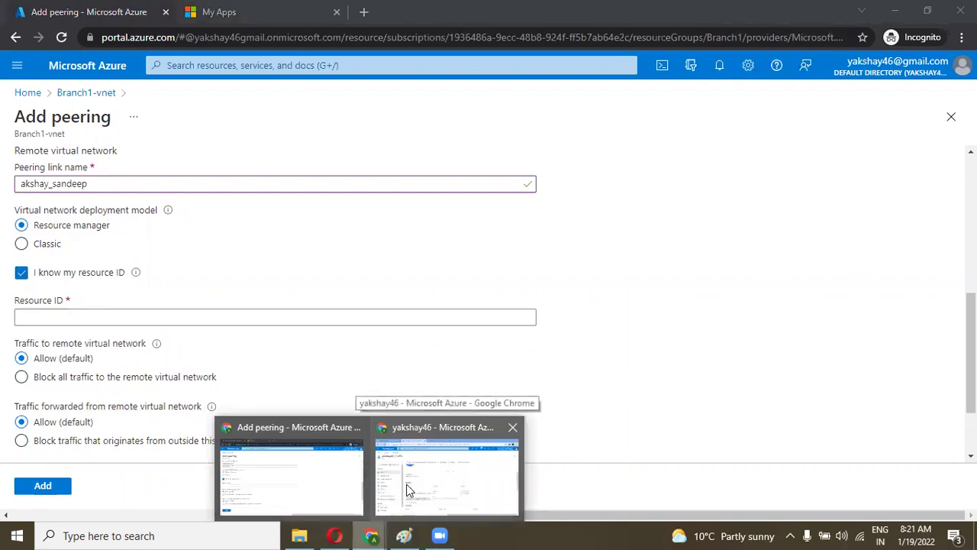
{"action": "left_click", "coordinate": [407, 490]}
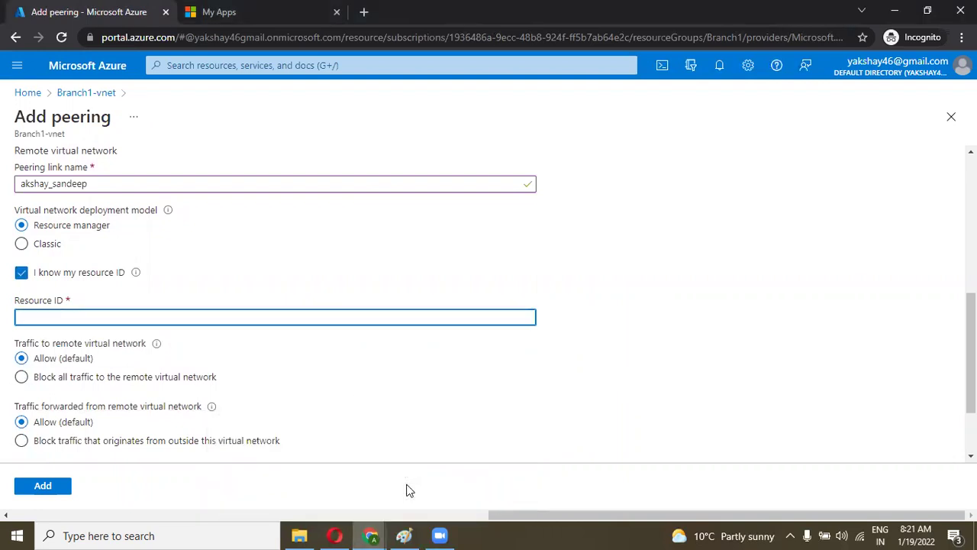
{"action": "left_click", "coordinate": [379, 532]}
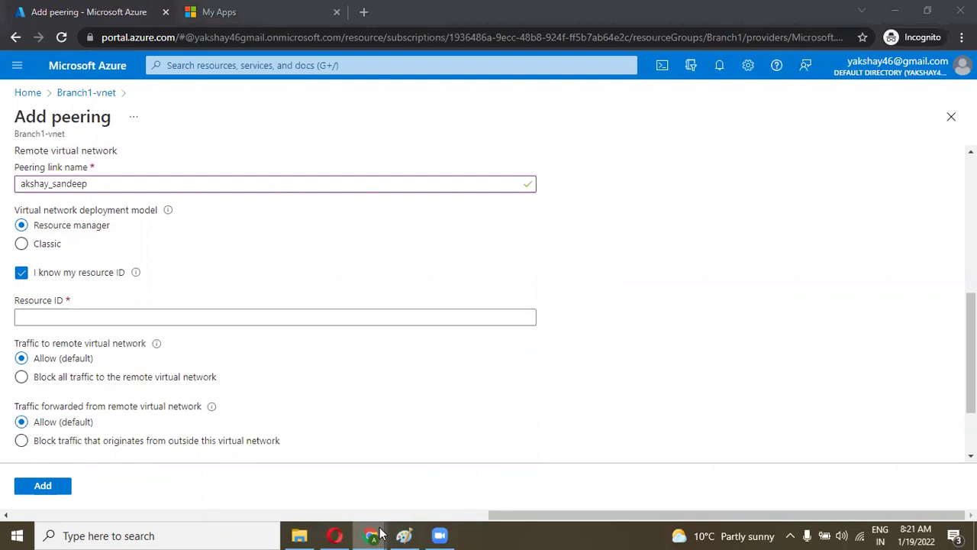
{"action": "left_click", "coordinate": [379, 532]}
Step: Copy the Resource ID from Myownvmres-vnet's Properties page
{"action": "left_click", "coordinate": [24, 91]}
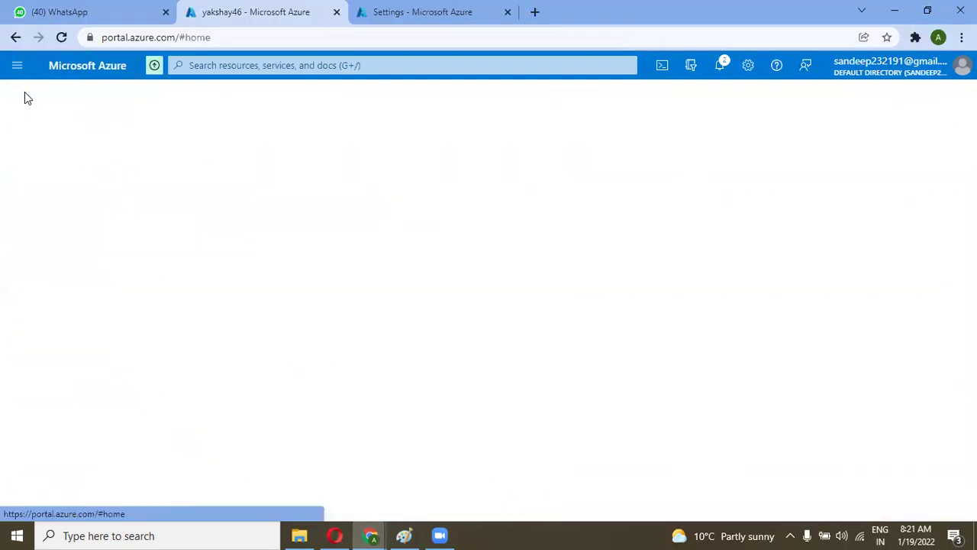
{"action": "left_click", "coordinate": [164, 309]}
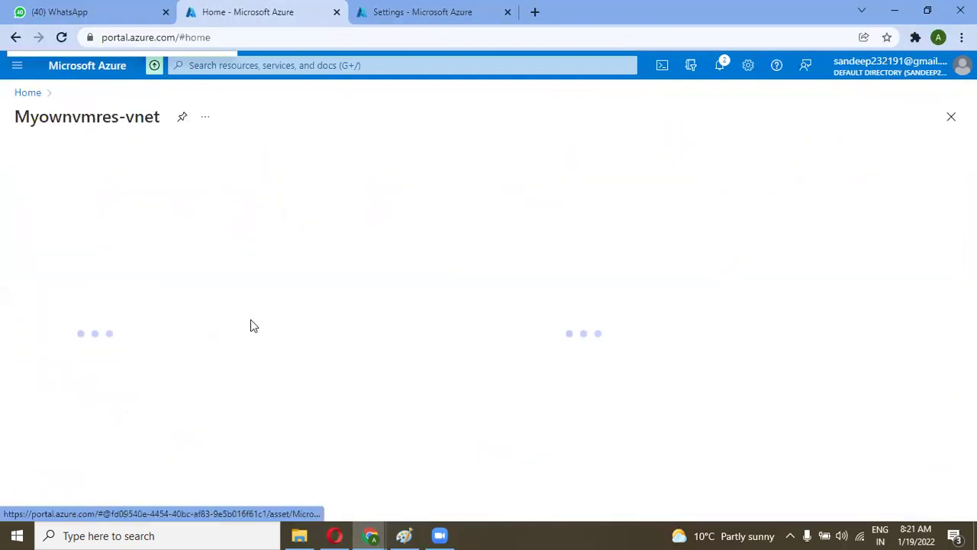
{"action": "scroll", "coordinate": [74, 352], "scroll_direction": "down", "scroll_amount": 3}
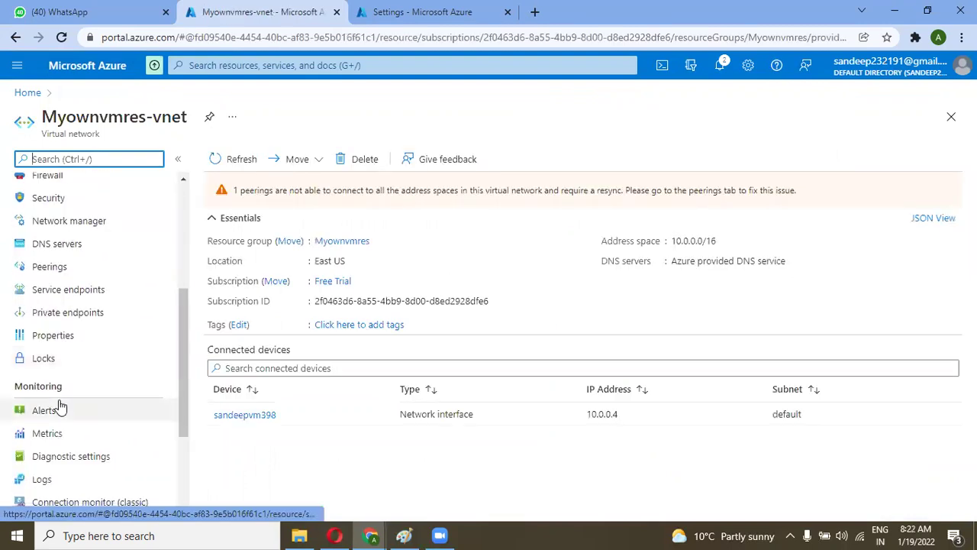
{"action": "left_click", "coordinate": [58, 336]}
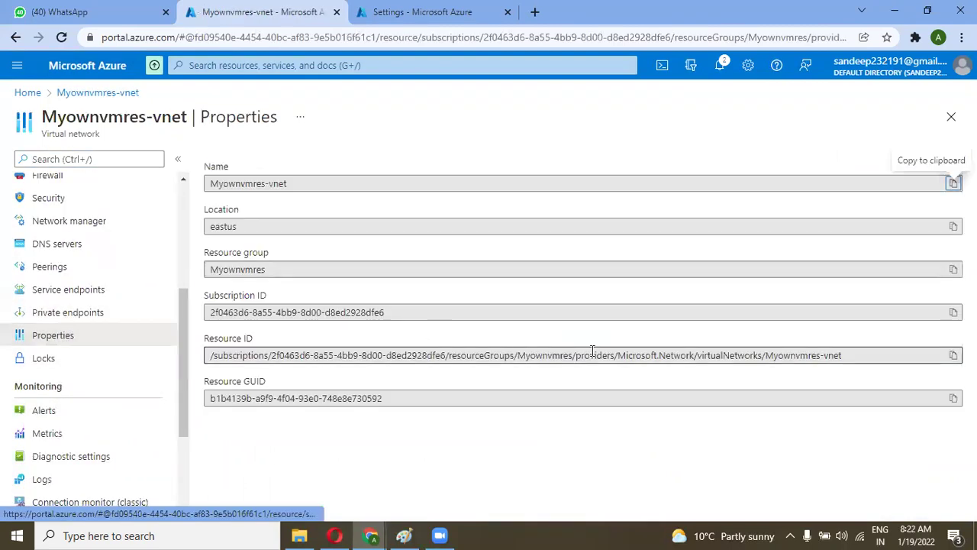
{"action": "left_click", "coordinate": [953, 355]}
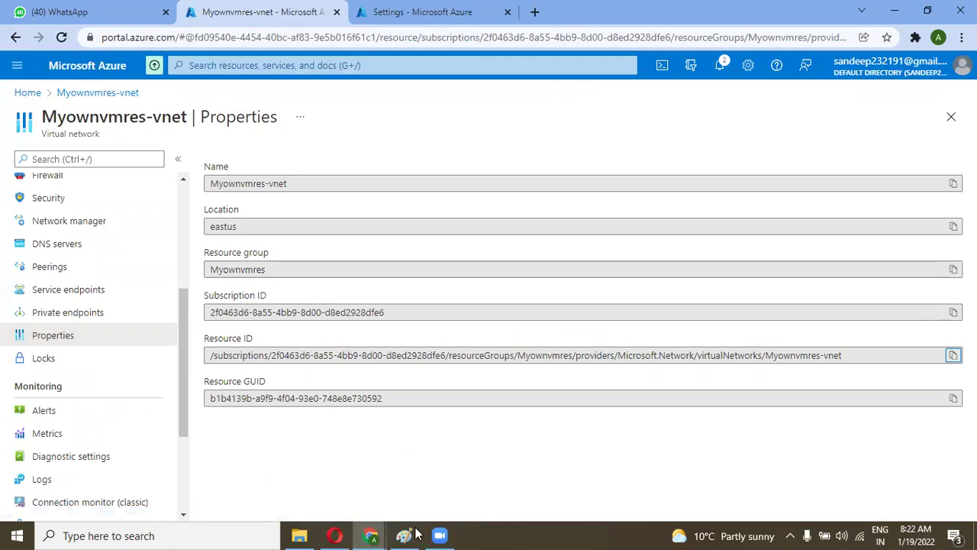
Step: Paste the resource ID into Add peering, choose and authenticate the remote directory, and add the peering
{"action": "left_click", "coordinate": [370, 536]}
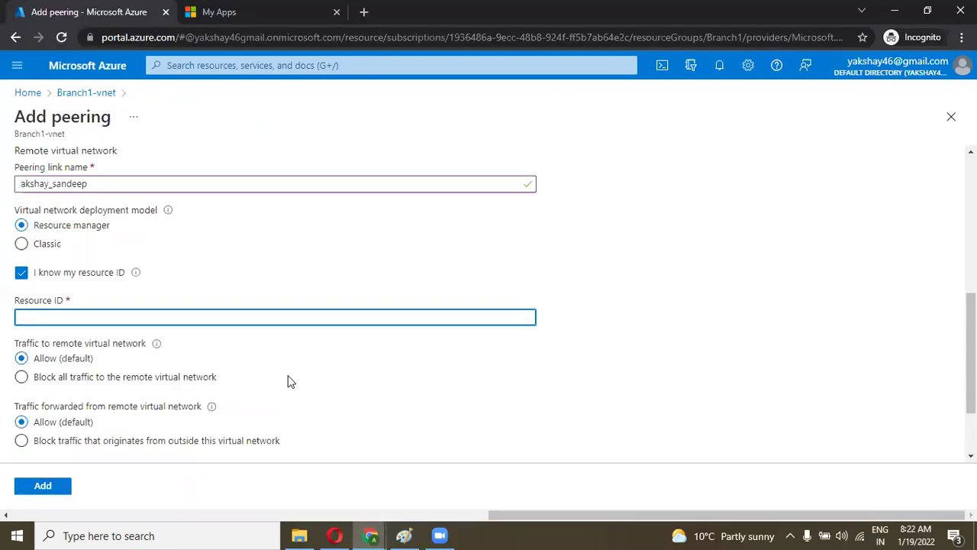
{"action": "key", "text": "ctrl+v"}
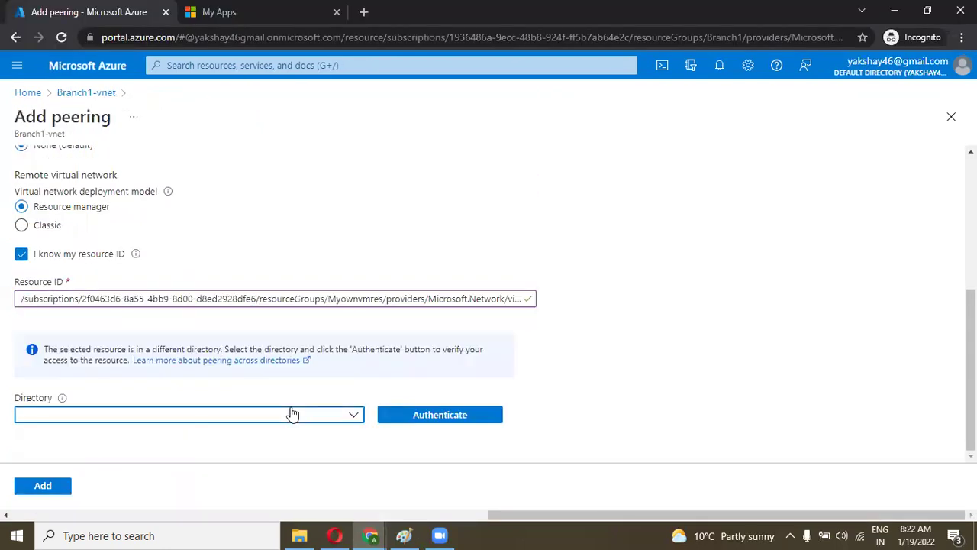
{"action": "left_click", "coordinate": [291, 413]}
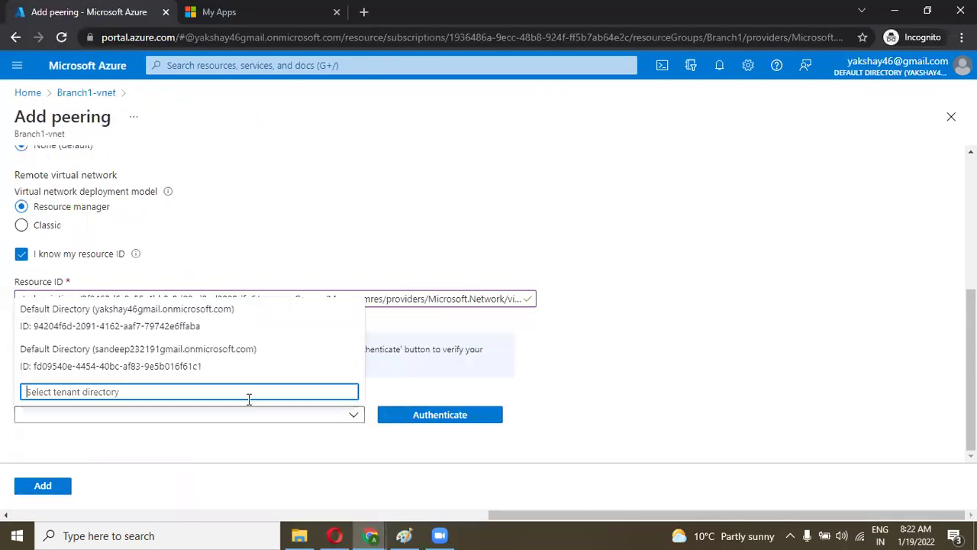
{"action": "left_click", "coordinate": [219, 357]}
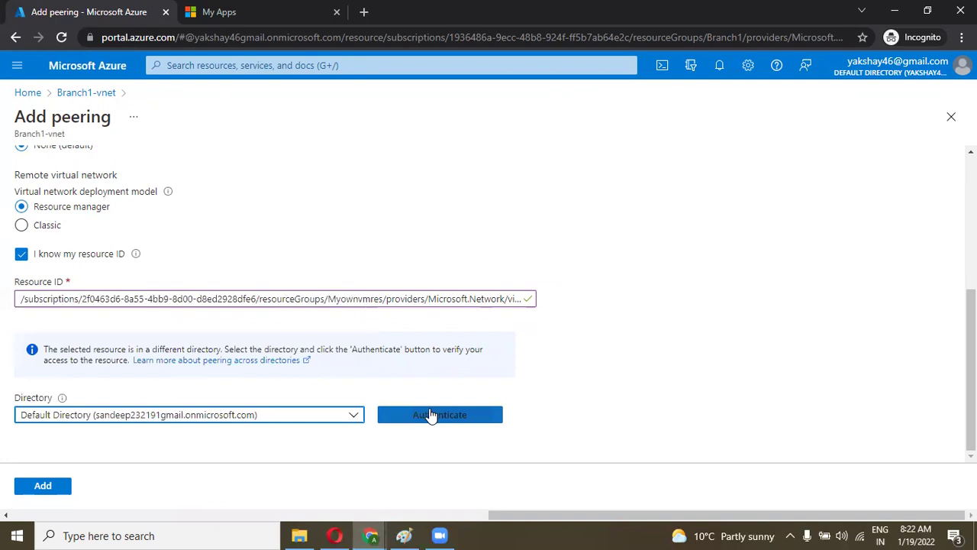
{"action": "left_click", "coordinate": [431, 415]}
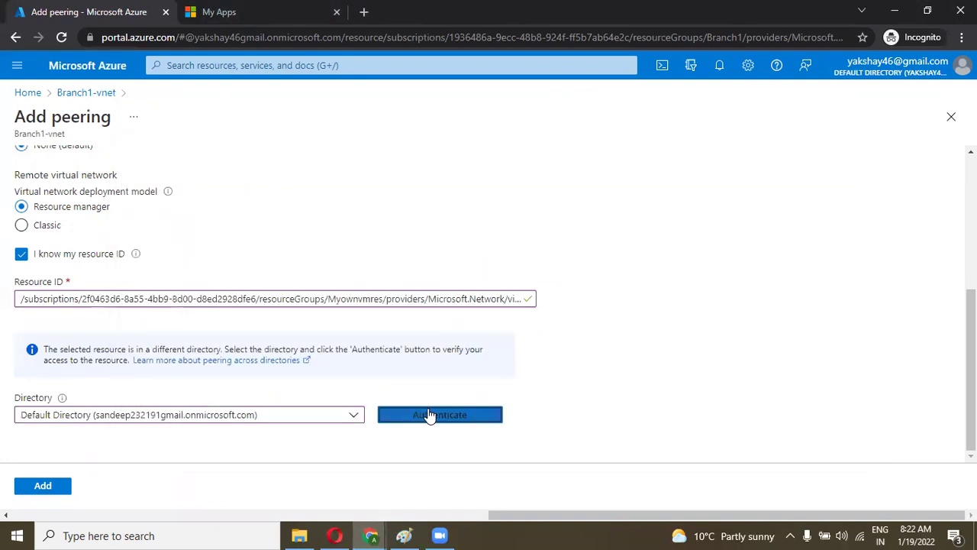
{"action": "left_click", "coordinate": [58, 489]}
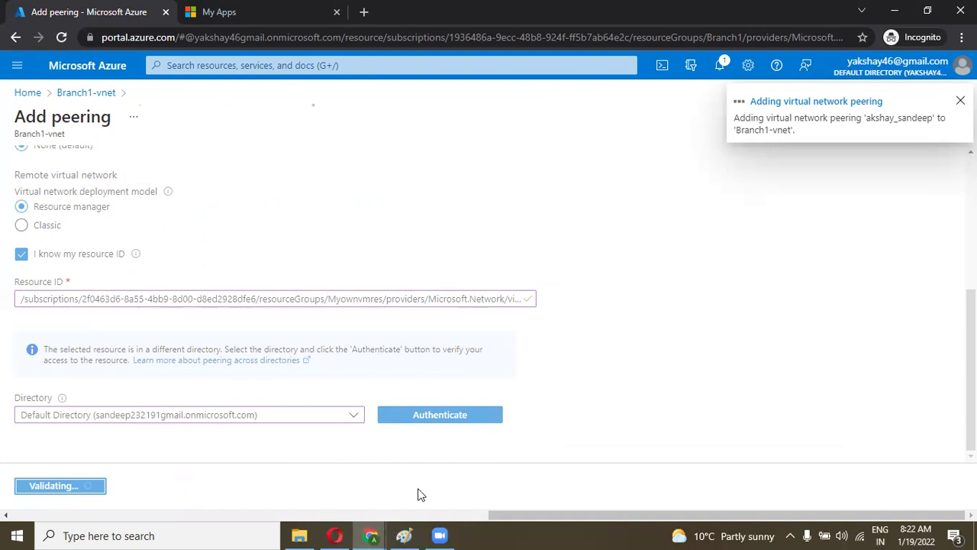
Step: View Myownvmres-vnet's Peerings, then return to Branch1-vnet where akshay_sandeep shows Connected
{"action": "key", "text": "alt+Tab"}
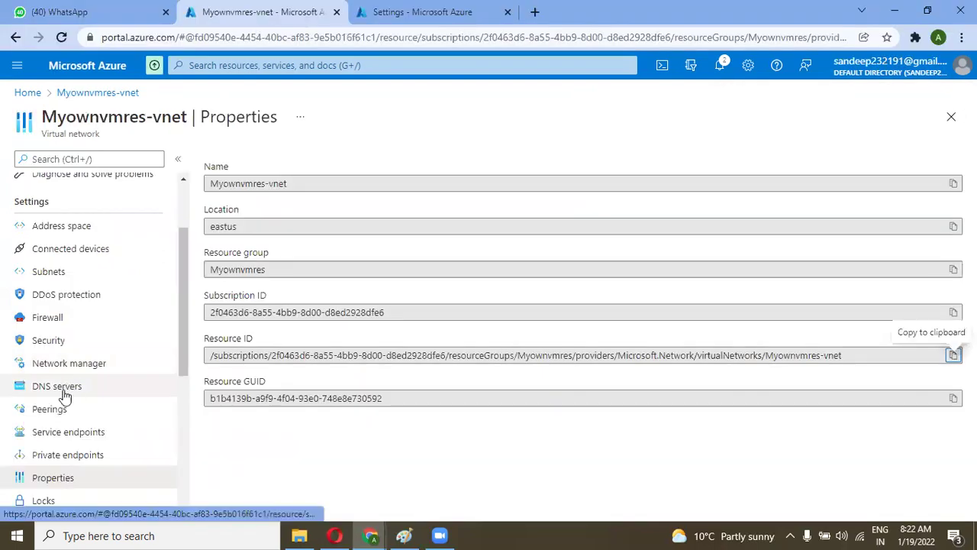
{"action": "left_click", "coordinate": [59, 408]}
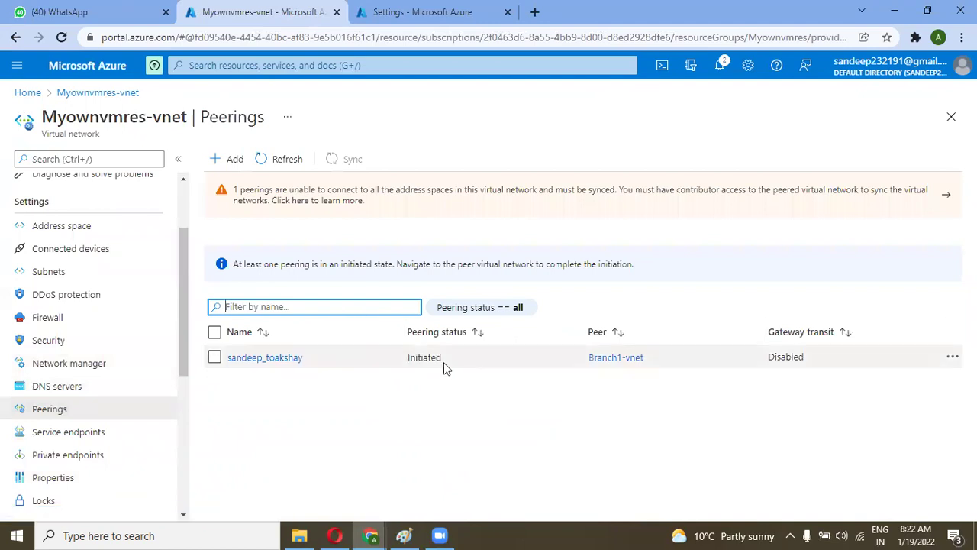
{"action": "left_click", "coordinate": [371, 535]}
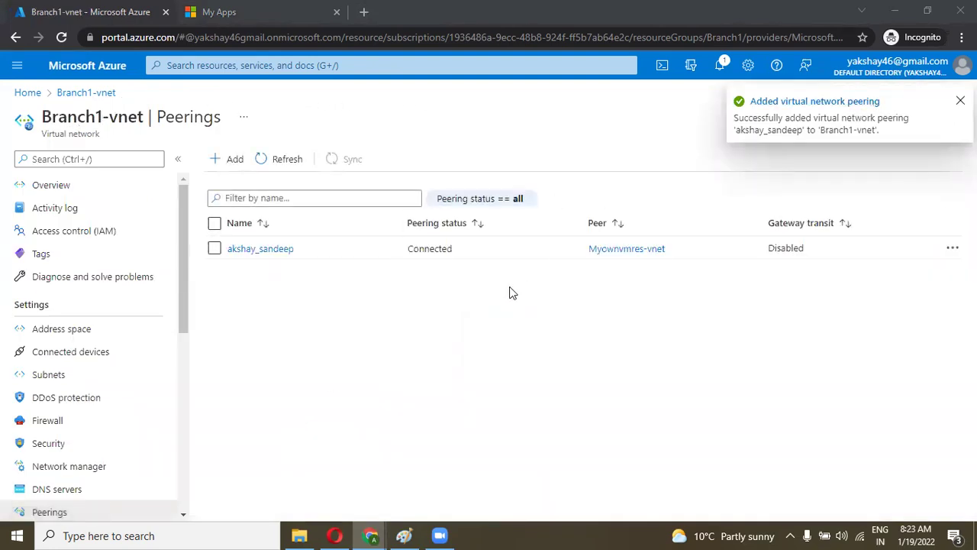
Step: Confirm akshay_sandeep and, after refreshing, sandeep_toakshay both read Connected, then go to the portal home
{"action": "left_click_drag", "start_coordinate": [461, 253], "coordinate": [407, 257]}
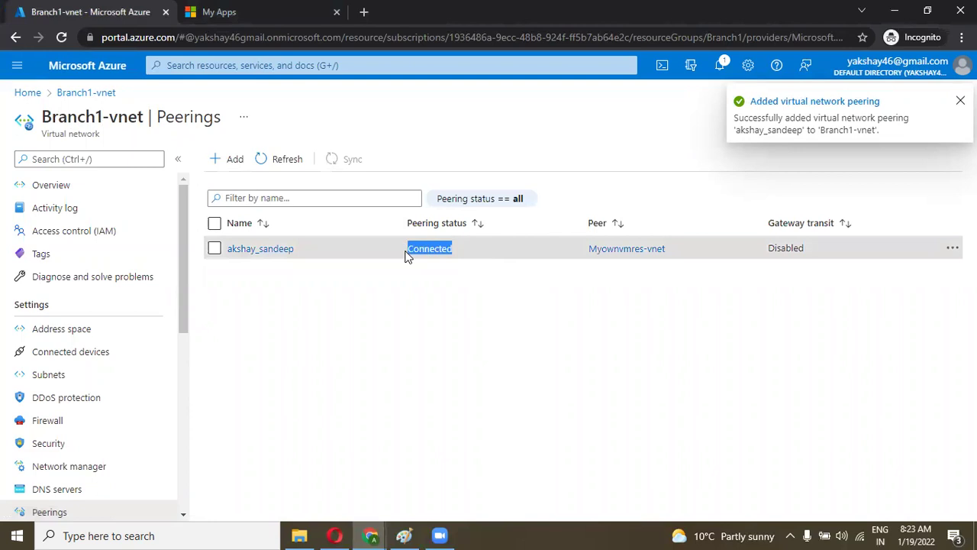
{"action": "left_click", "coordinate": [370, 535]}
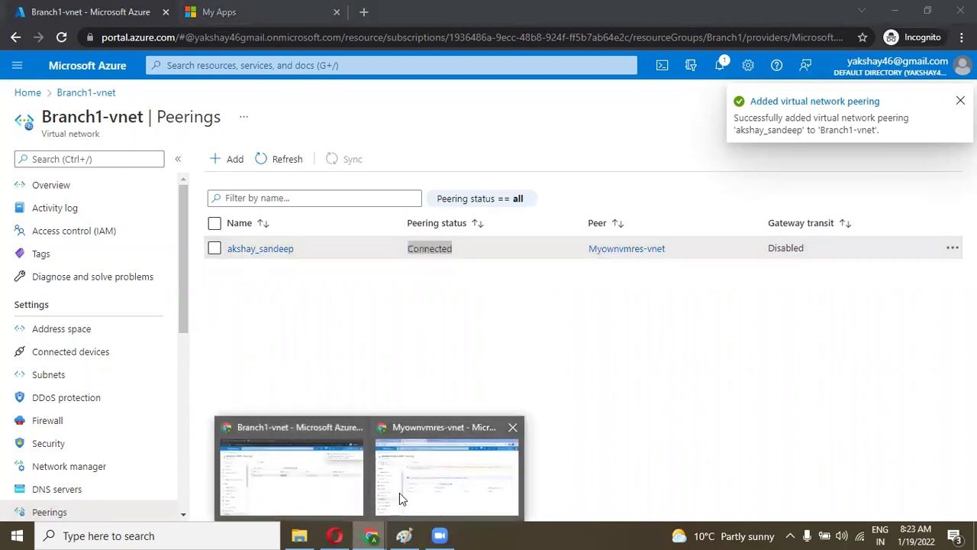
{"action": "left_click", "coordinate": [400, 492]}
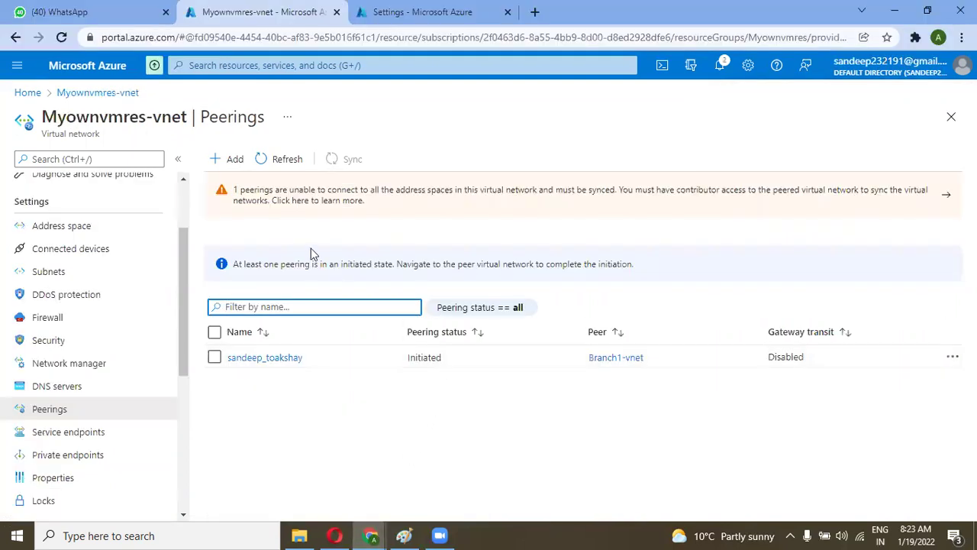
{"action": "left_click", "coordinate": [274, 163]}
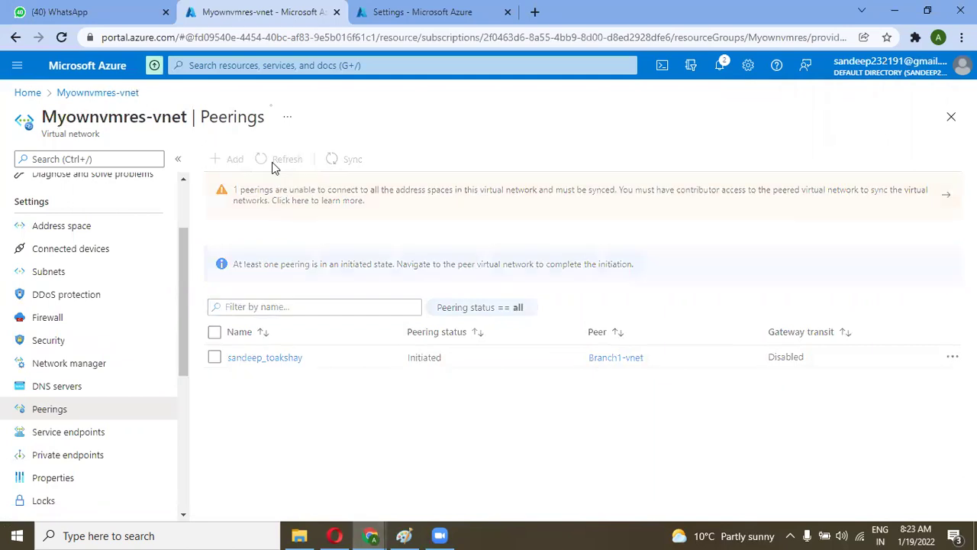
{"action": "left_click_drag", "start_coordinate": [450, 312], "coordinate": [407, 320]}
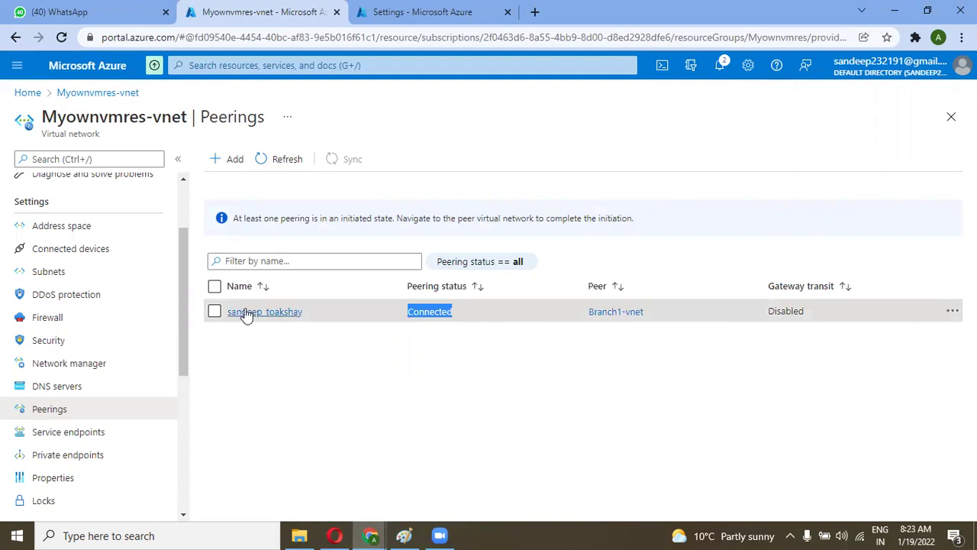
{"action": "left_click_drag", "start_coordinate": [183, 314], "coordinate": [181, 244]}
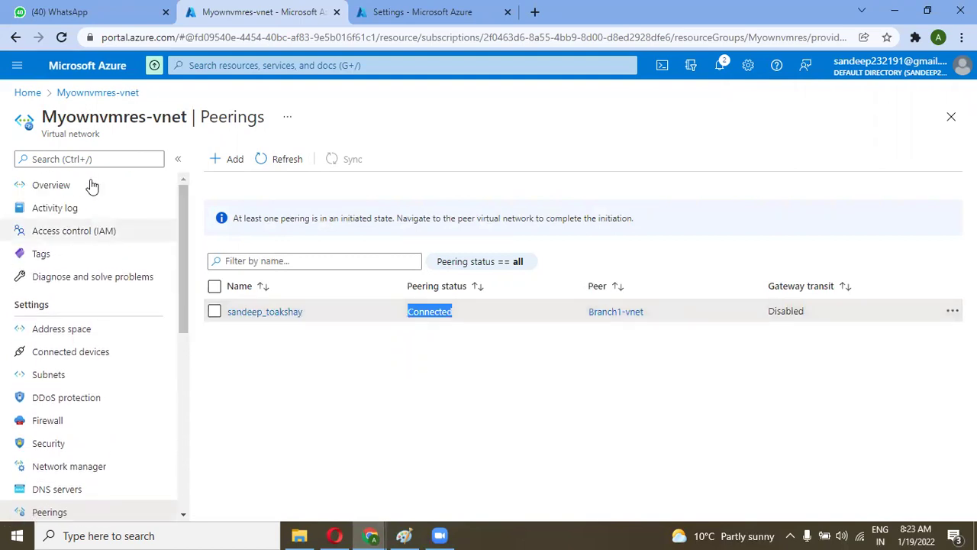
{"action": "left_click", "coordinate": [28, 92]}
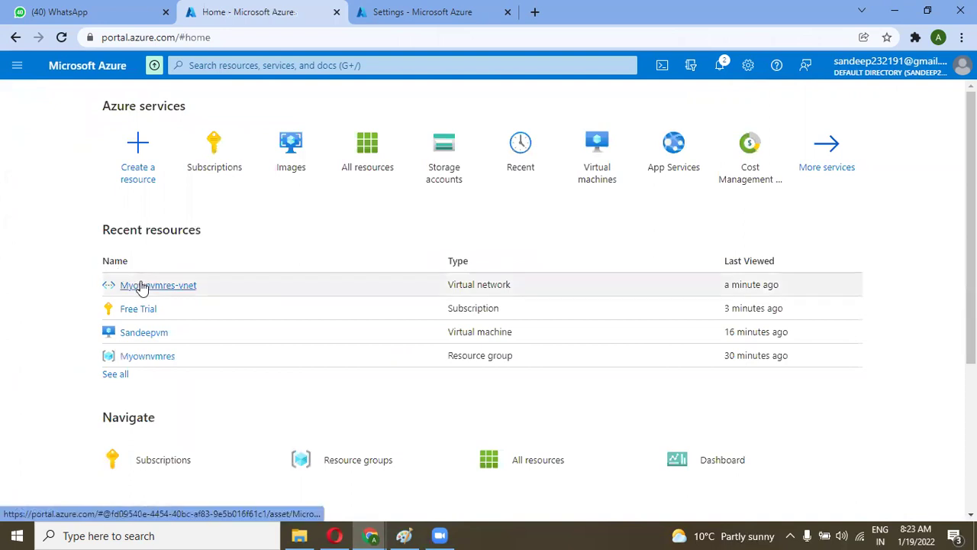
Step: Open Sandeepvm's overview and highlight its private IP address 10.0.0.4
{"action": "left_click", "coordinate": [139, 334]}
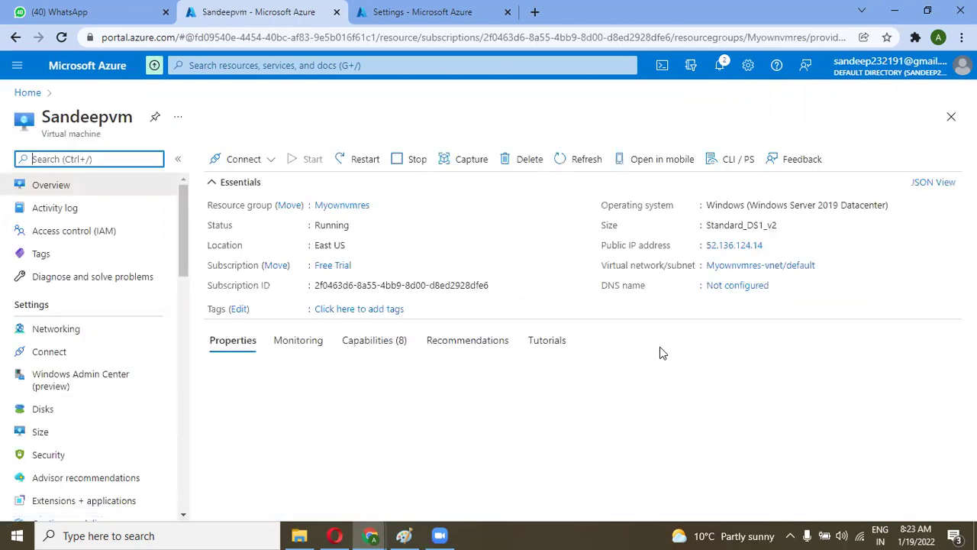
{"action": "left_click_drag", "start_coordinate": [757, 434], "coordinate": [729, 435]}
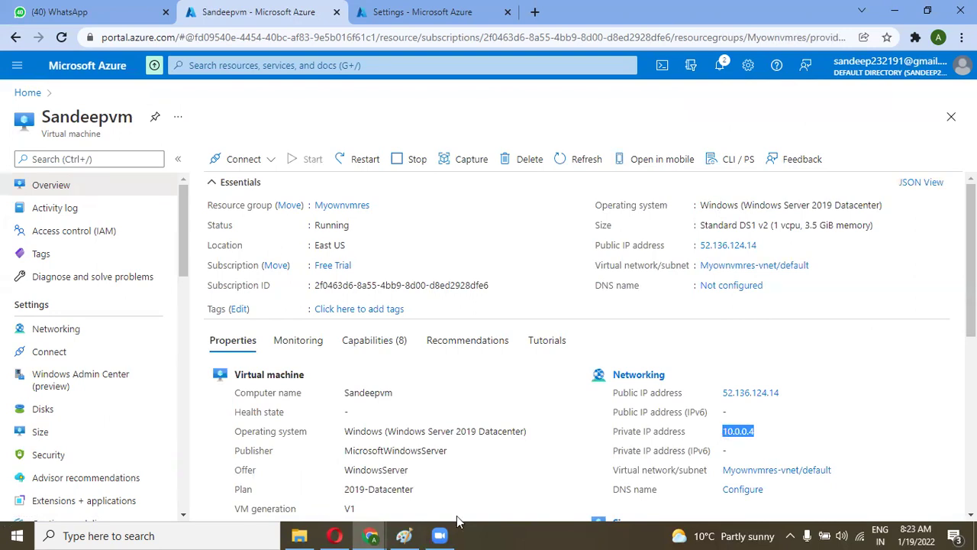
{"action": "left_click", "coordinate": [787, 430]}
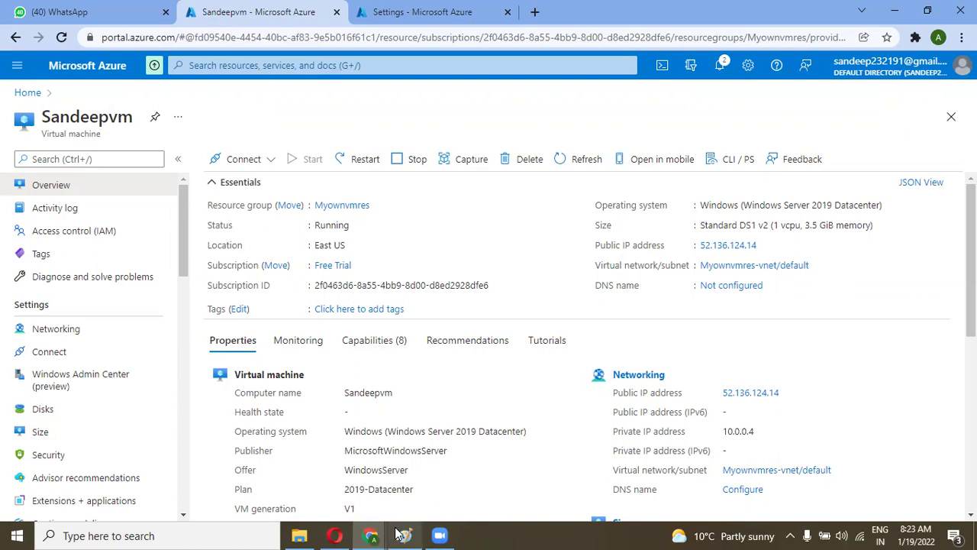
{"action": "left_click", "coordinate": [404, 535]}
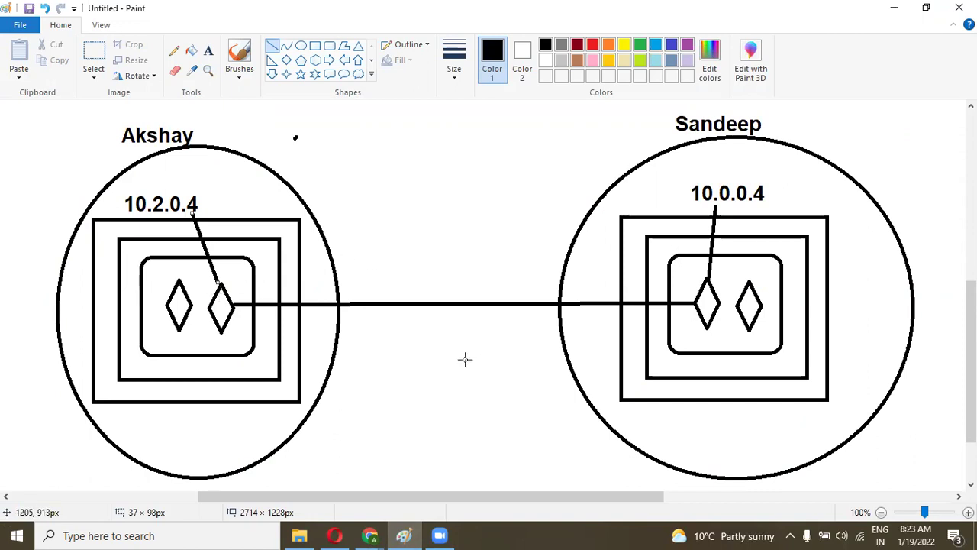
Step: Switch to the Branch1-vnet Peerings window to confirm the peering is Connected
{"action": "mouse_move", "coordinate": [370, 536]}
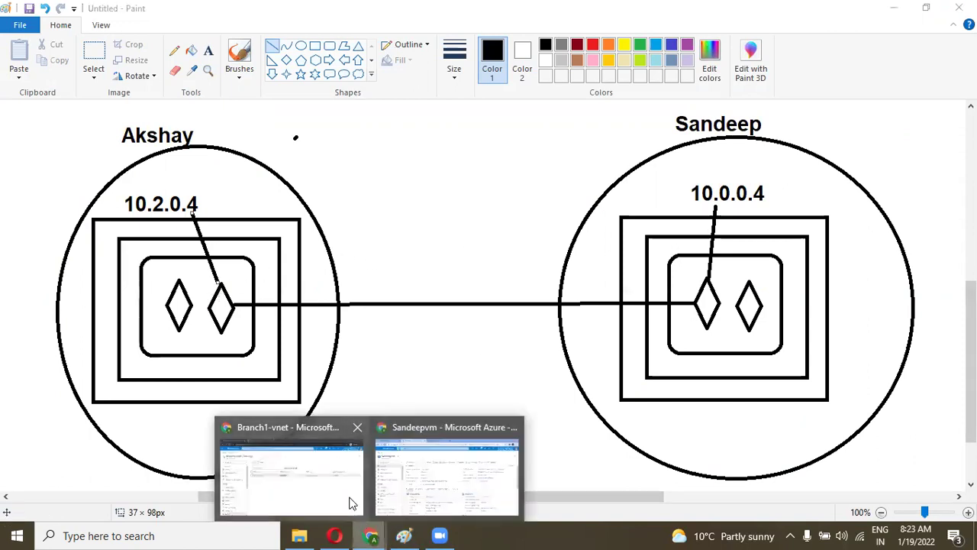
{"action": "left_click", "coordinate": [409, 486]}
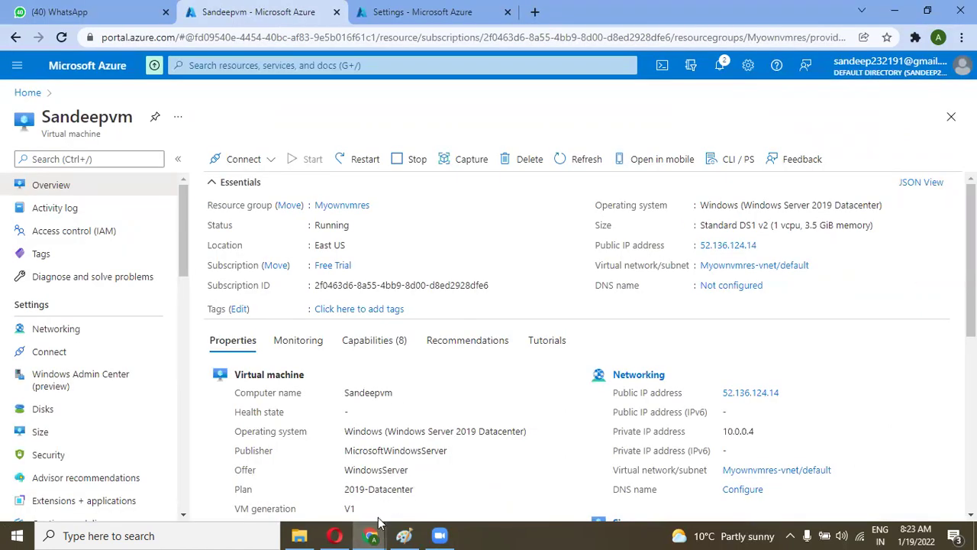
{"action": "mouse_move", "coordinate": [369, 536]}
{"action": "left_click", "coordinate": [355, 496]}
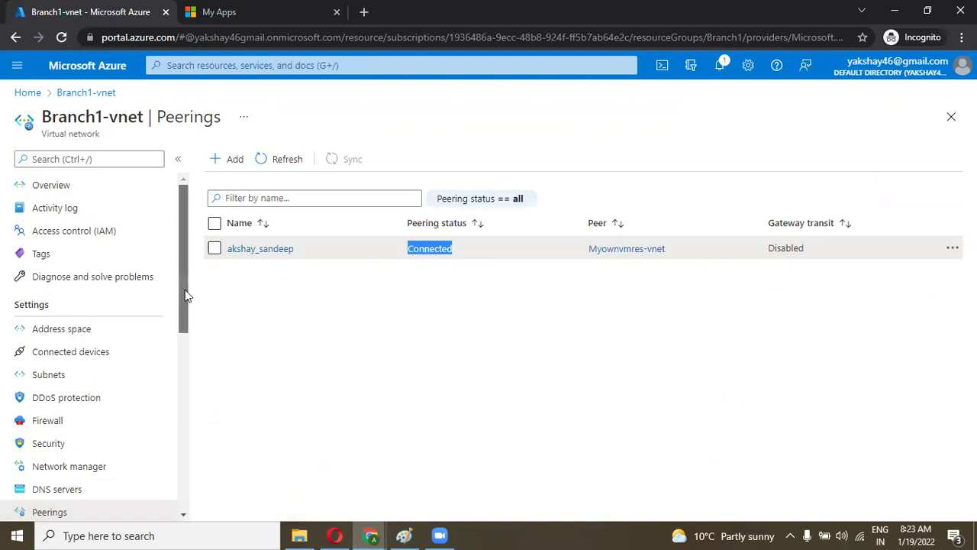
Step: Open Akshayvm's overview from the portal home, showing public IP 20.41.225.105
{"action": "left_click", "coordinate": [31, 95]}
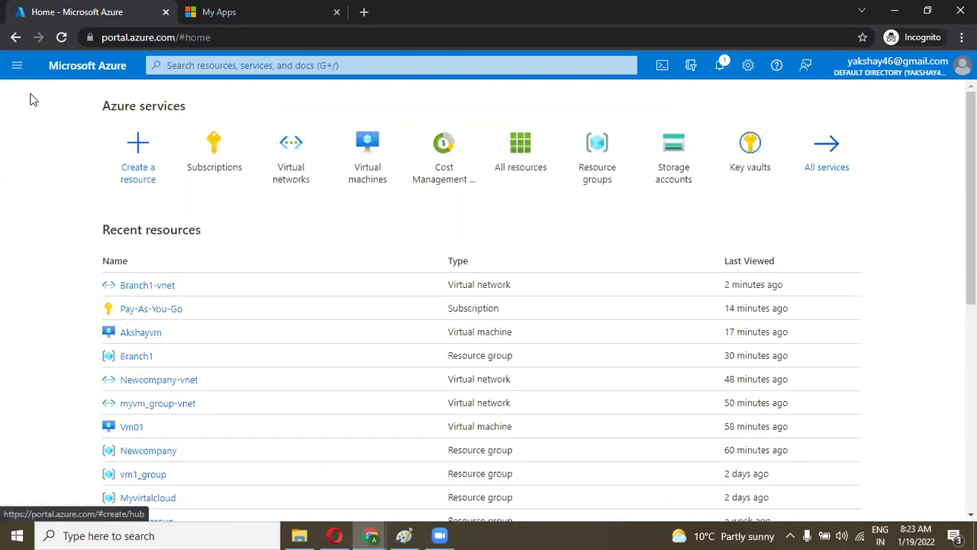
{"action": "left_click", "coordinate": [141, 333]}
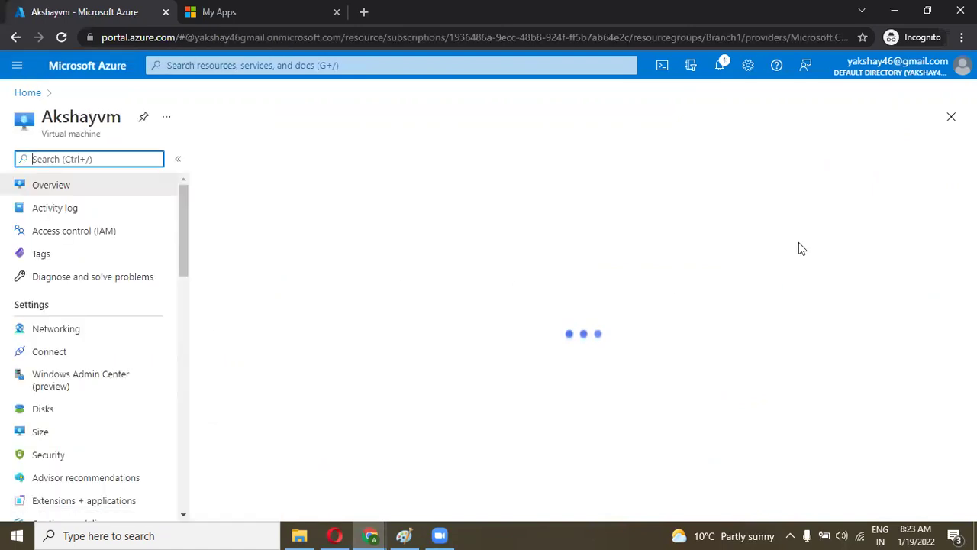
{"action": "left_click", "coordinate": [765, 245]}
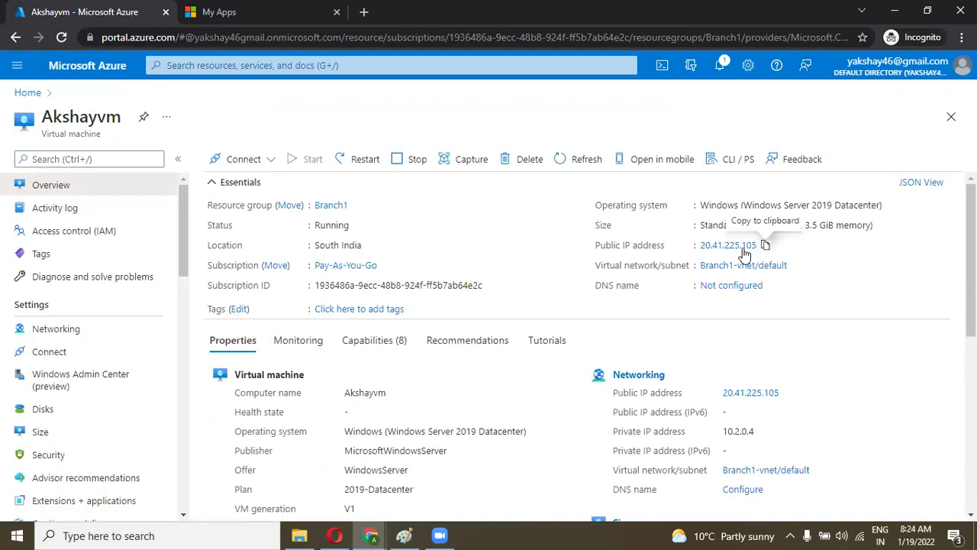
{"action": "left_click", "coordinate": [210, 536]}
Step: Launch Remote Desktop Connection and sign in to 13.77.208.219 with saved credentials, accepting the certificate
{"action": "type", "text": "rdp"}
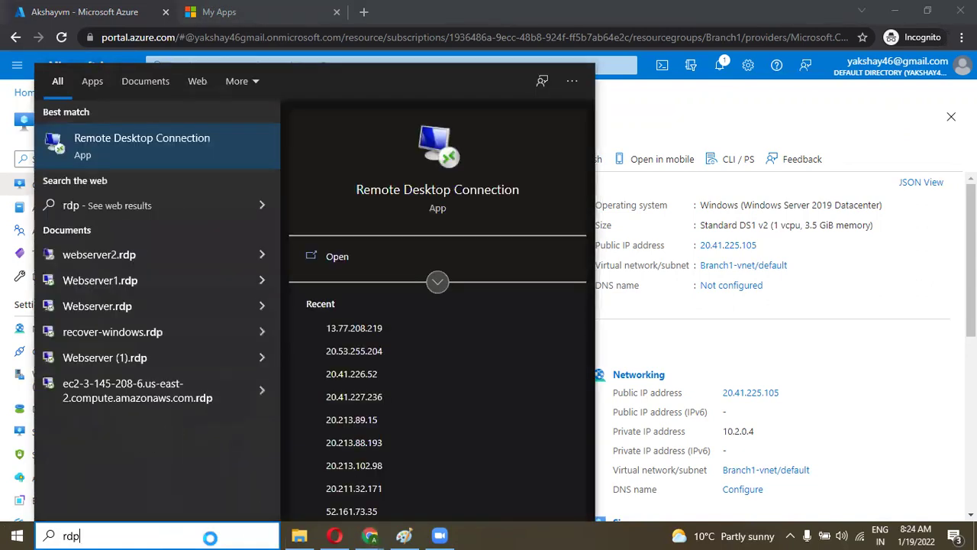
{"action": "key", "text": "Return"}
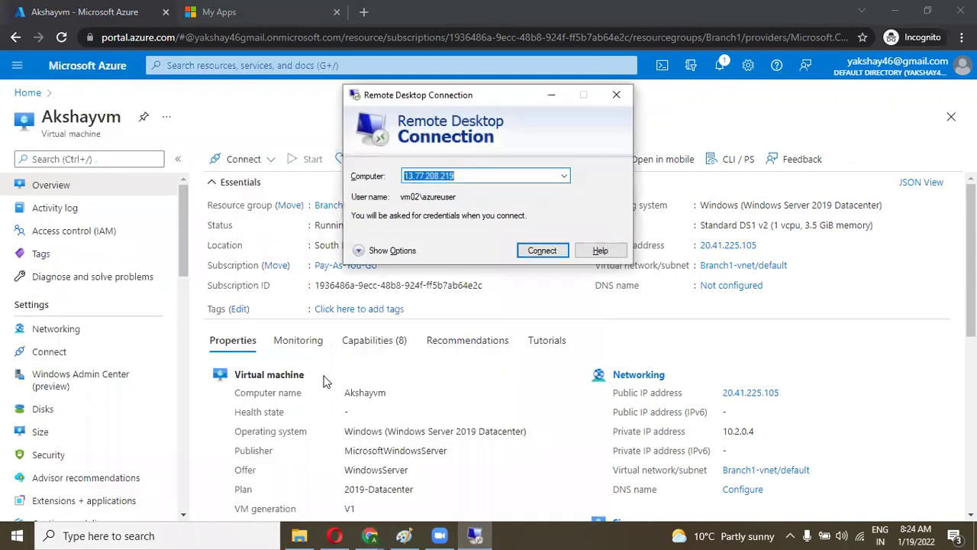
{"action": "left_click", "coordinate": [537, 252]}
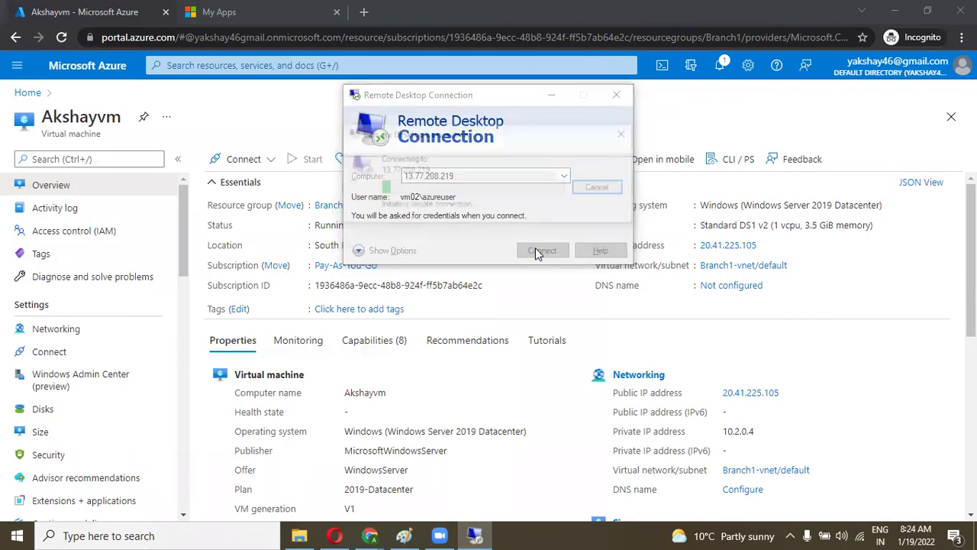
{"action": "key", "text": "Caps_Lock"}
{"action": "type", "text": "A"}
{"action": "key", "text": "Caps_Lock"}
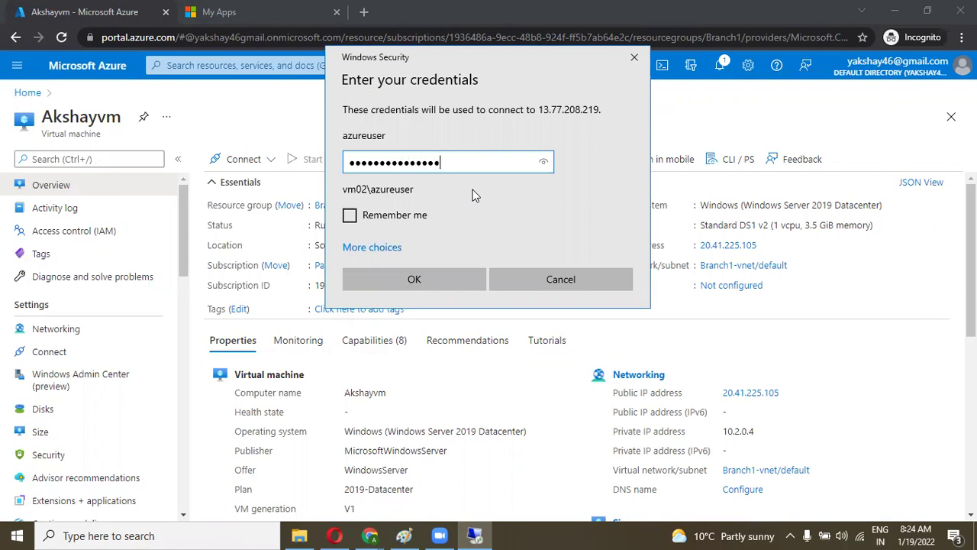
{"action": "left_click", "coordinate": [391, 220]}
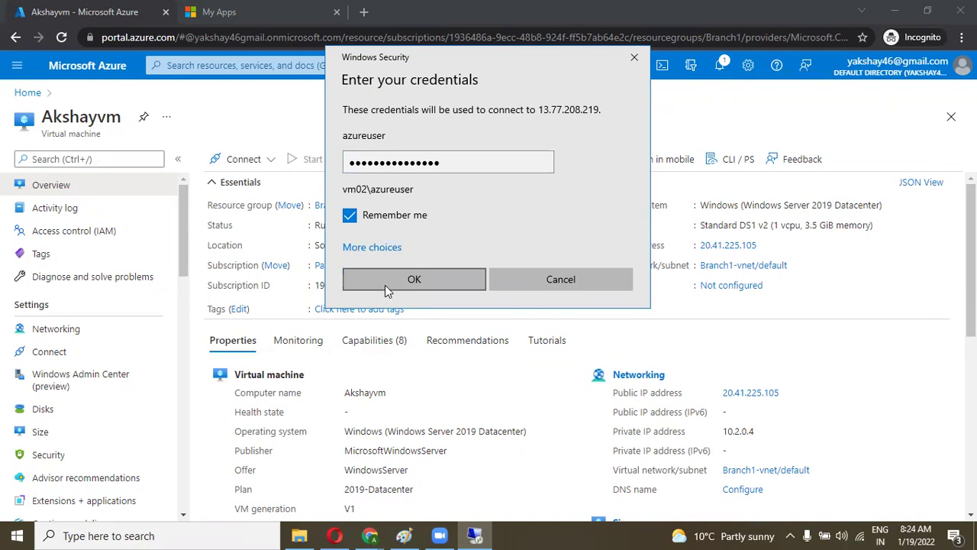
{"action": "left_click", "coordinate": [385, 284]}
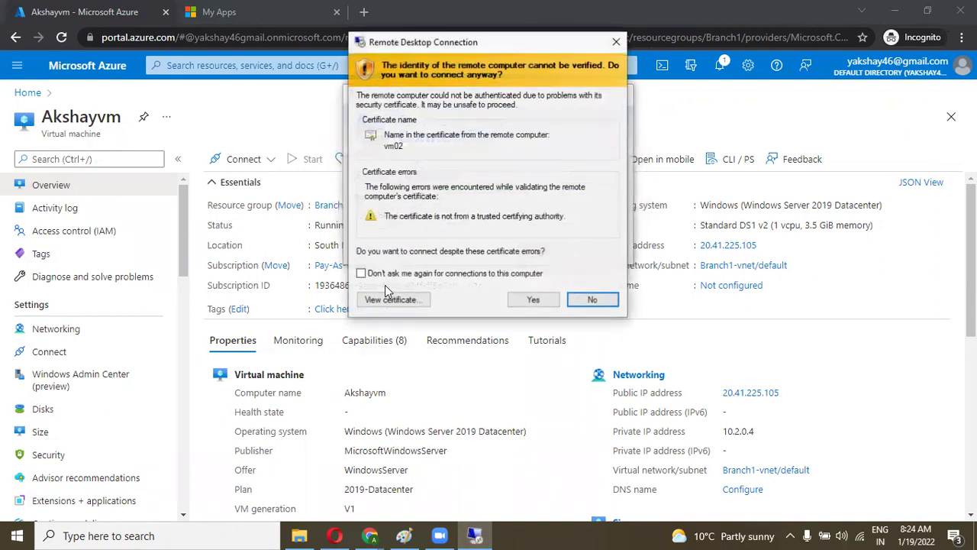
{"action": "left_click", "coordinate": [517, 301]}
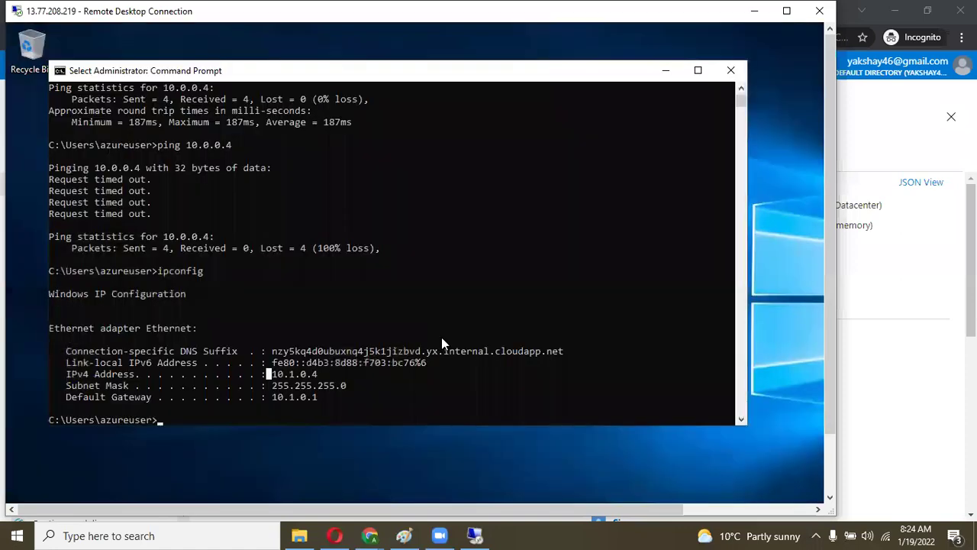
{"action": "left_click", "coordinate": [307, 395]}
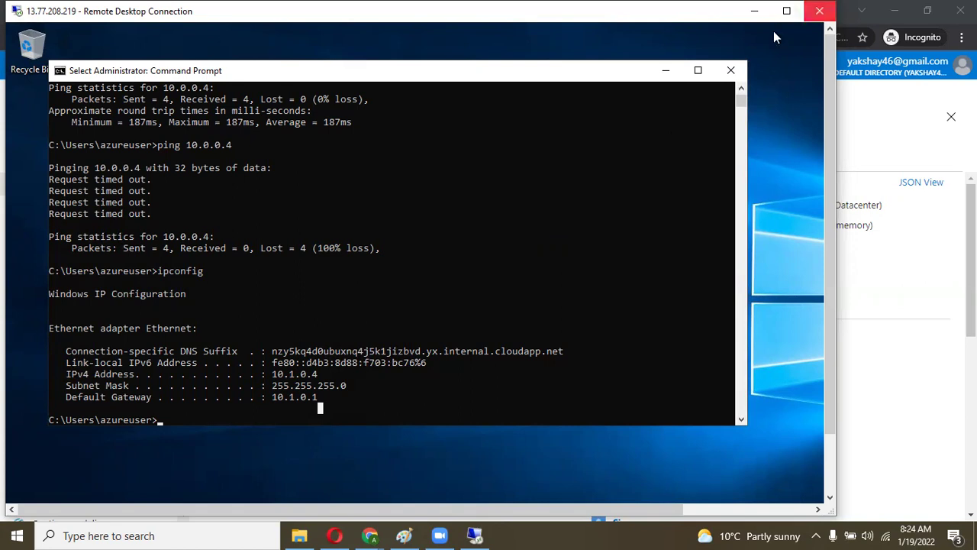
Step: Reload Akshayvm's portal page and copy its public IP 20.41.225.105
{"action": "left_click", "coordinate": [755, 11]}
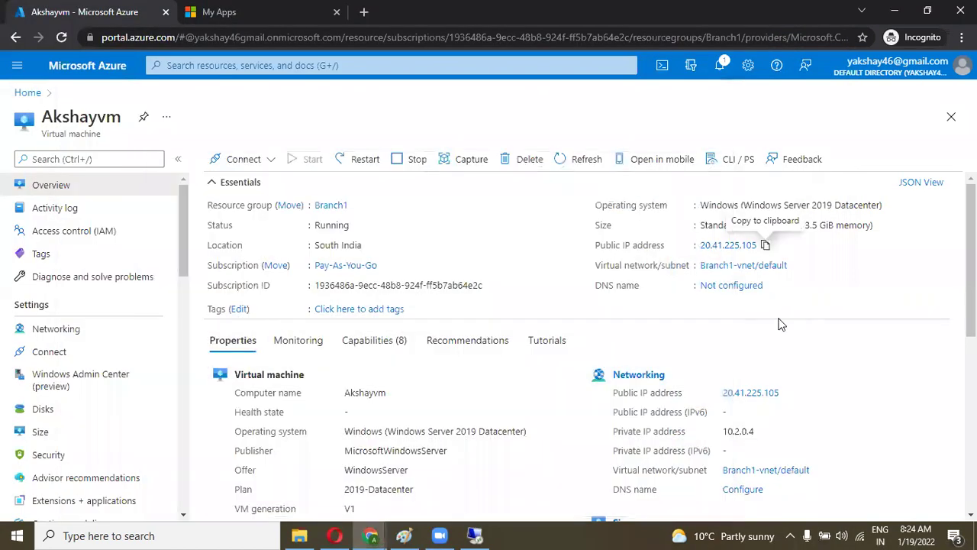
{"action": "left_click", "coordinate": [61, 36]}
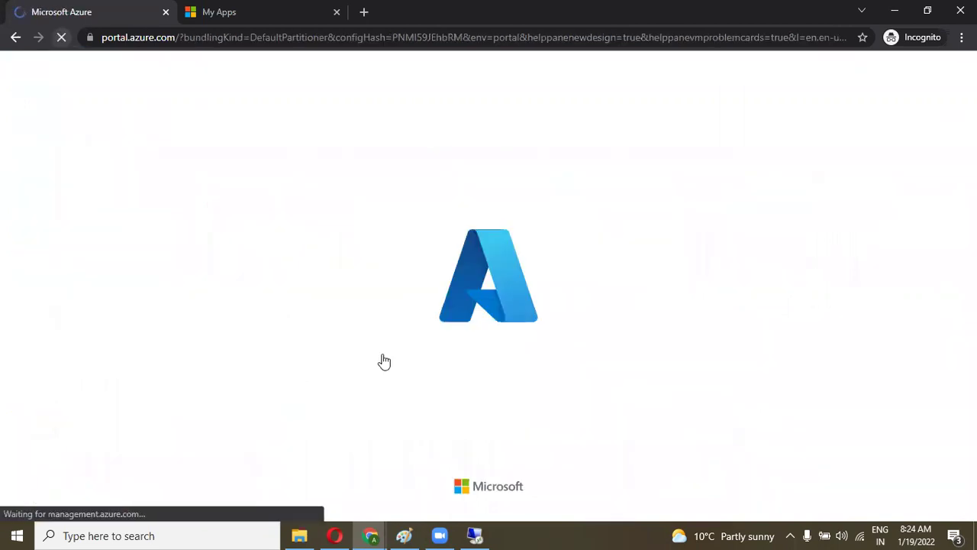
{"action": "left_click", "coordinate": [475, 534]}
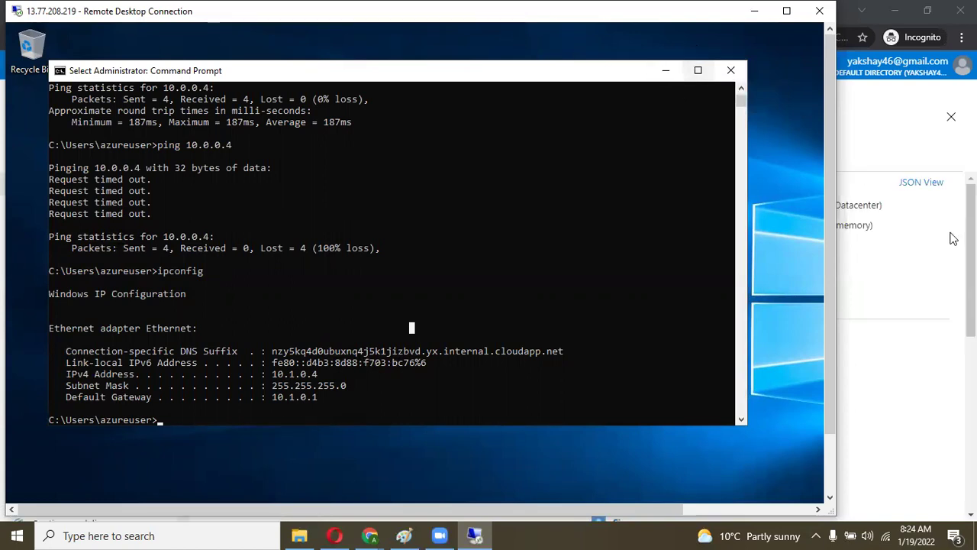
{"action": "left_click", "coordinate": [953, 239]}
{"action": "left_click", "coordinate": [766, 245]}
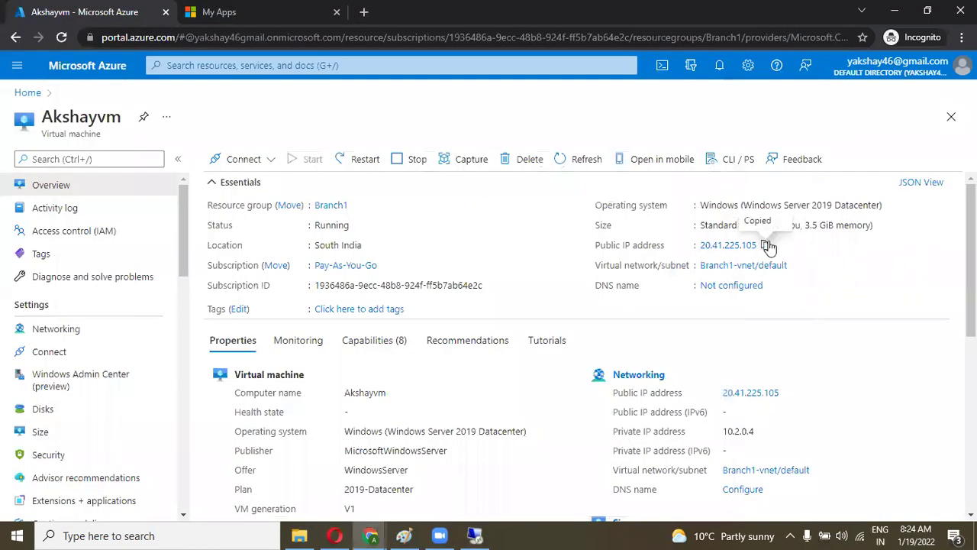
Step: Close the 13.77.208.219 remote session and confirm disconnecting
{"action": "left_click", "coordinate": [475, 534]}
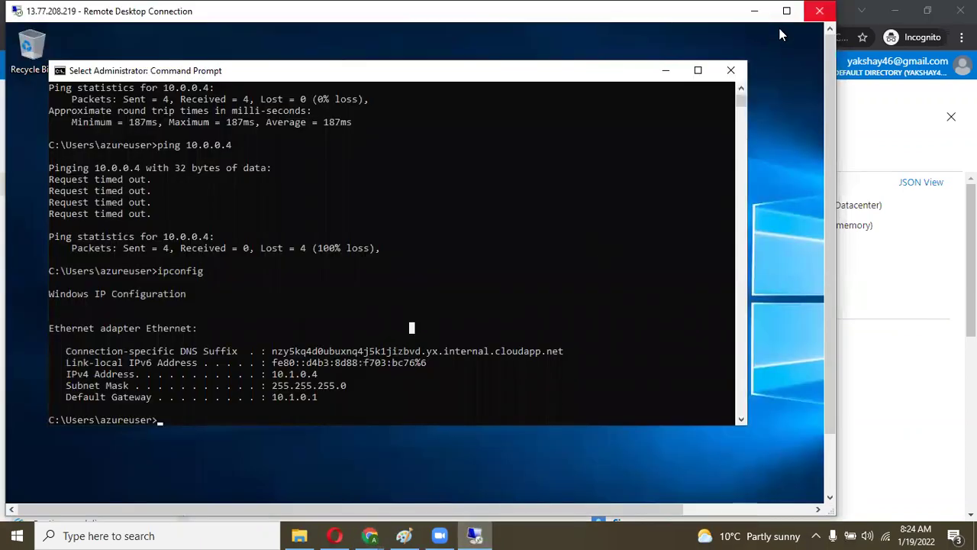
{"action": "left_click", "coordinate": [820, 11]}
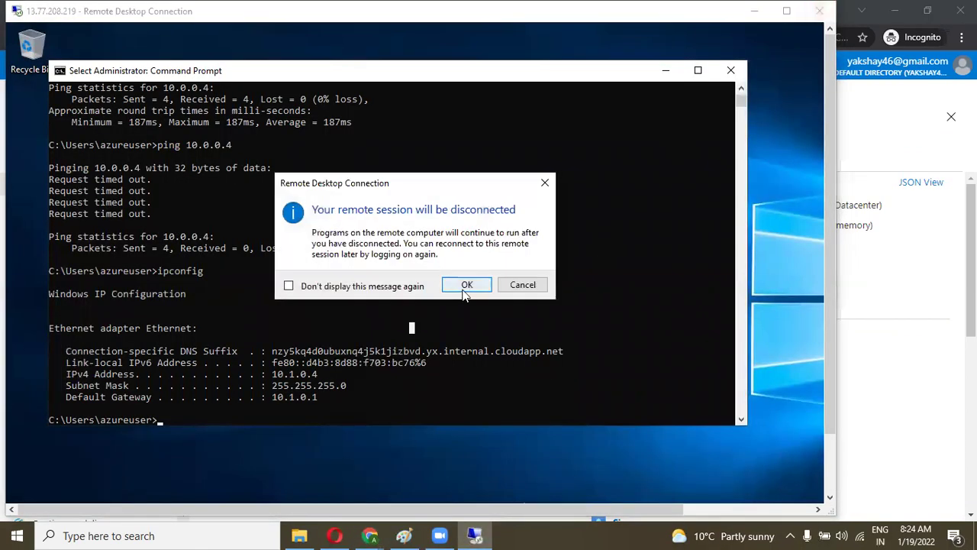
{"action": "left_click", "coordinate": [466, 284]}
Step: Connect via Remote Desktop to Akshayvm at 20.41.225.105 with its admin credentials and accept the certificate
{"action": "left_click", "coordinate": [181, 537]}
{"action": "type", "text": "rdp"}
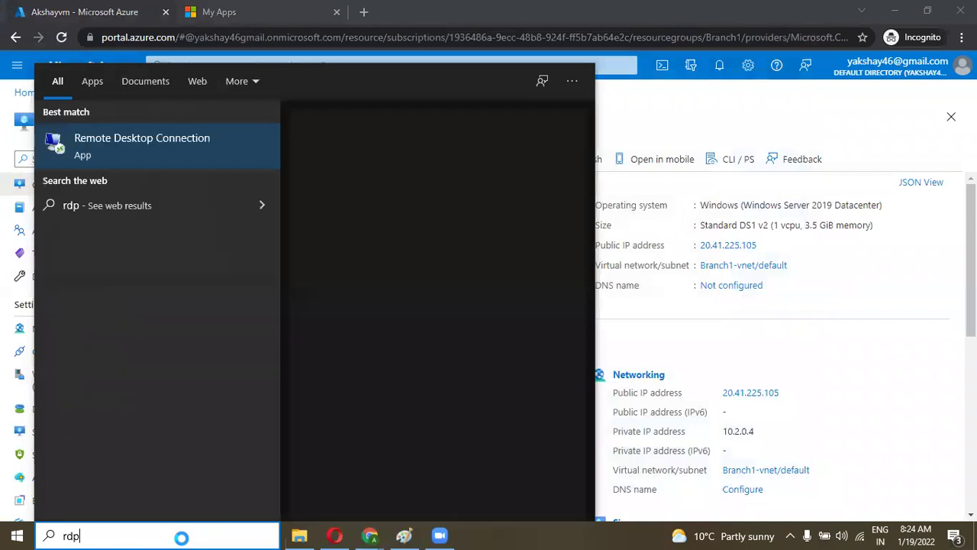
{"action": "key", "text": "Return"}
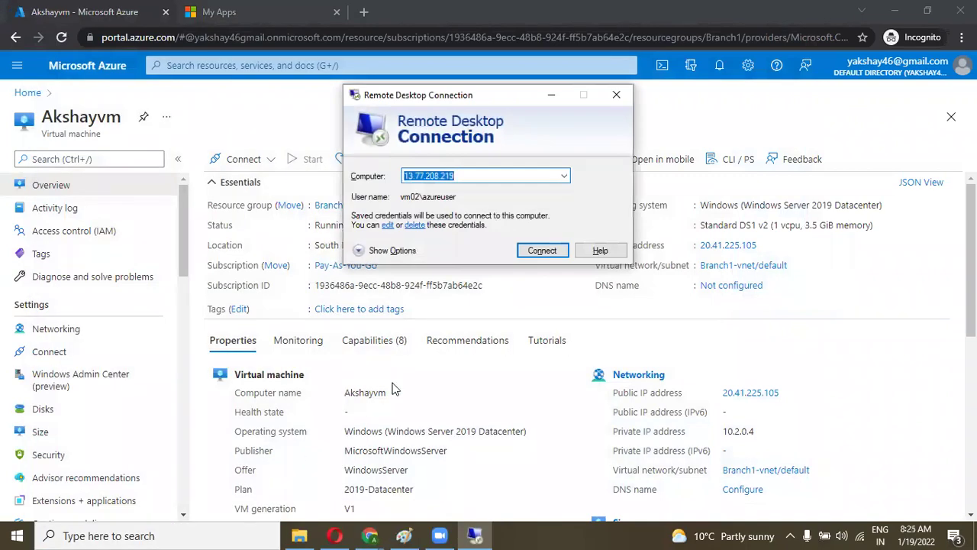
{"action": "key", "text": "ctrl+v"}
{"action": "key", "text": "Return"}
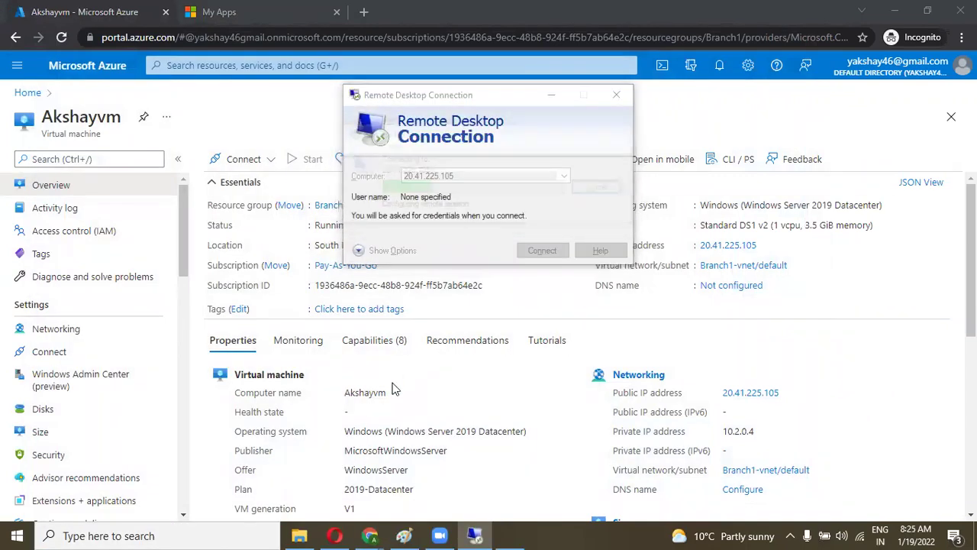
{"action": "type", "text": "azur"}
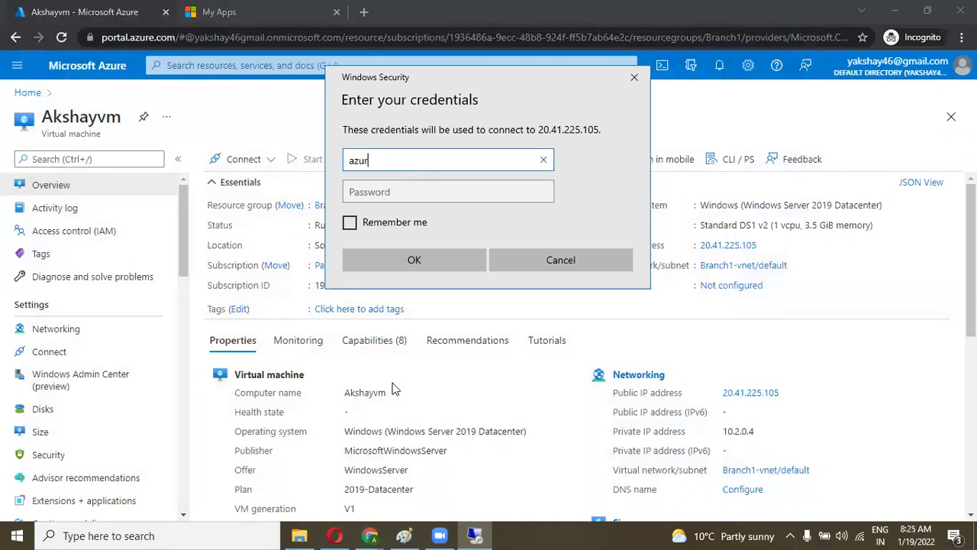
{"action": "key", "text": "Tab"}
{"action": "type", "text": "•"}
{"action": "key", "text": "Caps_Lock"}
{"action": "type", "text": "•••••••••"}
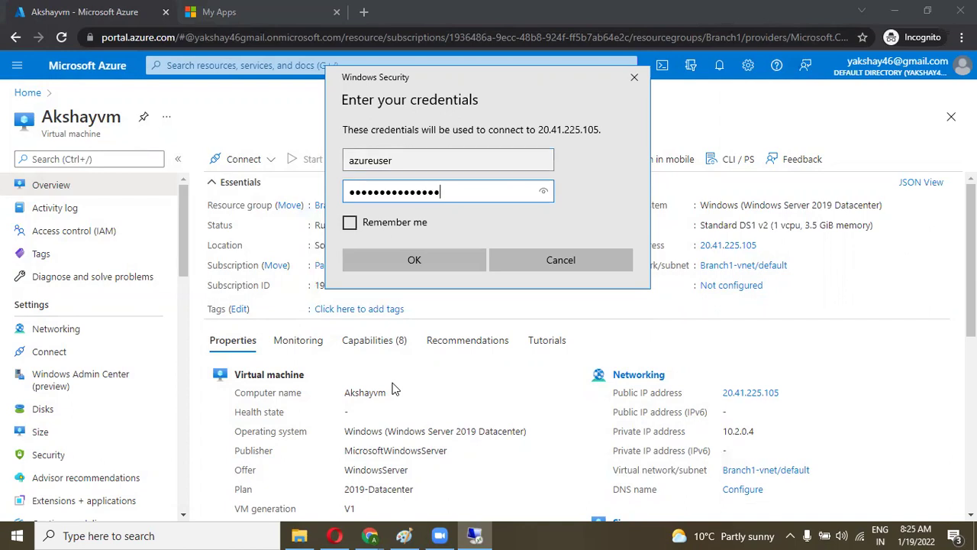
{"action": "key", "text": "Return"}
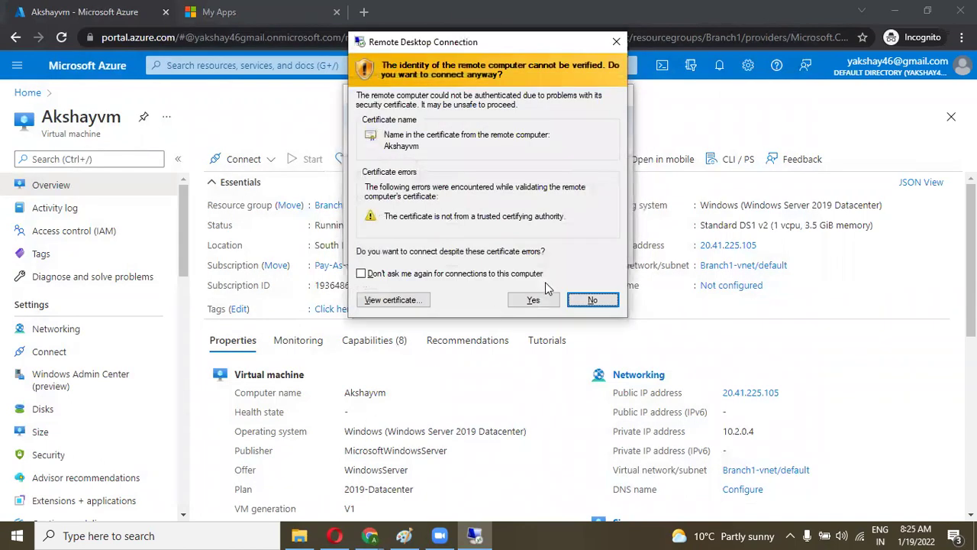
{"action": "left_click", "coordinate": [533, 299]}
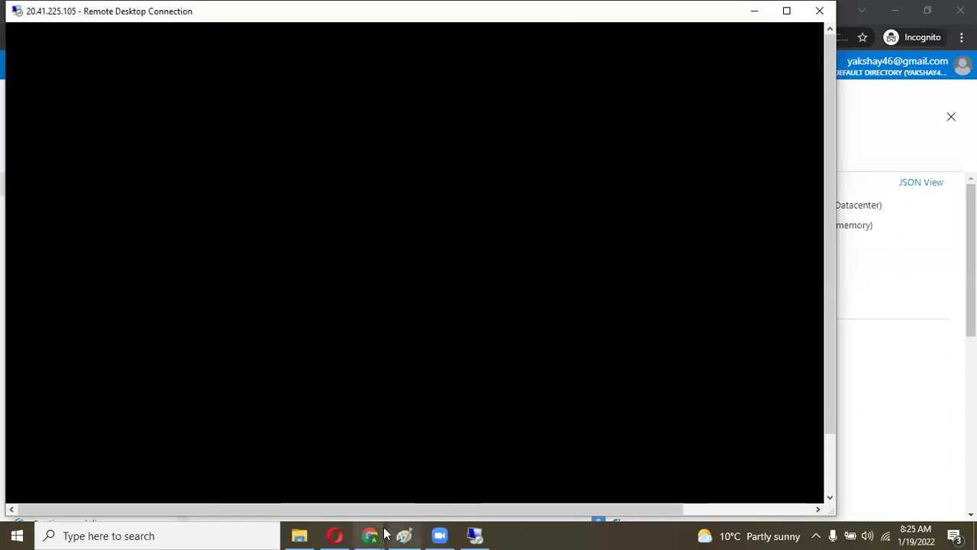
Step: Select Sandeepvm's private IP 10.0.0.4 on its Azure portal page
{"action": "left_click", "coordinate": [382, 535]}
{"action": "left_click", "coordinate": [410, 507]}
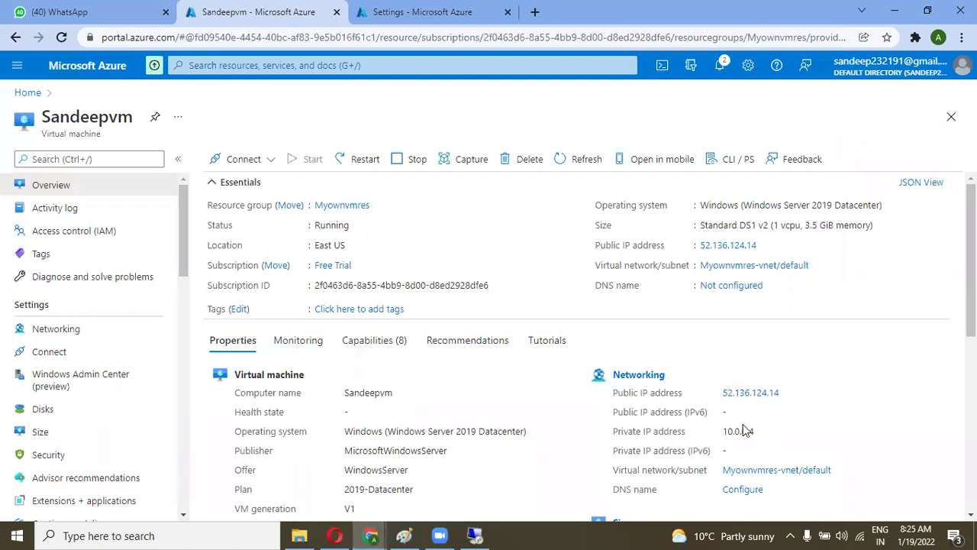
{"action": "left_click_drag", "start_coordinate": [756, 435], "coordinate": [725, 432]}
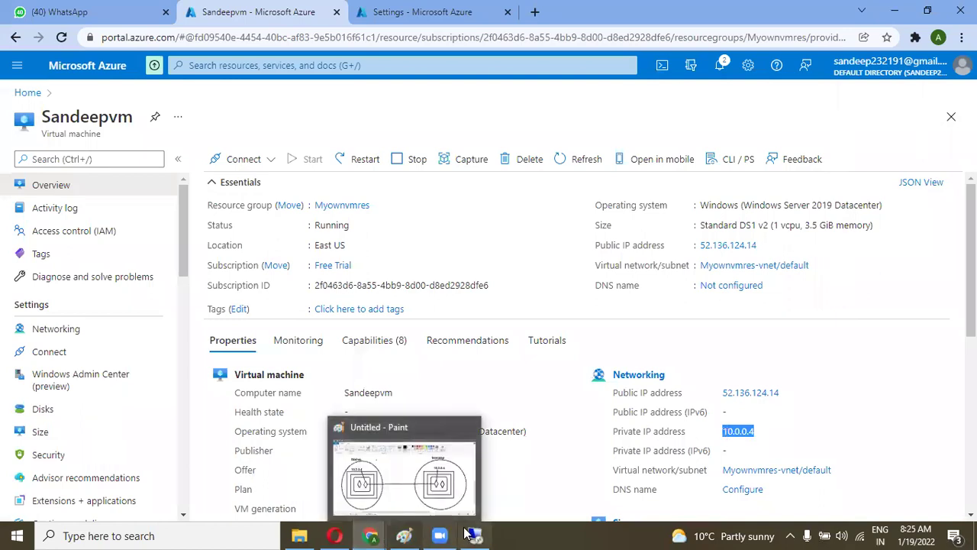
{"action": "left_click", "coordinate": [413, 532]}
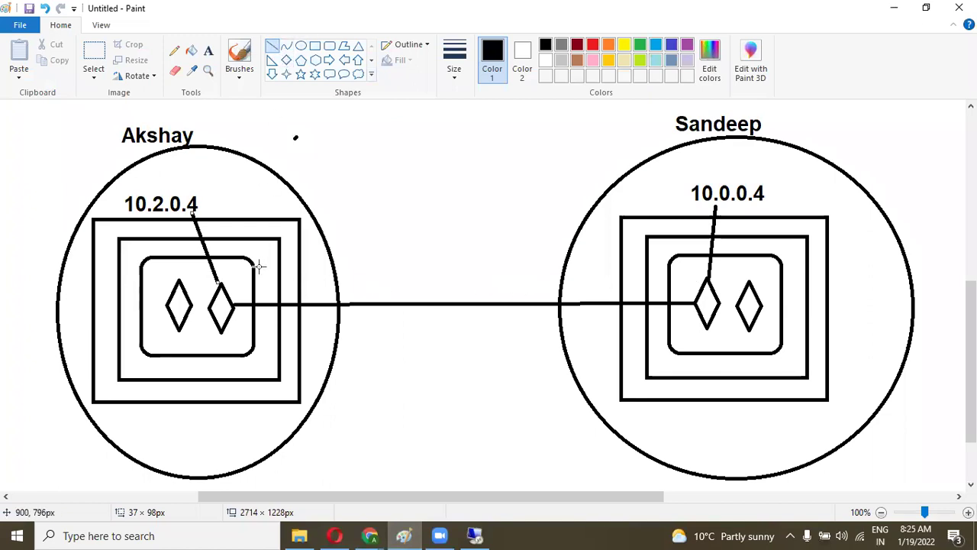
Step: Draw two more parallel lines linking Akshay's and Sandeep's VM boxes in the Paint diagram
{"action": "left_click_drag", "start_coordinate": [253, 270], "coordinate": [668, 266]}
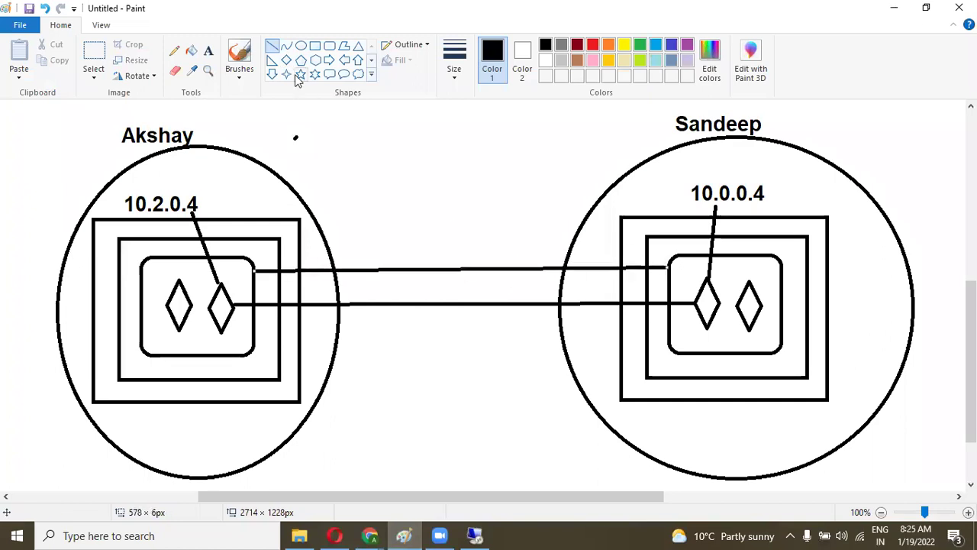
{"action": "left_click_drag", "start_coordinate": [253, 337], "coordinate": [672, 338]}
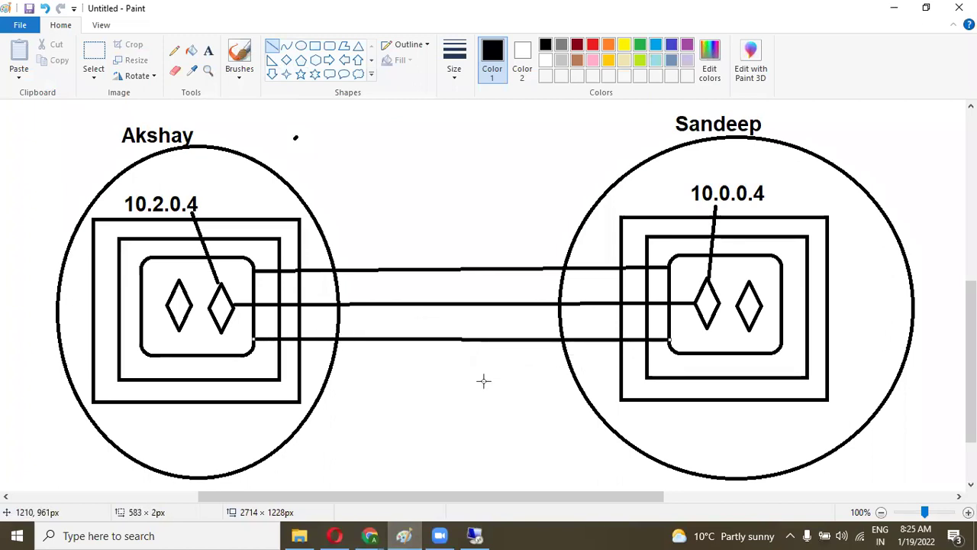
{"action": "key", "text": "alt+Tab"}
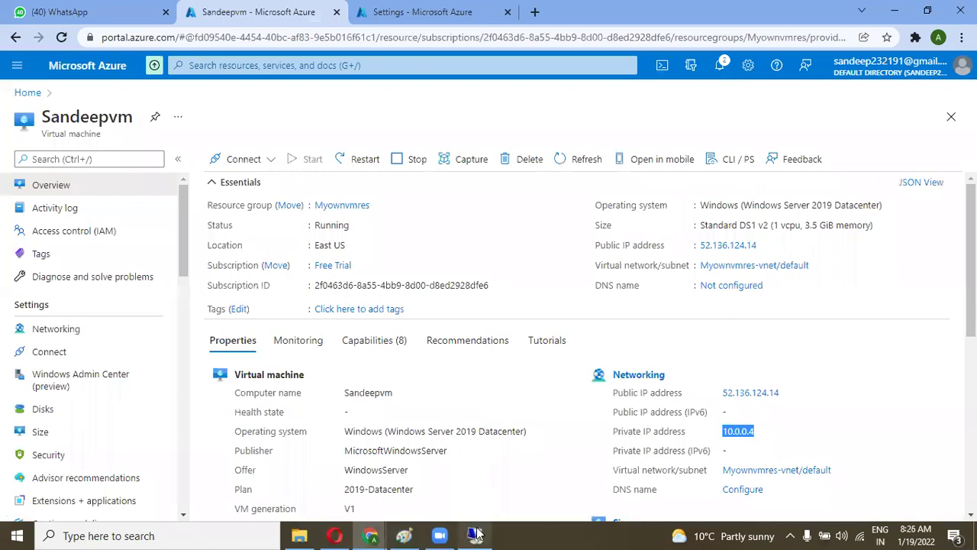
Step: Maximize the Akshayvm session and dismiss the network discovery and Windows Admin Center prompts
{"action": "left_click", "coordinate": [475, 535]}
{"action": "left_click", "coordinate": [787, 11]}
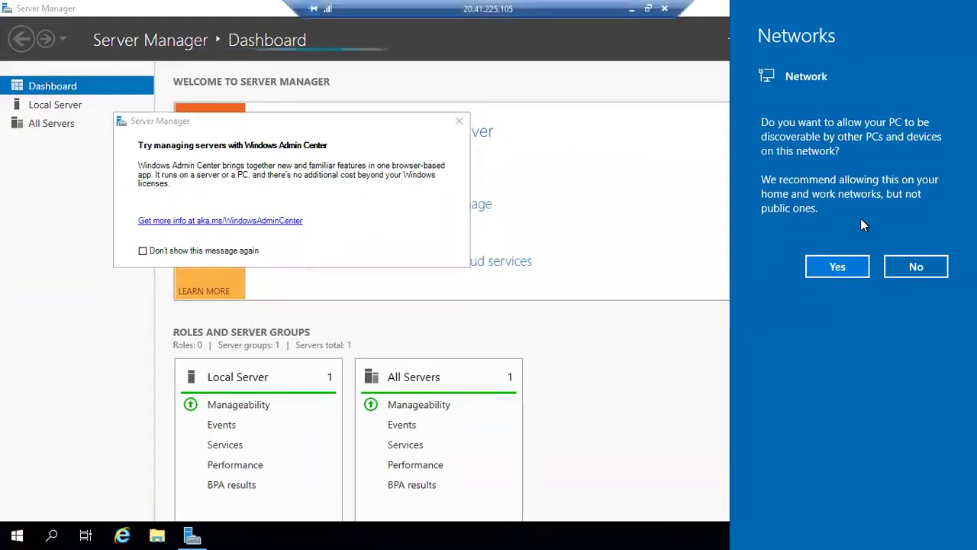
{"action": "left_click", "coordinate": [915, 266]}
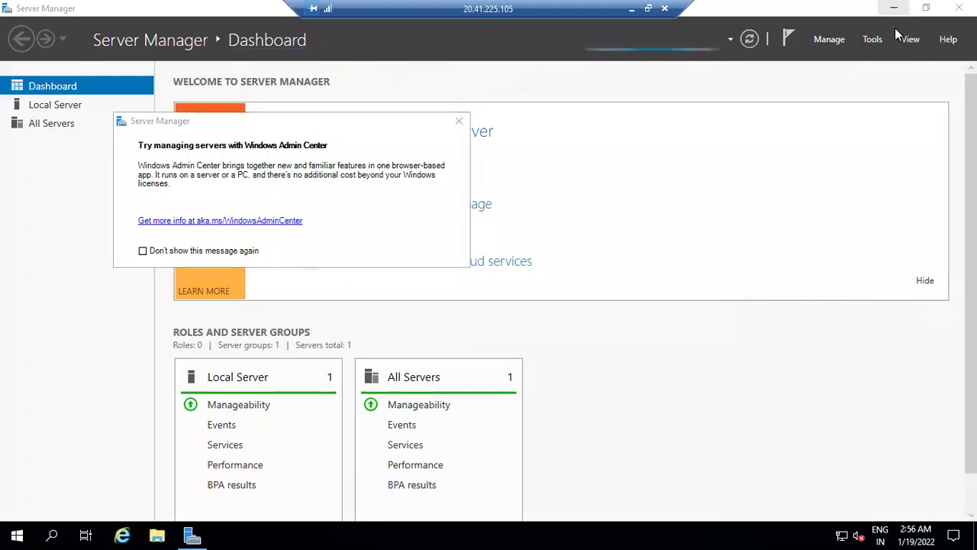
{"action": "left_click", "coordinate": [458, 120]}
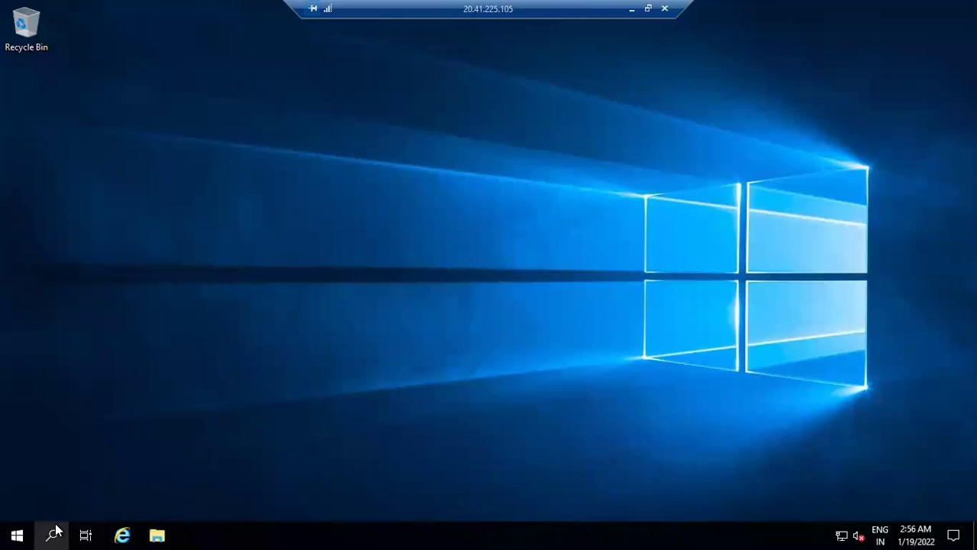
Step: Open Command Prompt on Akshayvm and run hostname to confirm the session
{"action": "left_click", "coordinate": [55, 529]}
{"action": "type", "text": "c"}
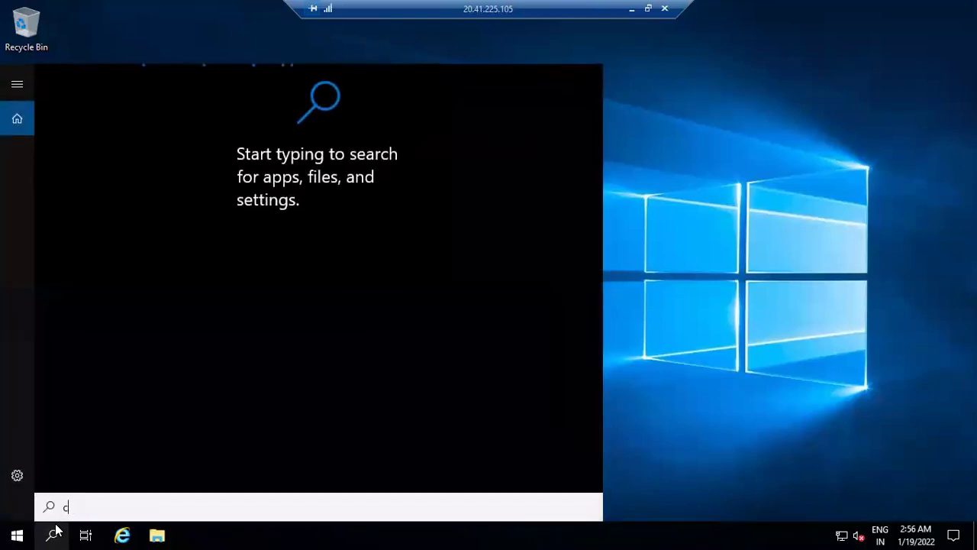
{"action": "type", "text": "md"}
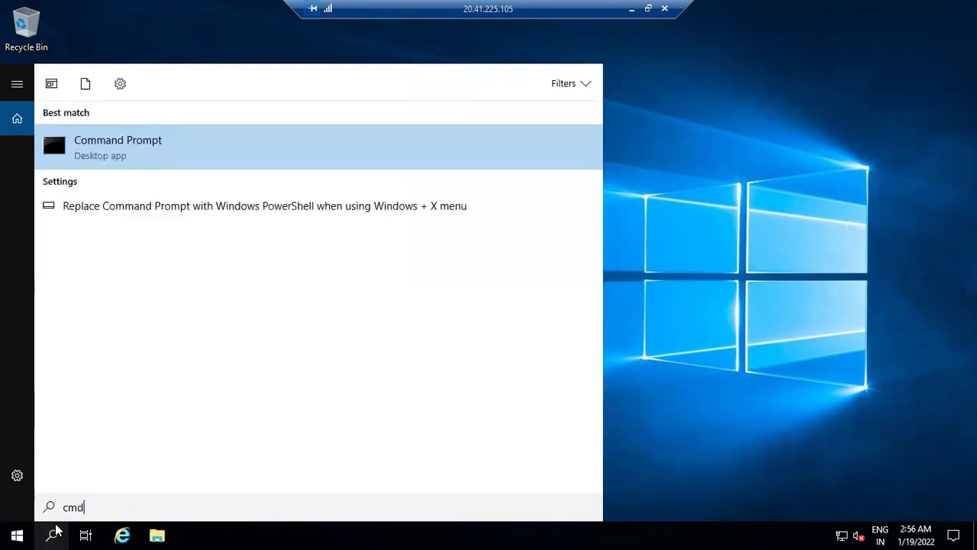
{"action": "key", "text": "Return"}
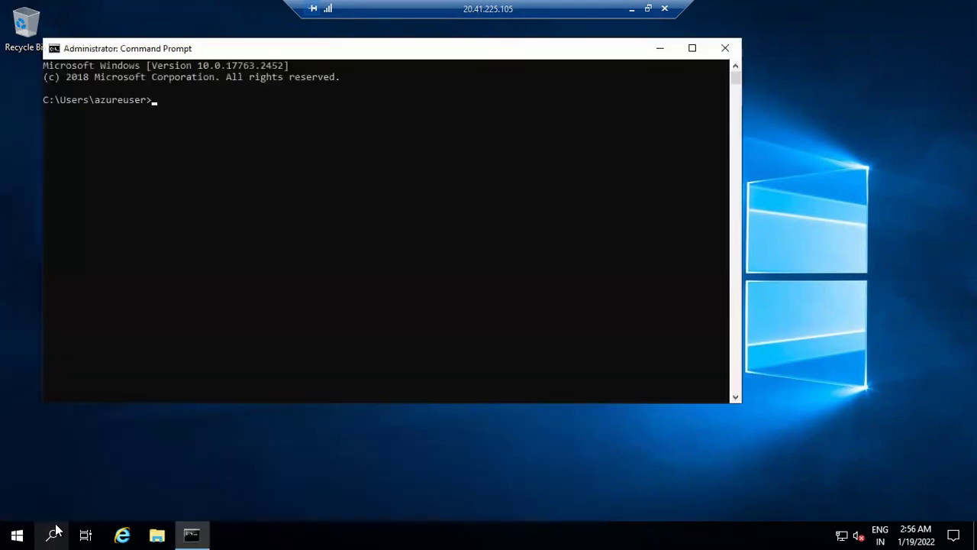
{"action": "type", "text": "hostname"}
{"action": "key", "text": "Return"}
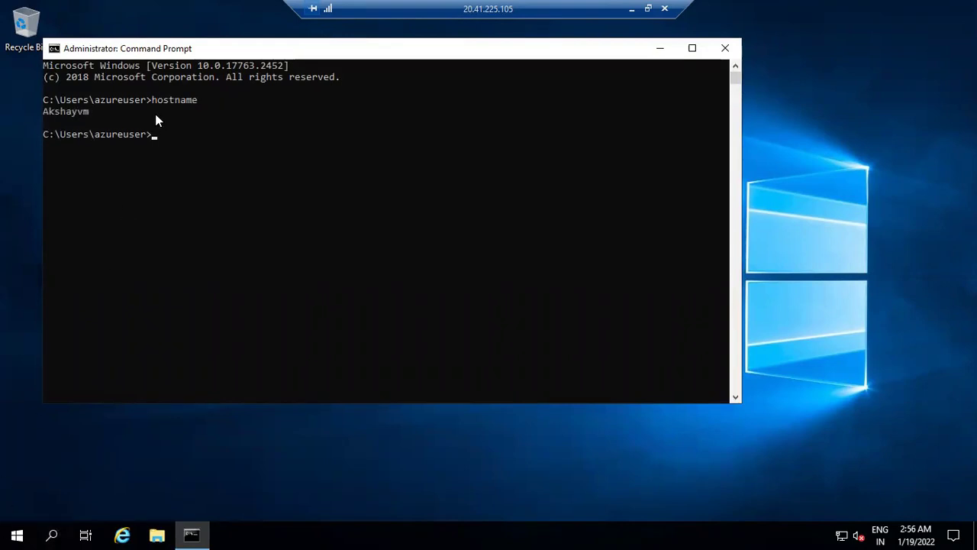
Step: Ping 10.0.0.4 from Akshayvm, which times out
{"action": "type", "text": "ping 10.0.0.4"}
{"action": "left_click", "coordinate": [647, 10]}
{"action": "left_click", "coordinate": [900, 371]}
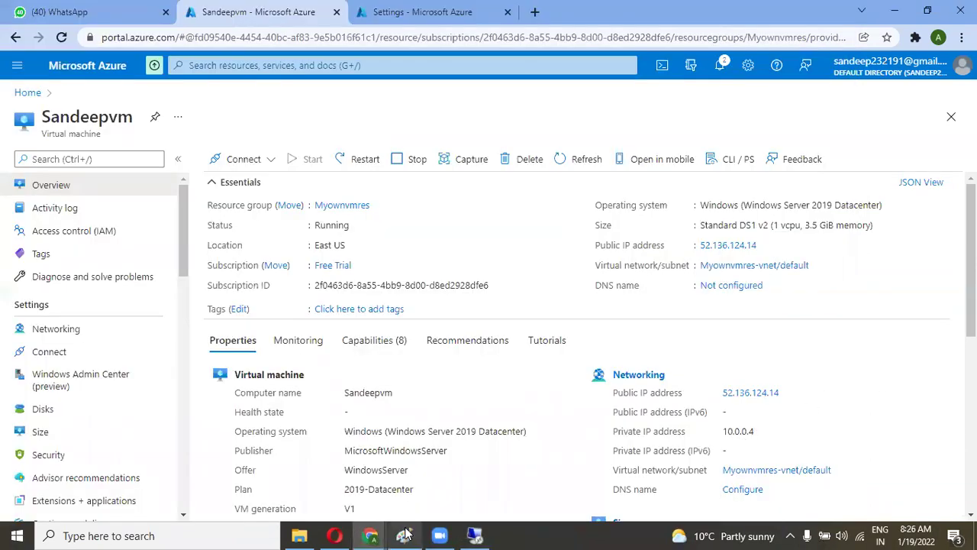
{"action": "left_click", "coordinate": [475, 536]}
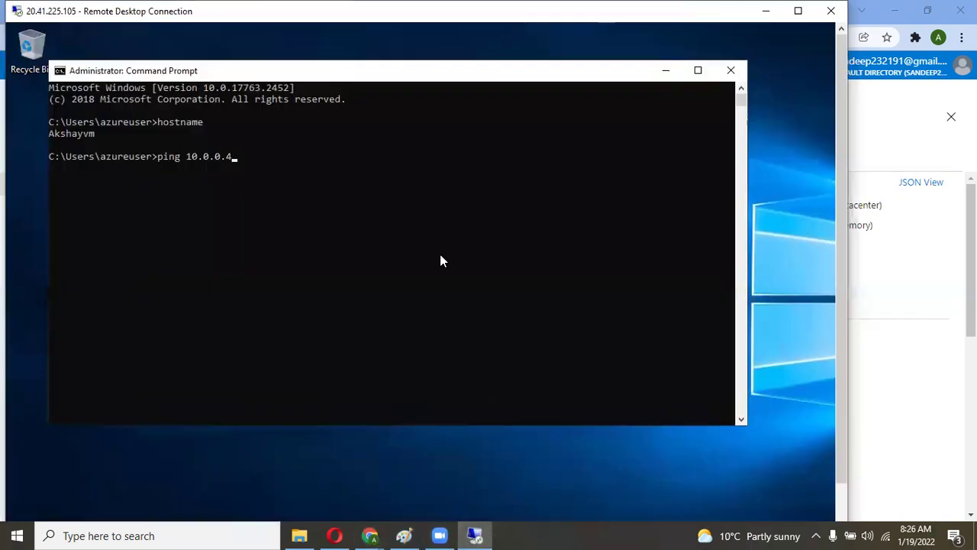
{"action": "left_click", "coordinate": [798, 11]}
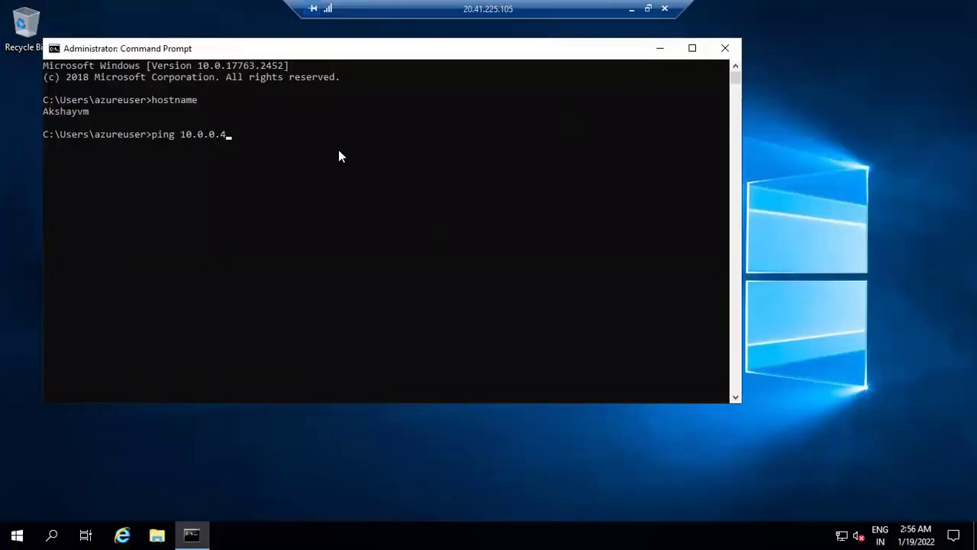
{"action": "key", "text": "Return"}
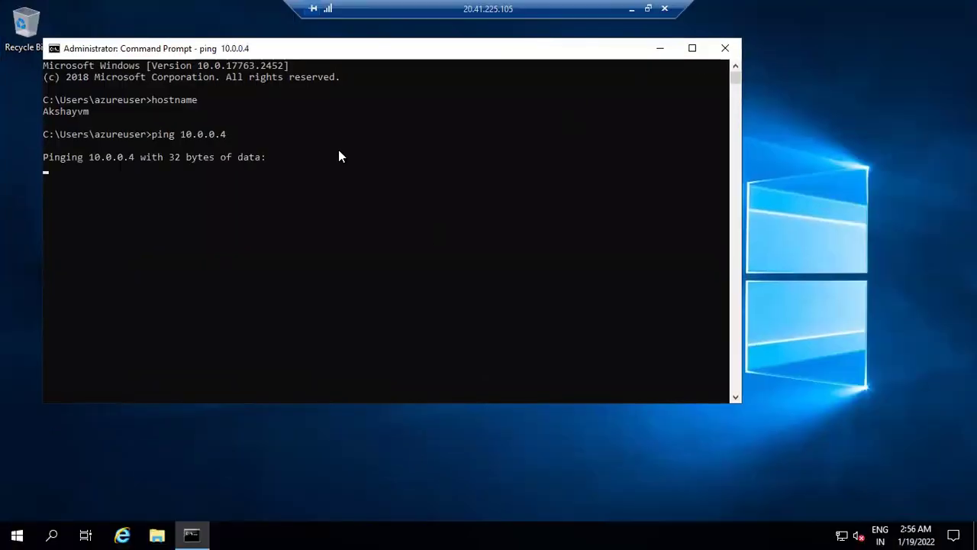
Step: Launch Remote Desktop Connection inside Akshayvm
{"action": "left_click", "coordinate": [64, 528]}
{"action": "type", "text": "rdp"}
{"action": "key", "text": "Return"}
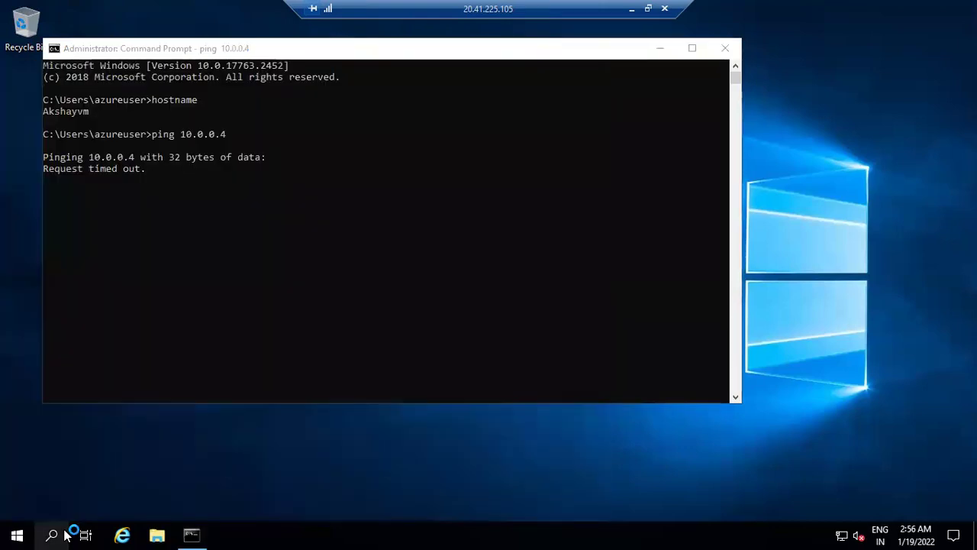
Step: From Akshayvm, connect to 10.0.0.4 with Sandeepvm's user name and password and accept its certificate
{"action": "type", "text": "1"}
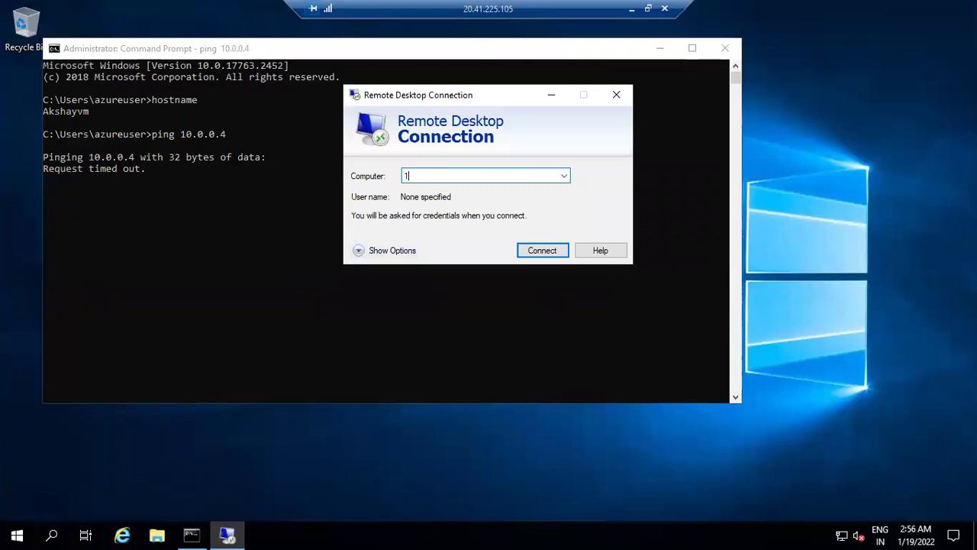
{"action": "type", "text": "0.0.0.4"}
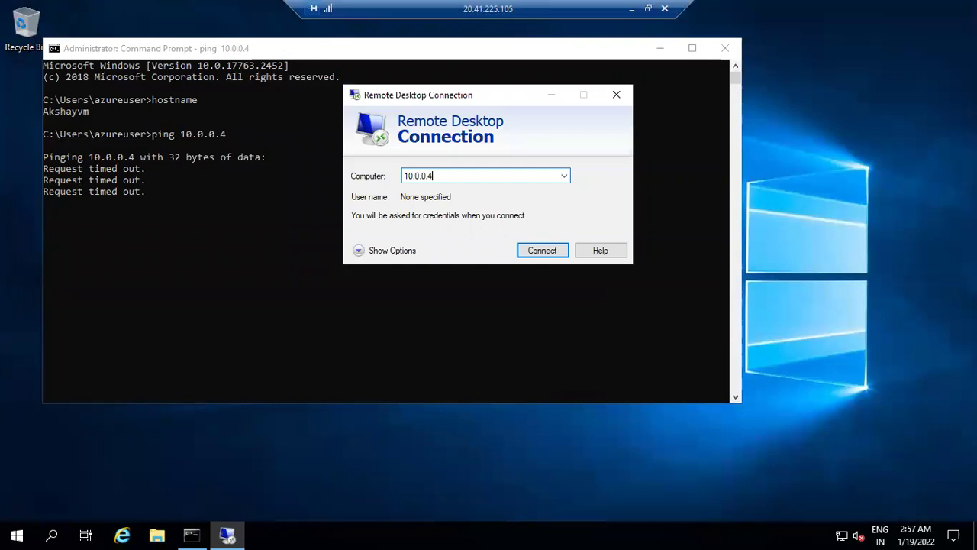
{"action": "key", "text": "Return"}
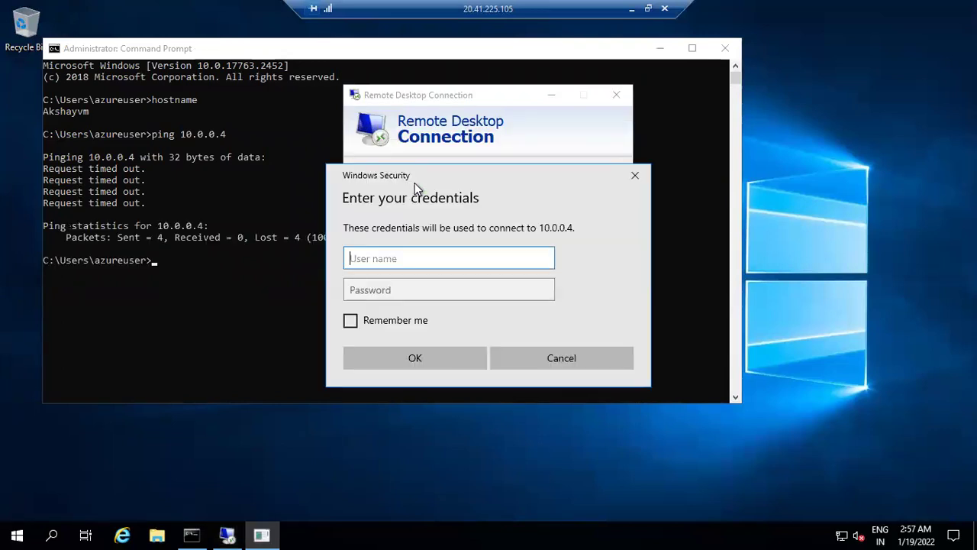
{"action": "type", "text": "A"}
{"action": "key", "text": "Tab"}
{"action": "type", "text": "*"}
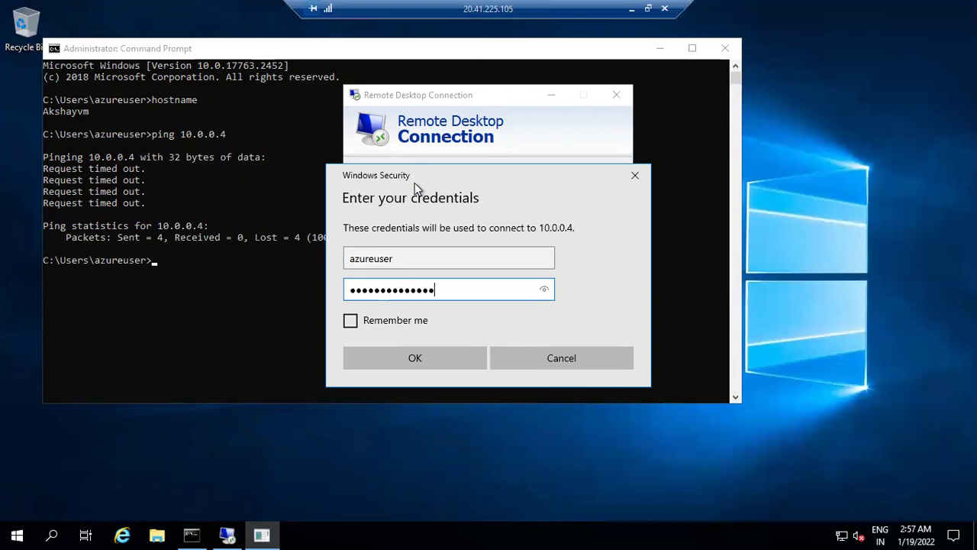
{"action": "left_click", "coordinate": [384, 350]}
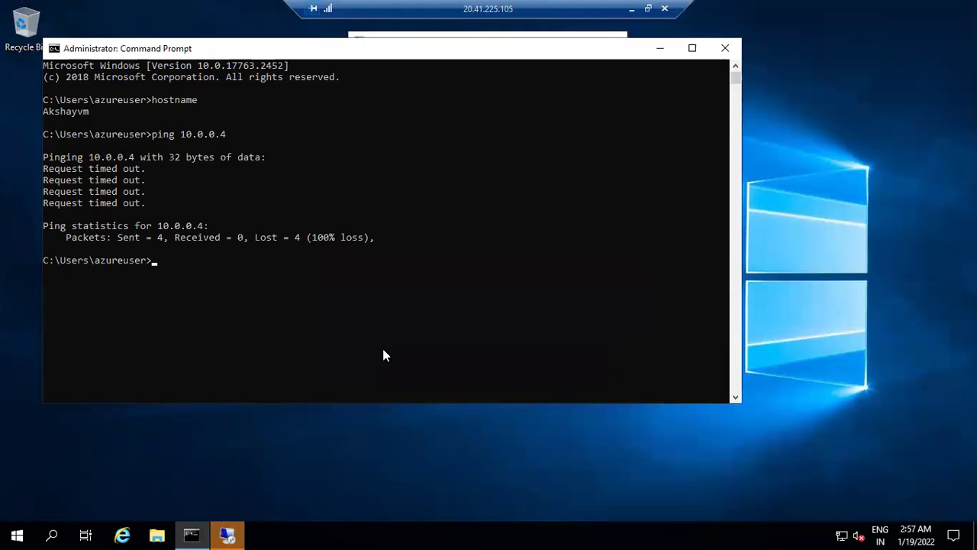
{"action": "left_click", "coordinate": [230, 525]}
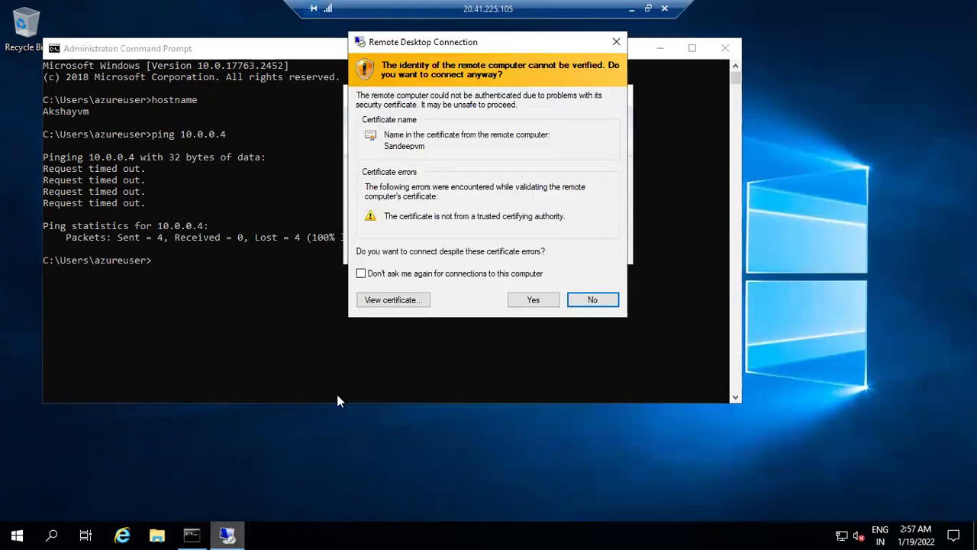
{"action": "left_click", "coordinate": [650, 9]}
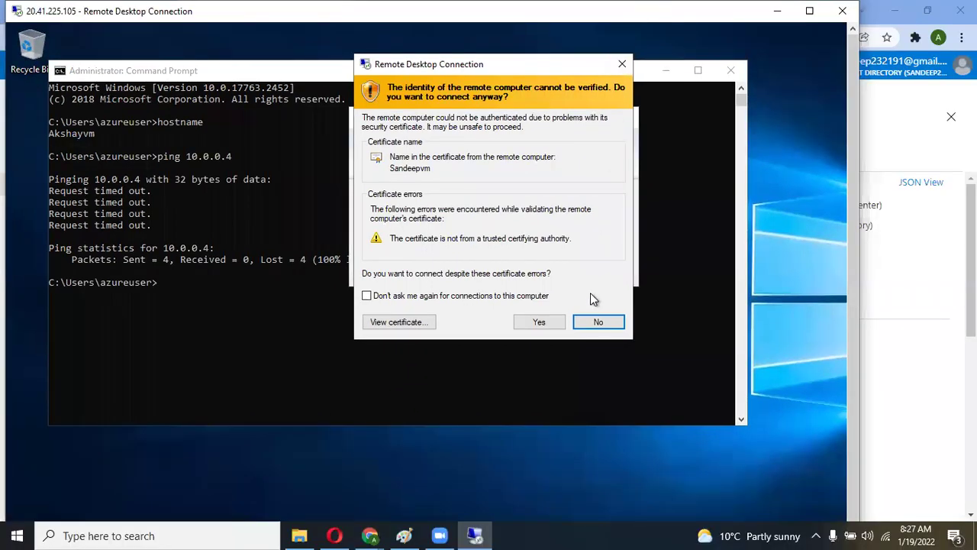
{"action": "left_click", "coordinate": [552, 329]}
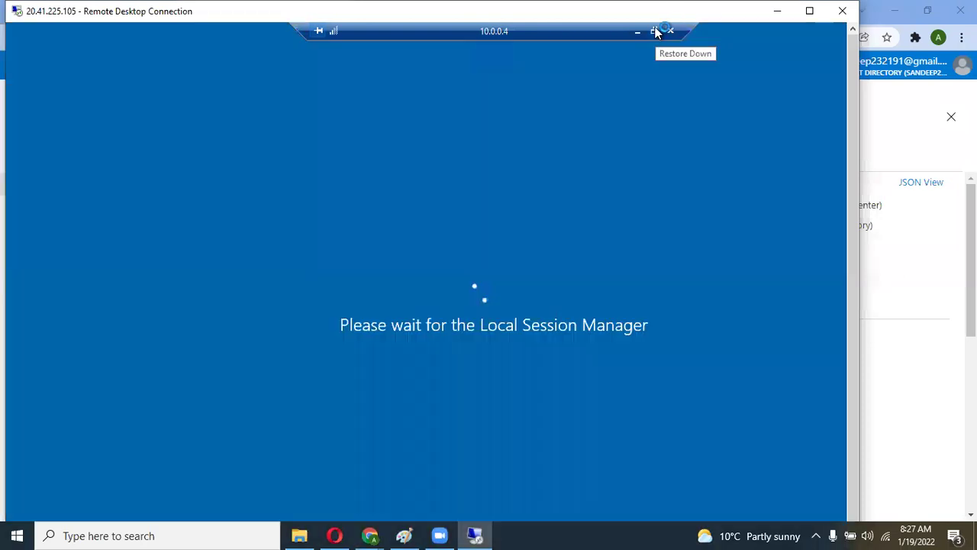
Step: Make the outer Akshayvm session full-screen and reposition and enlarge the nested 10.0.0.4 window
{"action": "left_click", "coordinate": [654, 30]}
{"action": "left_click_drag", "start_coordinate": [419, 39], "coordinate": [495, 84]}
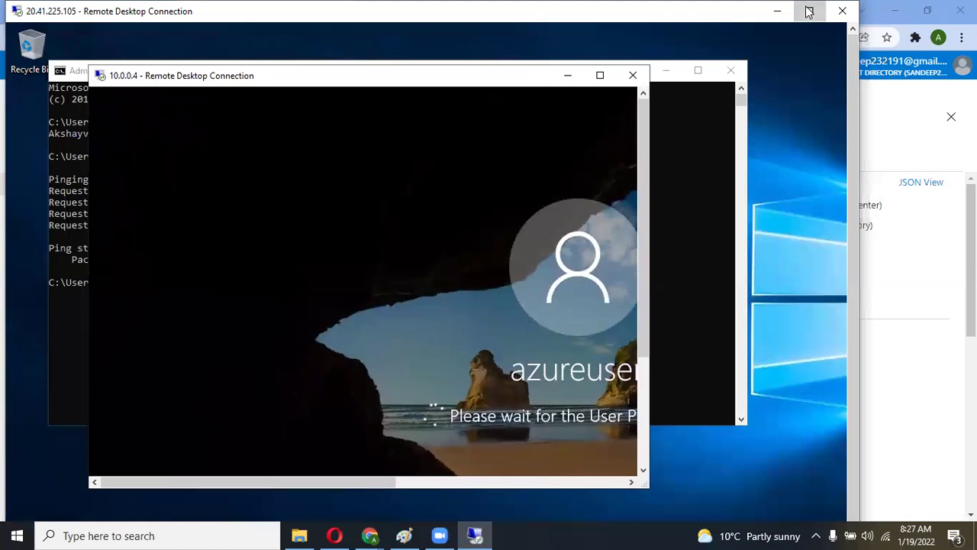
{"action": "key", "text": "ctrl+alt+Break"}
{"action": "left_click_drag", "start_coordinate": [517, 54], "coordinate": [762, 95]}
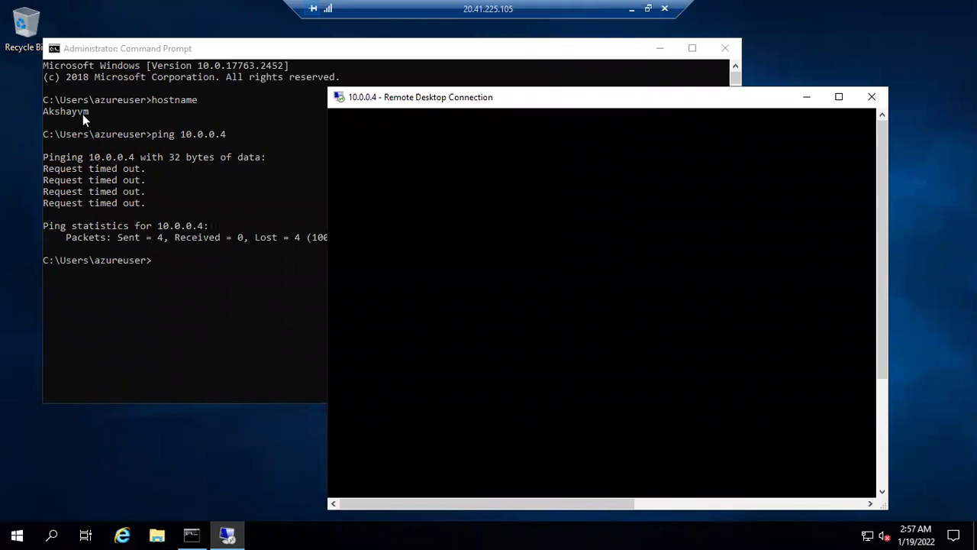
{"action": "left_click_drag", "start_coordinate": [579, 97], "coordinate": [510, 68]}
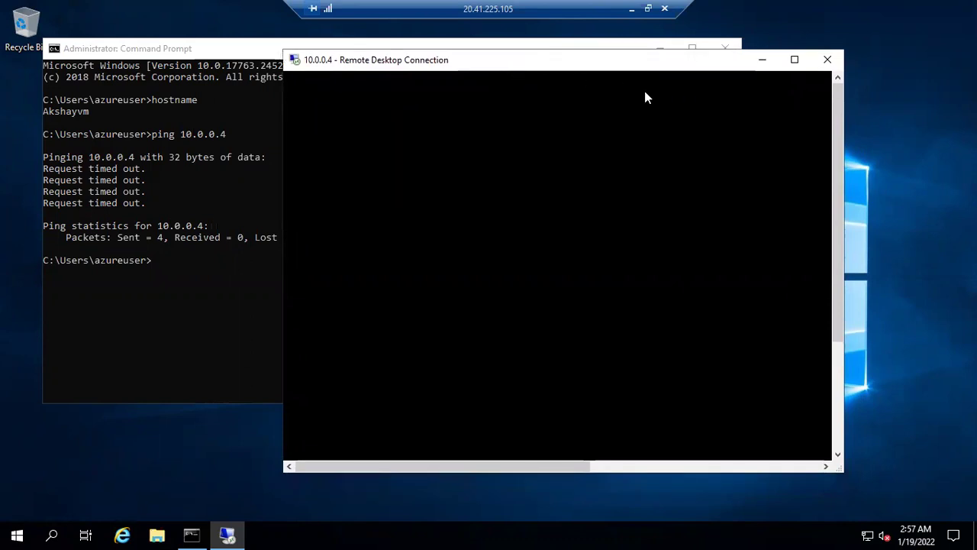
{"action": "left_click_drag", "start_coordinate": [840, 468], "coordinate": [940, 492]}
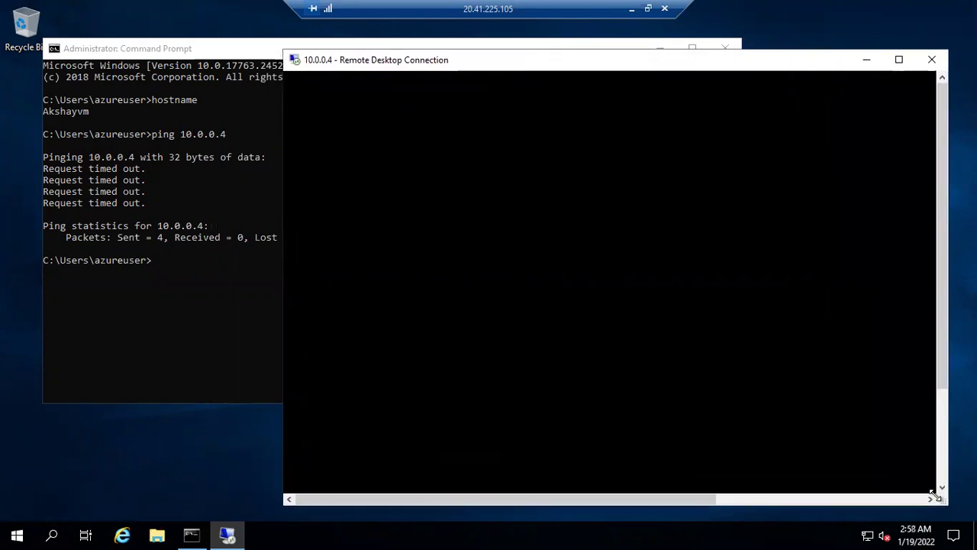
{"action": "left_click_drag", "start_coordinate": [944, 301], "coordinate": [944, 397]}
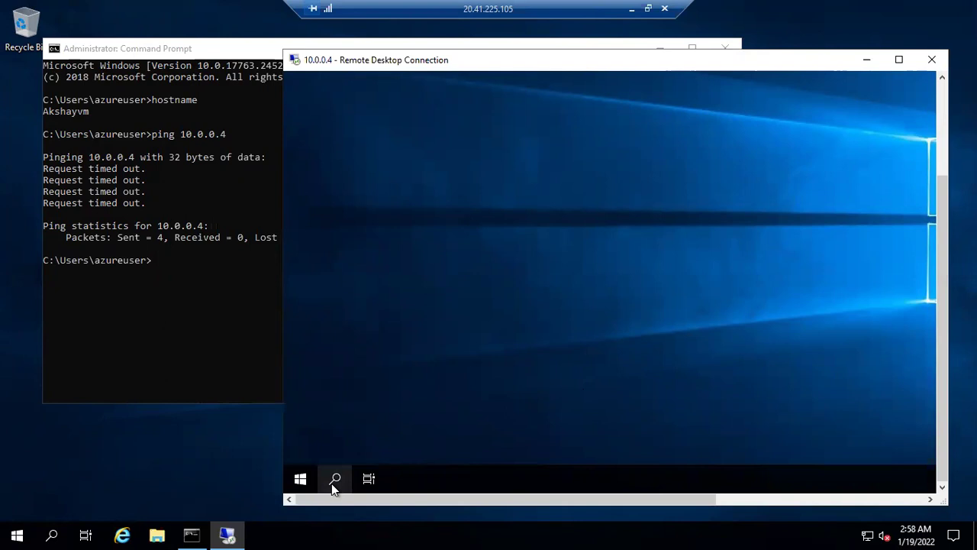
{"action": "left_click_drag", "start_coordinate": [281, 316], "coordinate": [254, 316]}
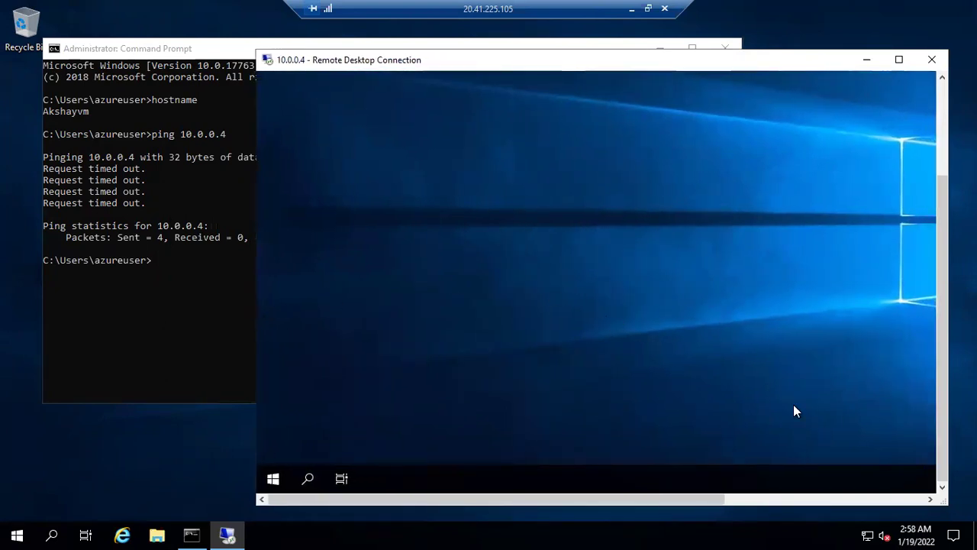
{"action": "left_click_drag", "start_coordinate": [671, 494], "coordinate": [584, 476]}
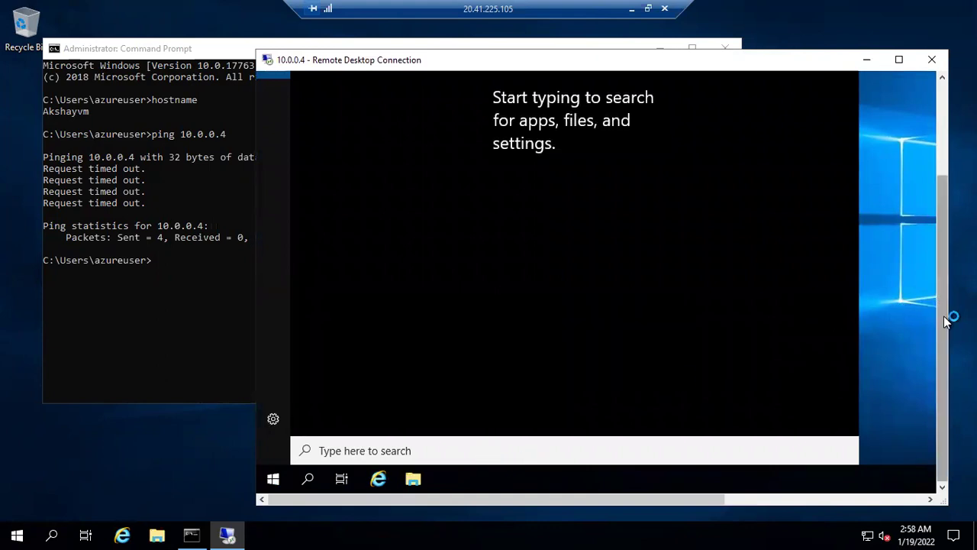
{"action": "left_click_drag", "start_coordinate": [947, 319], "coordinate": [928, 206]}
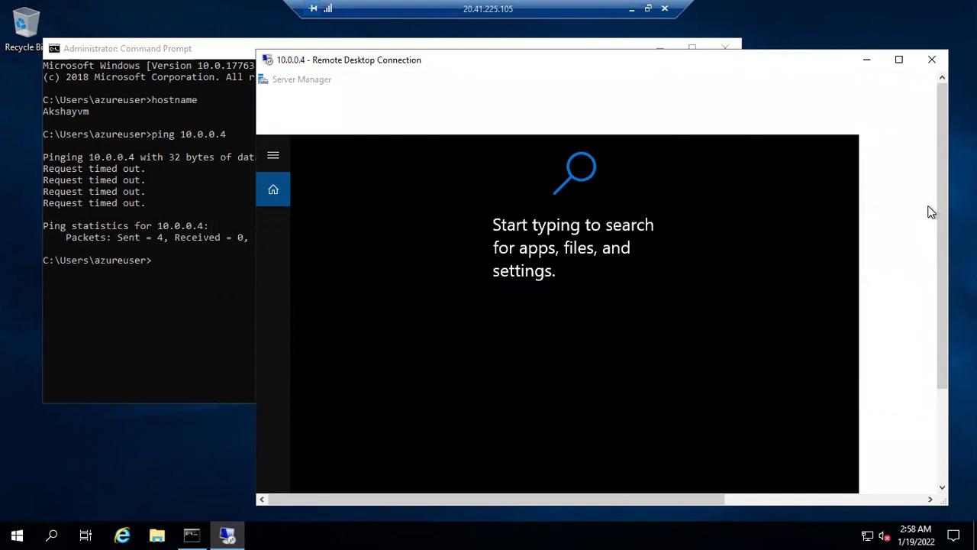
{"action": "left_click_drag", "start_coordinate": [942, 210], "coordinate": [944, 300]}
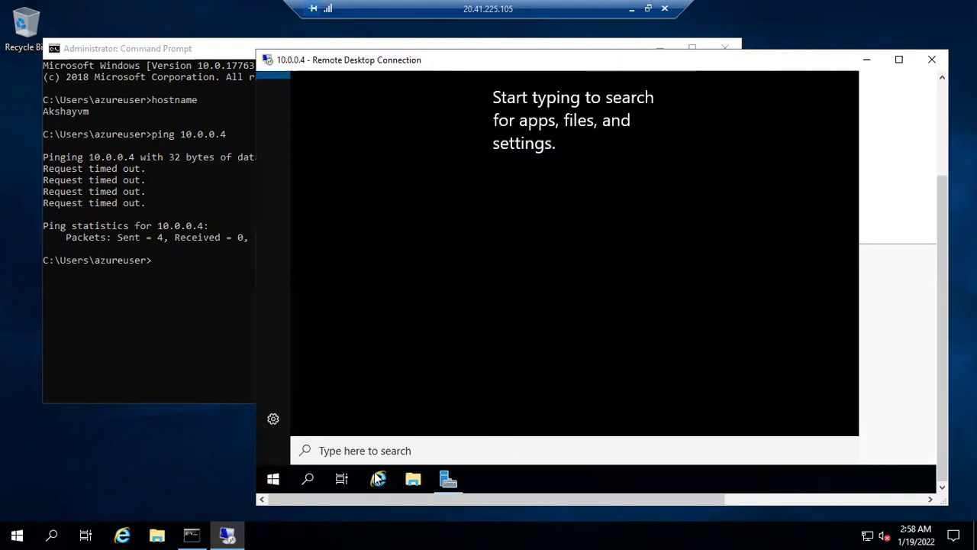
Step: Open Server Manager on 10.0.0.4, dismiss the Windows Admin Center notice, and close it
{"action": "left_click", "coordinate": [447, 480]}
{"action": "left_click_drag", "start_coordinate": [939, 330], "coordinate": [939, 237]}
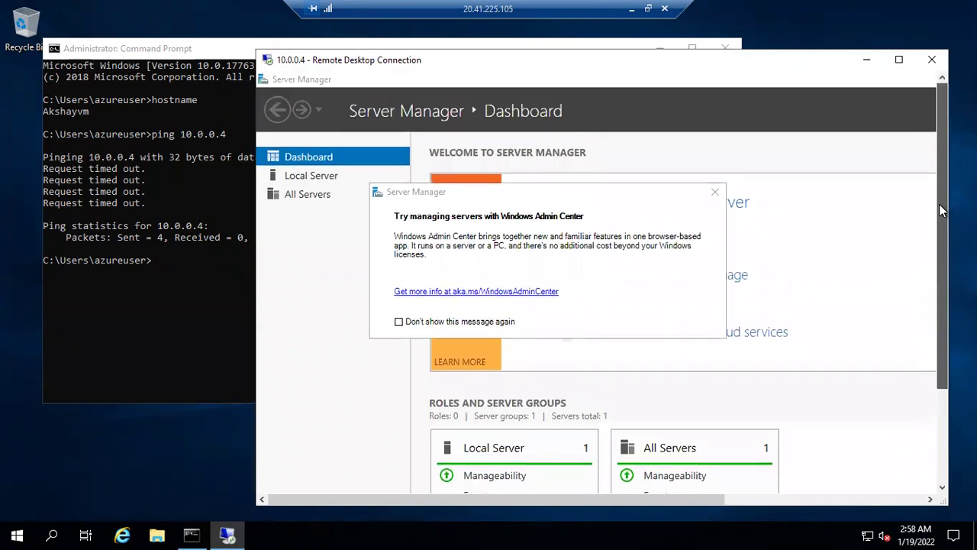
{"action": "left_click", "coordinate": [716, 190]}
{"action": "left_click_drag", "start_coordinate": [457, 498], "coordinate": [656, 493]}
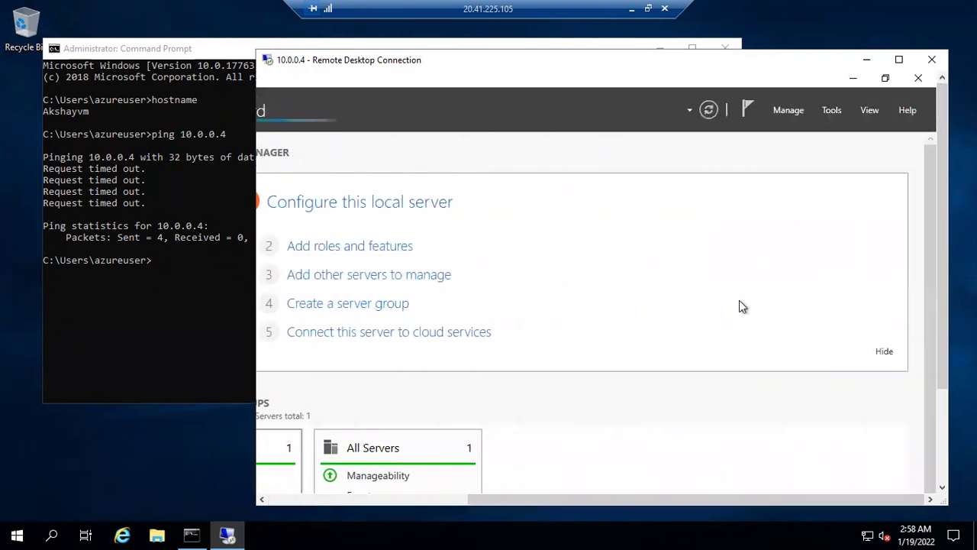
{"action": "left_click", "coordinate": [919, 78]}
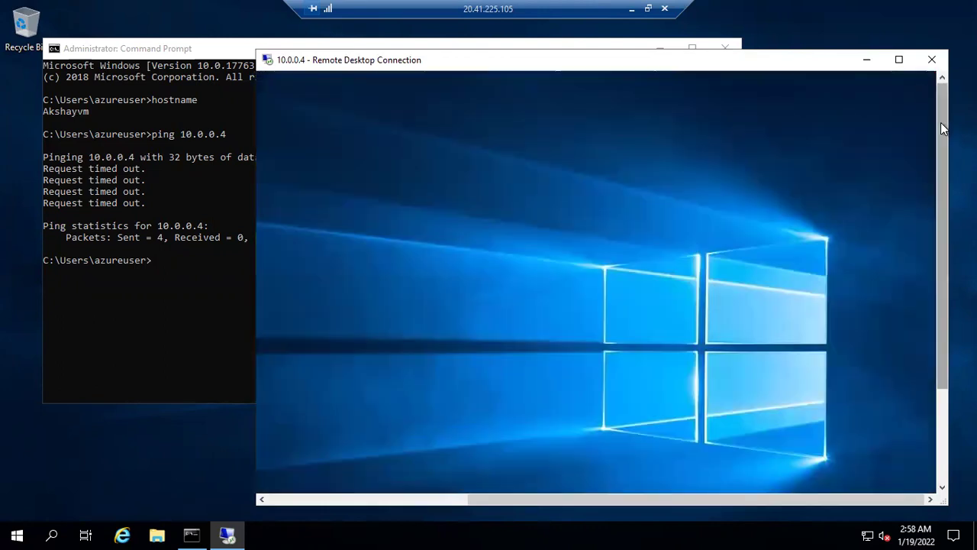
{"action": "left_click_drag", "start_coordinate": [941, 122], "coordinate": [942, 216]}
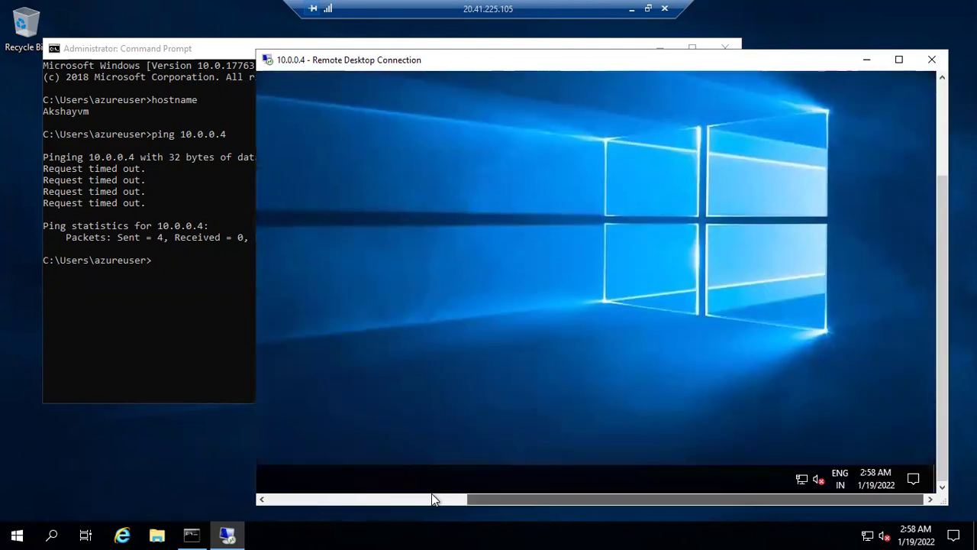
Step: Open Command Prompt on 10.0.0.4 and run hostname, which returns Sandeepvm
{"action": "left_click", "coordinate": [431, 499]}
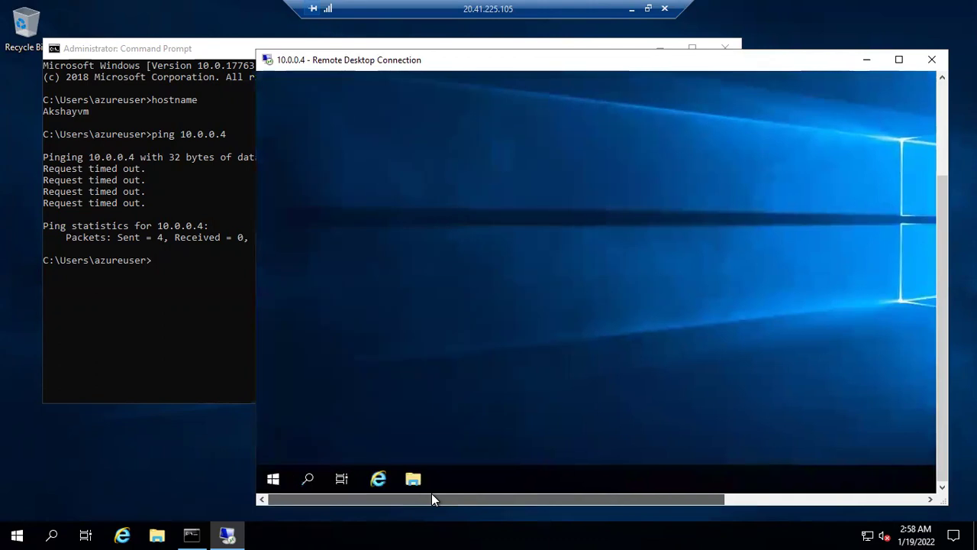
{"action": "left_click", "coordinate": [311, 478]}
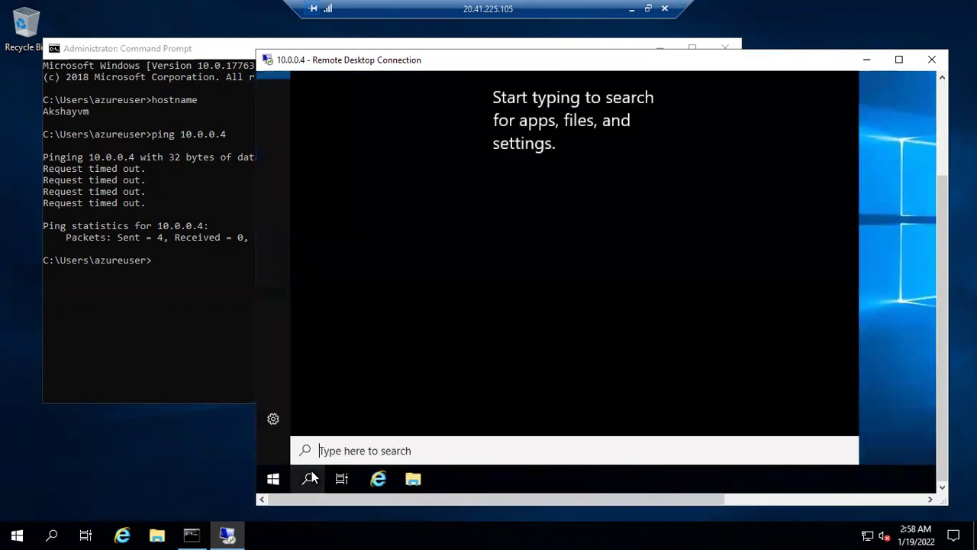
{"action": "type", "text": "cmd"}
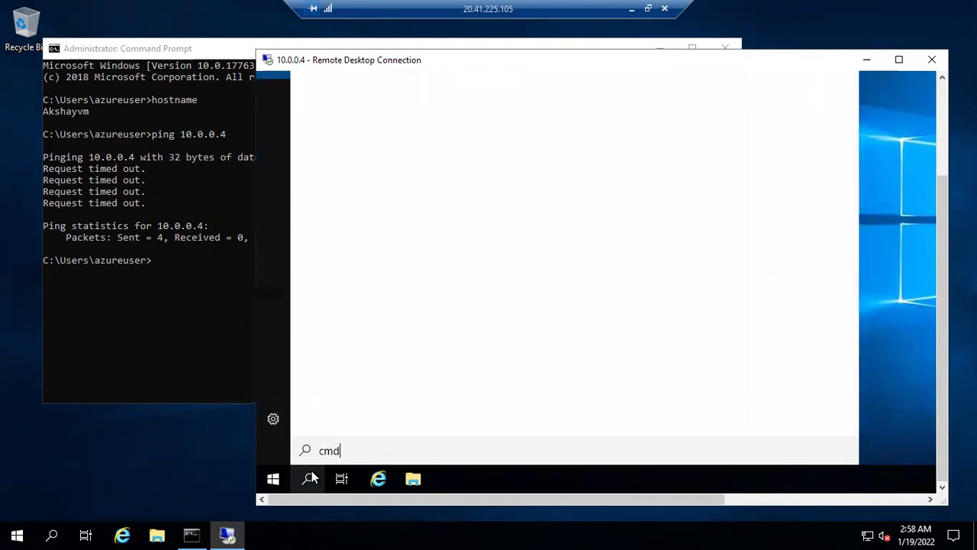
{"action": "key", "text": "Return"}
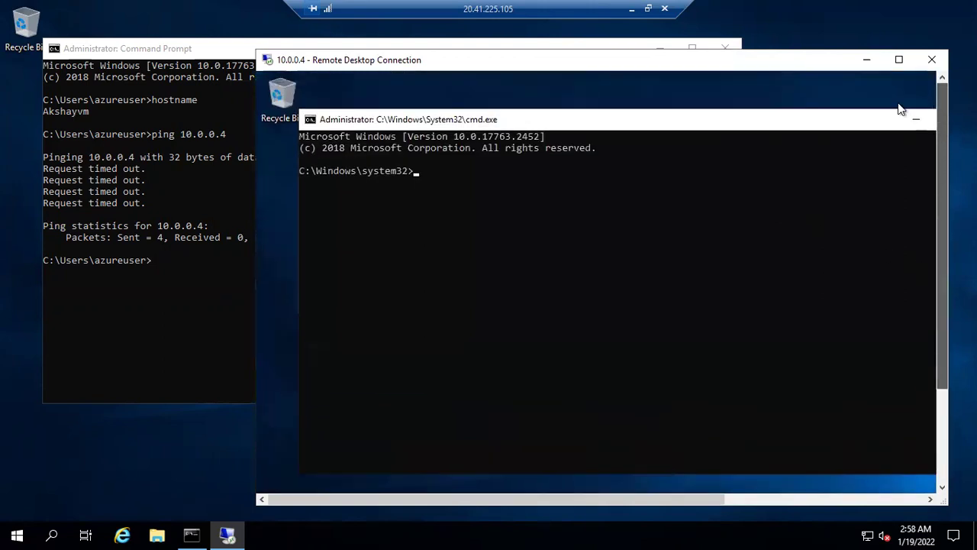
{"action": "left_click", "coordinate": [570, 184]}
{"action": "type", "text": "h"}
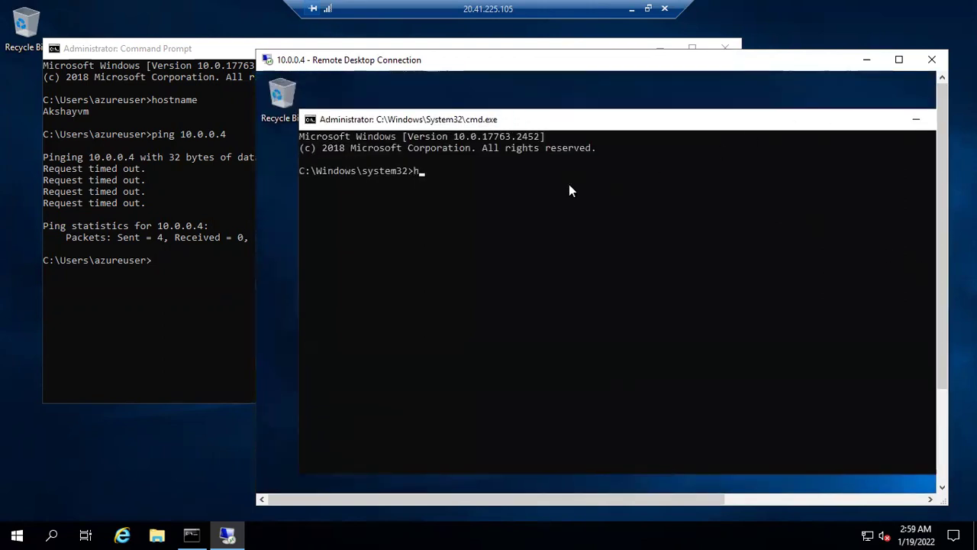
{"action": "type", "text": "ostname"}
{"action": "key", "text": "Return"}
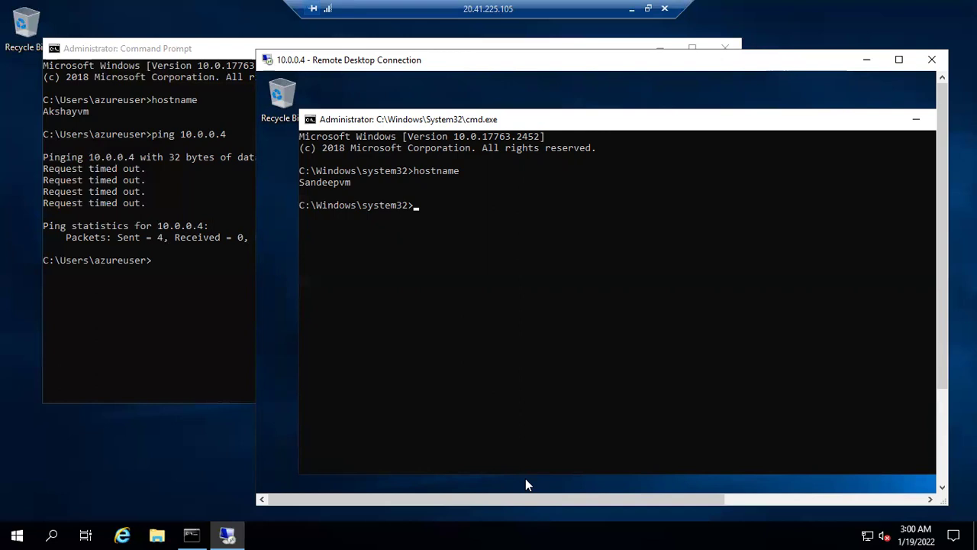
{"action": "left_click", "coordinate": [647, 8]}
Step: Extend the line from the 10.2.0.4 label to the diamond in the Paint diagram
{"action": "left_click", "coordinate": [404, 535]}
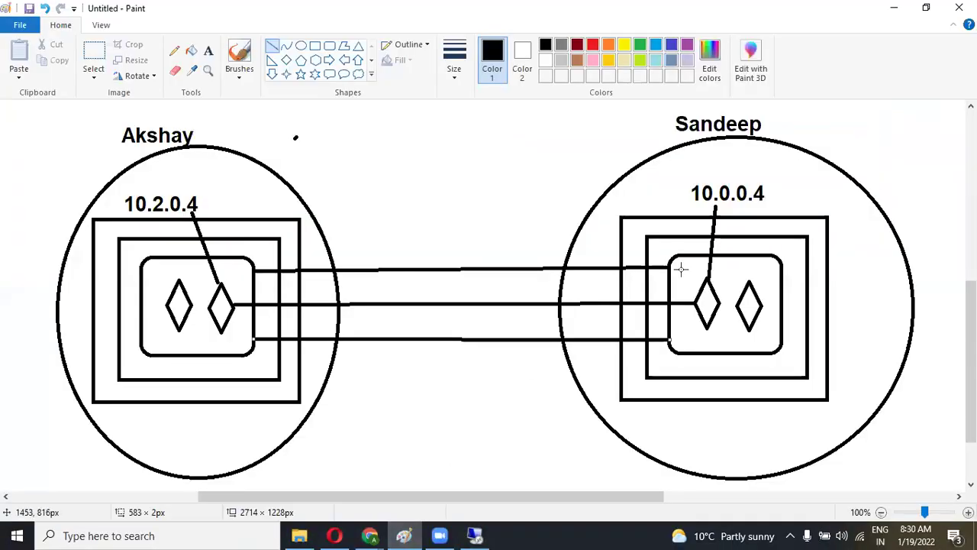
{"action": "scroll", "coordinate": [489, 294], "scroll_direction": "down", "scroll_amount": 1}
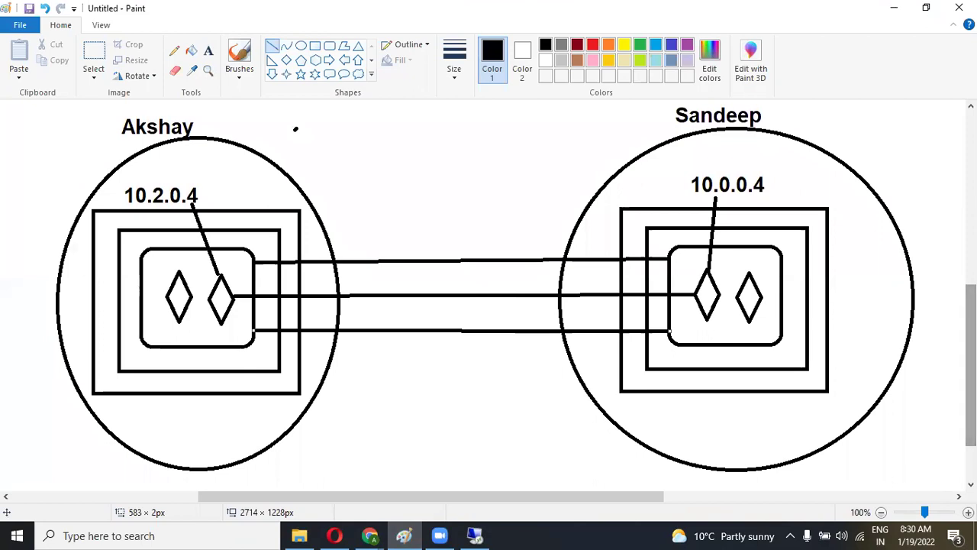
{"action": "scroll", "coordinate": [489, 294], "scroll_direction": "down", "scroll_amount": 1}
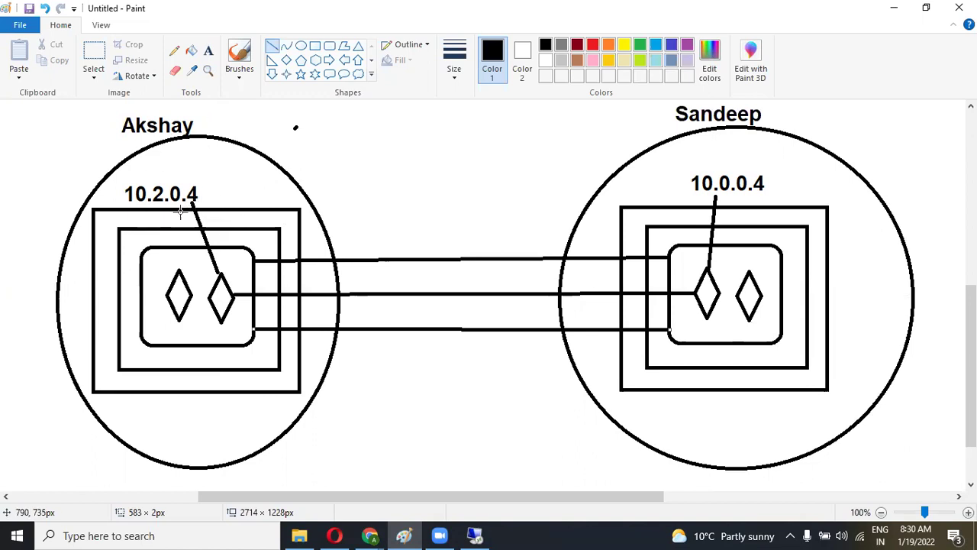
{"action": "left_click_drag", "start_coordinate": [217, 264], "coordinate": [220, 273]}
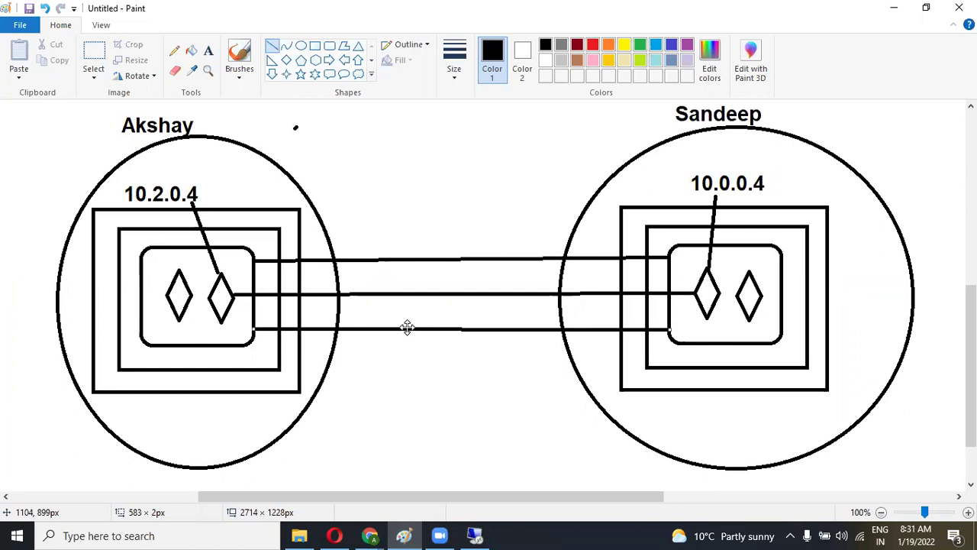
Step: Bring Sandeepvm's Azure portal overview page back to the front
{"action": "left_click", "coordinate": [369, 535]}
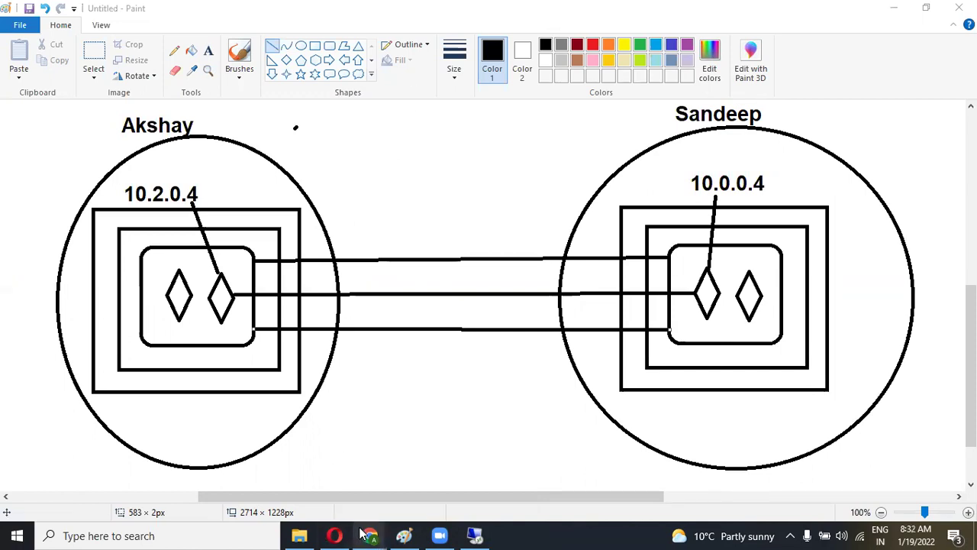
{"action": "mouse_move", "coordinate": [370, 536]}
{"action": "left_click", "coordinate": [403, 495]}
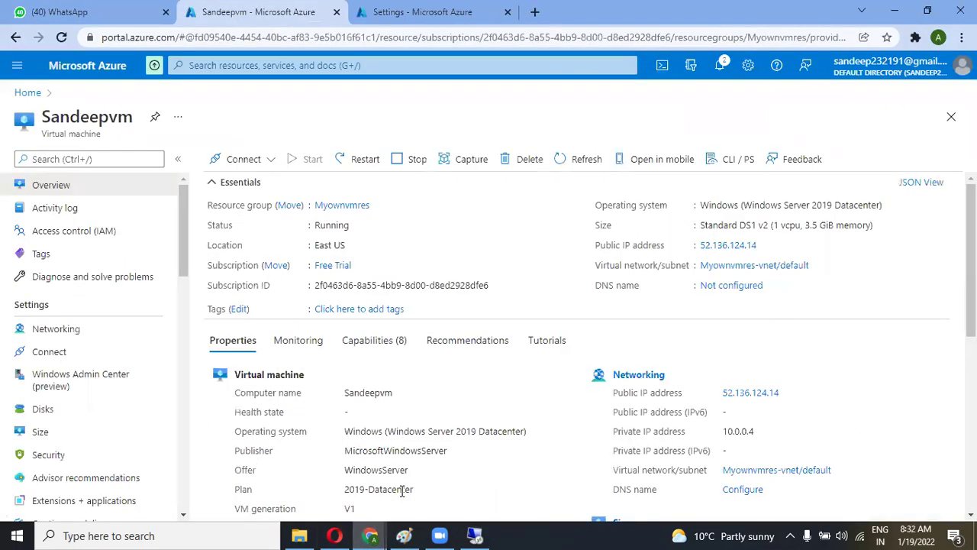